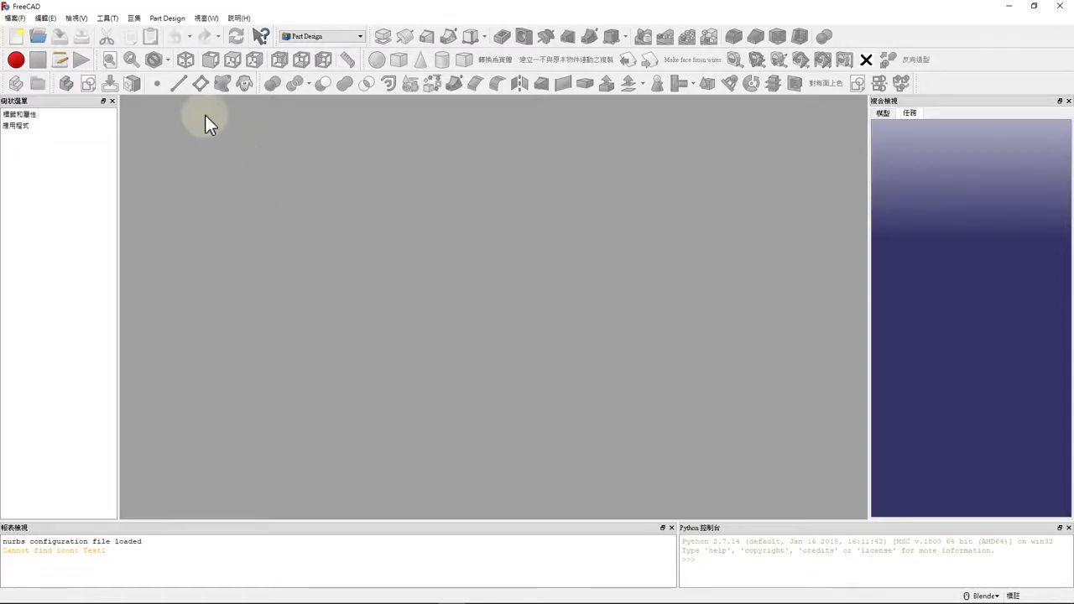
Create a new document and start a body sketch on the XY_Plane, expanding the Body in the tree
left_click(16, 40)
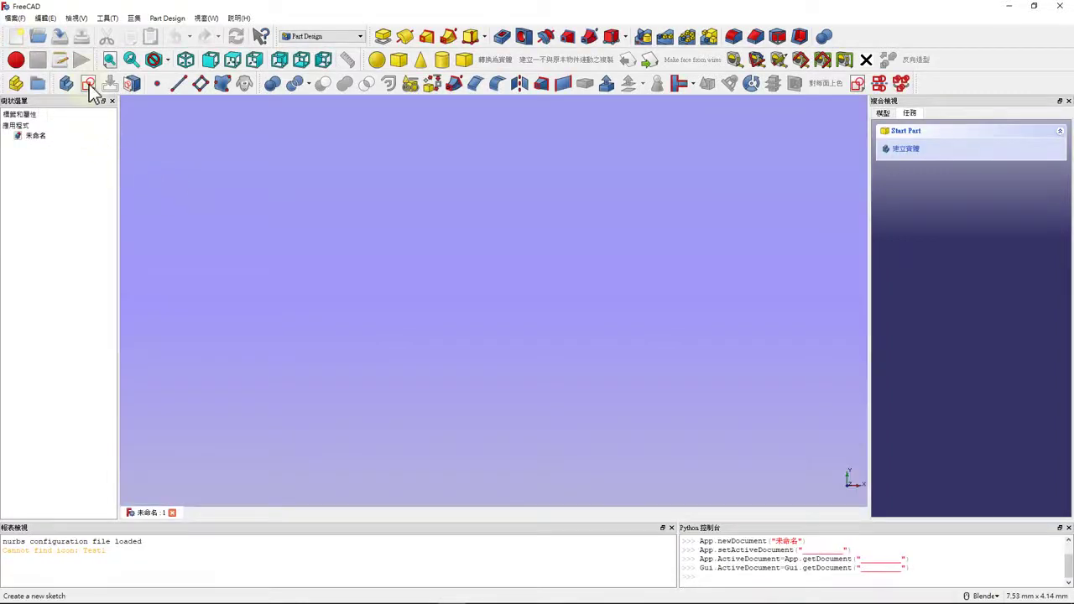
left_click(88, 85)
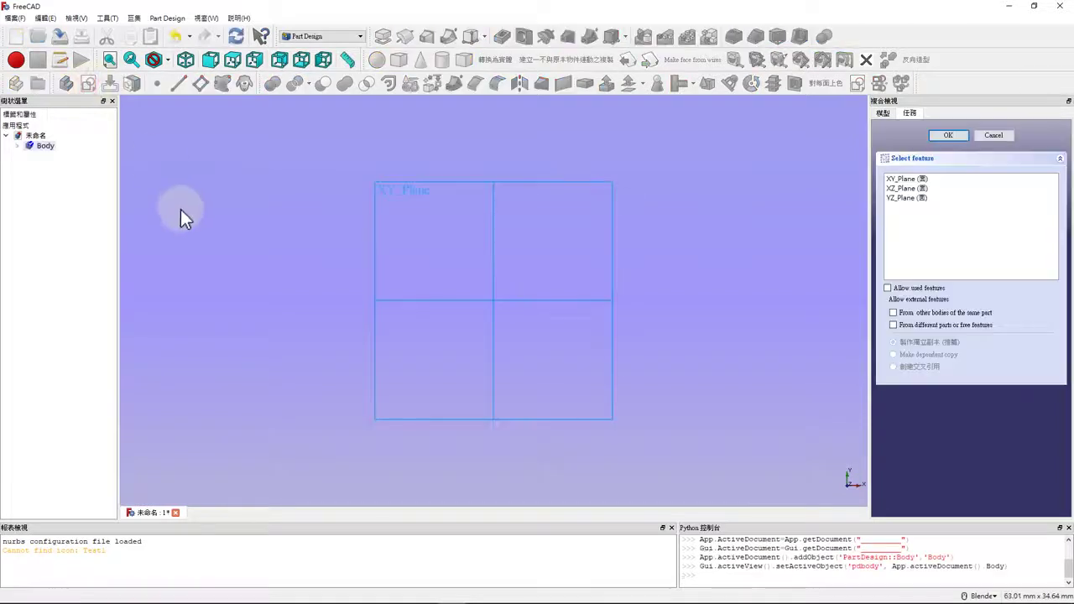
left_click(902, 179)
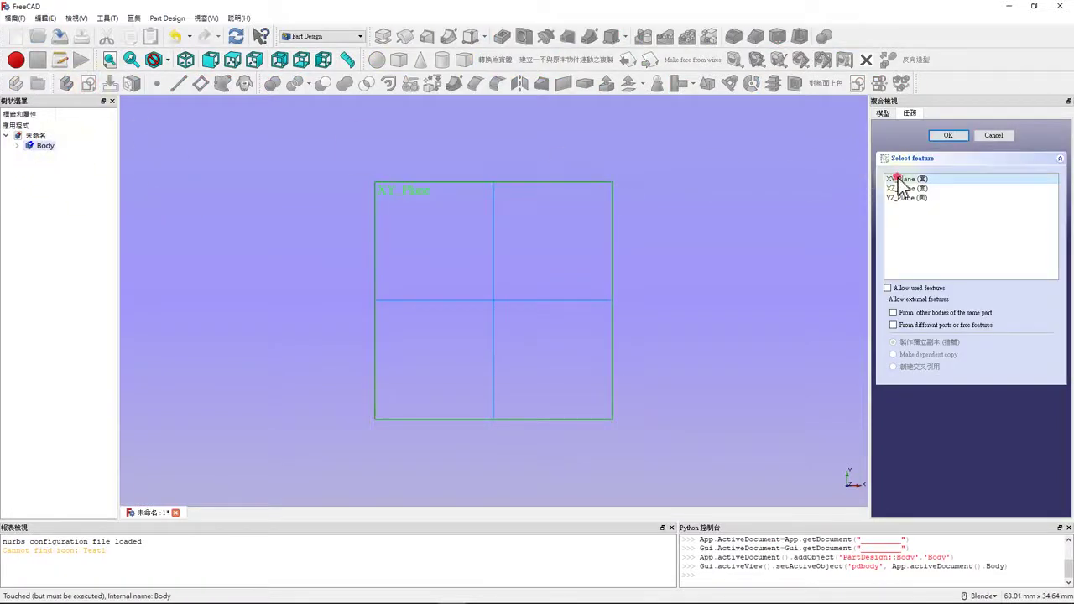
left_click(948, 135)
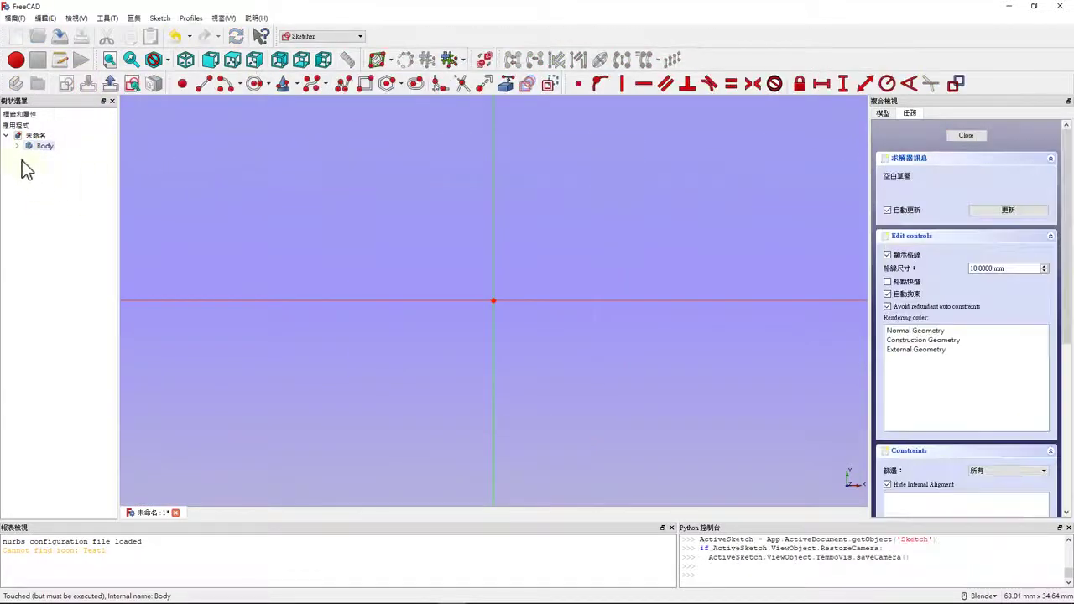
left_click(18, 150)
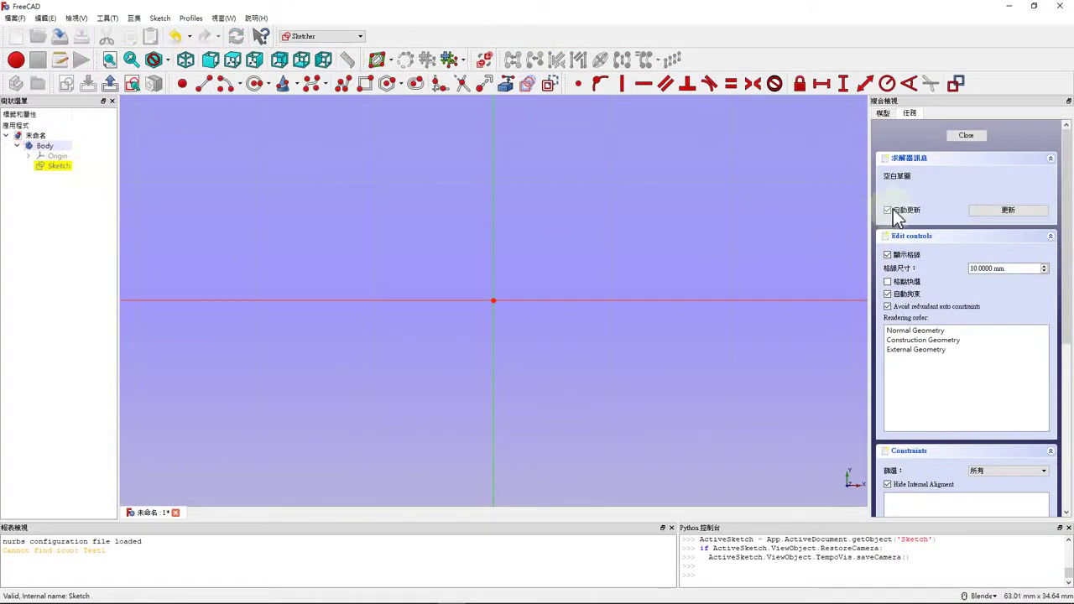
Draw a rectangle on the horizontal axis, free its vertical sides, and slant them inward into a trapezoid
left_click(365, 84)
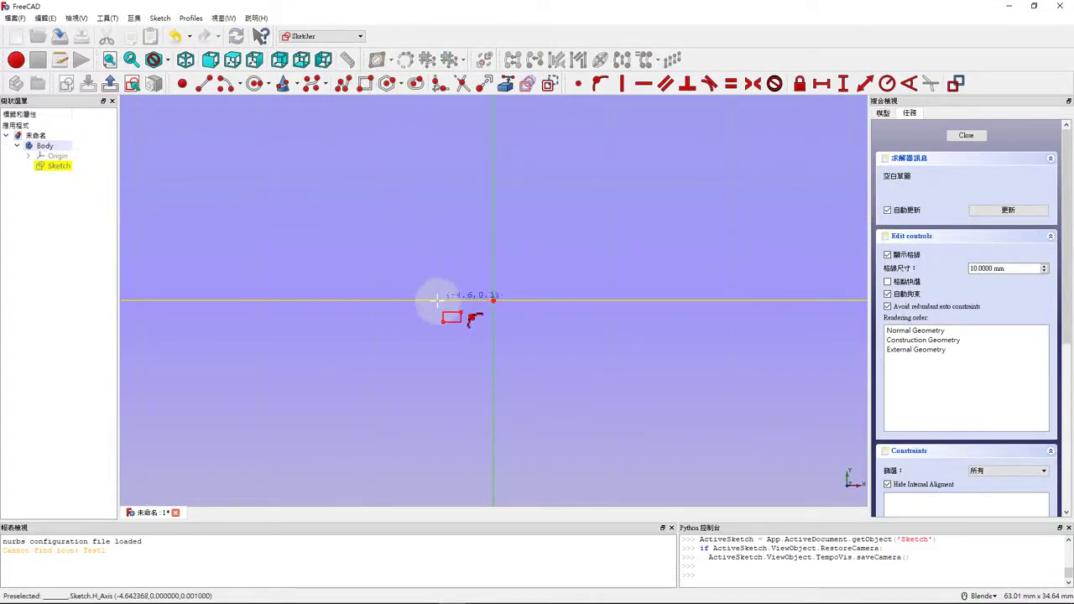
left_click(436, 299)
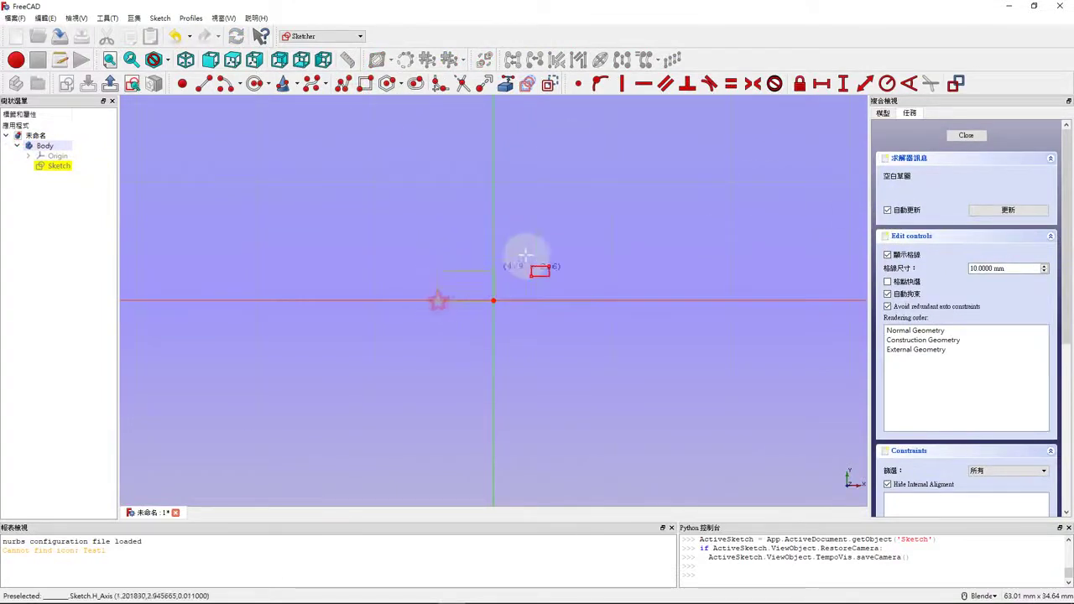
left_click(578, 186)
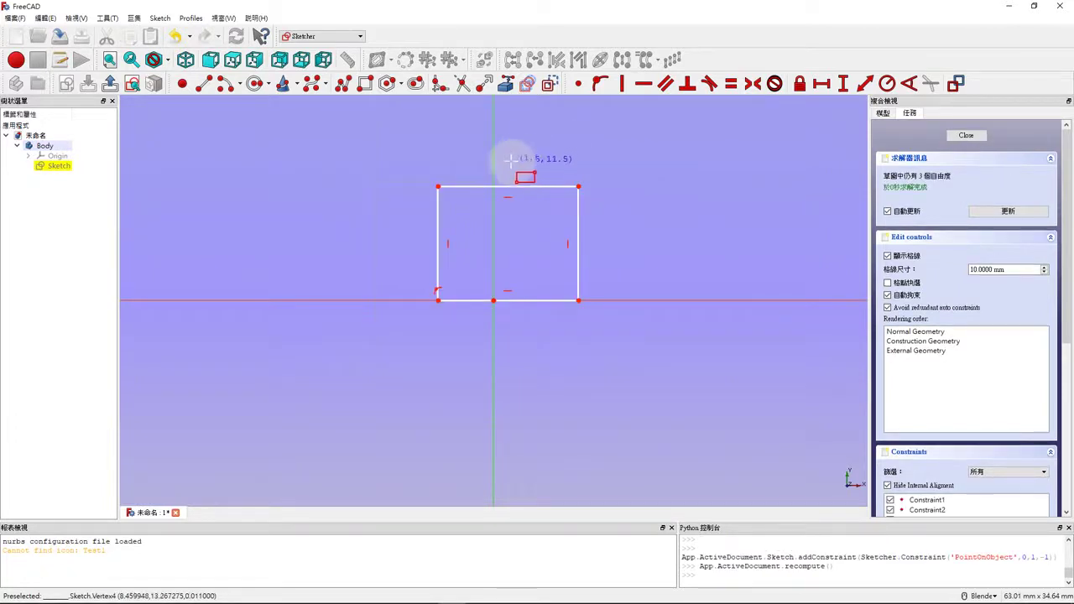
right_click(593, 111)
left_click(447, 244)
key("Delete")
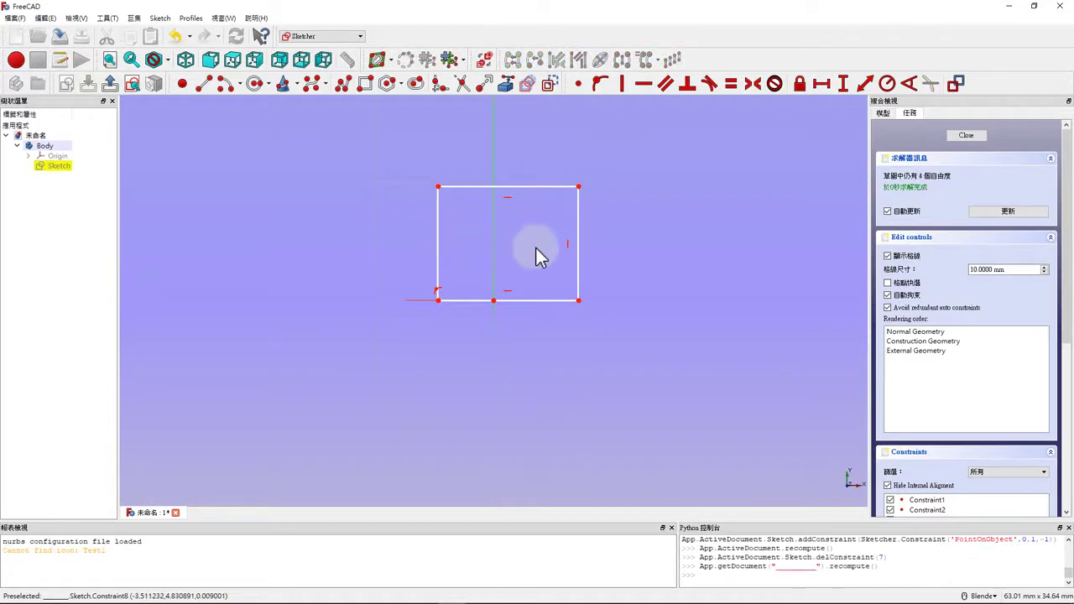
left_click(566, 246)
key("Delete")
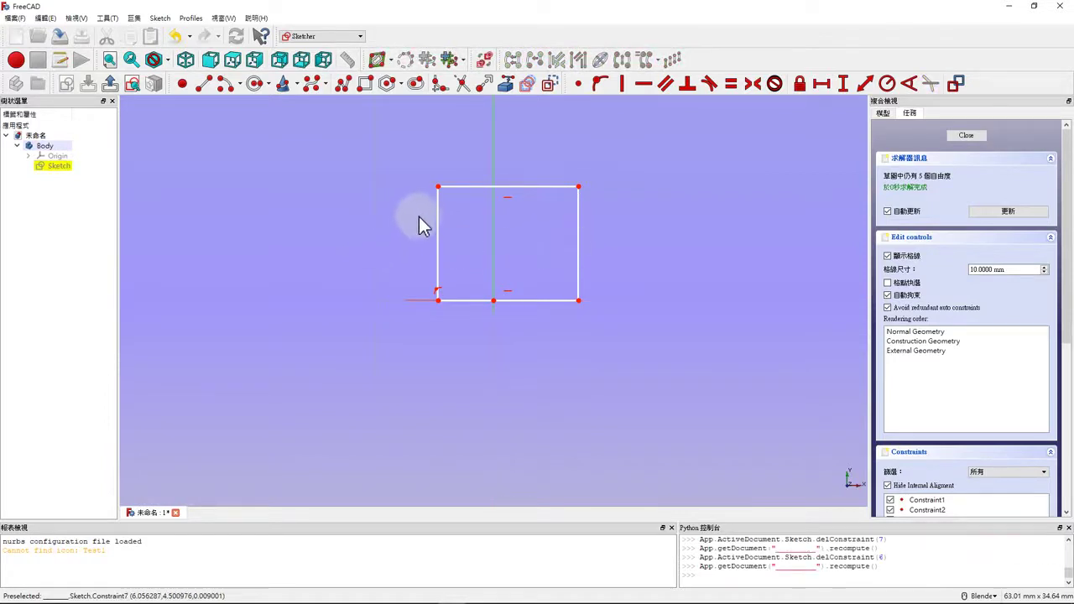
left_click_drag(437, 186, 453, 190)
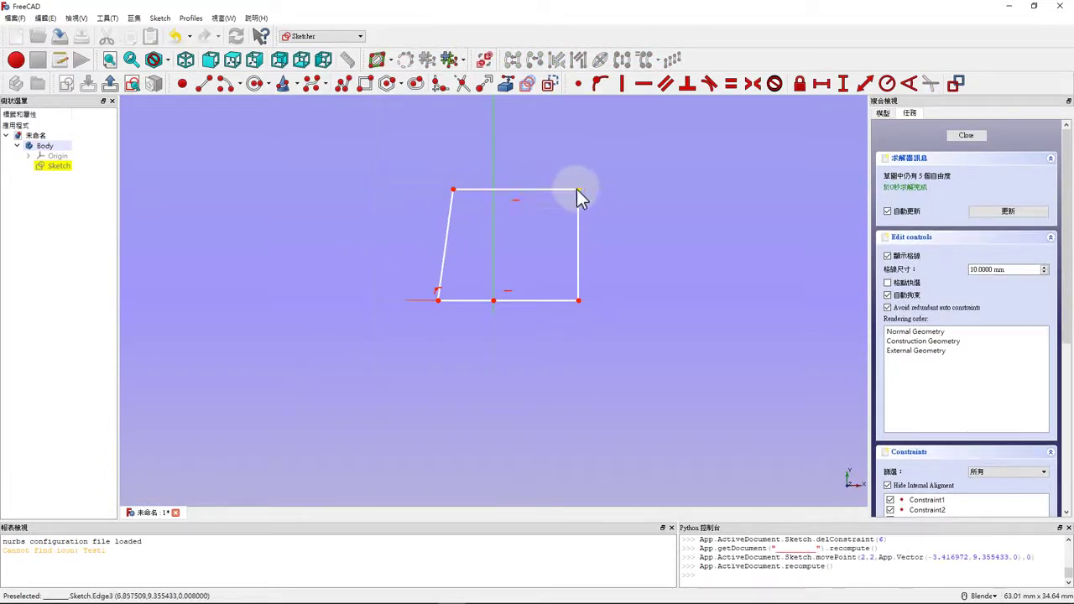
left_click_drag(577, 190, 546, 194)
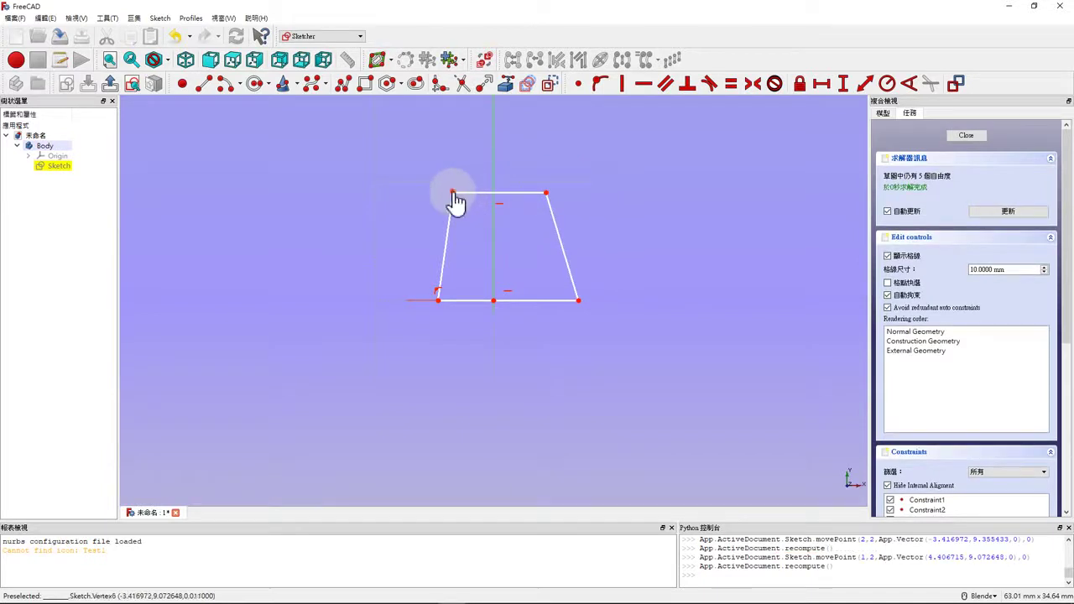
Make the top corners symmetric about the vertical axis and centre the bottom edge on the origin
left_click(453, 193)
left_click(546, 194)
left_click(493, 174)
left_click(752, 83)
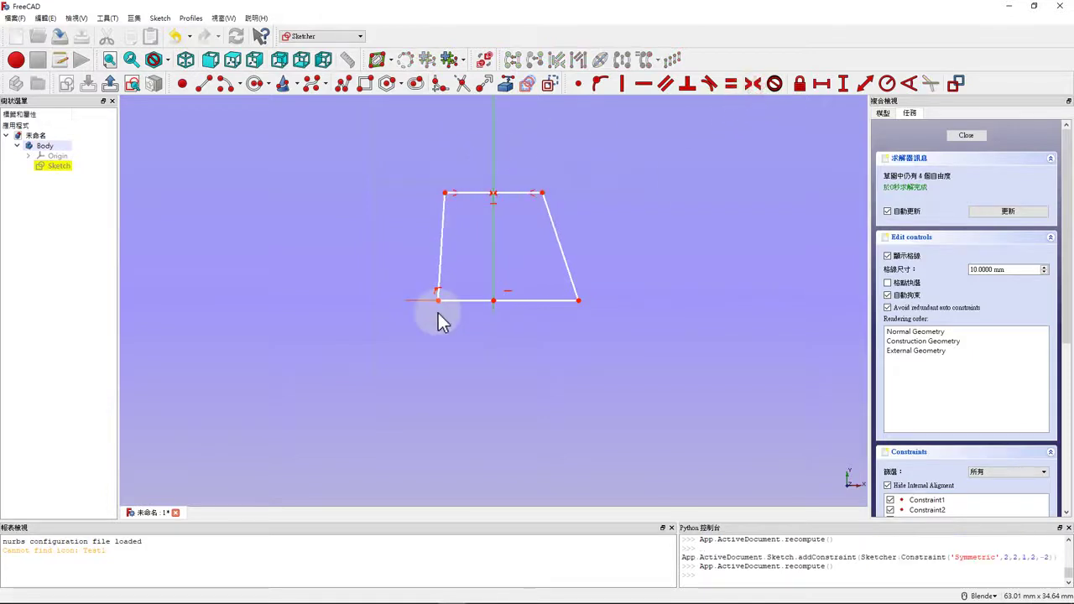
left_click(499, 299)
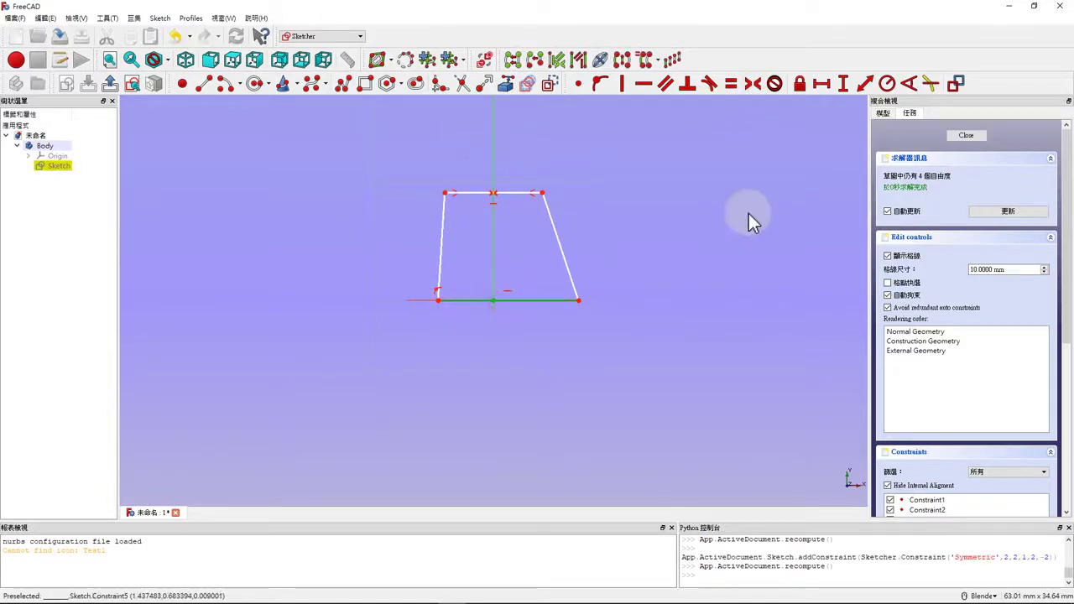
left_click(752, 83)
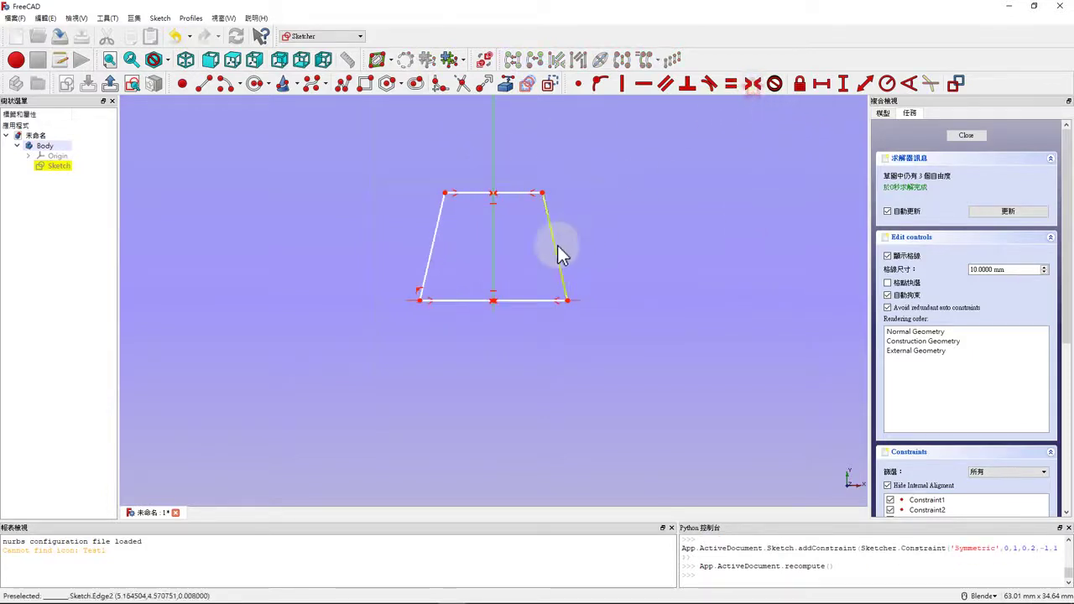
left_click(525, 302)
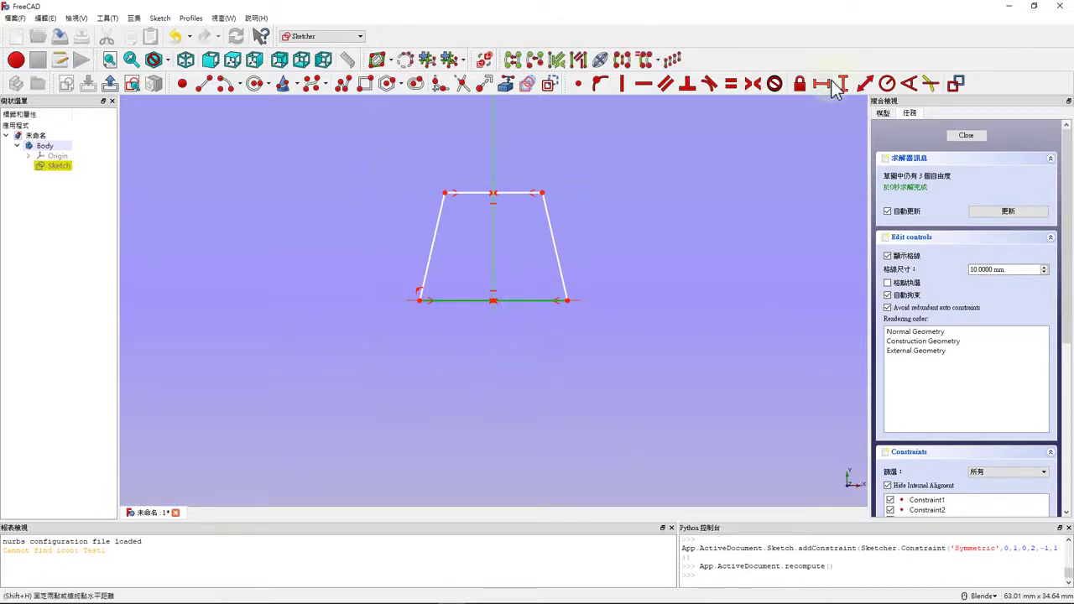
Constrain the bottom edge to 60 mm and the trapezoid height to 70 mm
left_click(827, 88)
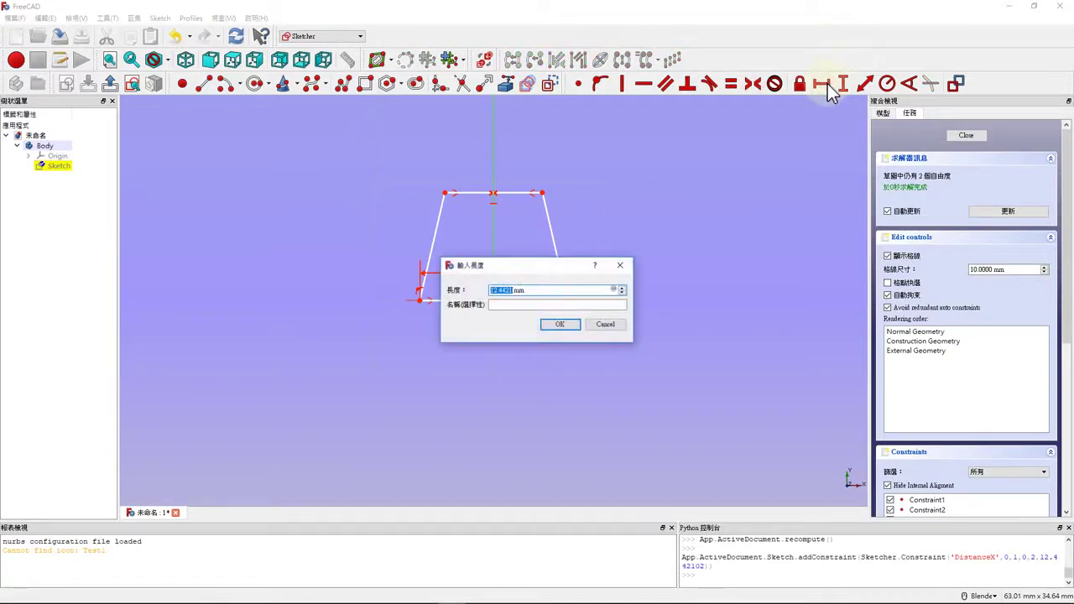
key("Return")
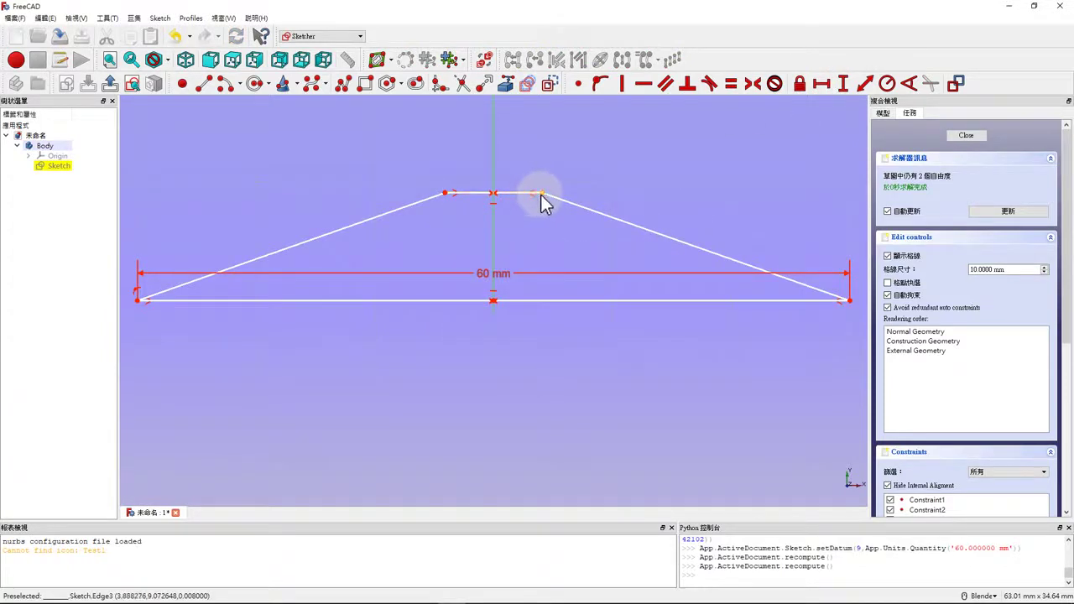
left_click(542, 194)
left_click(494, 302)
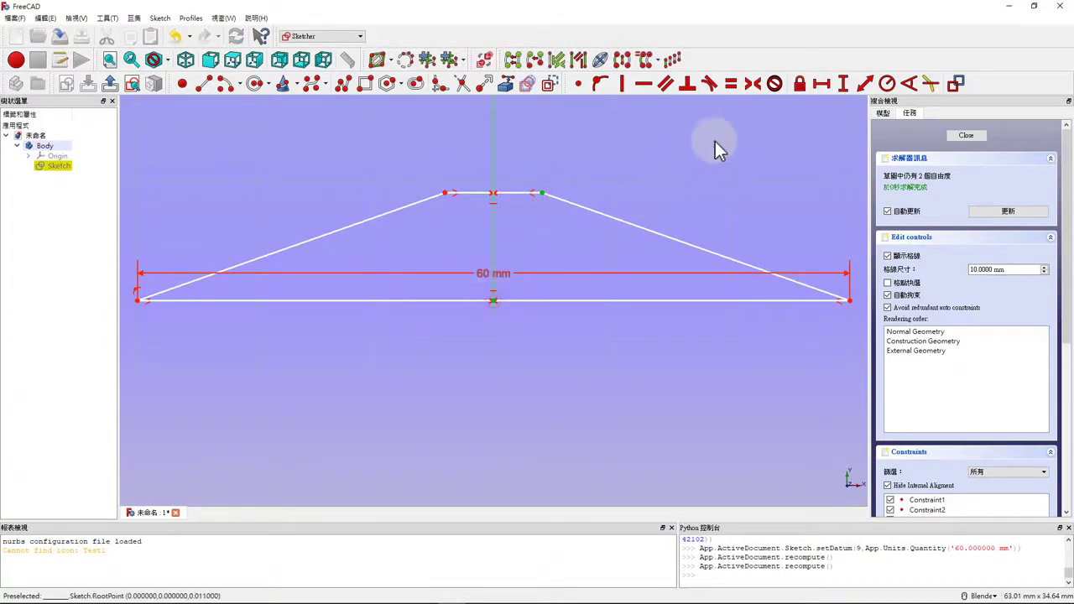
left_click(842, 84)
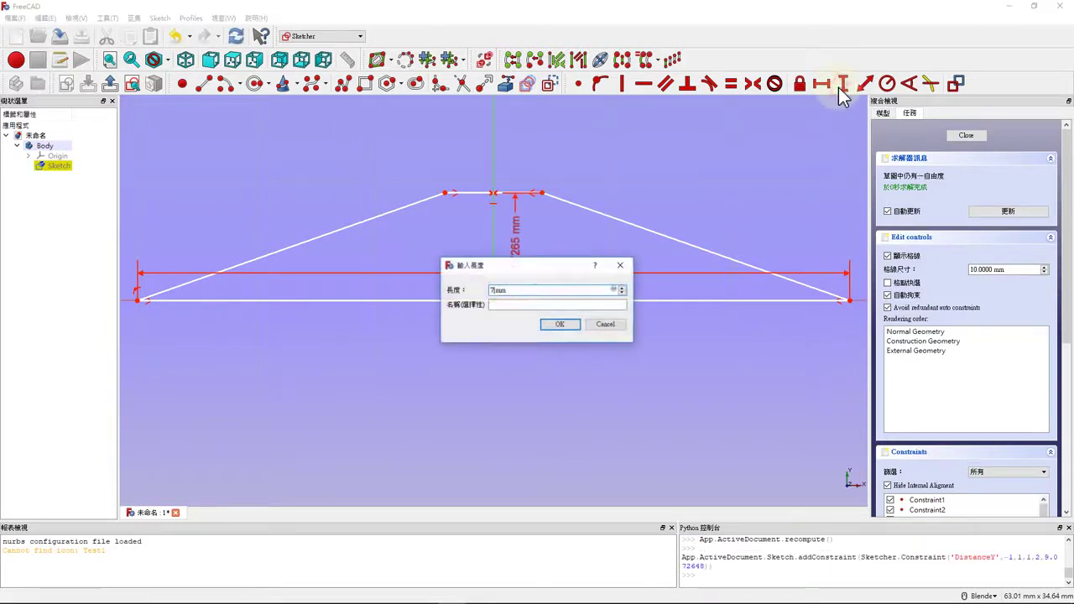
type("70")
key("Return")
scroll(485, 294, "down", 4)
scroll(482, 125, "up", 5)
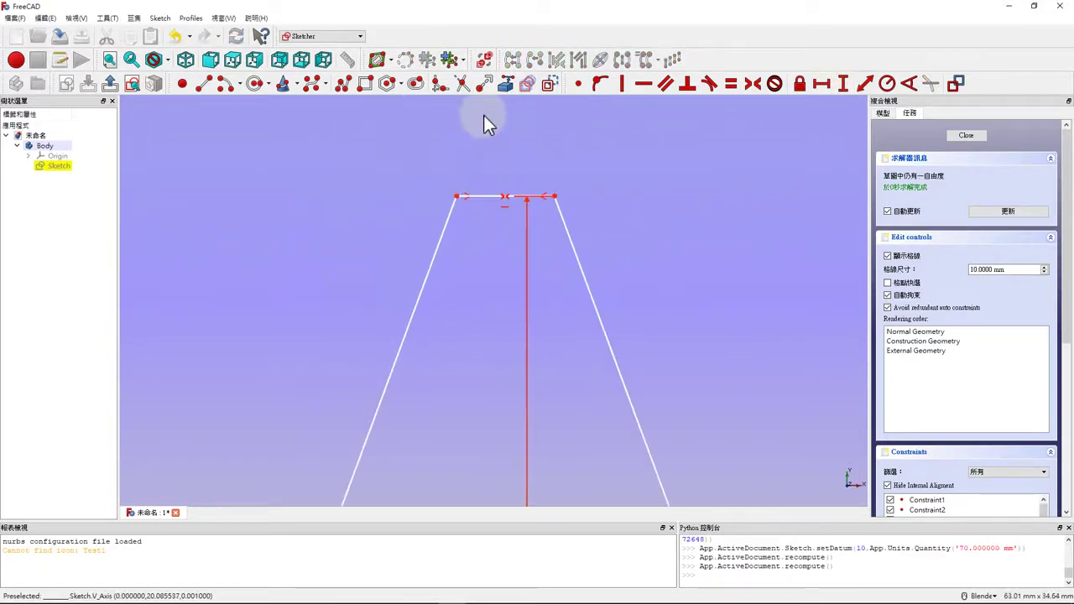
Set the top edge to 40 mm, move the dimension labels clear, and close the sketch
left_click(485, 197)
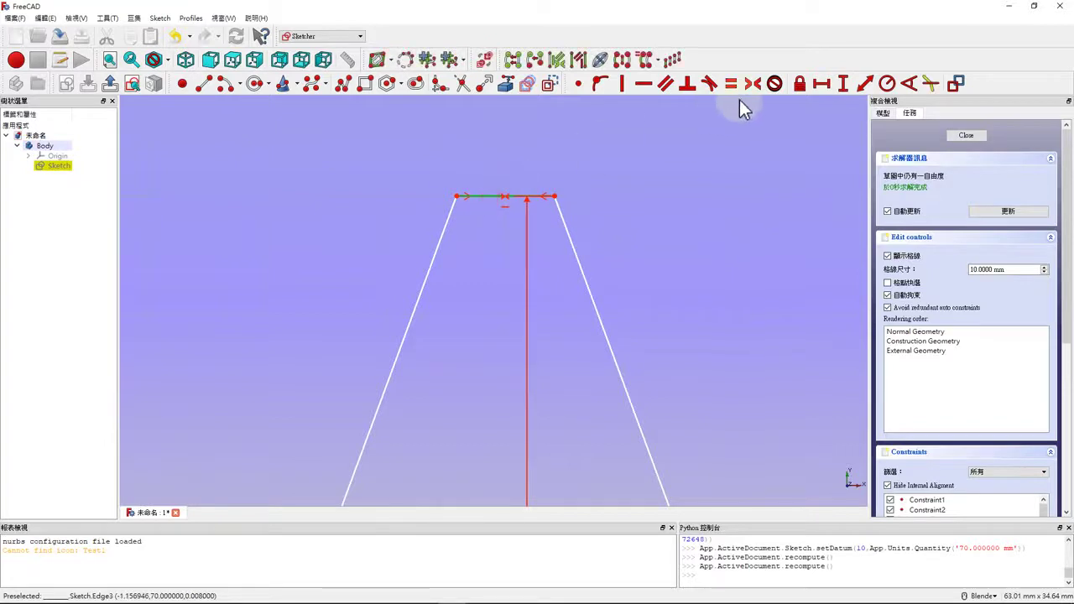
left_click(821, 84)
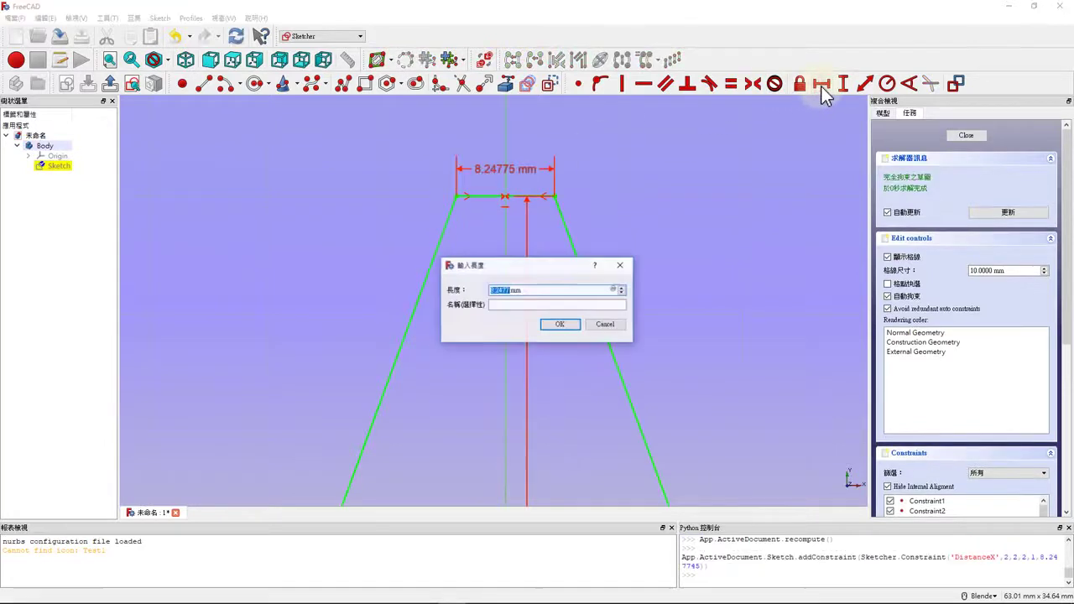
type("40")
key("Return")
scroll(420, 191, "down", 5)
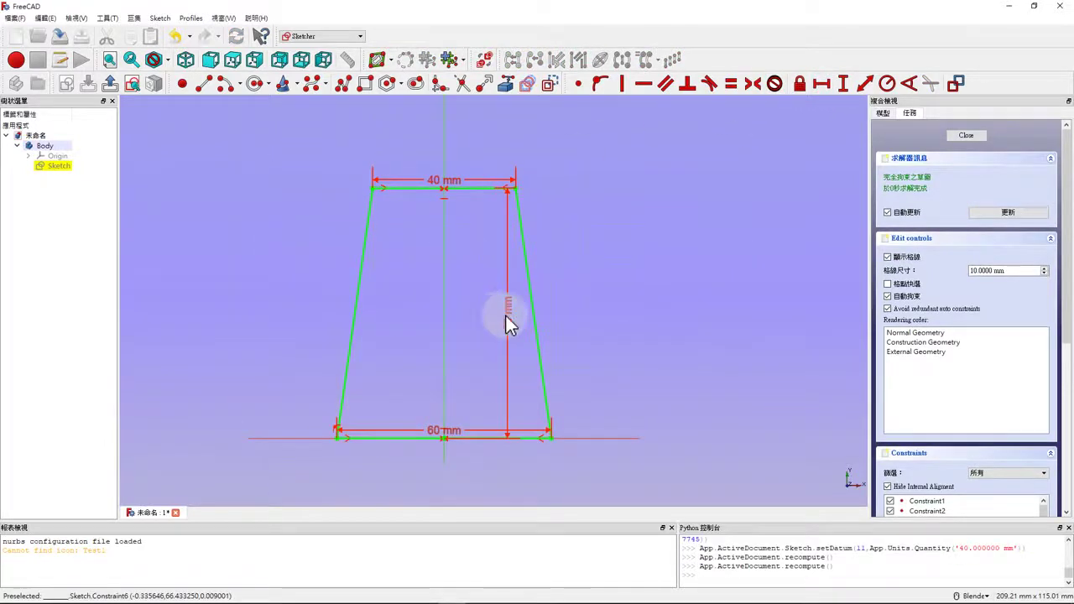
left_click_drag(506, 315, 670, 317)
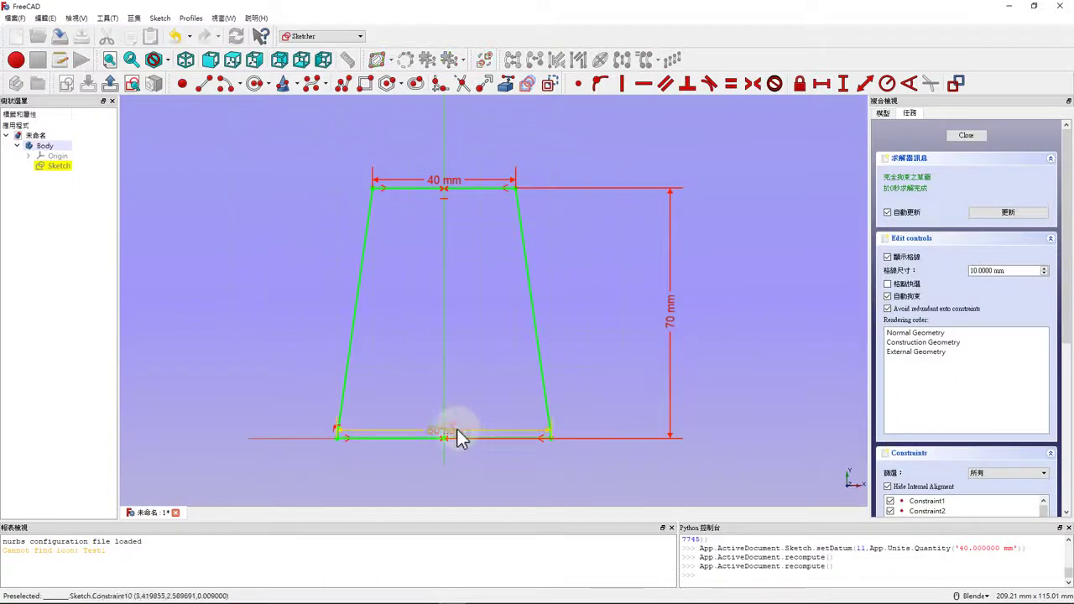
left_click_drag(456, 436, 464, 459)
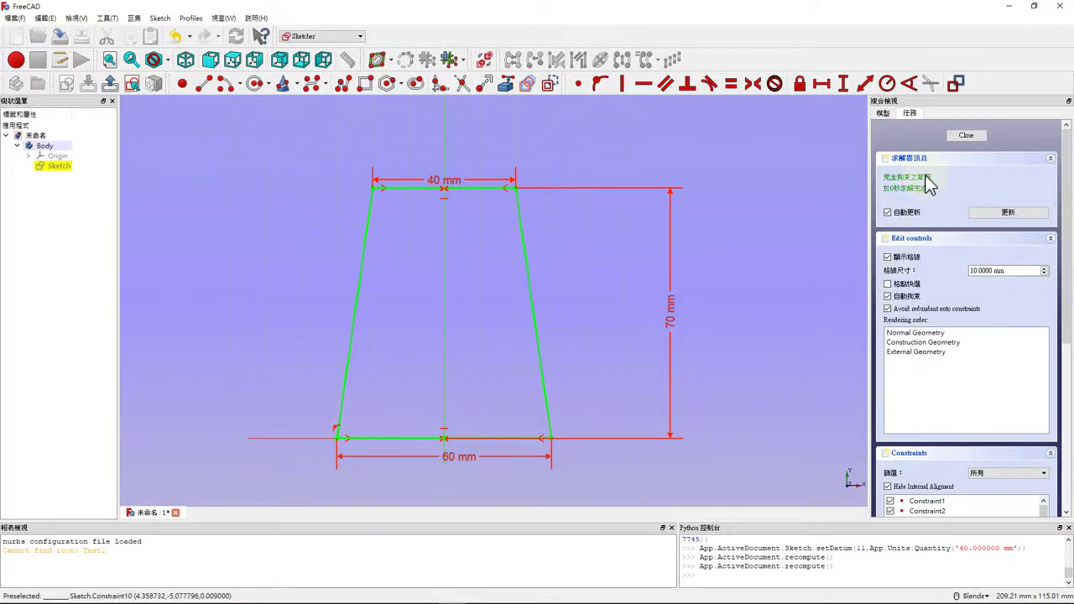
left_click(965, 135)
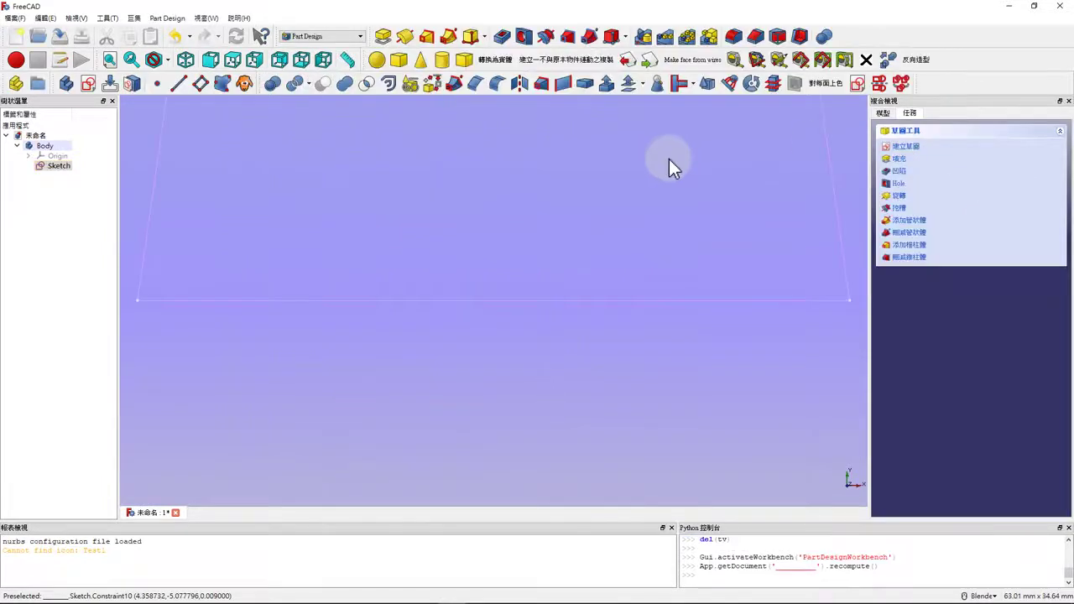
Pad the trapezoid sketch 160 mm in the reversed direction
scroll(630, 266, "down", 5)
scroll(606, 239, "up", 3)
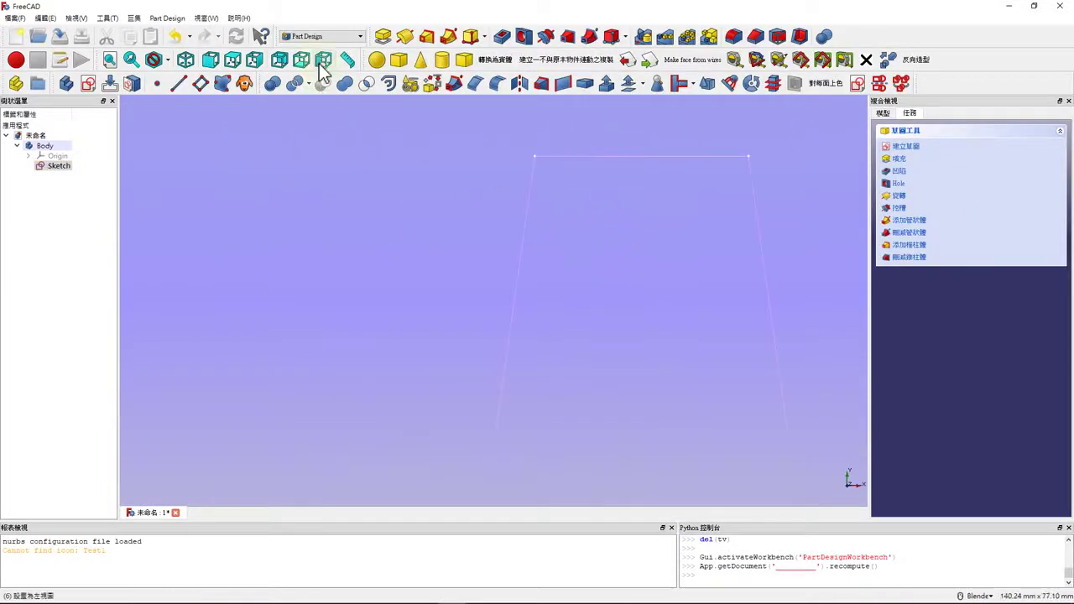
left_click(382, 37)
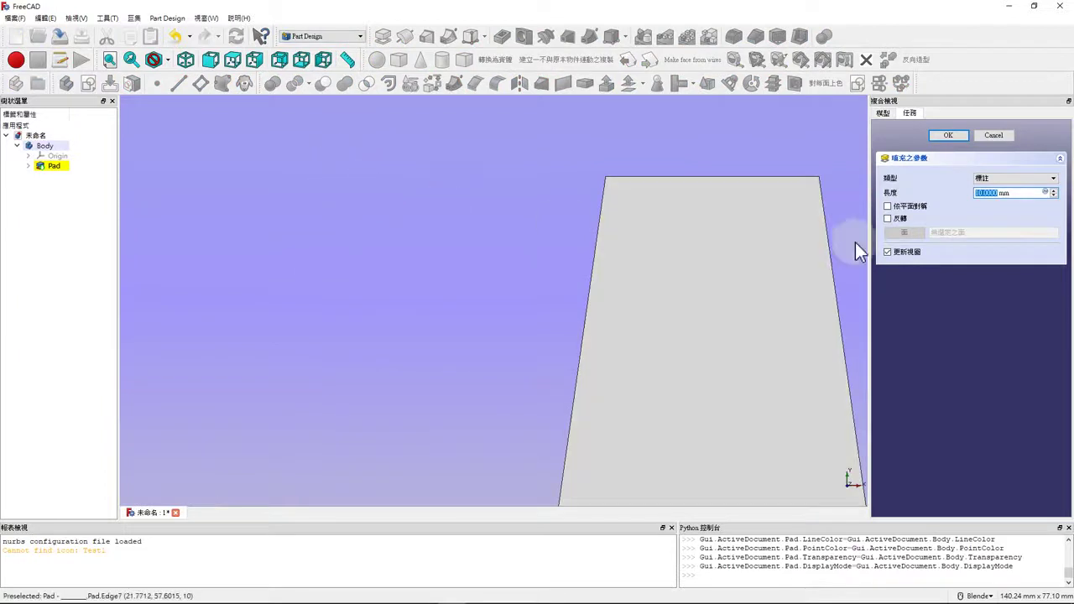
left_click(901, 219)
scroll(461, 245, "down", 1)
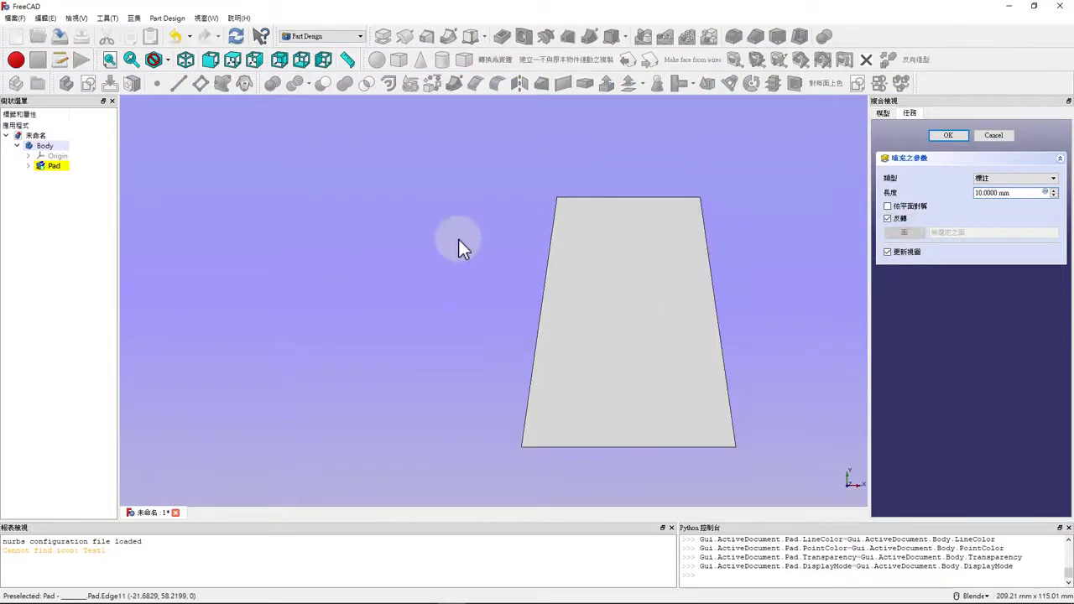
scroll(459, 241, "down", 2)
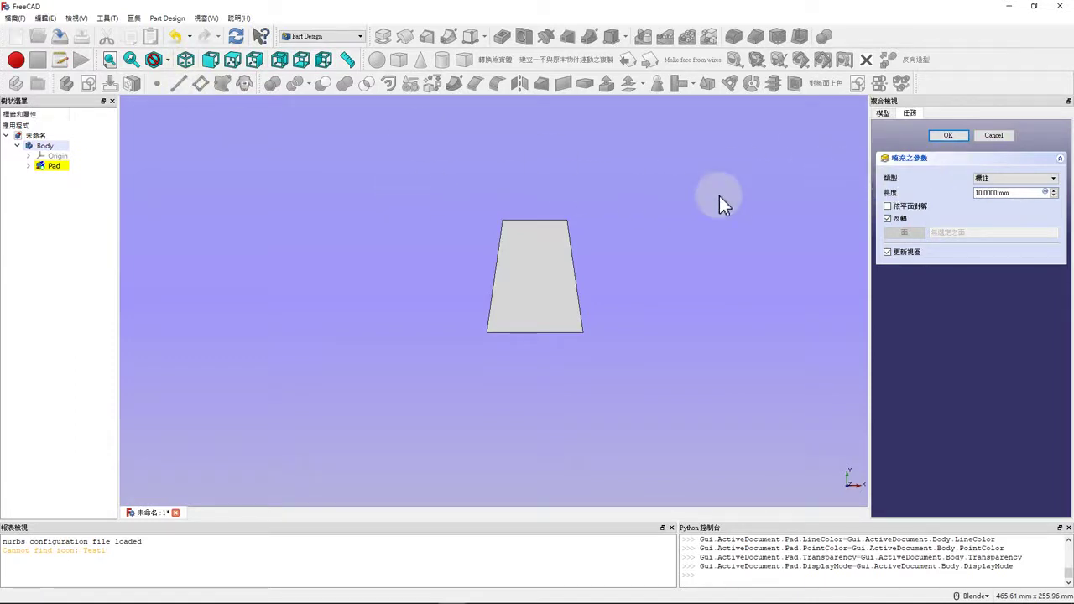
left_click_drag(1013, 193, 921, 193)
type("160")
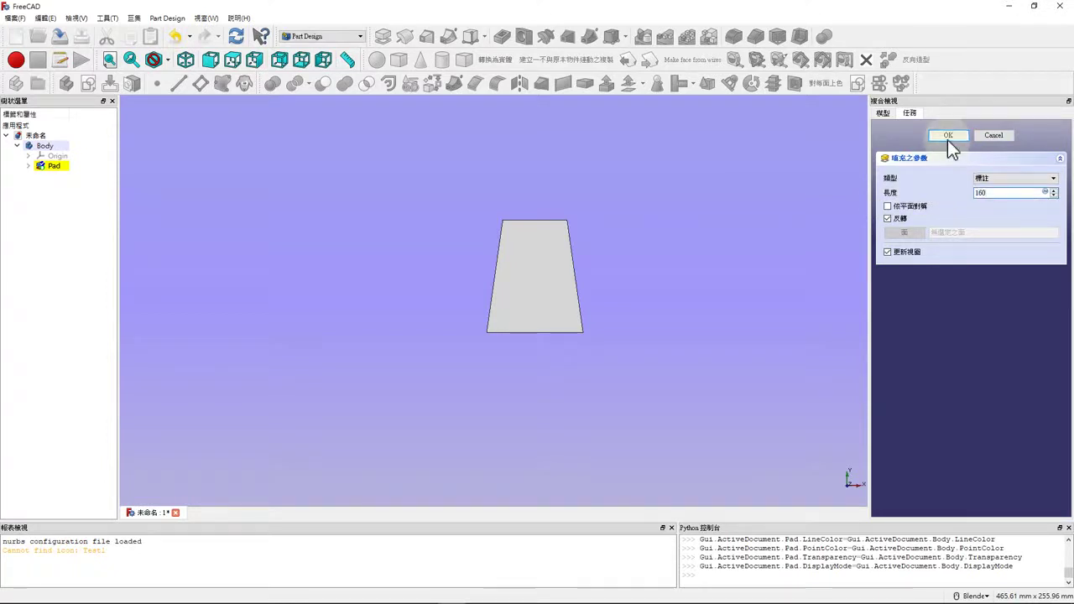
left_click(947, 137)
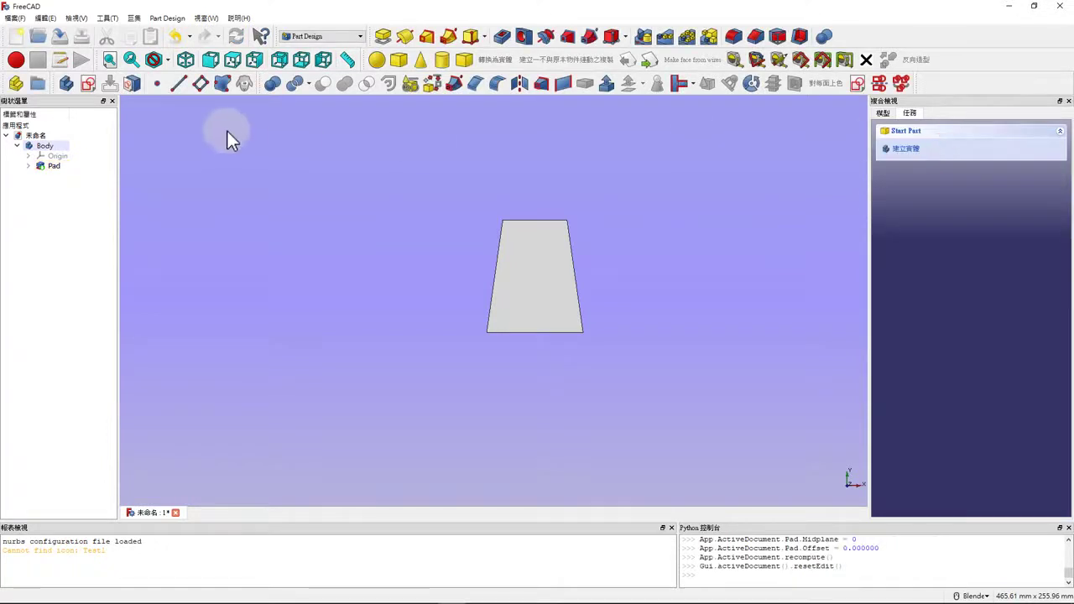
View the block isometrically and toggle the Origin planes on and off, leaving them hidden
left_click(189, 74)
scroll(328, 168, "down", 5)
scroll(327, 162, "up", 2)
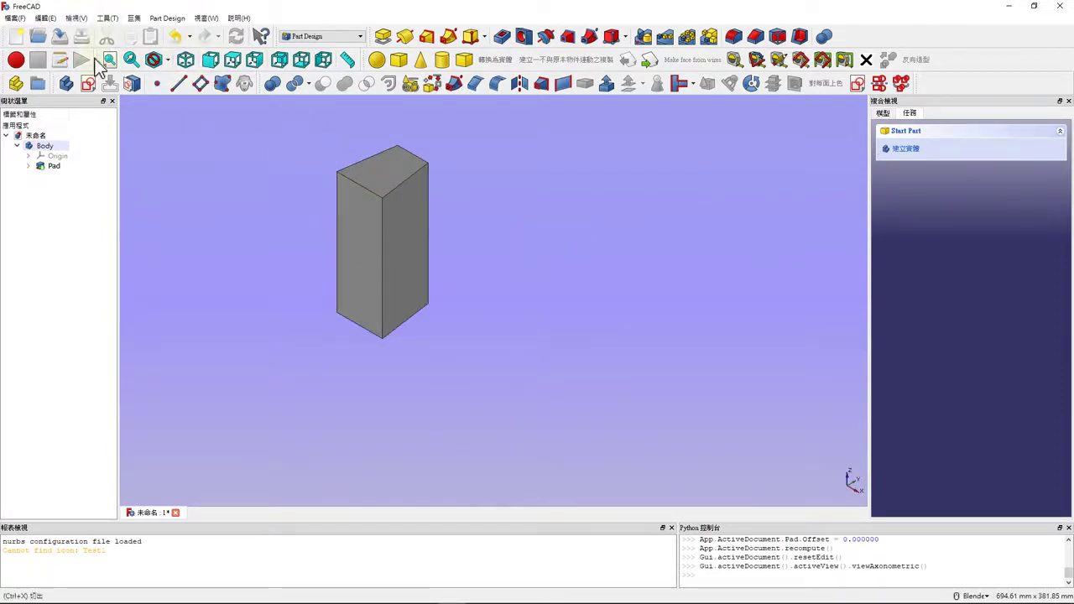
left_click(56, 156)
key("space")
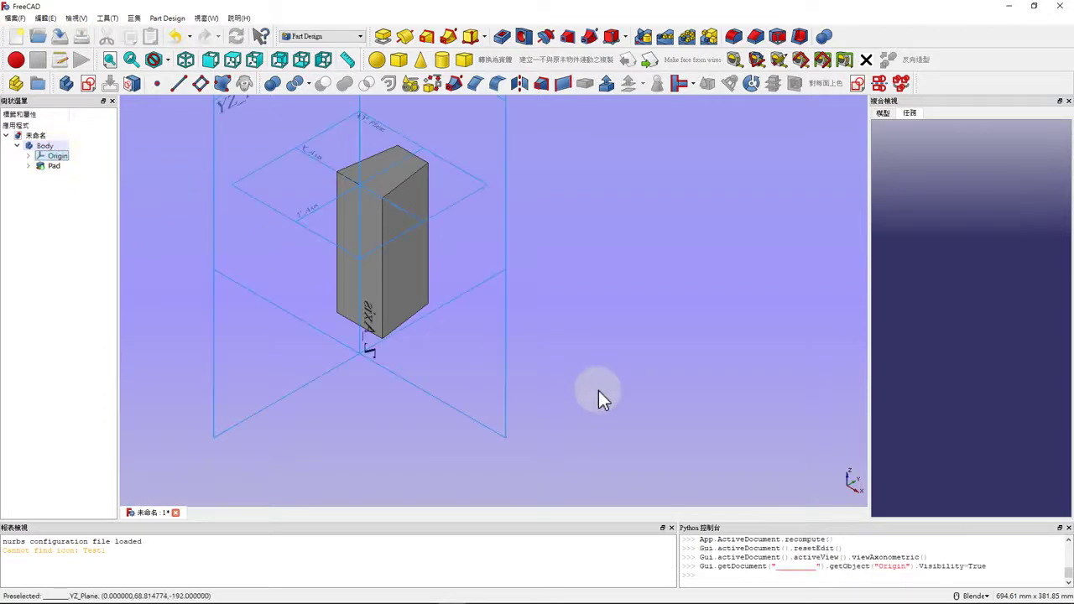
scroll(587, 377, "down", 4)
scroll(569, 359, "up", 3)
scroll(484, 336, "down", 1)
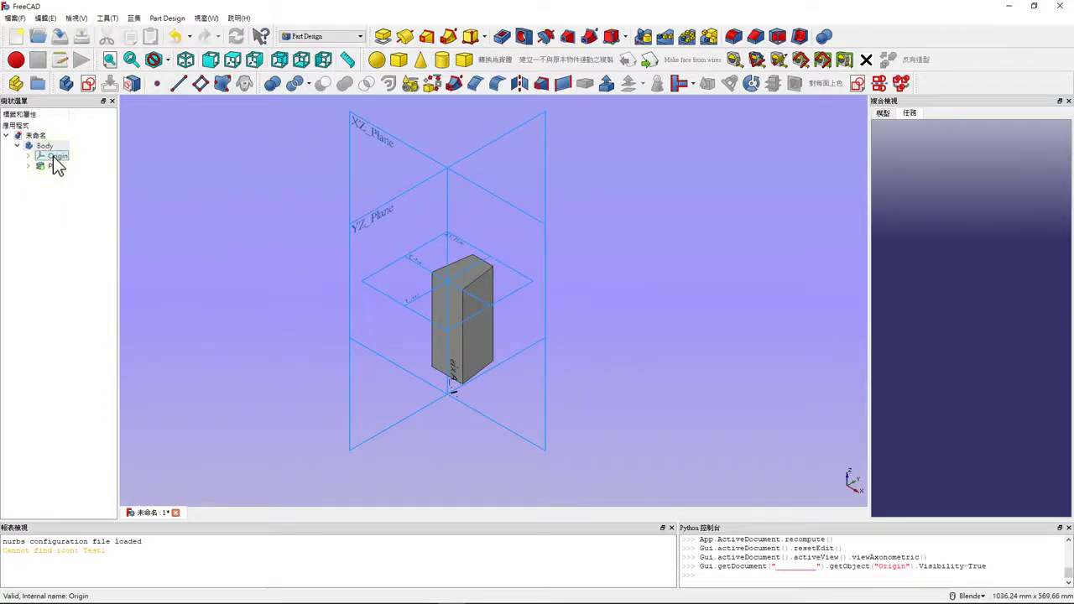
key("space")
key("space")
key("space")
key("space")
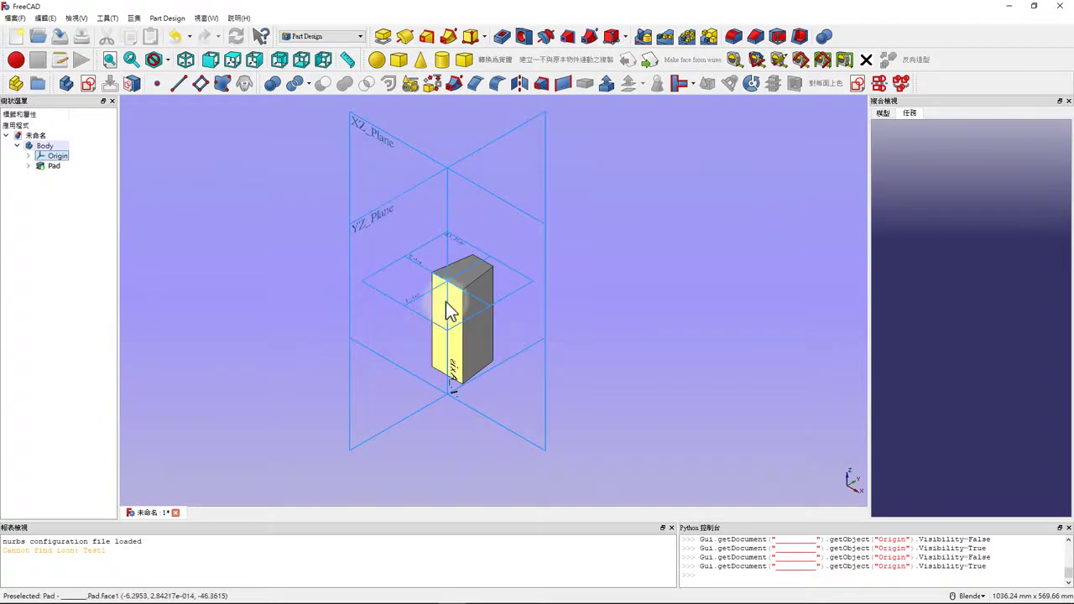
scroll(449, 294, "down", 3)
scroll(453, 281, "up", 5)
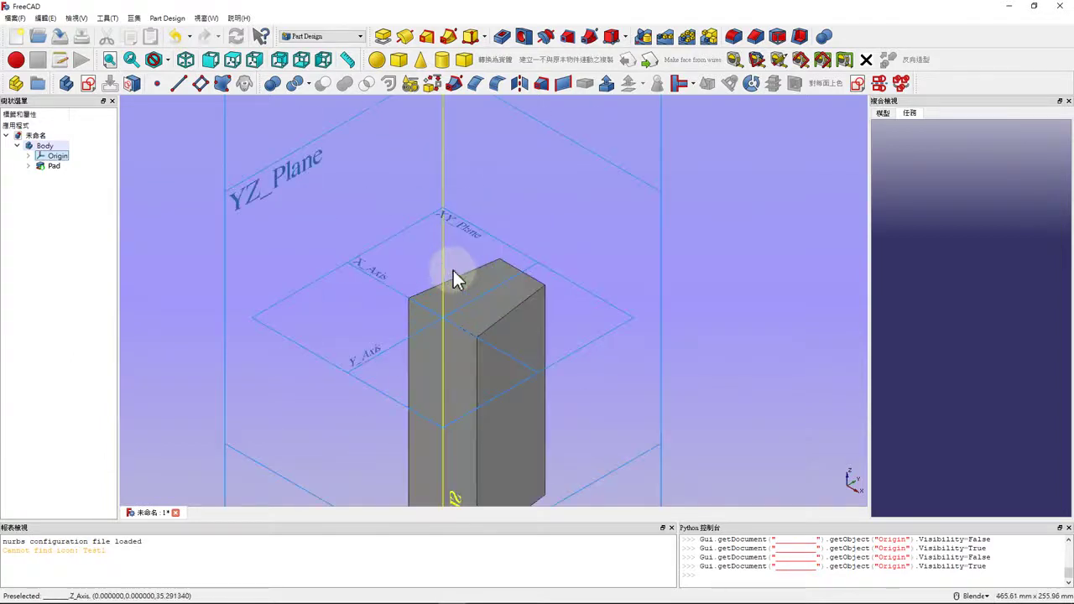
scroll(455, 309, "down", 3)
scroll(461, 356, "up", 3)
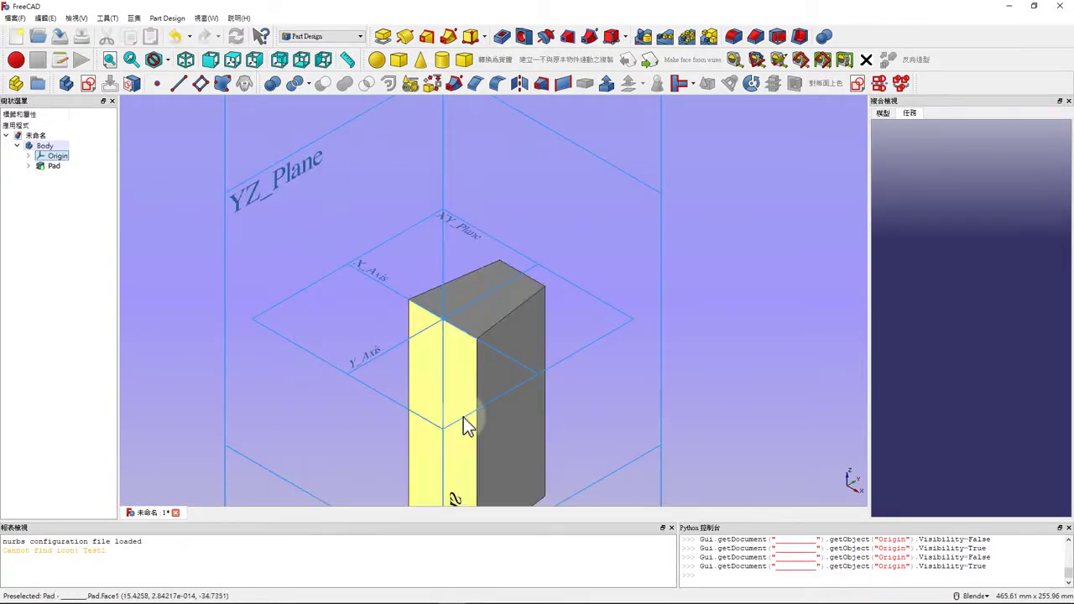
key("space")
scroll(395, 253, "down", 2)
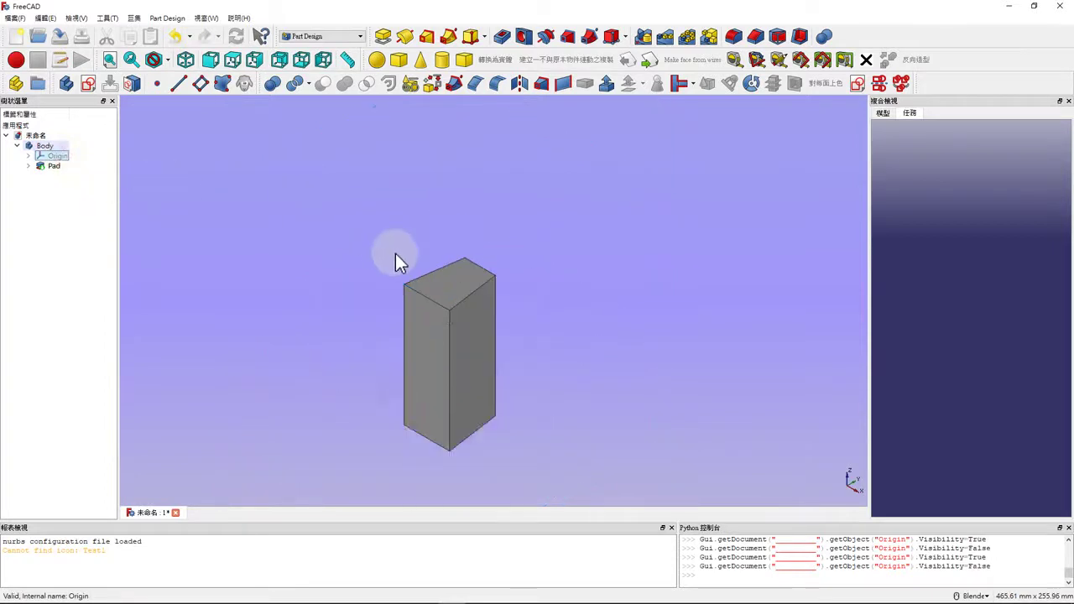
scroll(410, 260, "down", 1)
left_click(433, 296)
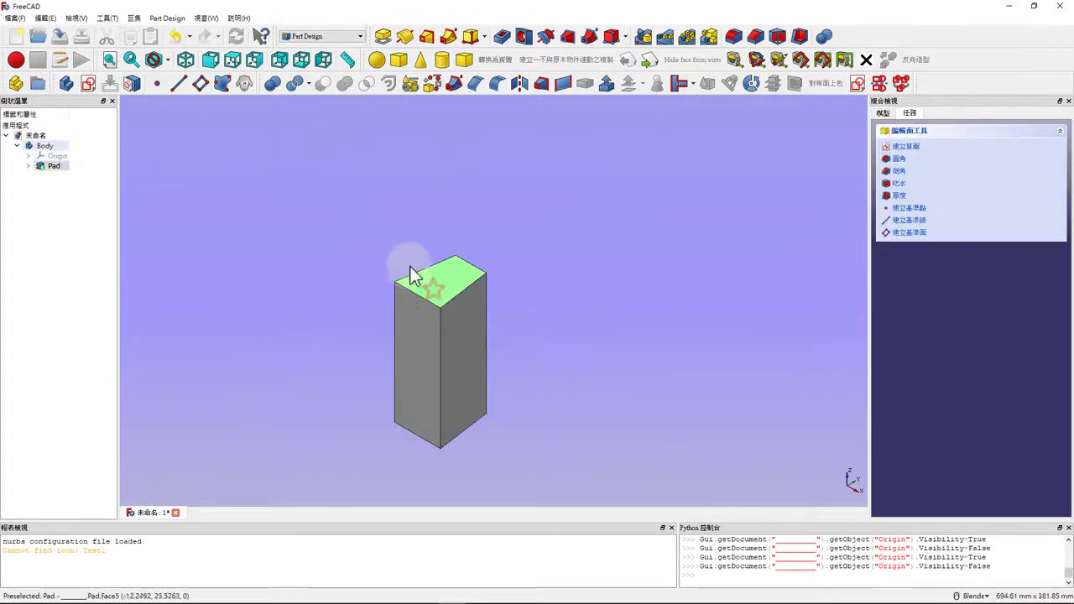
Start a sketch on the top face and draw a rectangle without vertical side constraints
left_click(89, 86)
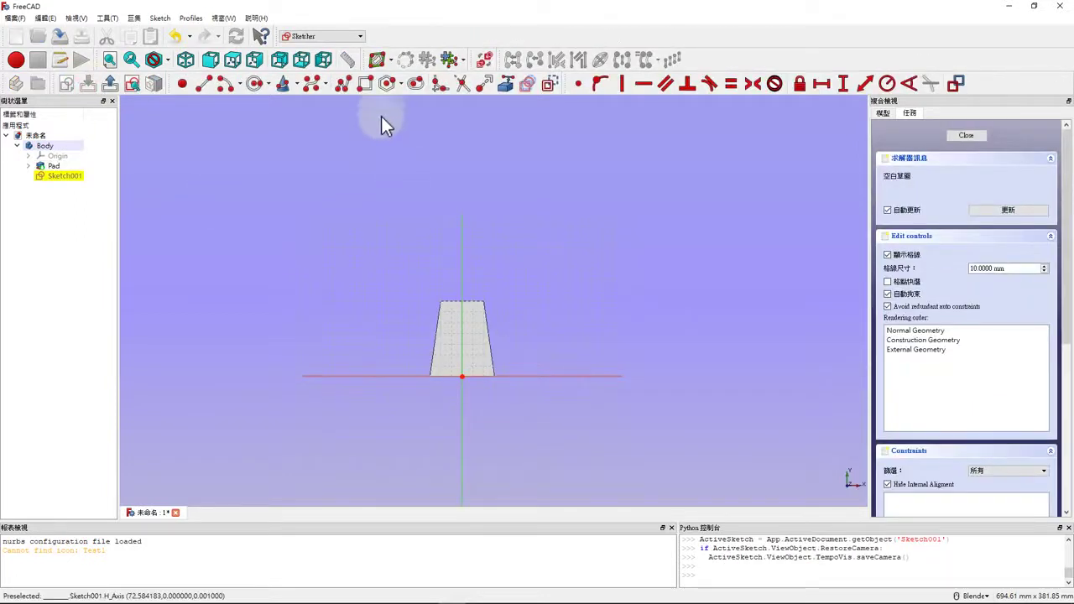
left_click(365, 83)
scroll(493, 382, "up", 4)
left_click(394, 259)
left_click(453, 344)
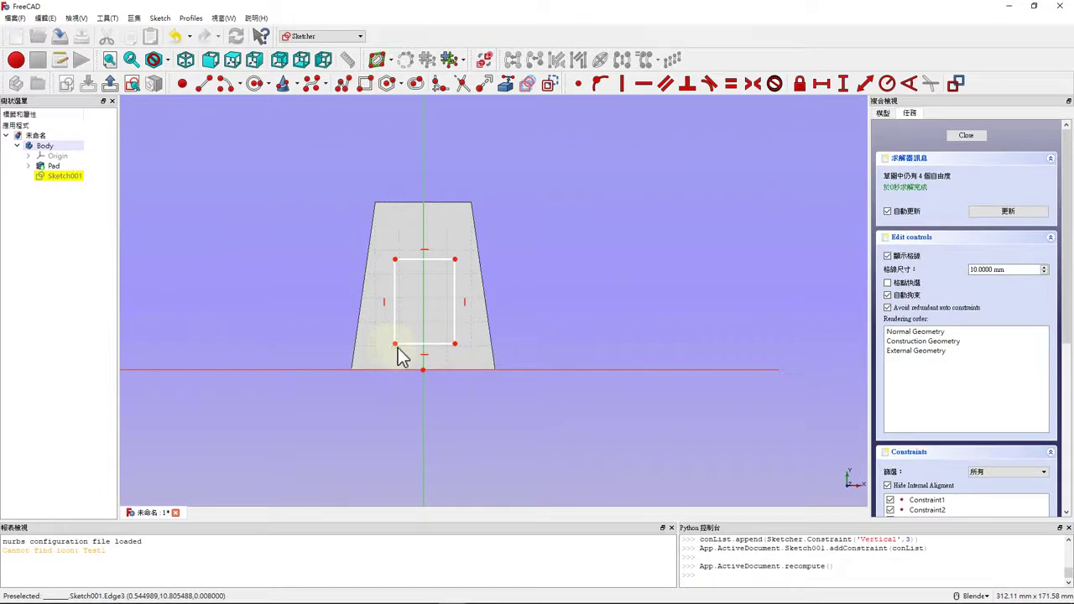
left_click(383, 304)
key("Delete")
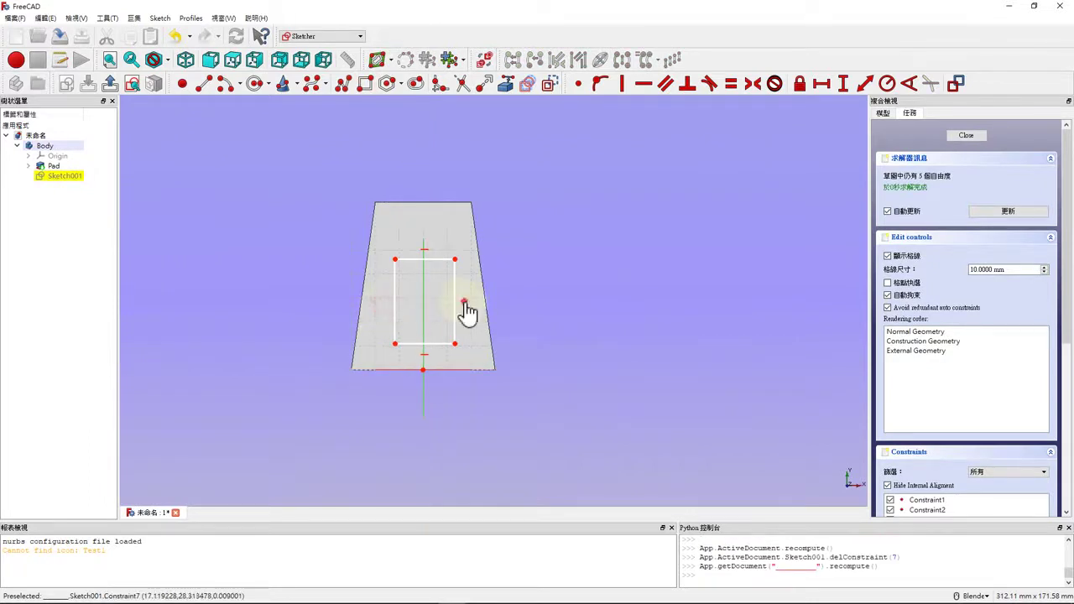
left_click(401, 353)
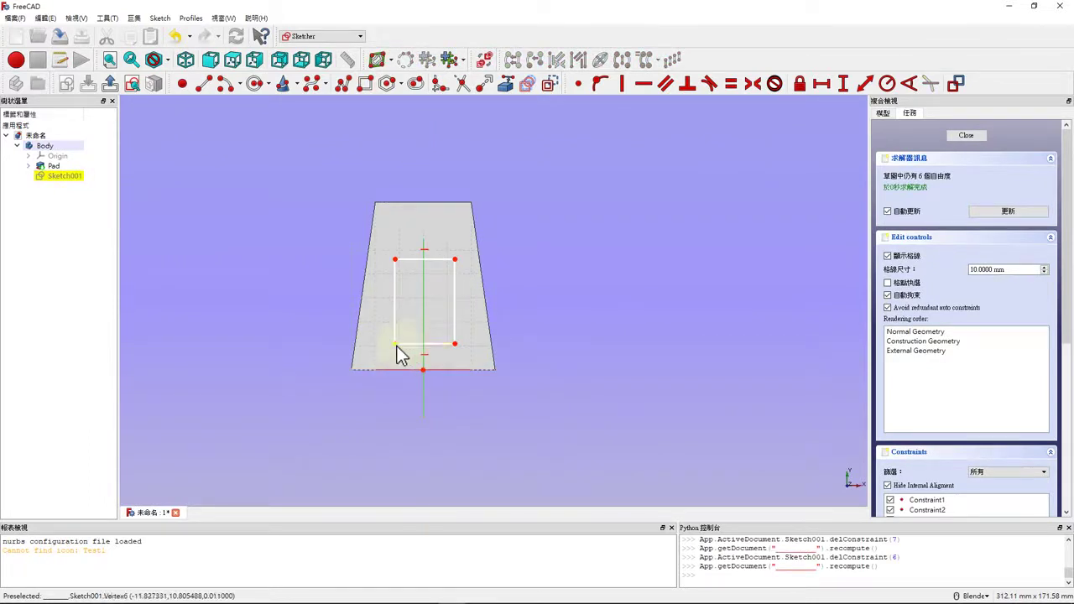
key("Delete")
Slant the rectangle into a trapezoid with bottom and top corners symmetric about the vertical axis
left_click(453, 344)
left_click(751, 83)
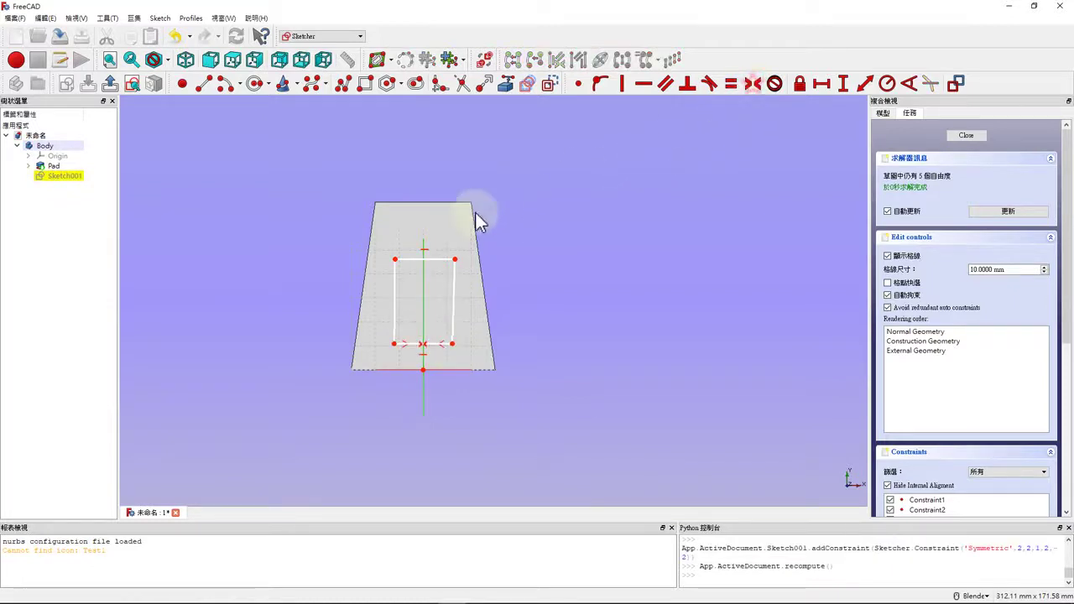
left_click_drag(394, 260, 438, 258)
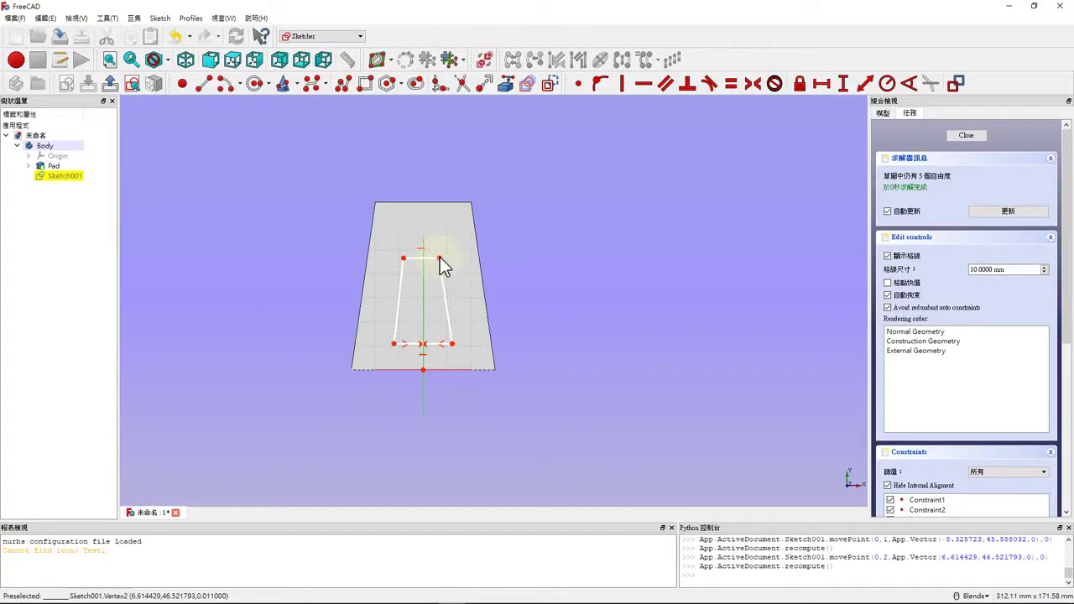
left_click(404, 258)
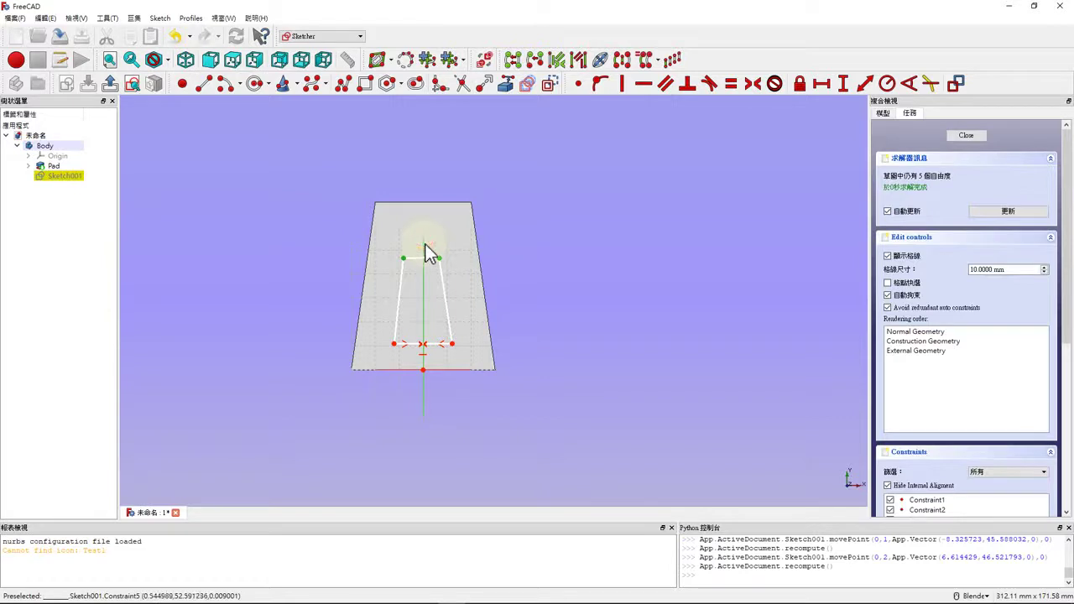
left_click(424, 261)
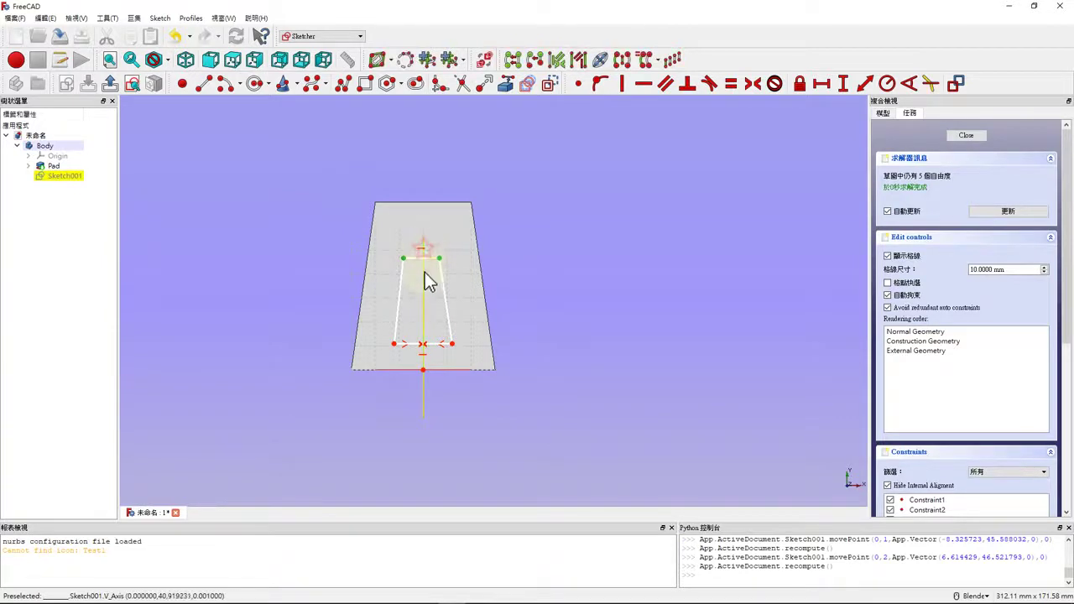
left_click(752, 89)
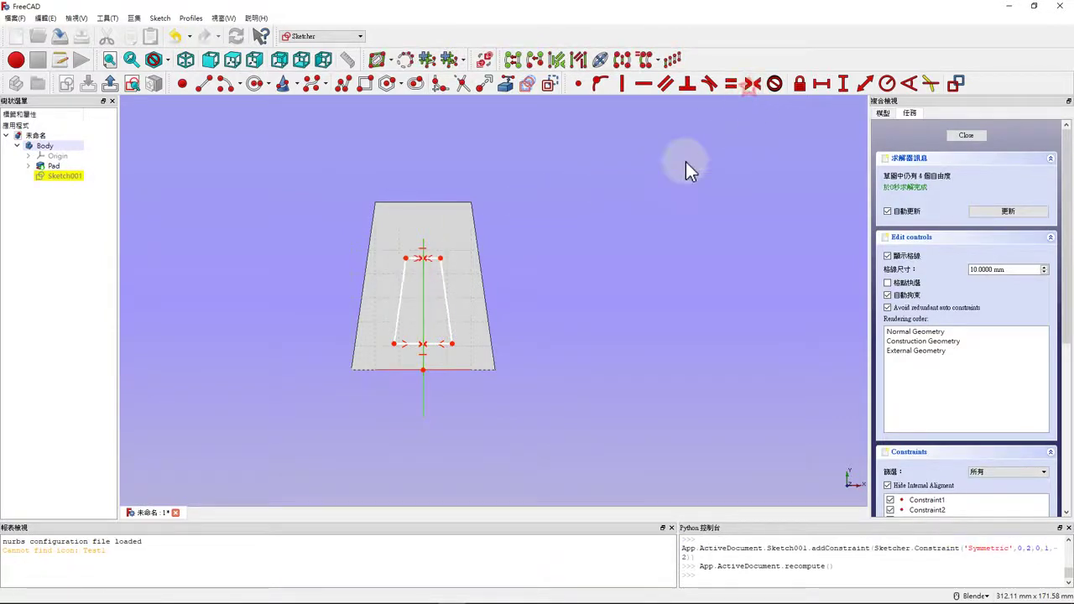
left_click(452, 344)
left_click(424, 370)
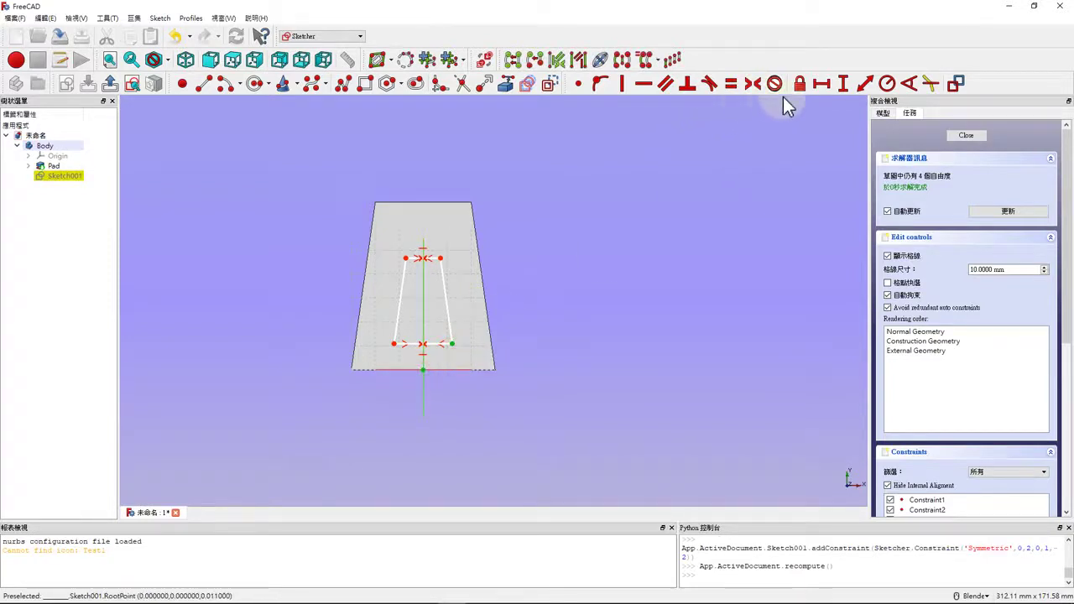
left_click(843, 84)
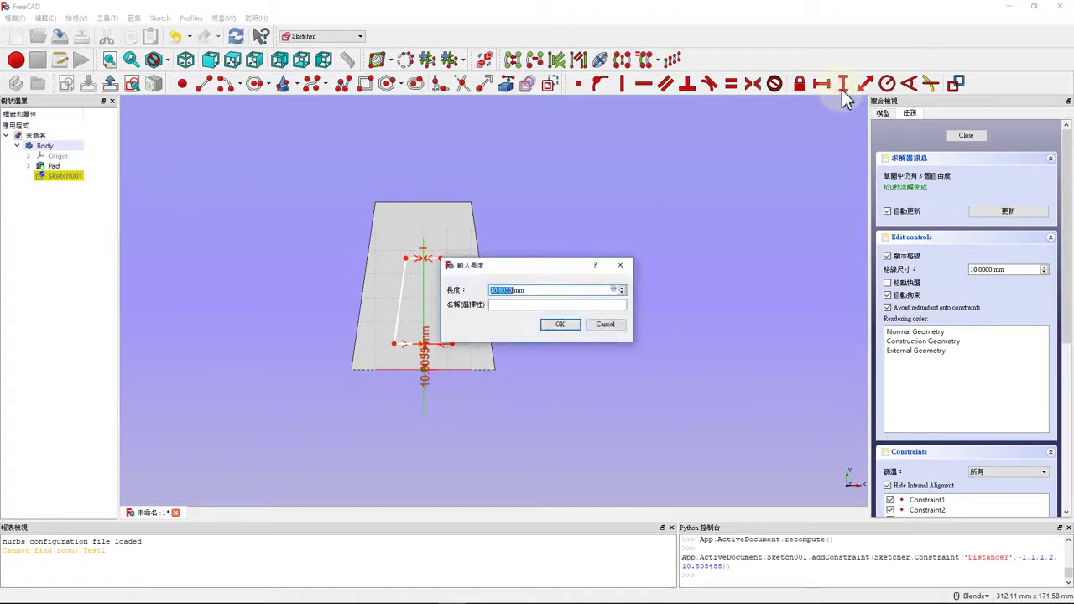
Set a 2 mm vertical offset from the origin and a 66 mm outline height
type("2")
key("Return")
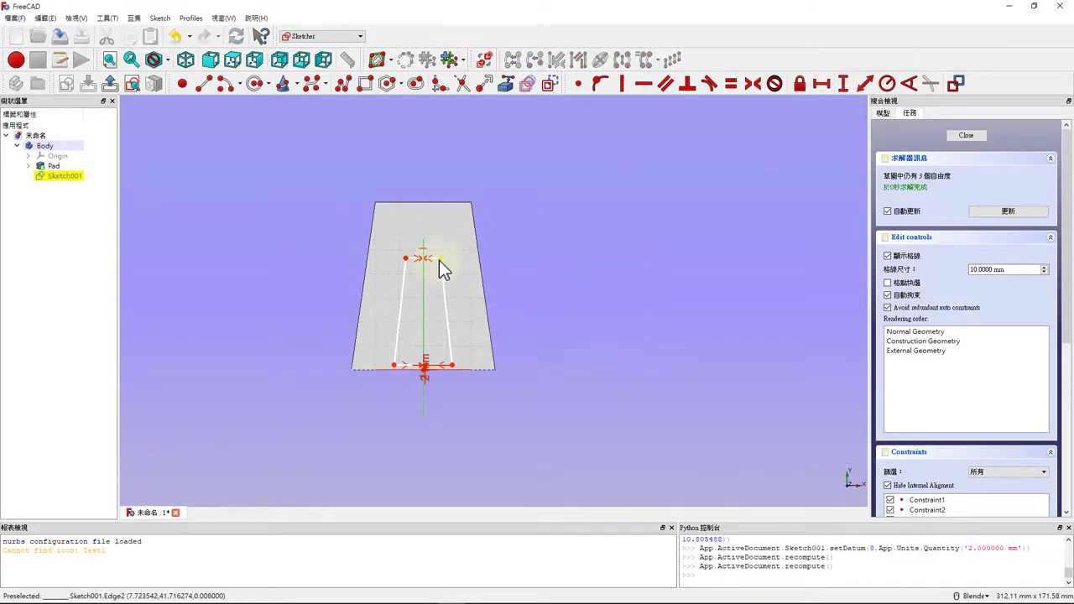
left_click(439, 258)
left_click(451, 366)
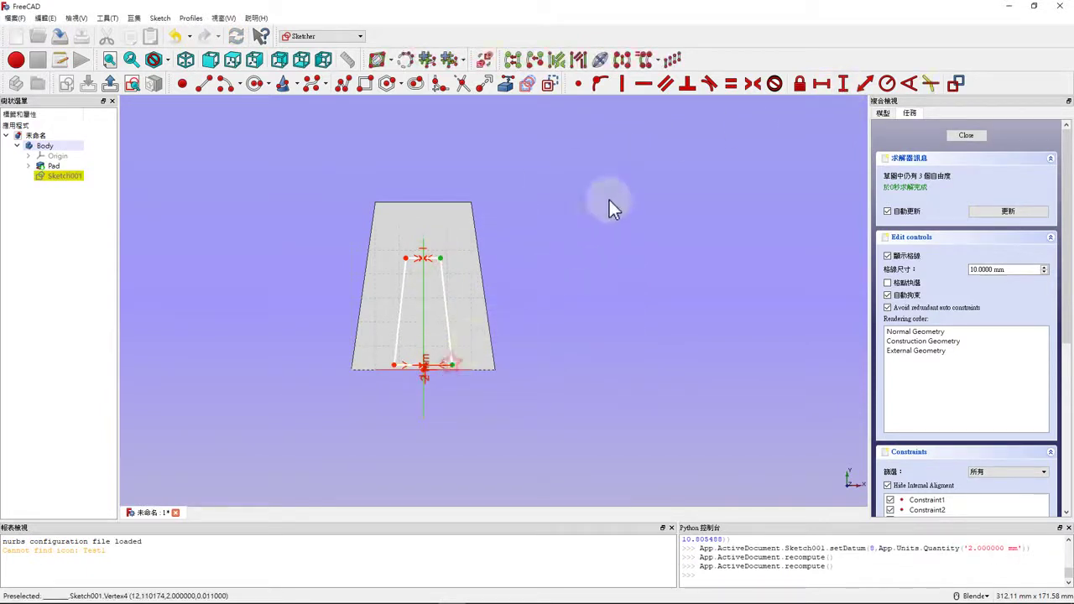
left_click(843, 84)
type("66")
key("Return")
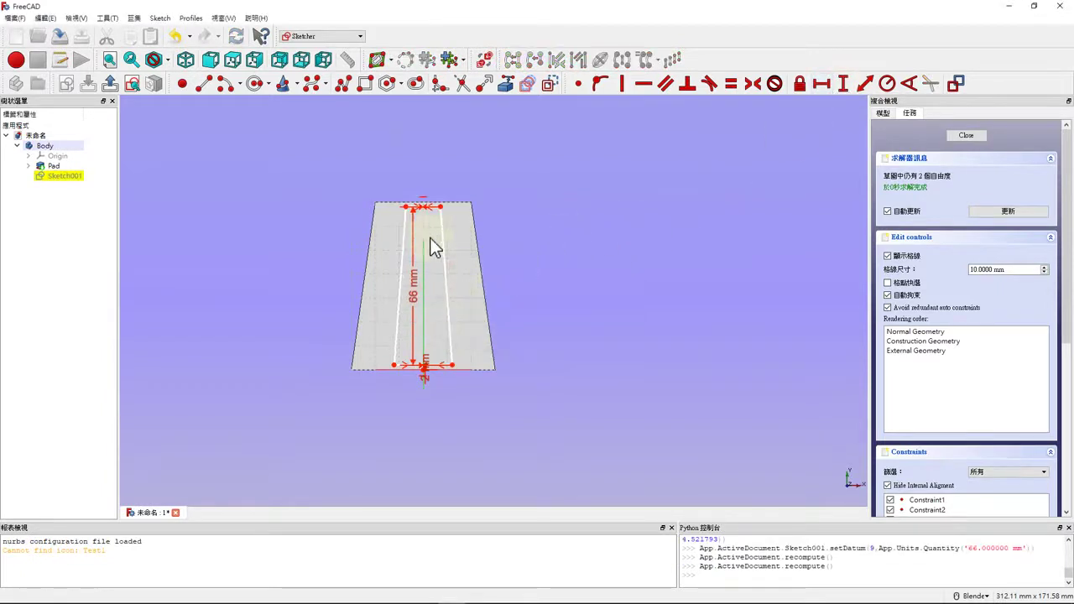
scroll(456, 377, "down", 5)
scroll(457, 378, "up", 8)
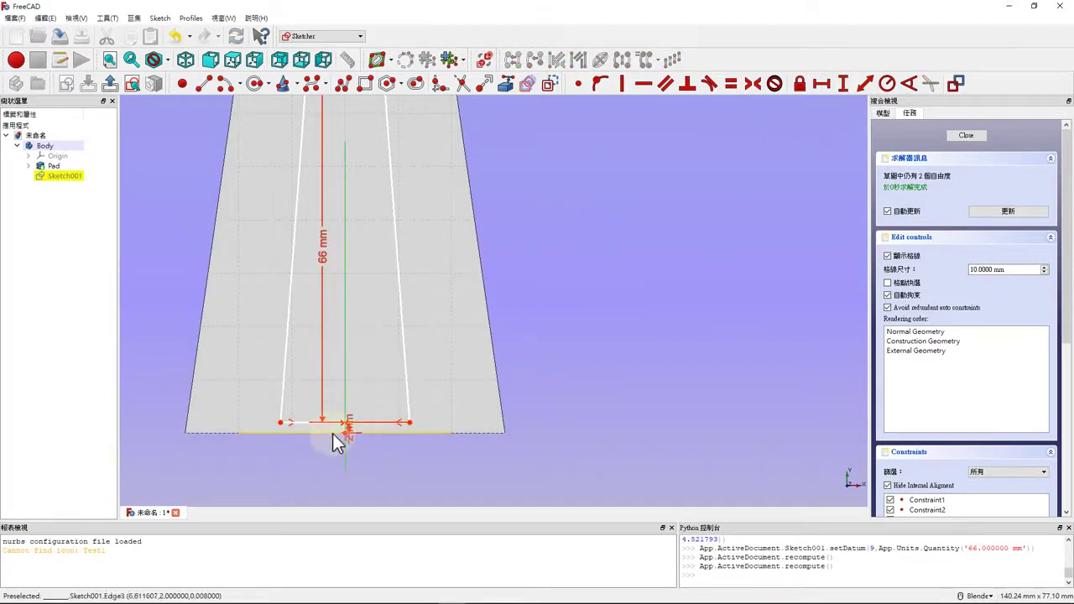
left_click_drag(351, 430, 547, 488)
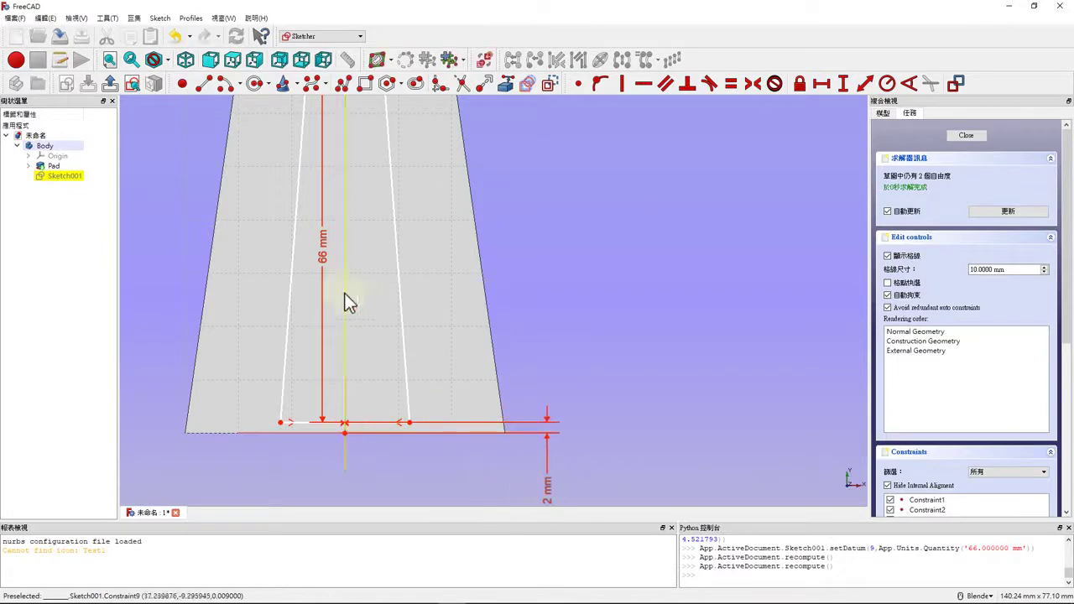
left_click_drag(322, 240, 584, 240)
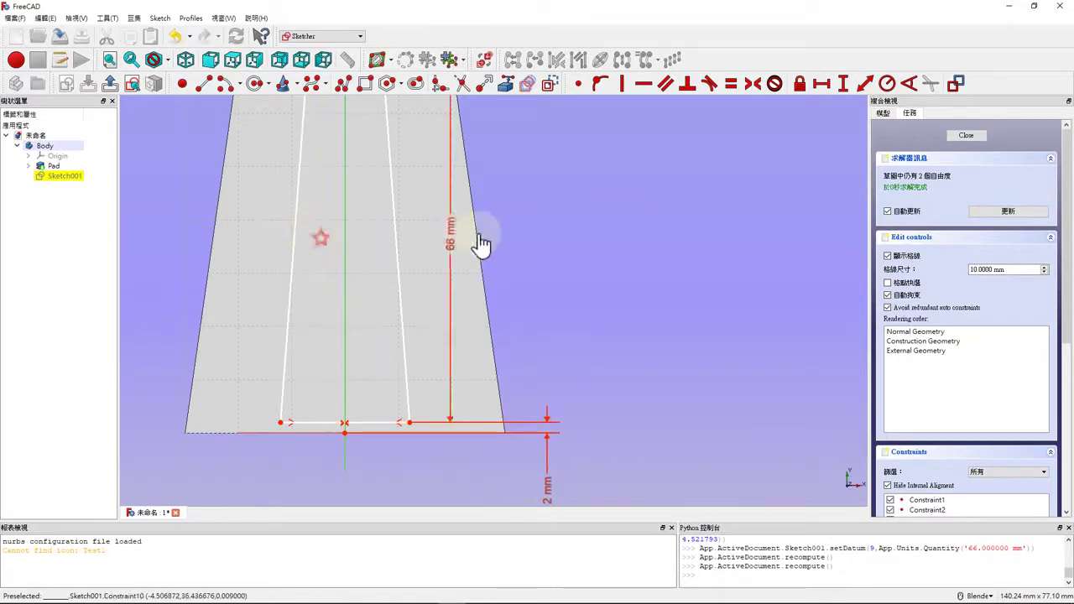
Constrain the bottom width to 56 mm and the top width to 36 mm, then close the sketch
left_click(363, 424)
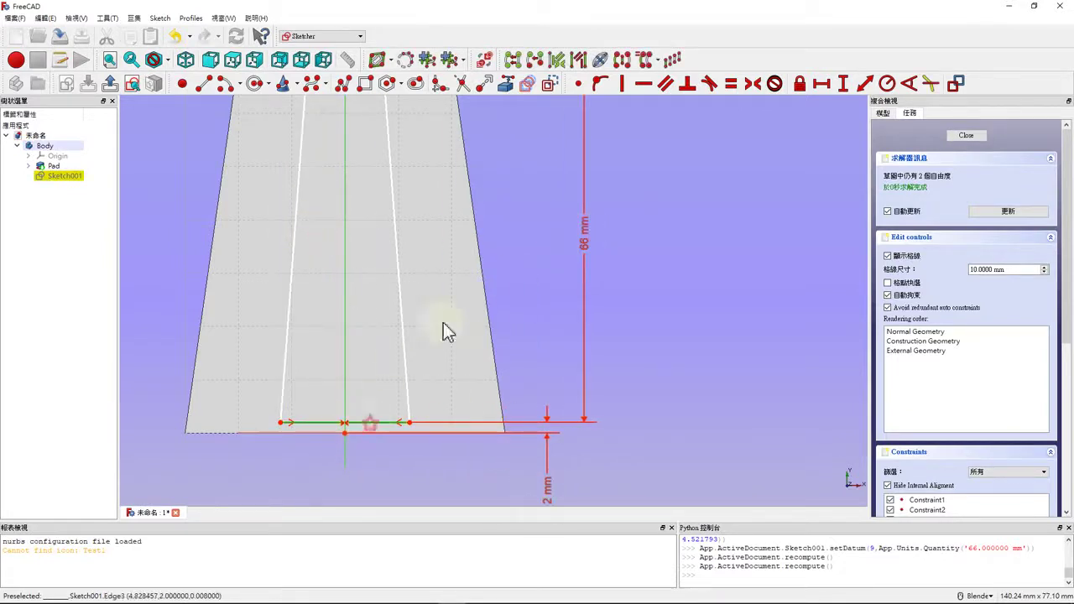
left_click(822, 87)
type("56")
key("Return")
scroll(630, 238, "down", 2)
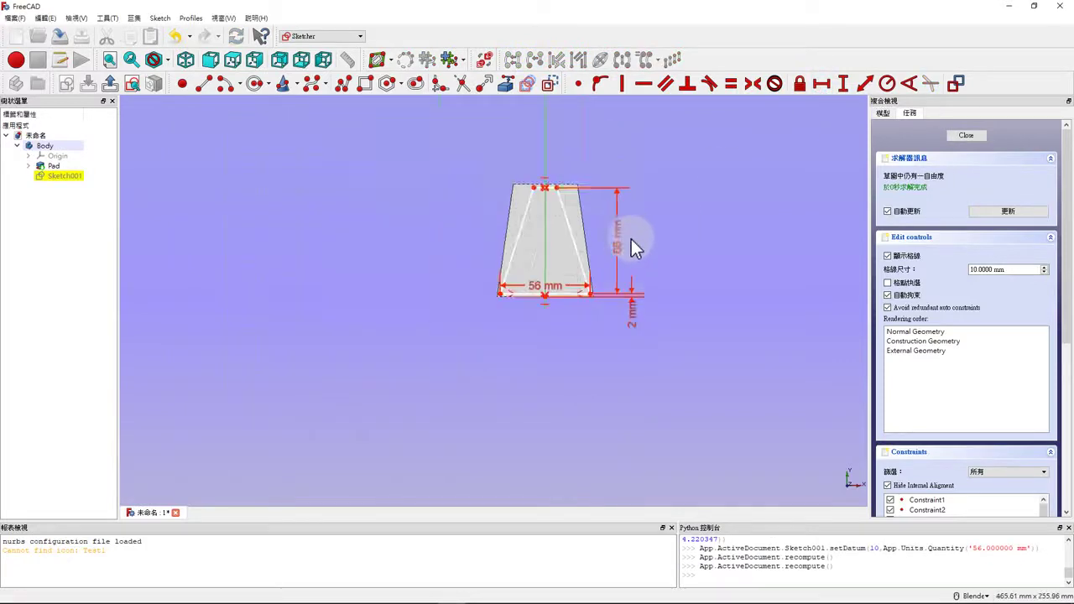
scroll(537, 208, "up", 3)
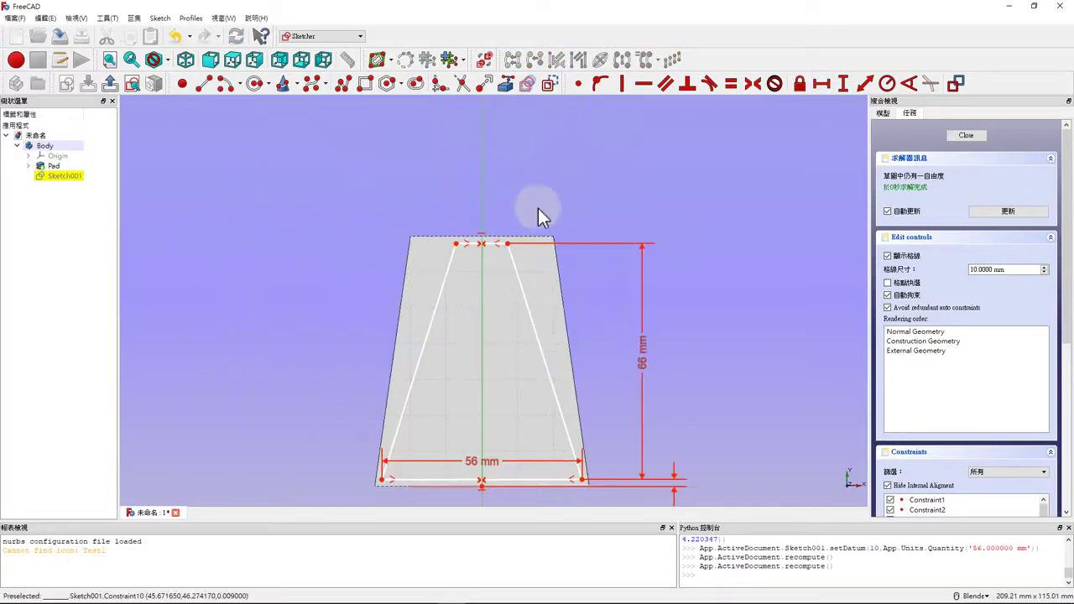
left_click(485, 244)
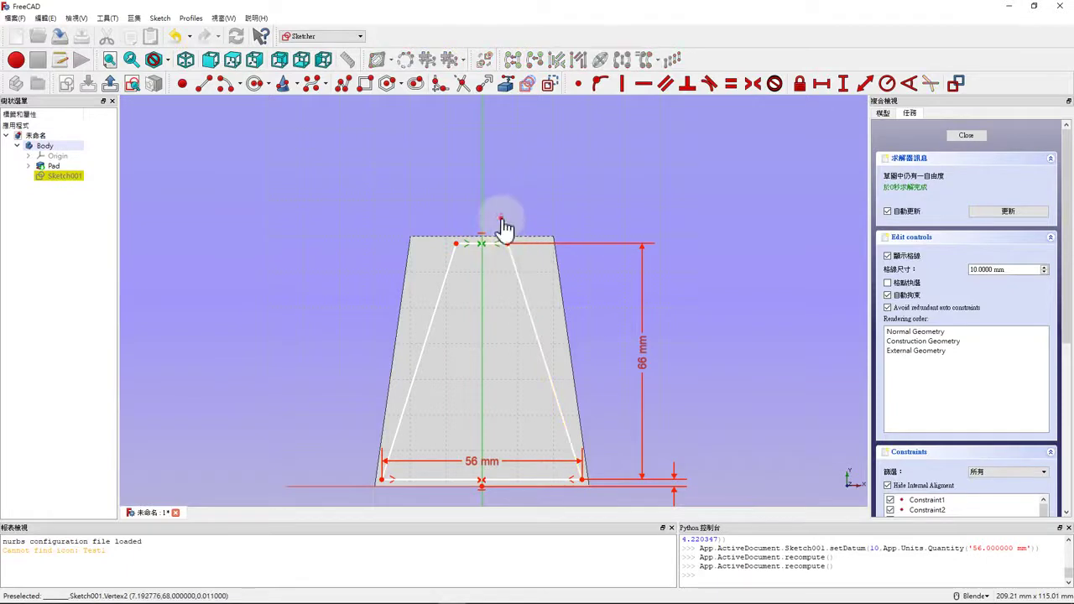
left_click(503, 243)
scroll(496, 244, "up", 2)
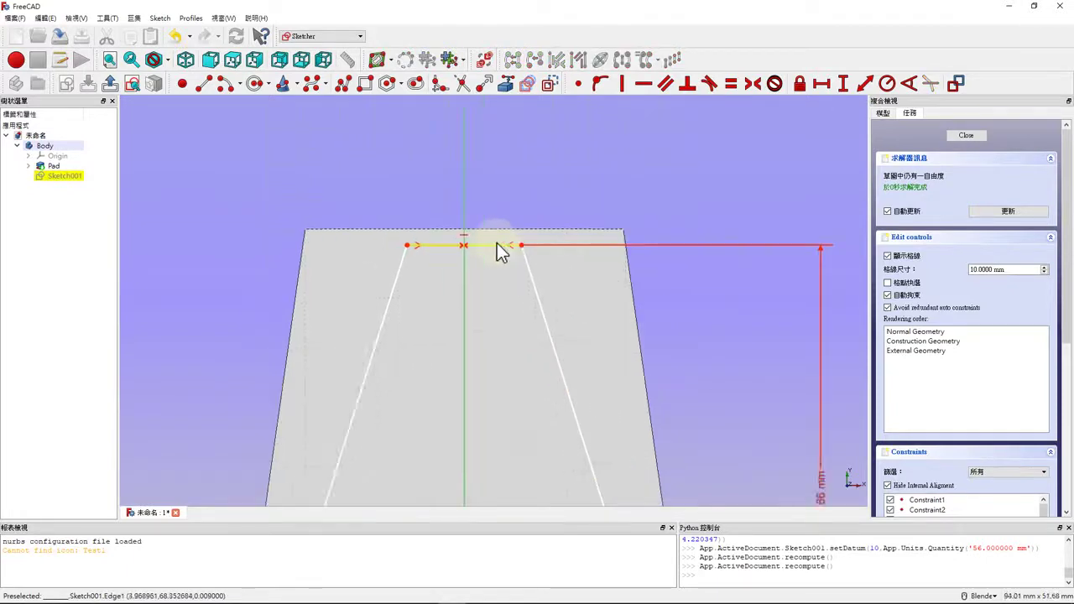
scroll(495, 245, "up", 1)
left_click(489, 247)
scroll(587, 187, "down", 2)
scroll(587, 182, "down", 1)
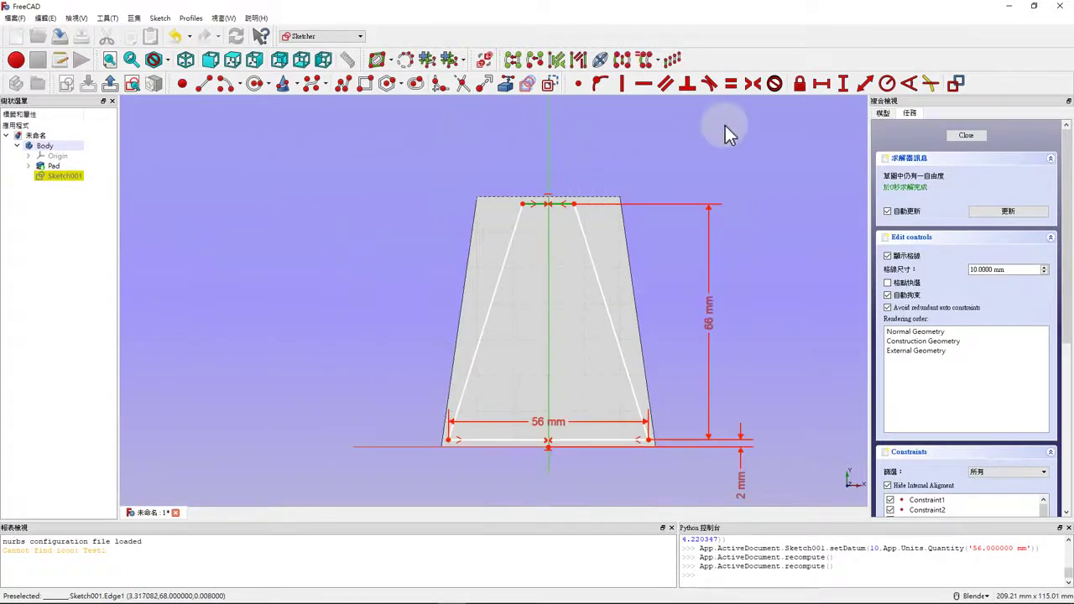
left_click(823, 89)
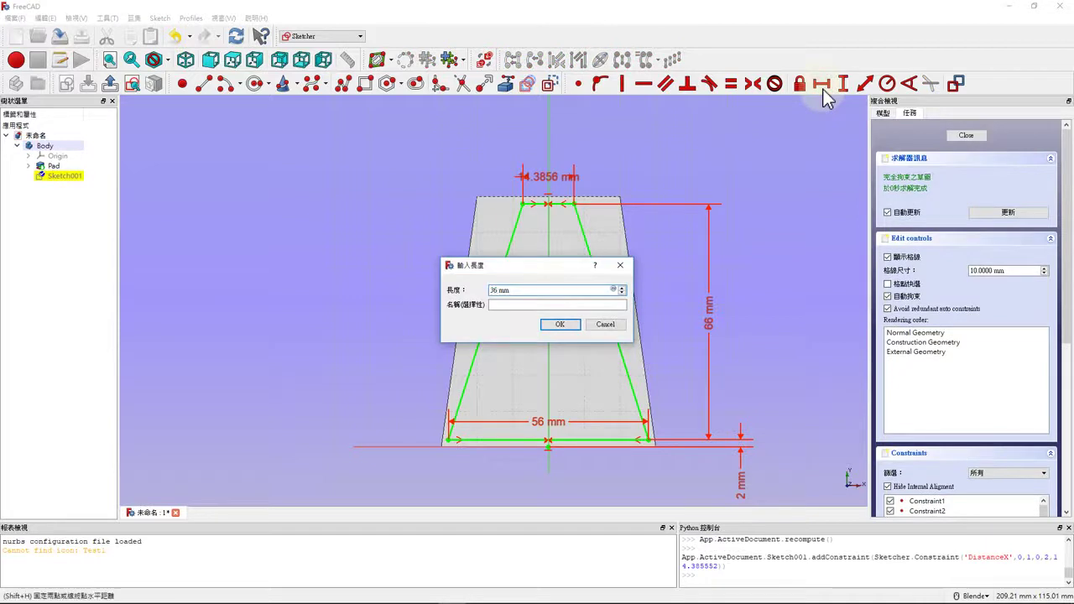
key("Return")
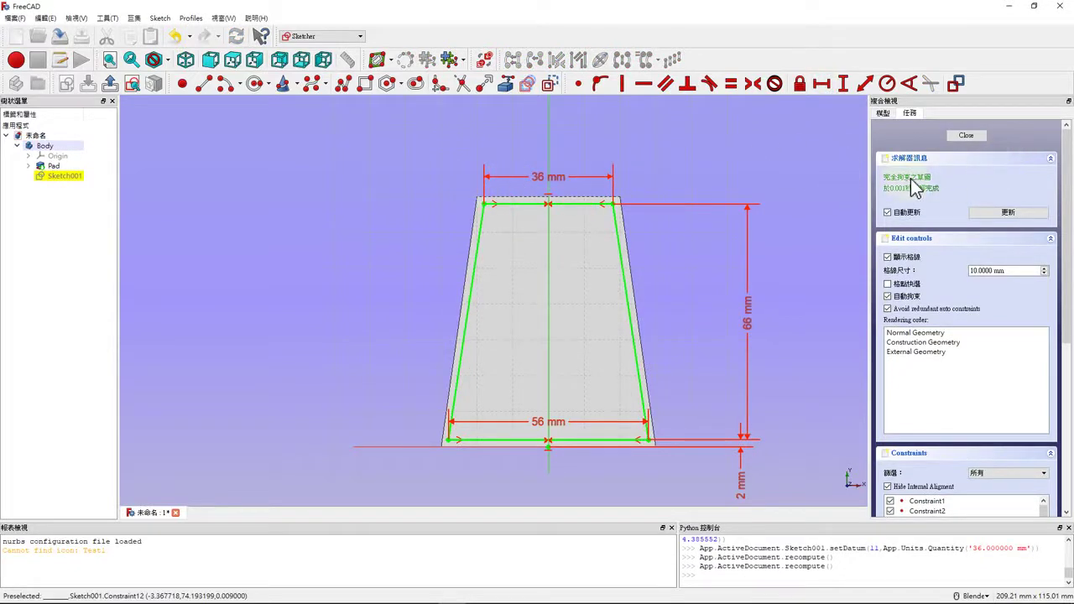
left_click(965, 137)
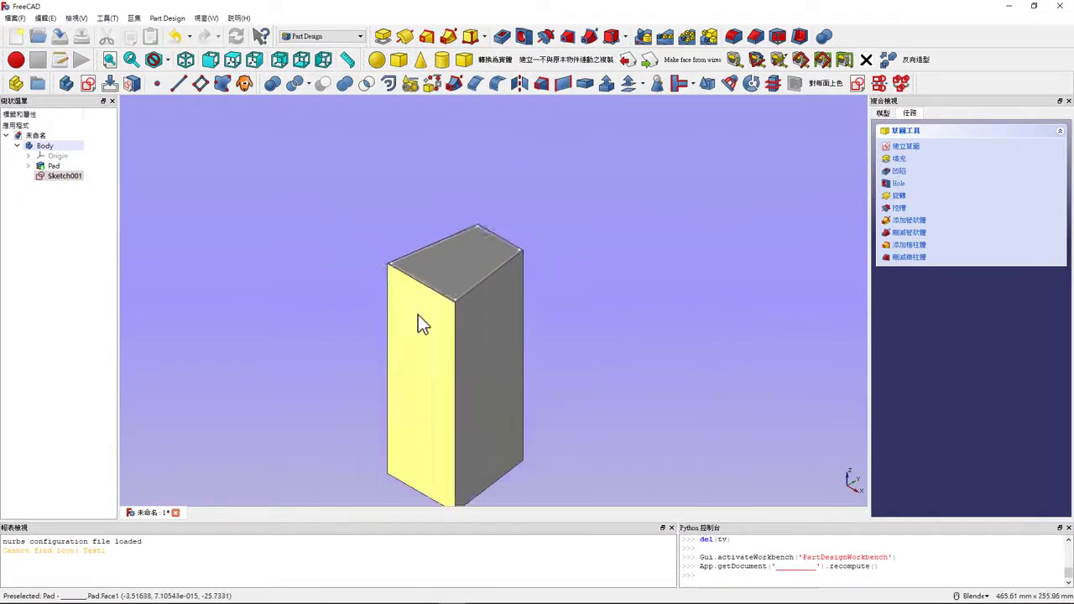
Pocket Sketch001 with Through all to hollow out the tapered block
left_click(501, 38)
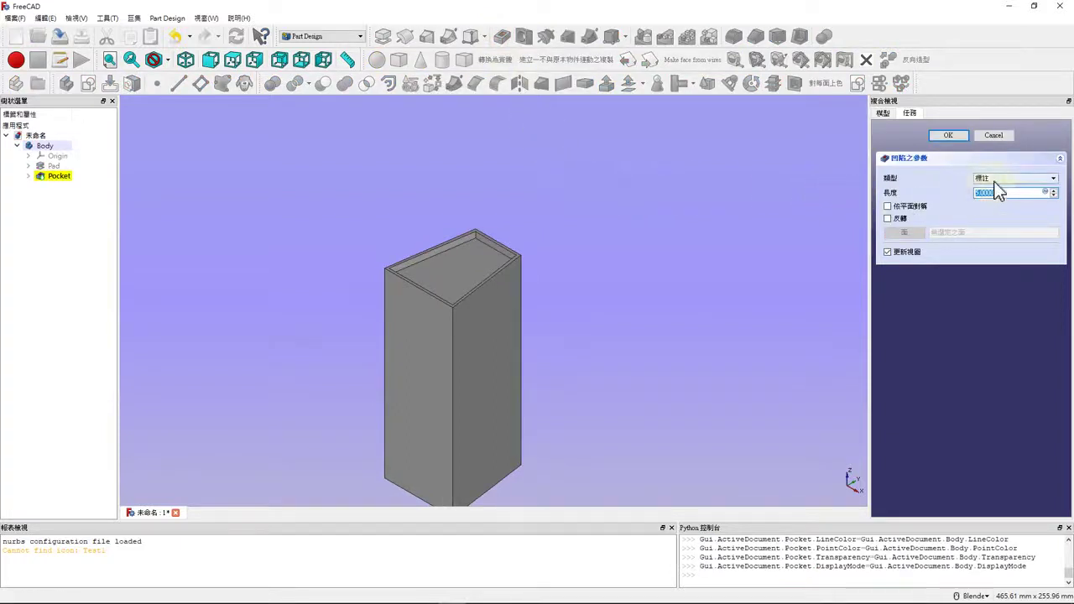
left_click(1007, 178)
left_click(993, 193)
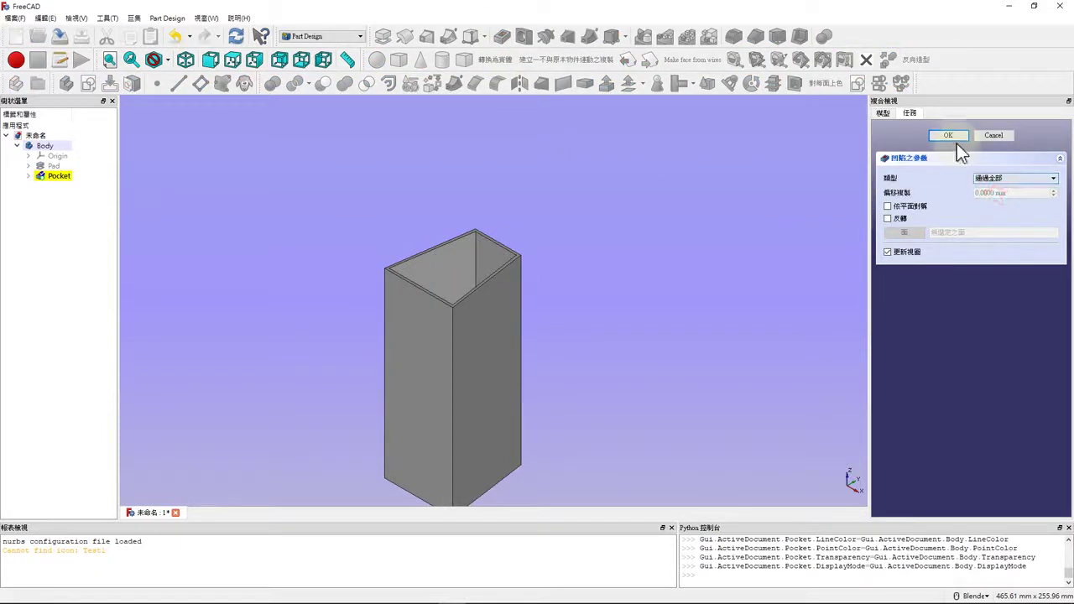
left_click(948, 135)
scroll(499, 181, "down", 3)
scroll(471, 271, "up", 3)
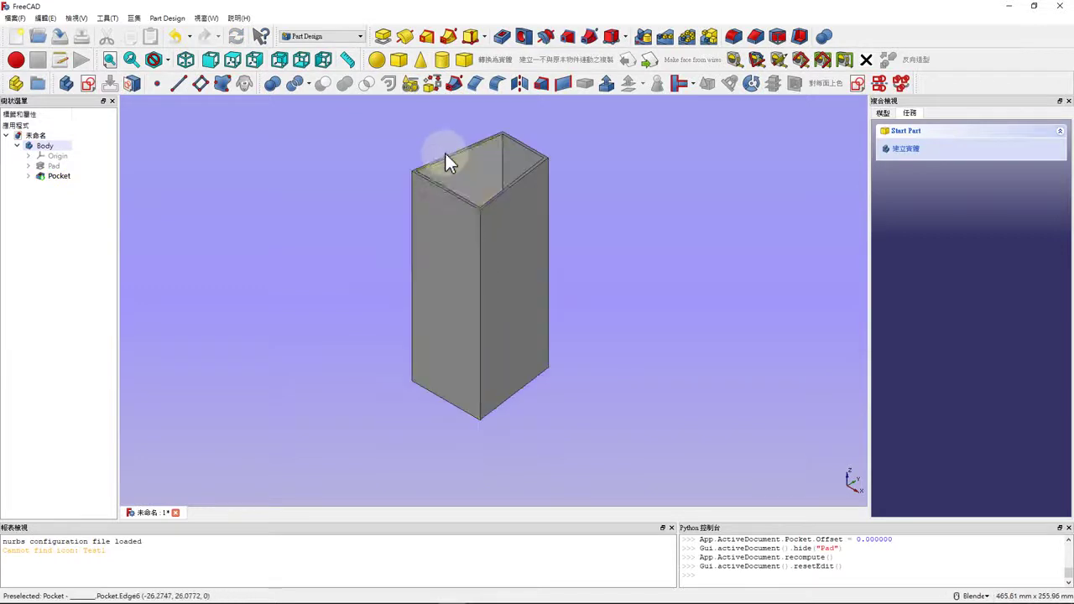
scroll(446, 154, "up", 2)
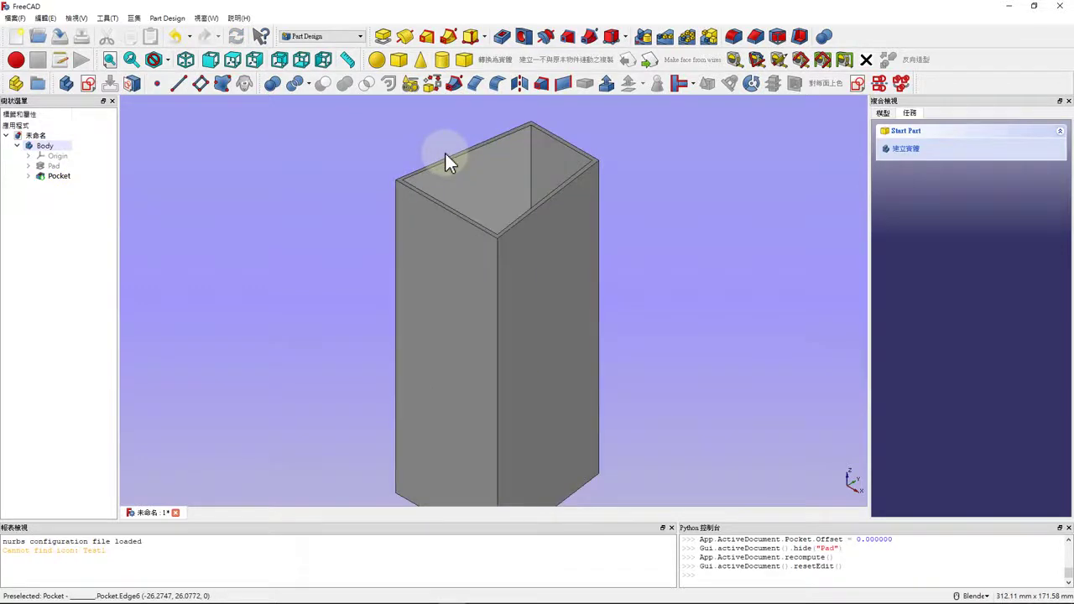
Orbit the box and start a new sketch on its long front face
left_click(255, 60)
left_click(281, 62)
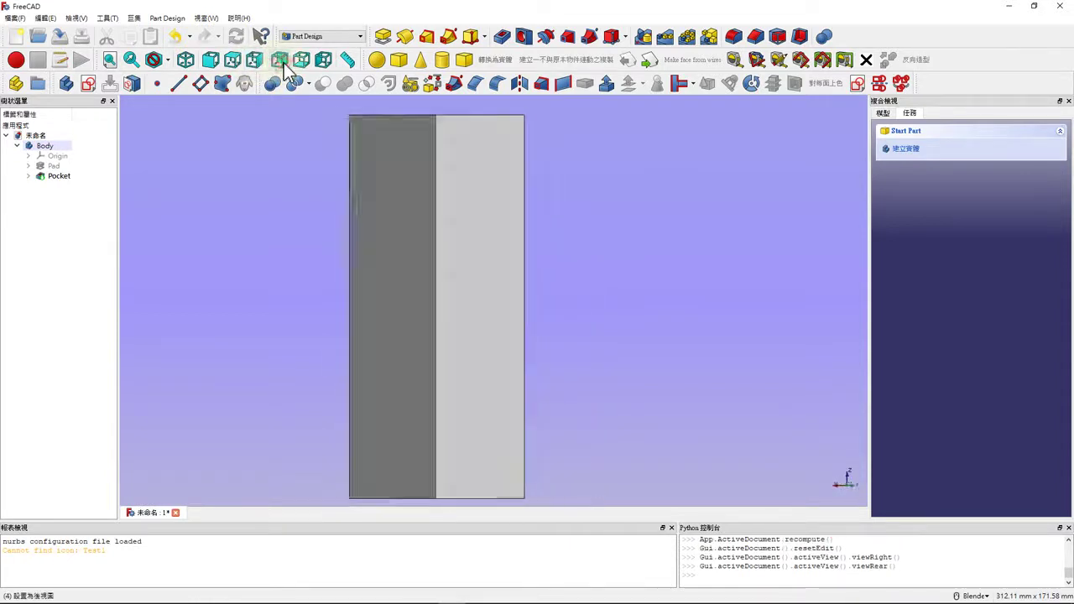
scroll(448, 271, "down", 4)
scroll(453, 262, "up", 2)
mouse_move(578, 242)
middle_mouse_down()
mouse_move(549, 218)
mouse_move(528, 258)
middle_mouse_up()
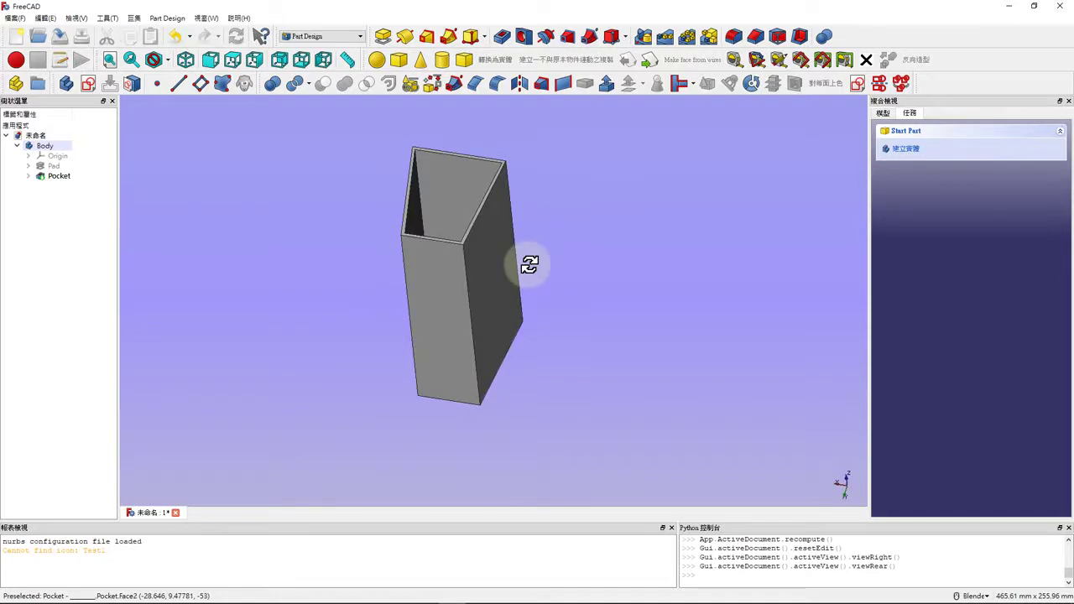
left_click(431, 294)
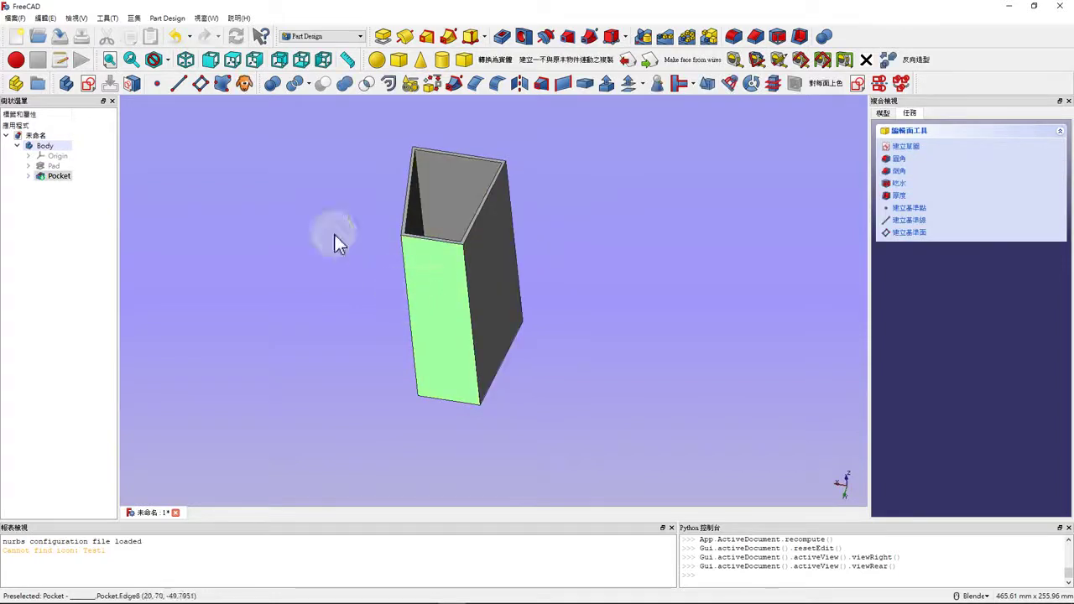
left_click(88, 83)
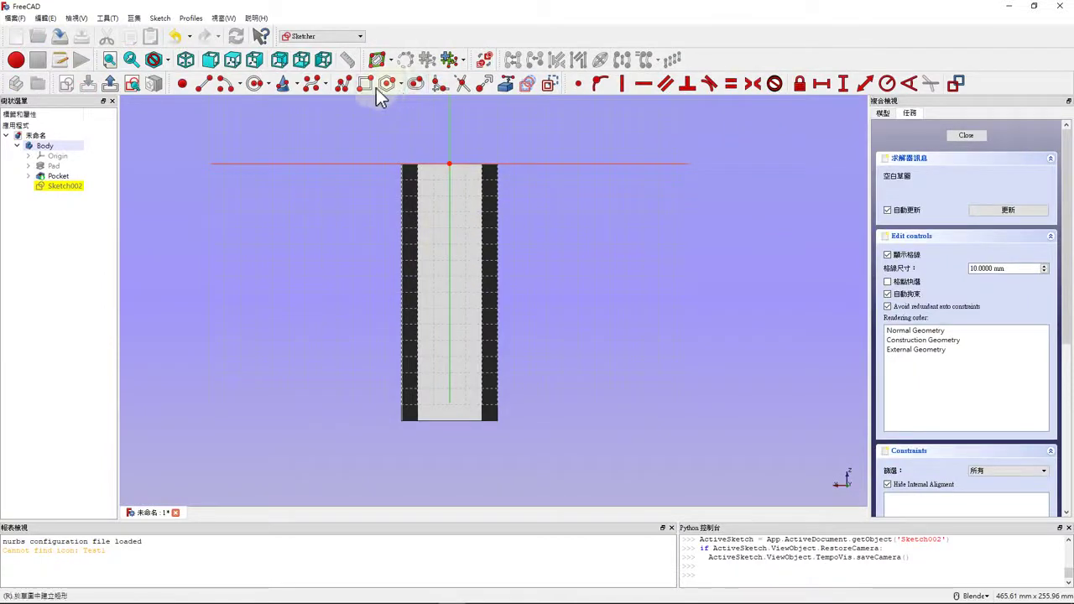
Draw a circle near the top-left of the side-face sketch
left_click(254, 84)
scroll(452, 156, "up", 5)
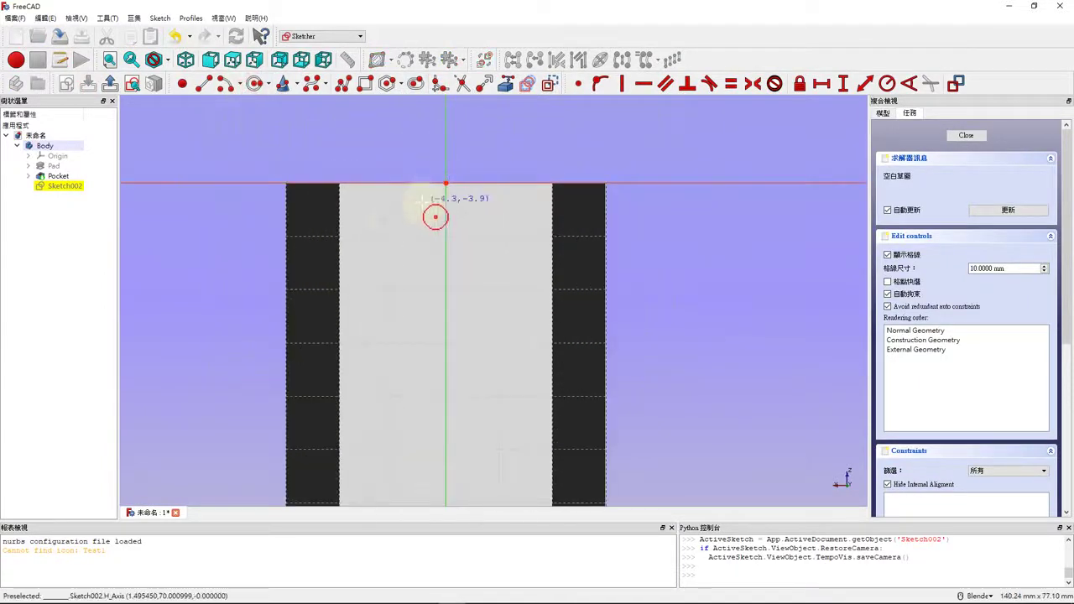
left_click(379, 231)
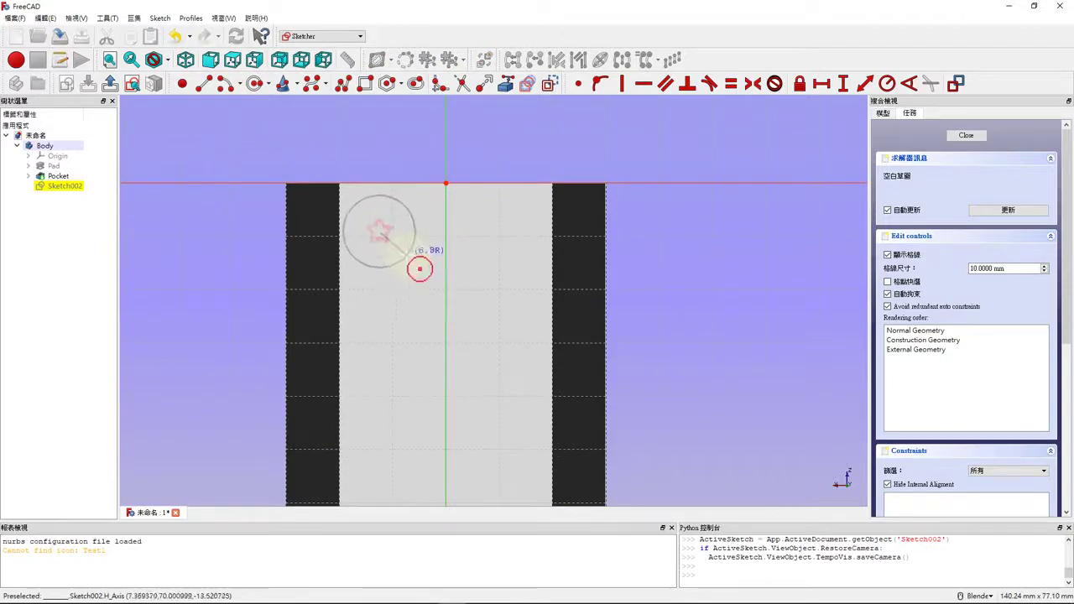
left_click(410, 253)
Lock the circle's centre and set both its distances to -10 mm
left_click(379, 231)
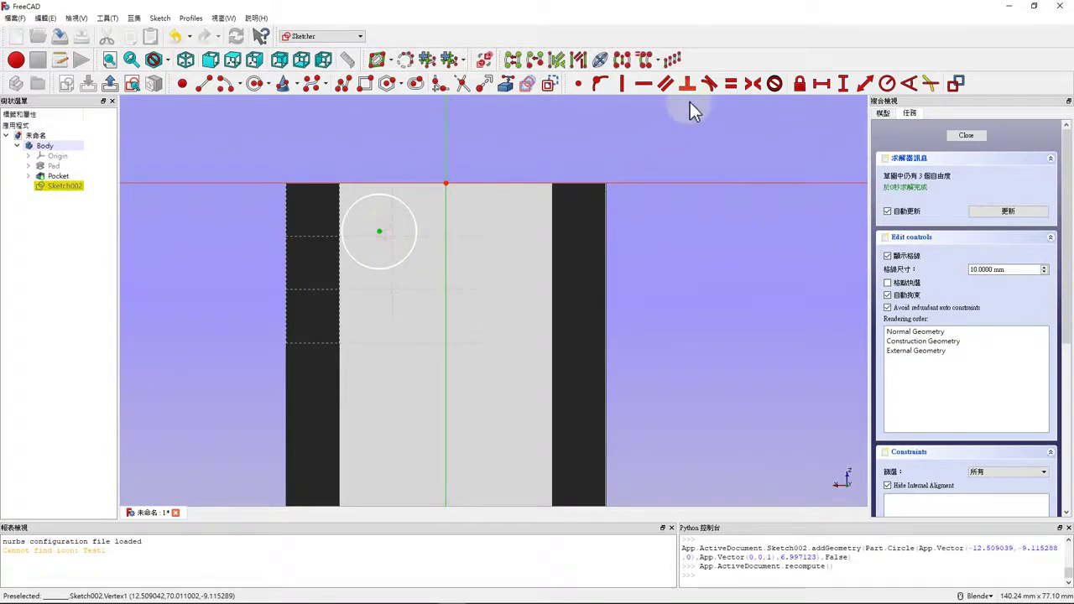
left_click(799, 84)
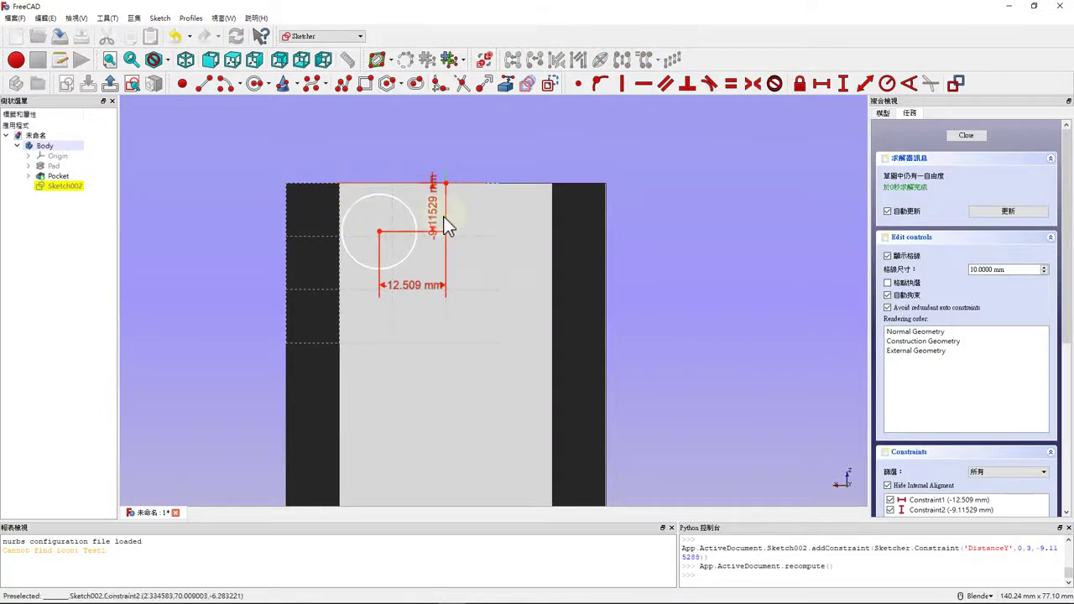
left_click_drag(434, 220, 197, 288)
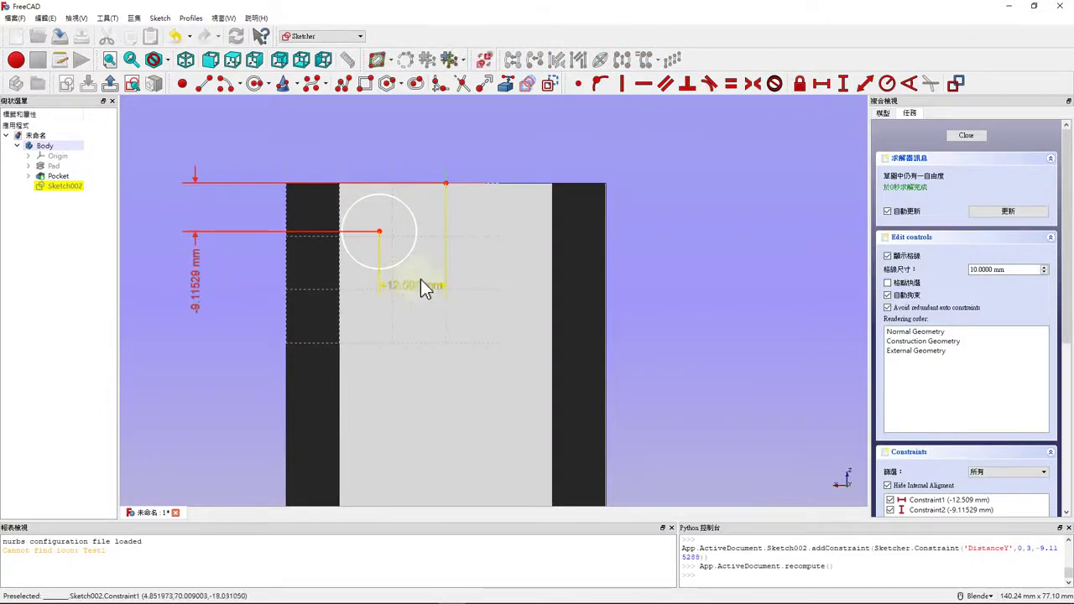
left_click_drag(420, 289, 242, 362)
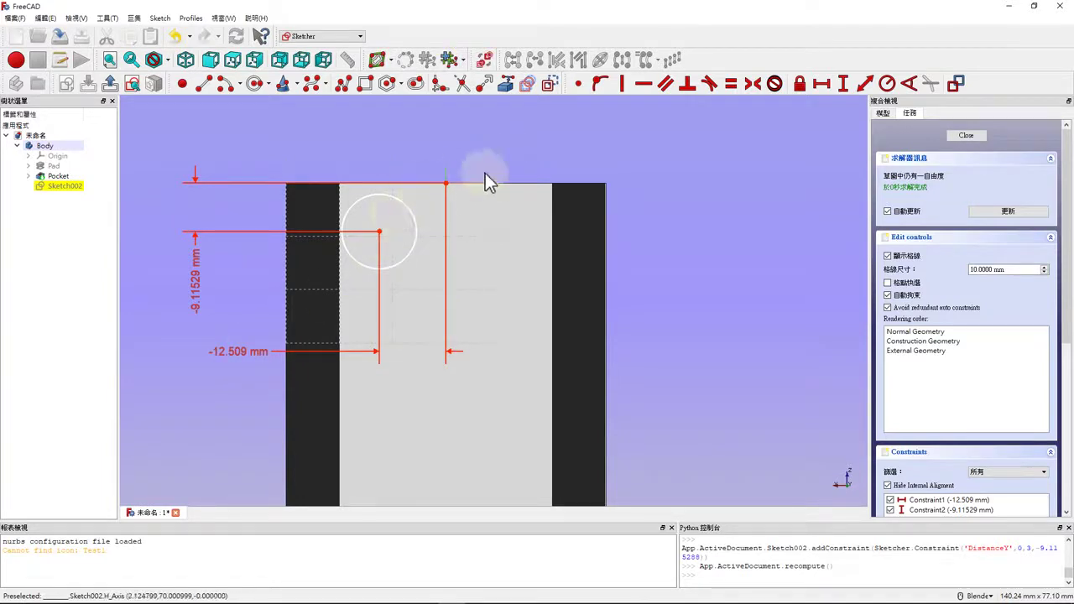
double_click(195, 274)
type("-10mm")
key("Return")
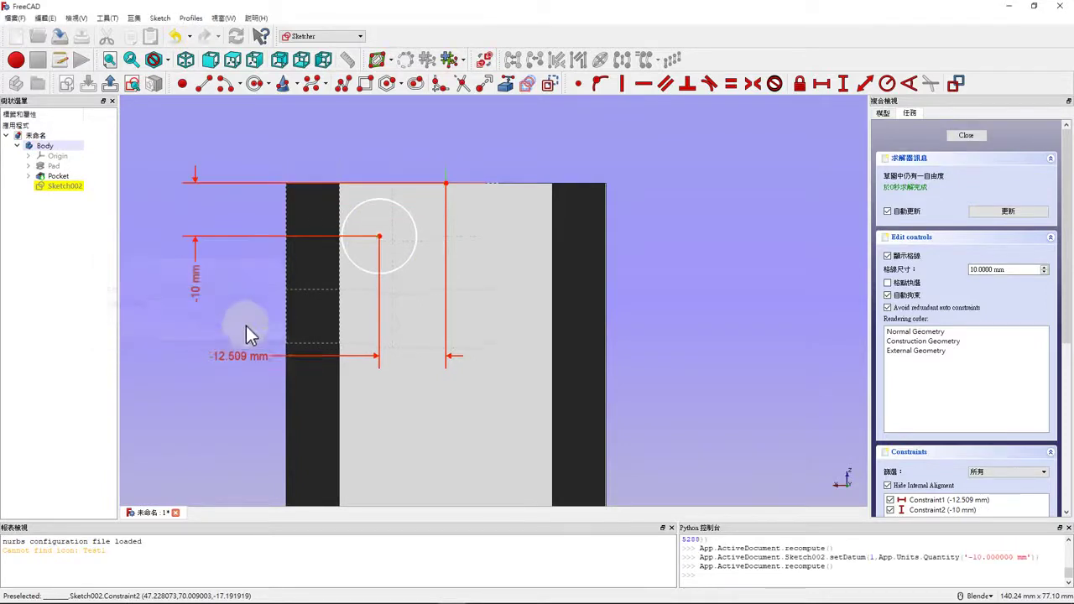
double_click(252, 357)
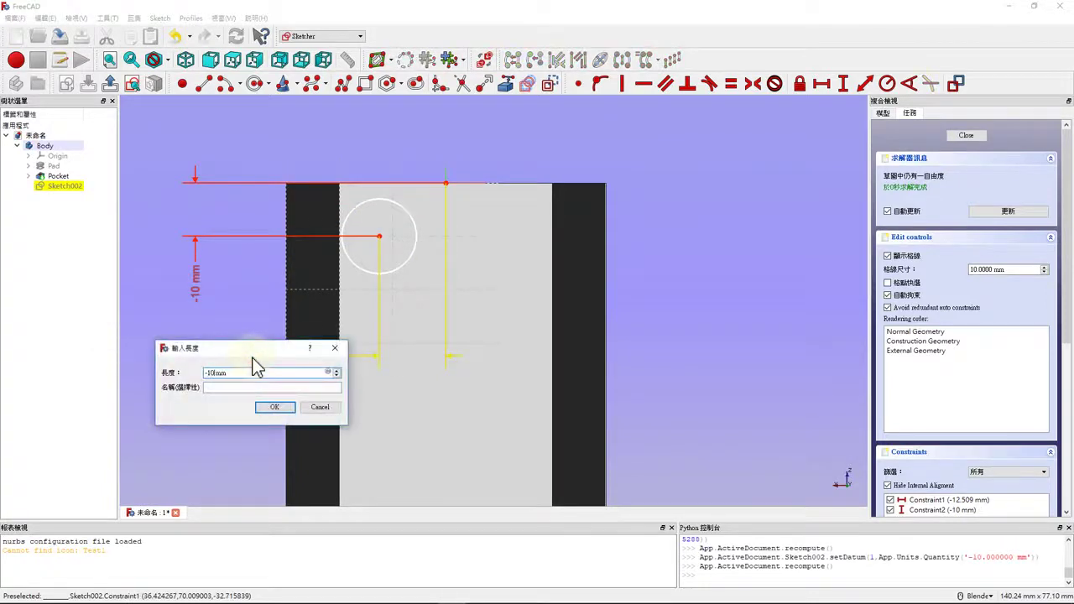
key("Return")
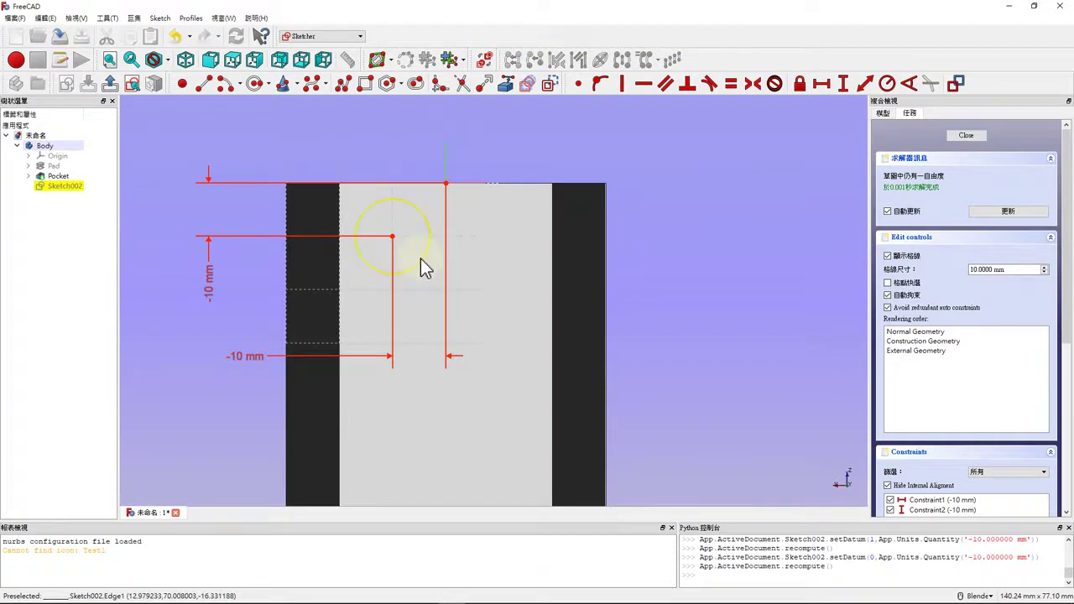
Constrain the circle's radius to 5 mm and close the sketch
left_click(420, 258)
left_click(887, 83)
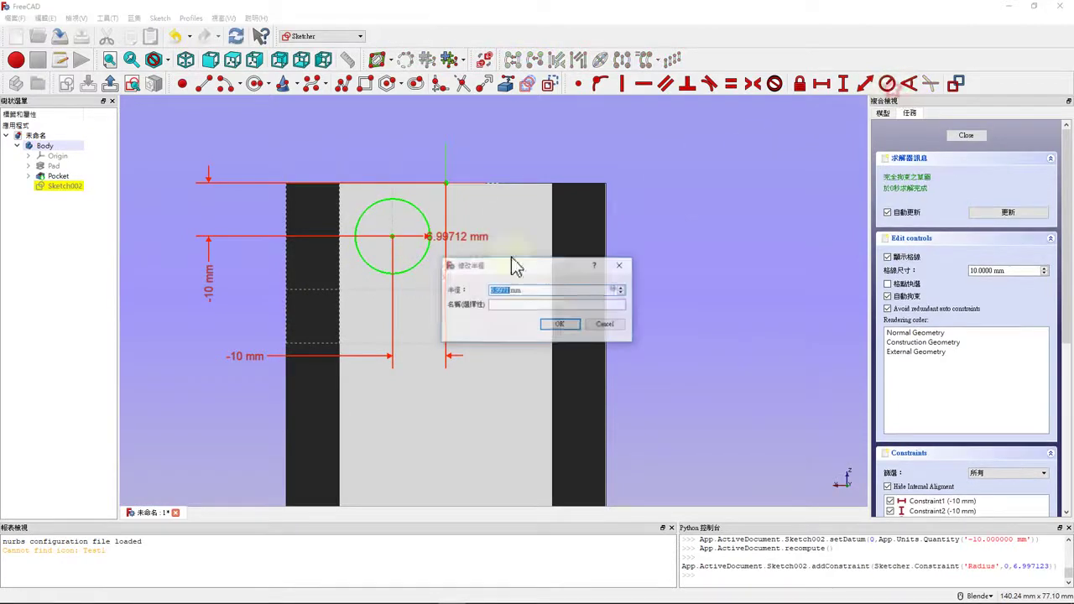
type("5")
key("Return")
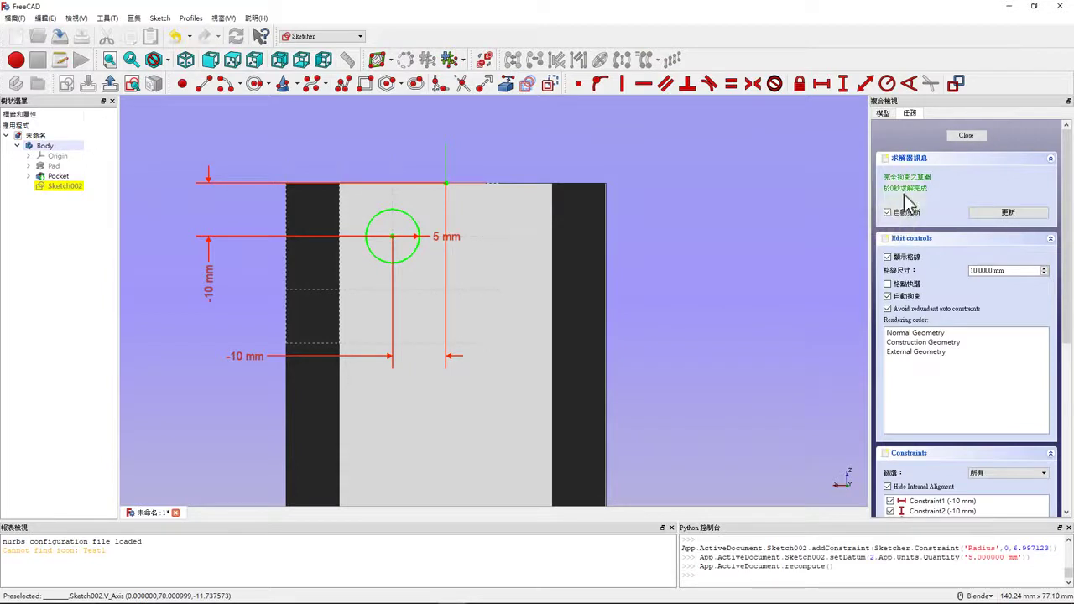
left_click(973, 140)
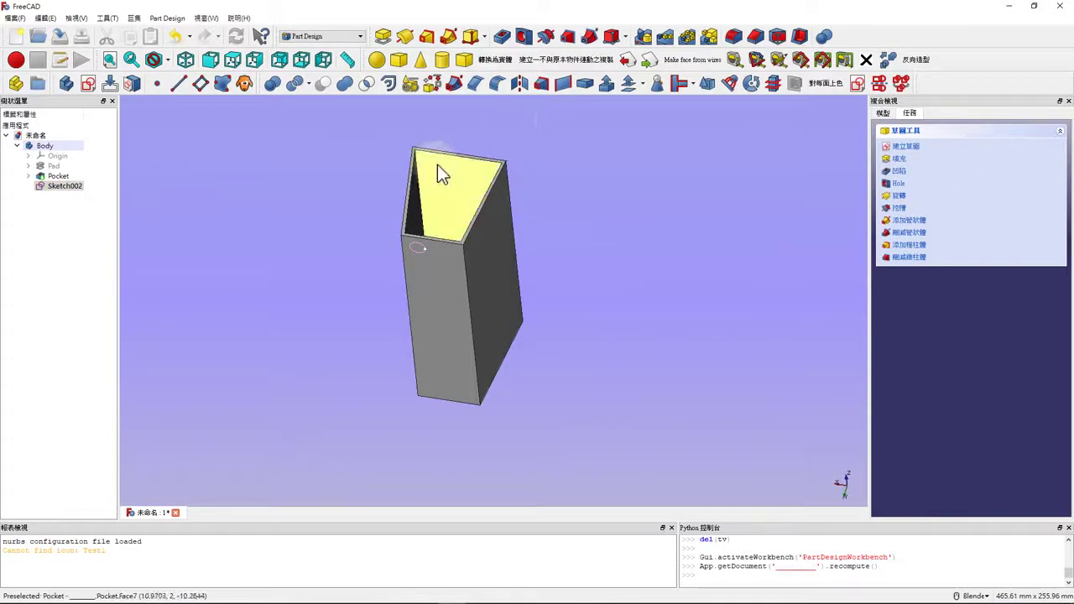
Pocket the circle sketch up to the box's opposite long face, then save the document
left_click(501, 38)
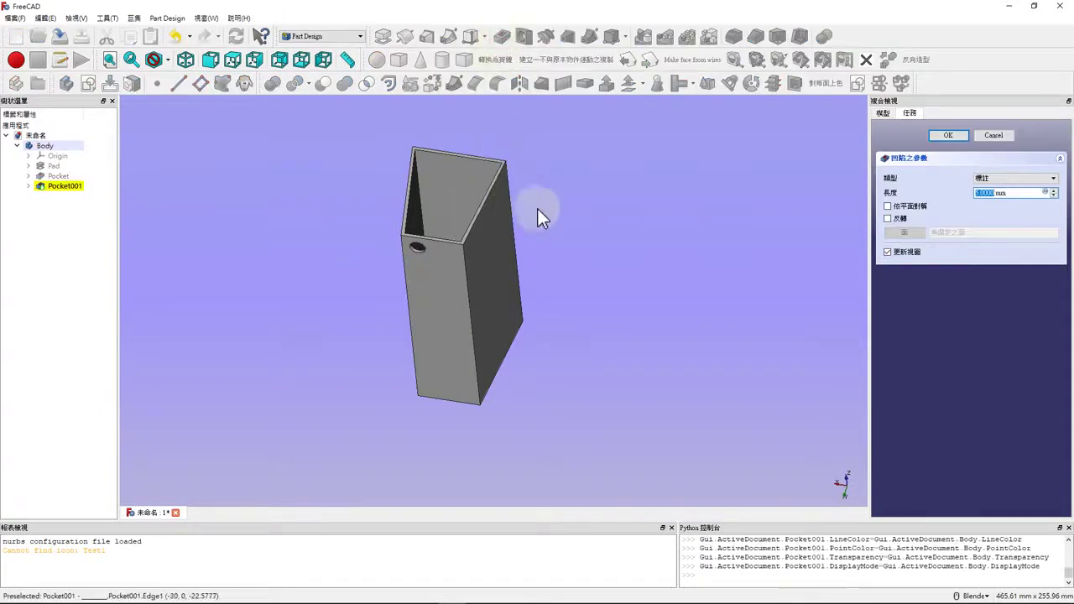
left_click(1000, 180)
left_click(1000, 180)
left_click(1000, 180)
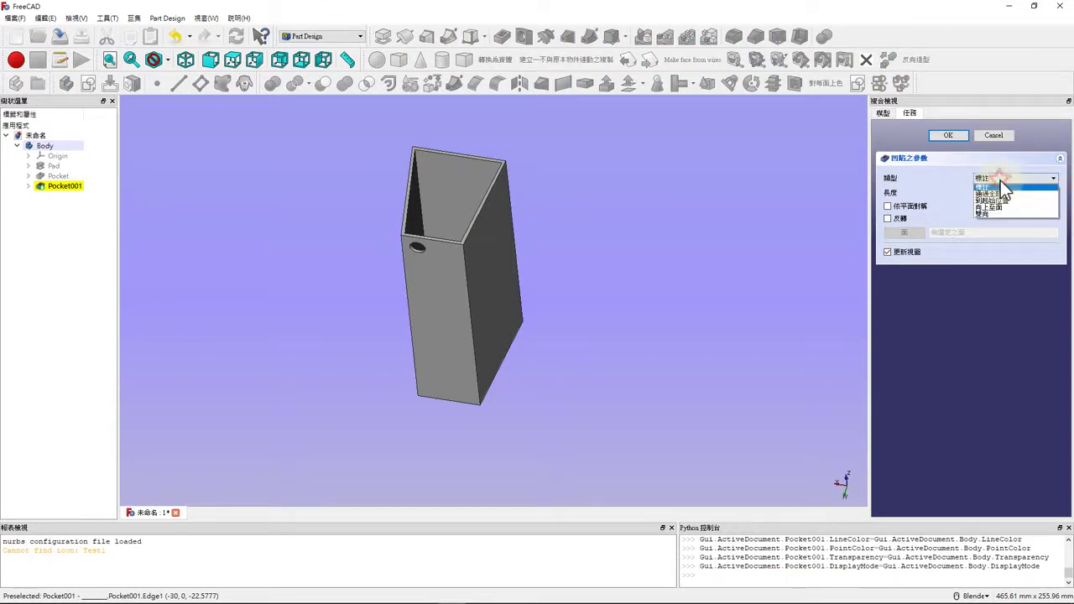
left_click(1000, 207)
middle_click_drag(442, 240, 434, 364)
left_click(422, 370)
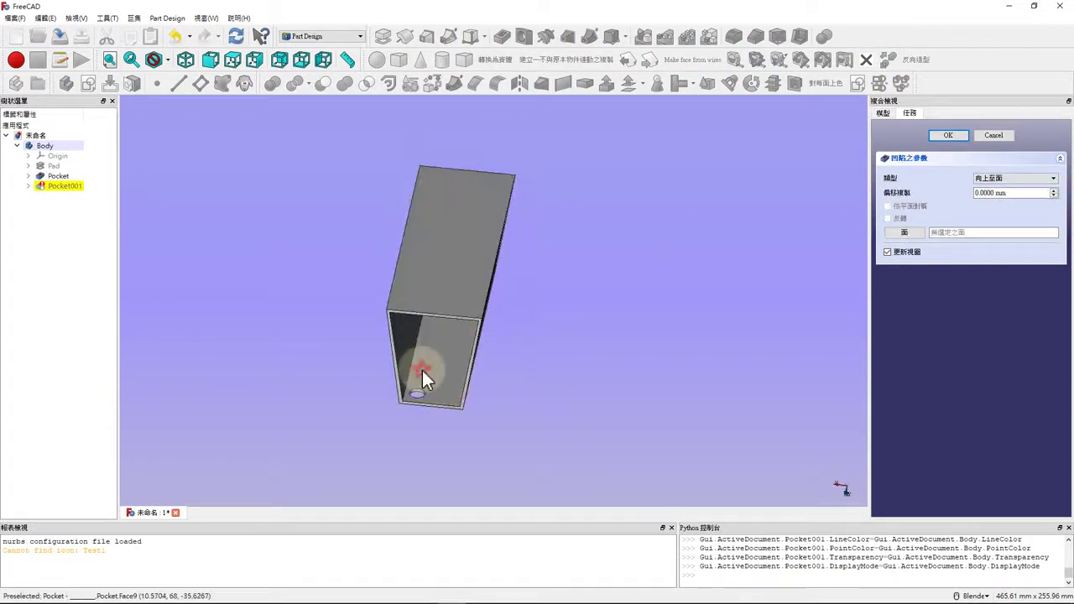
left_click(944, 138)
mouse_move(784, 234)
middle_mouse_down()
mouse_move(524, 213)
mouse_move(506, 293)
mouse_move(606, 280)
mouse_move(610, 394)
mouse_move(511, 388)
middle_mouse_up()
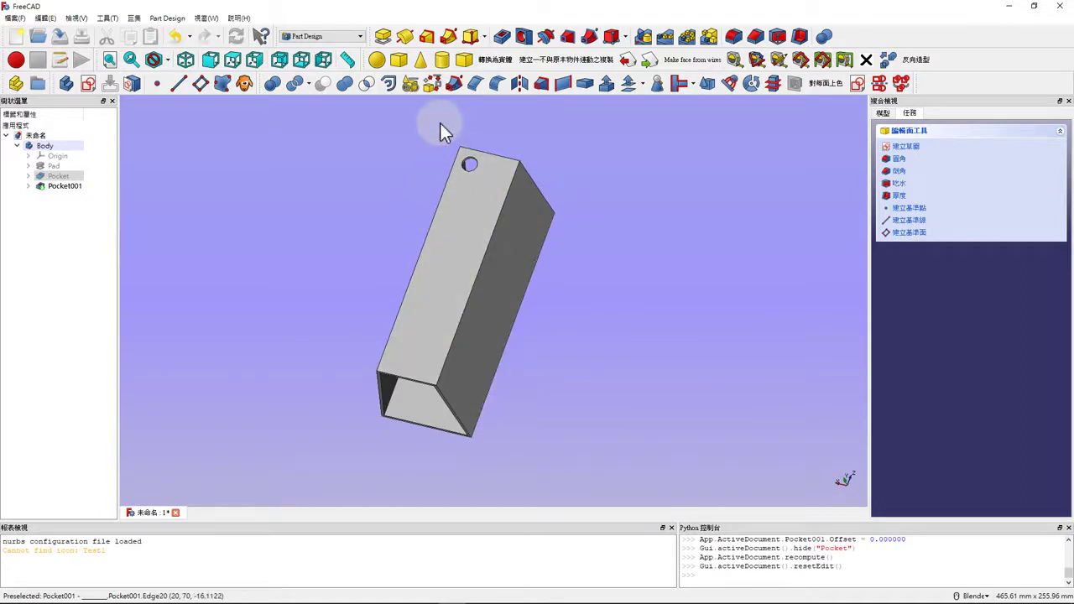
key("ctrl+s")
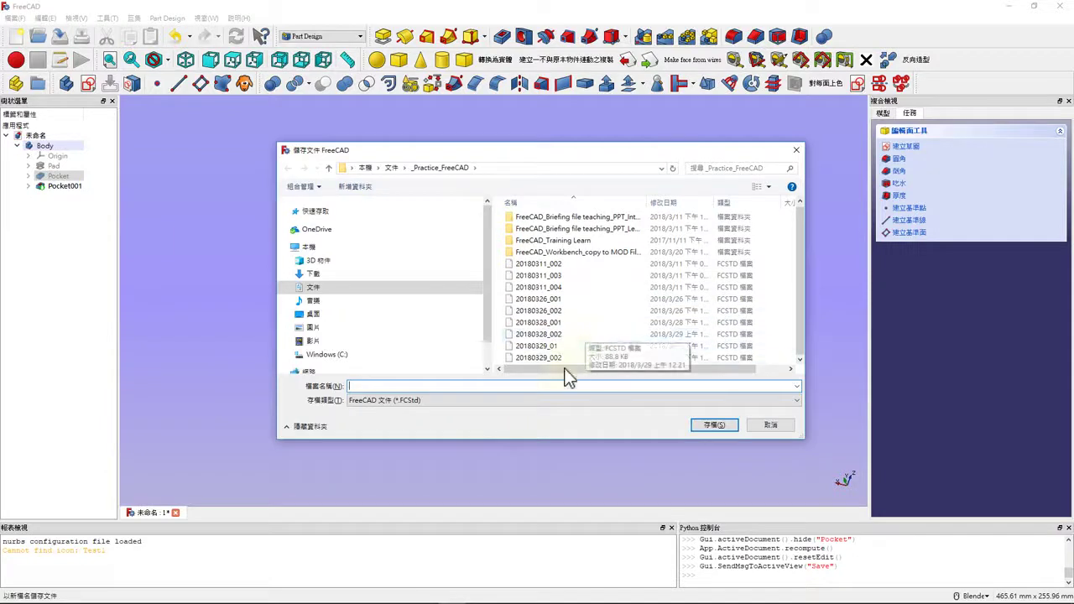
Save the model as 20180329_002, overwriting the existing file
left_click(560, 361)
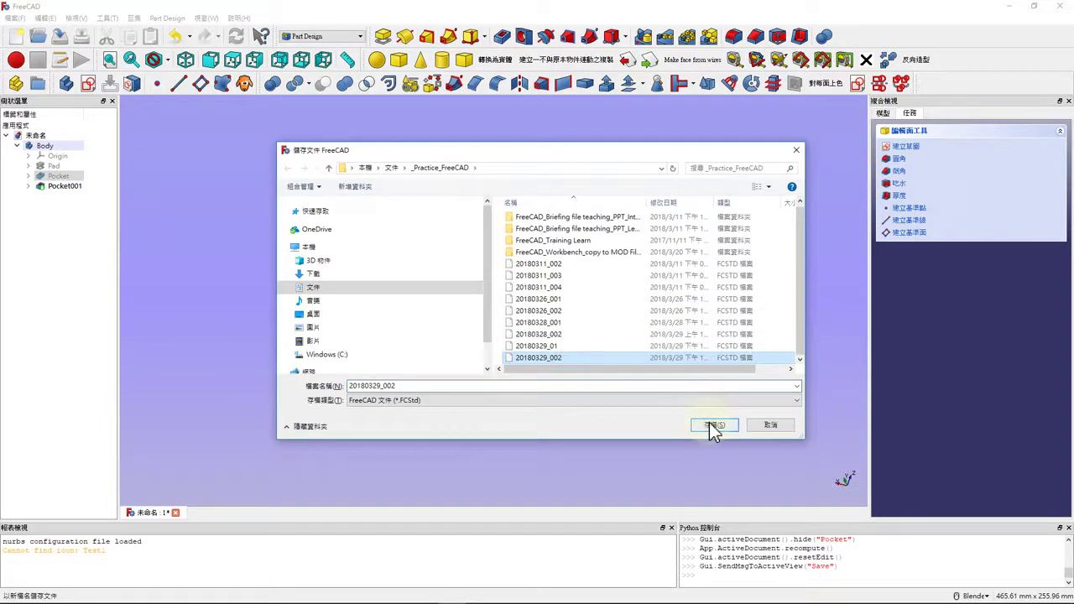
left_click(712, 426)
left_click(569, 315)
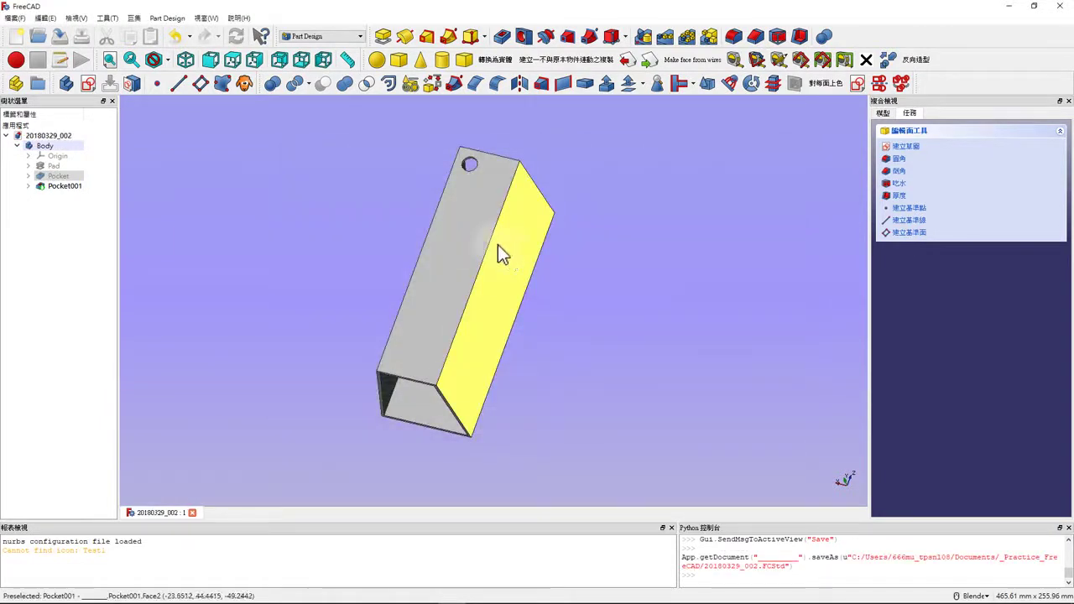
Select the Body and start a MultiTransform pattern
left_click(15, 18)
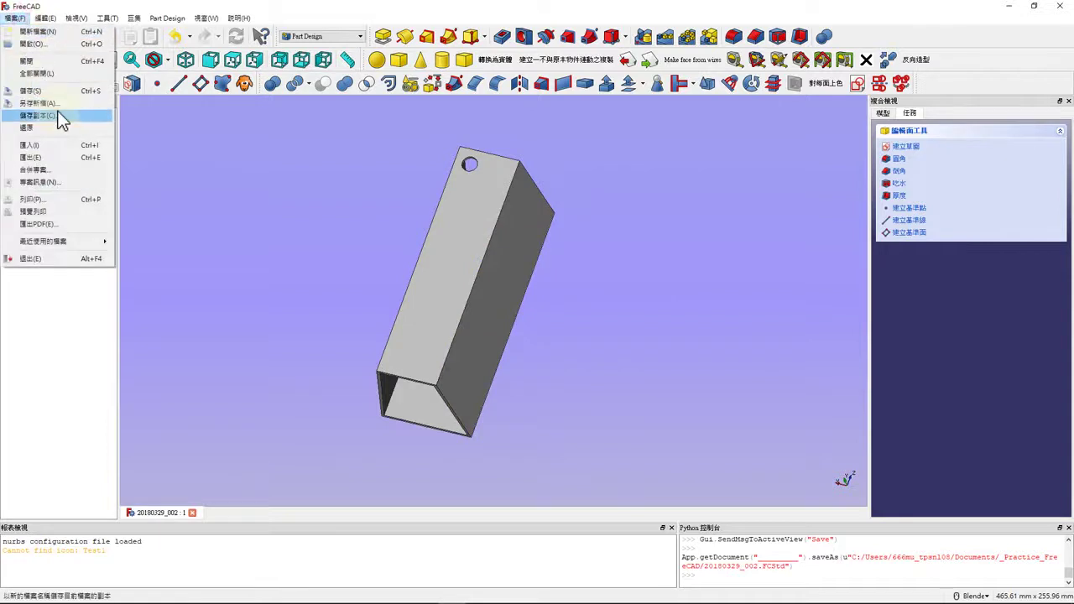
left_click(351, 202)
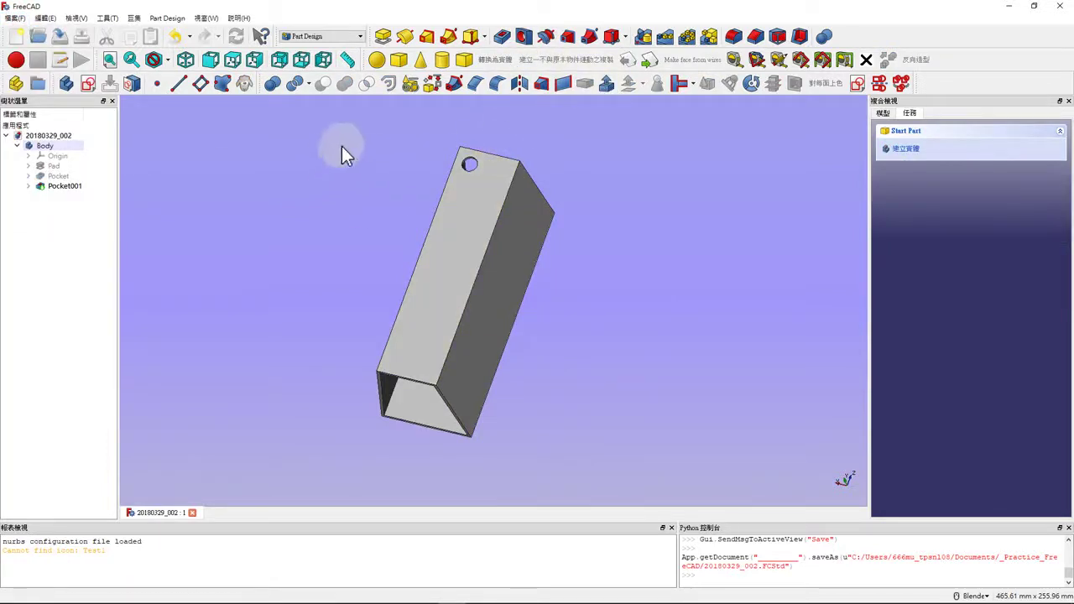
left_click(42, 147)
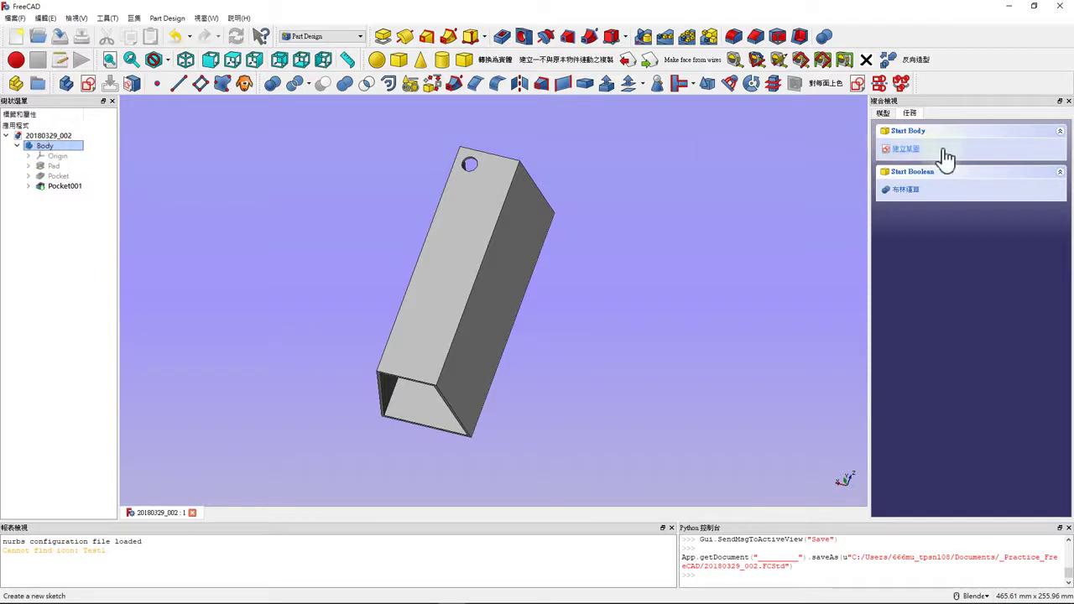
left_click(710, 43)
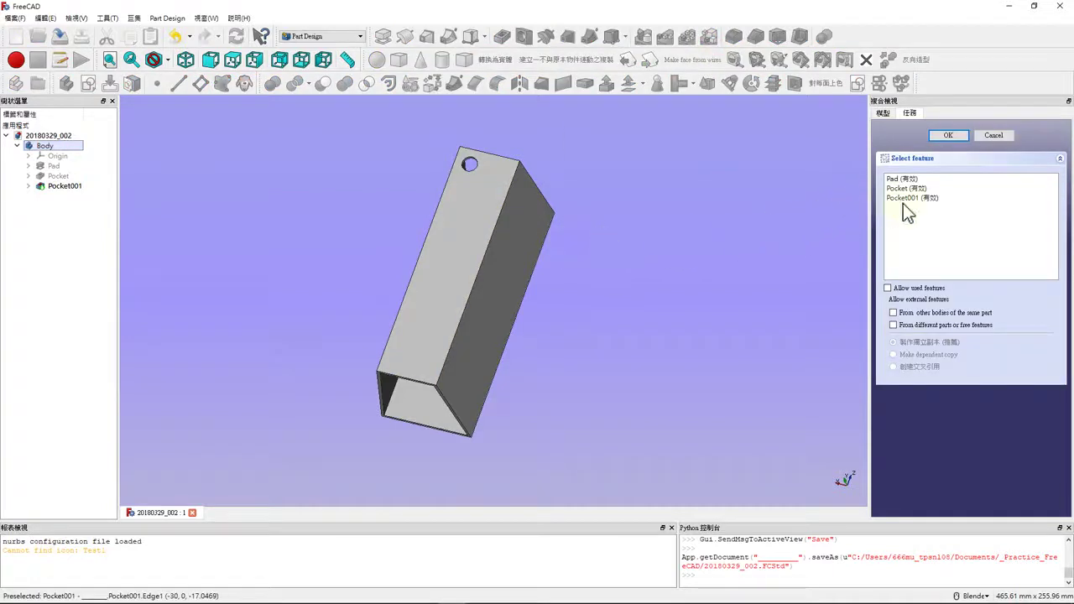
Choose Pocket001 for the MultiTransform and add a Mirrored transformation
left_click(905, 201)
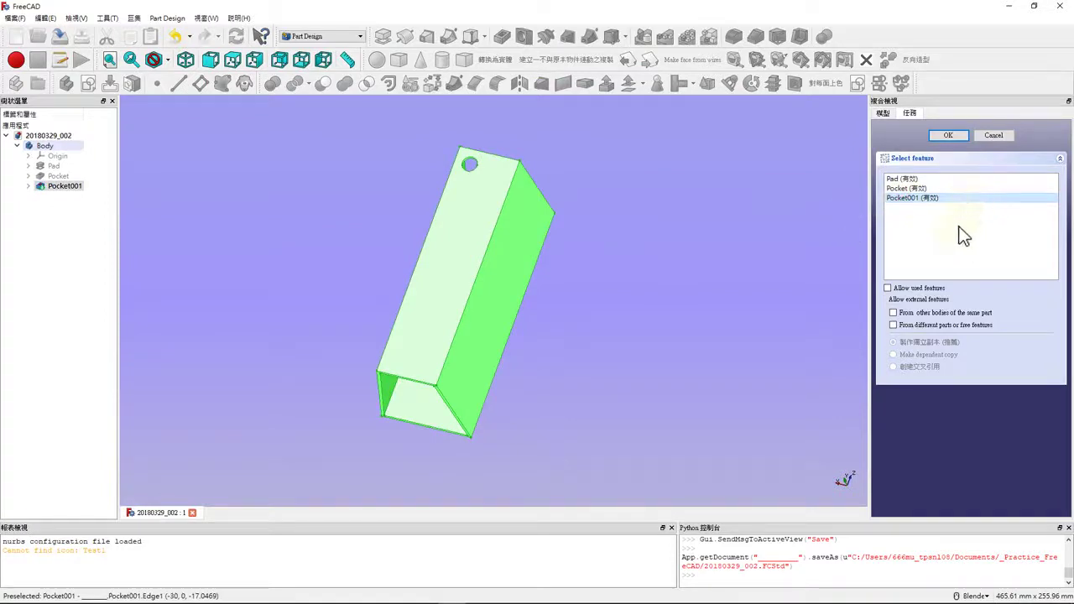
left_click(944, 137)
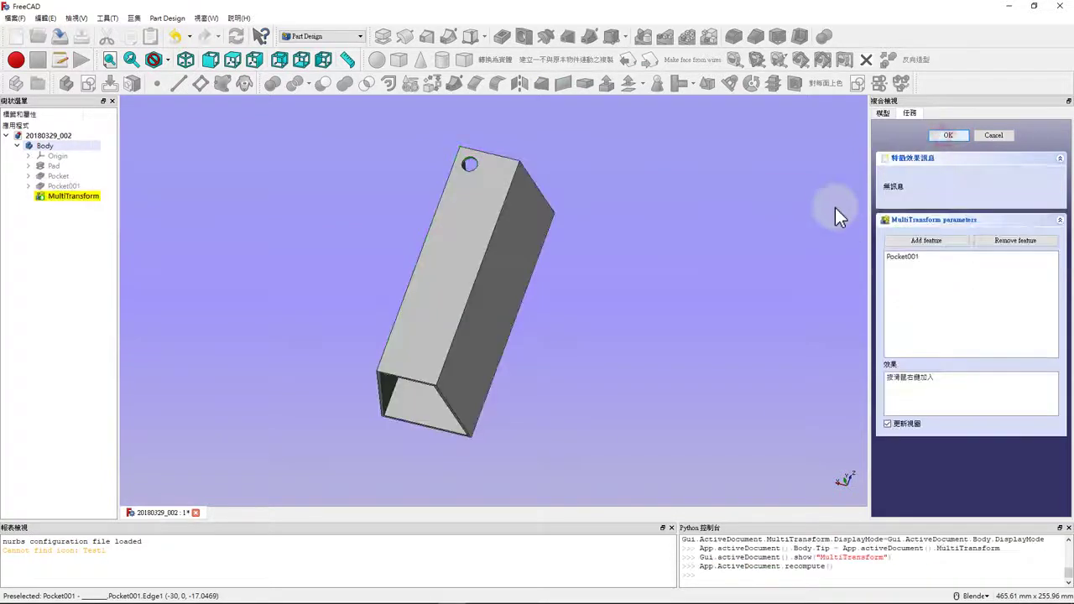
right_click(920, 376)
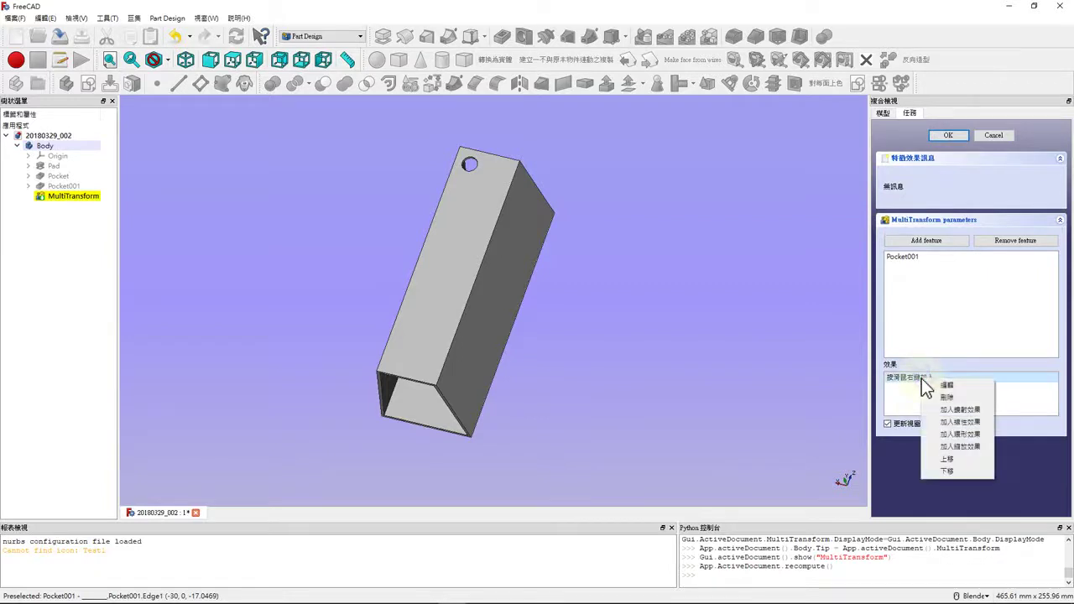
left_click(961, 410)
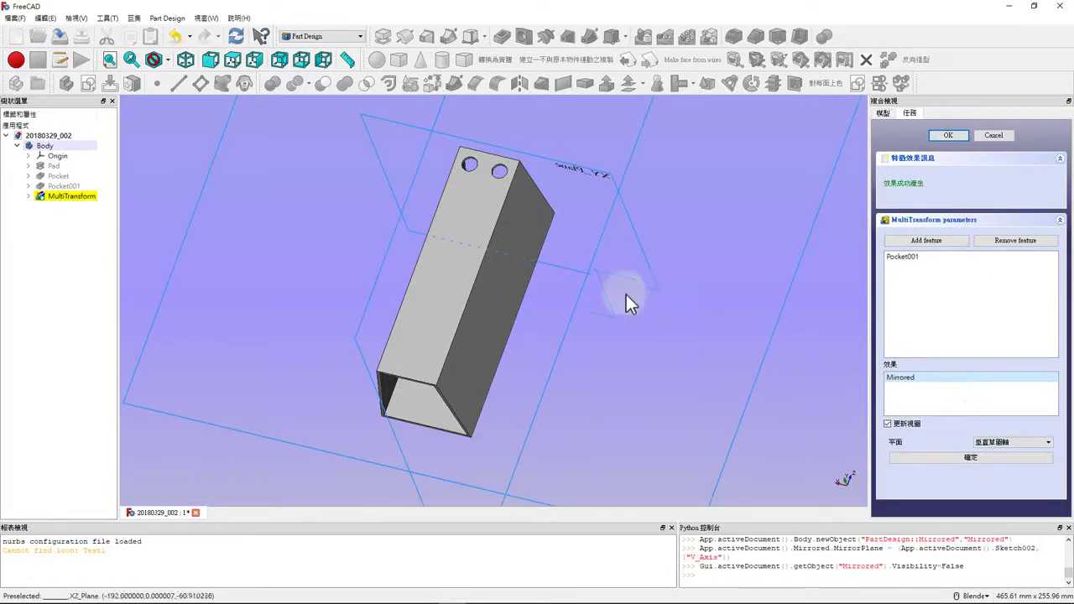
Add a reversed LinearPattern along the vertical sketch axis: 140 mm, 7 occurrences
right_click(946, 382)
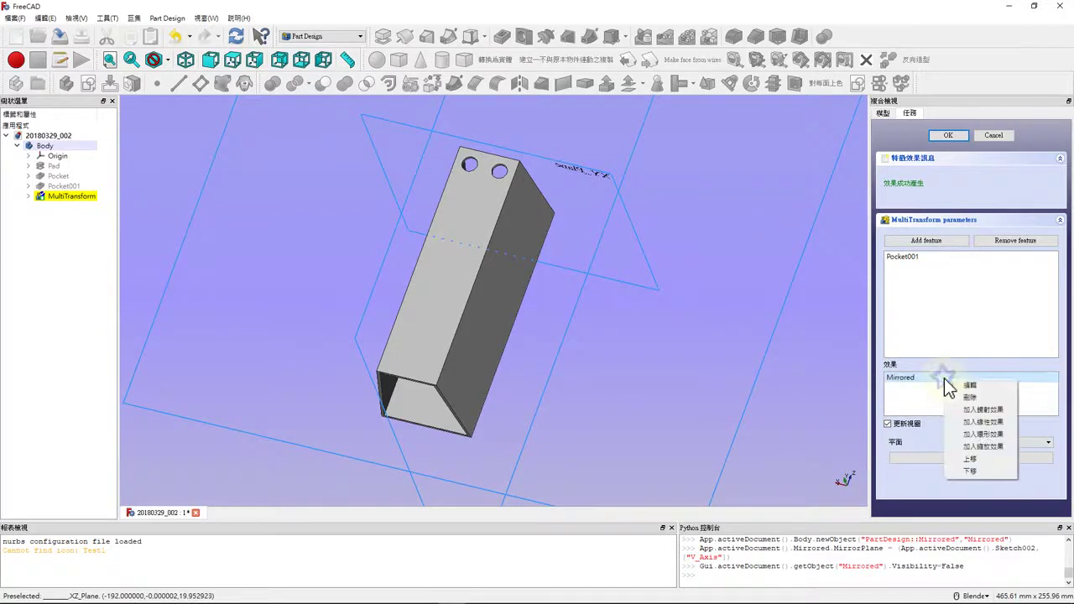
left_click(974, 422)
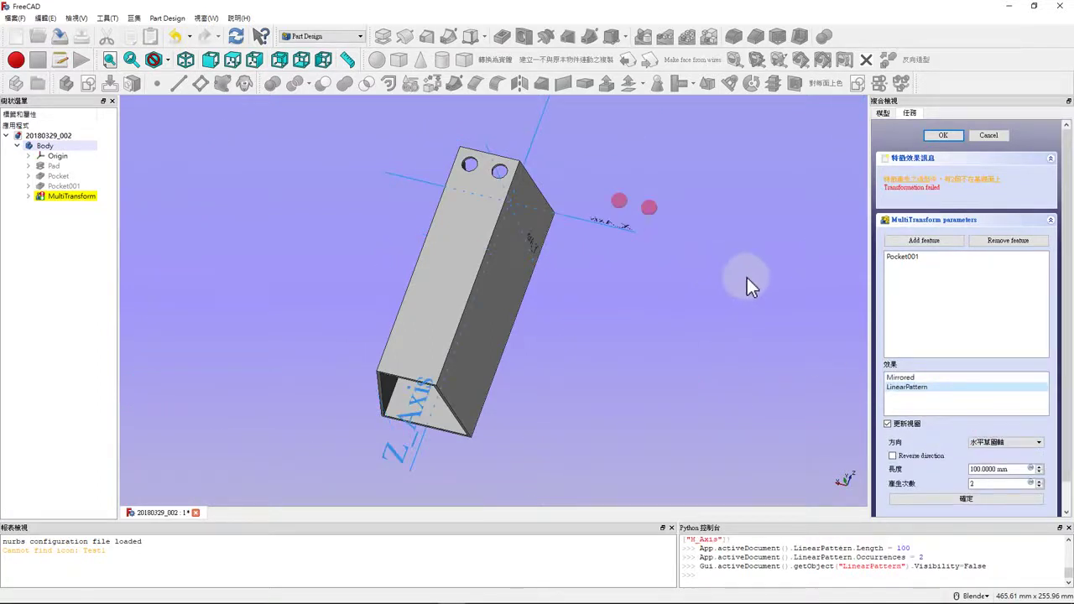
left_click(904, 458)
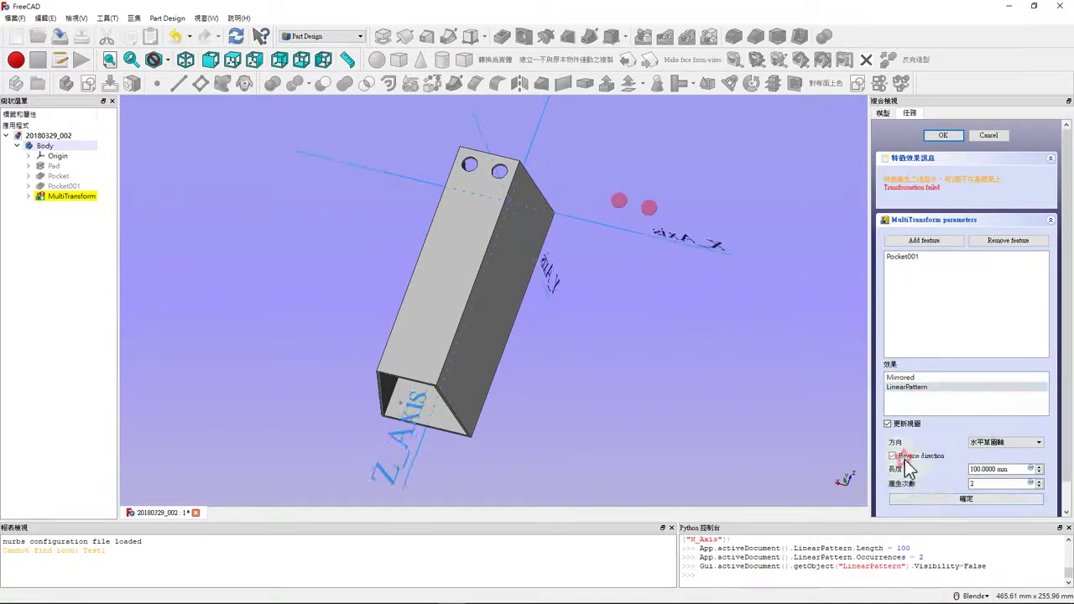
left_click(983, 444)
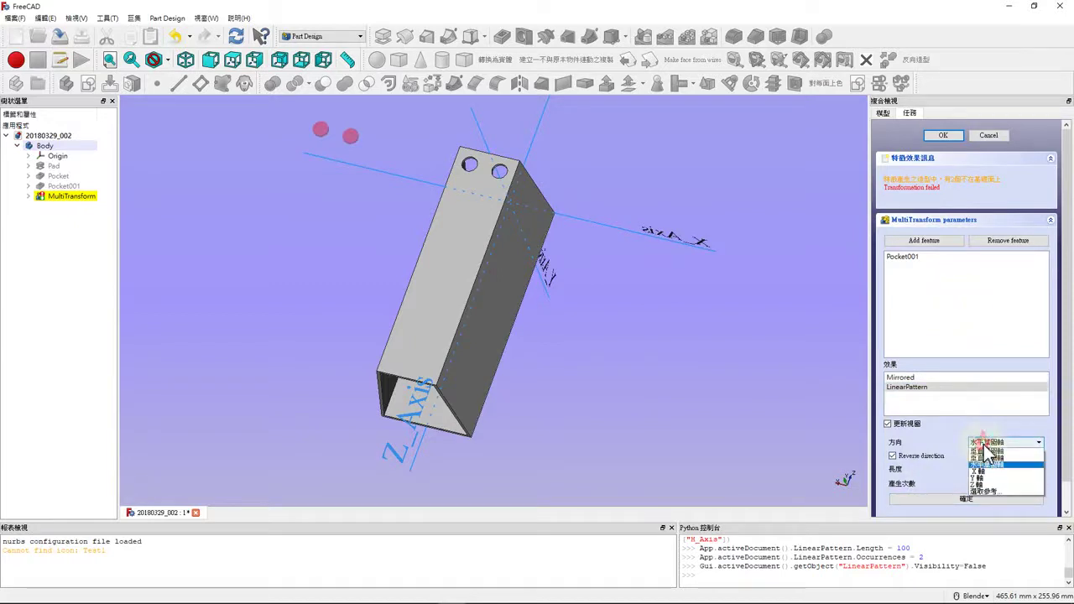
left_click(986, 455)
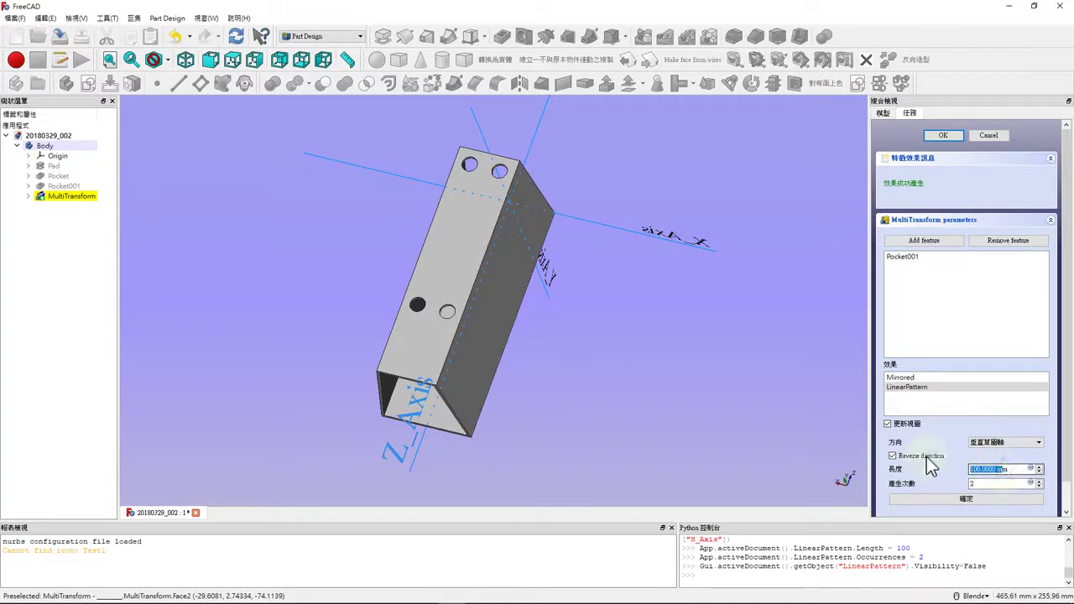
type("1400m")
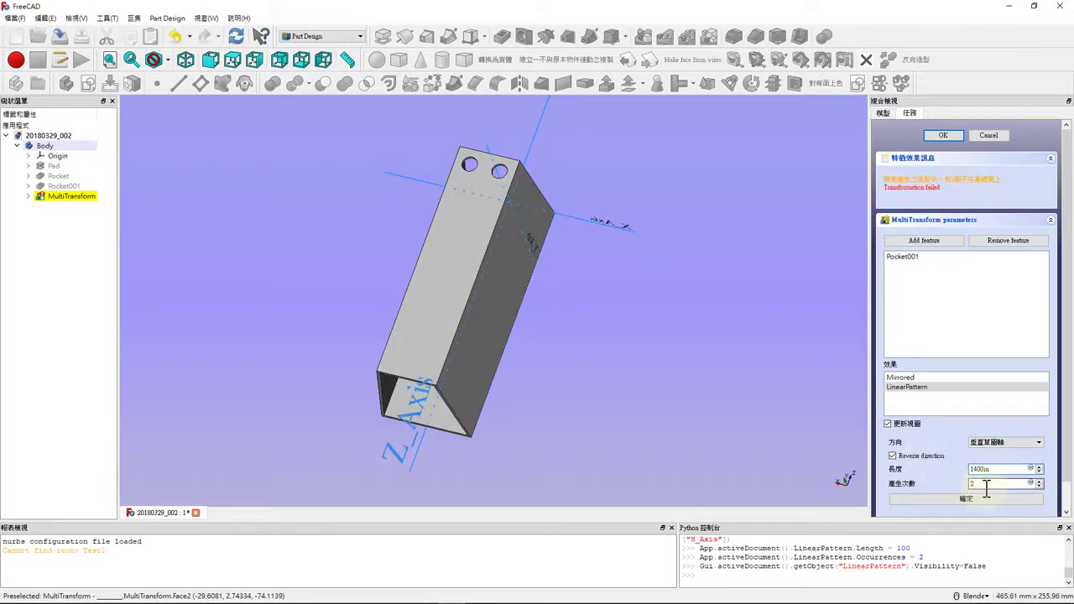
key("BackSpace")
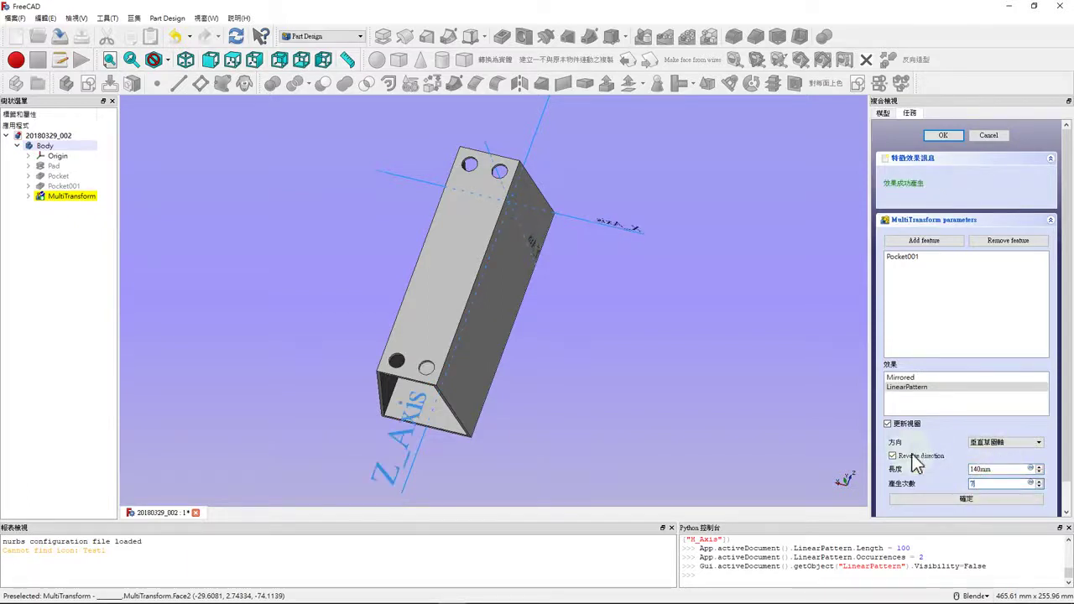
type("7")
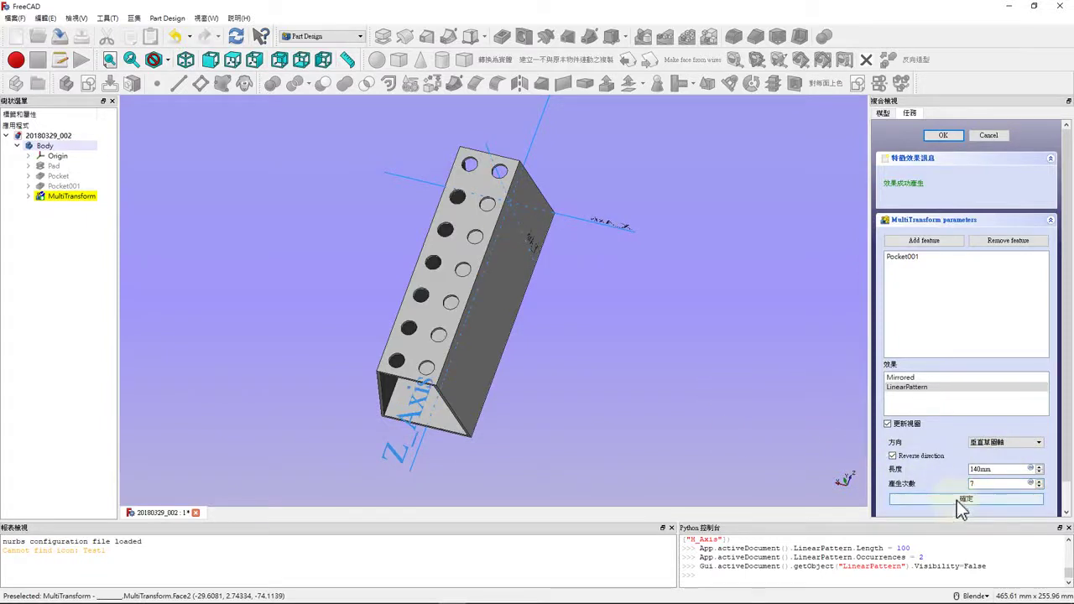
left_click(943, 135)
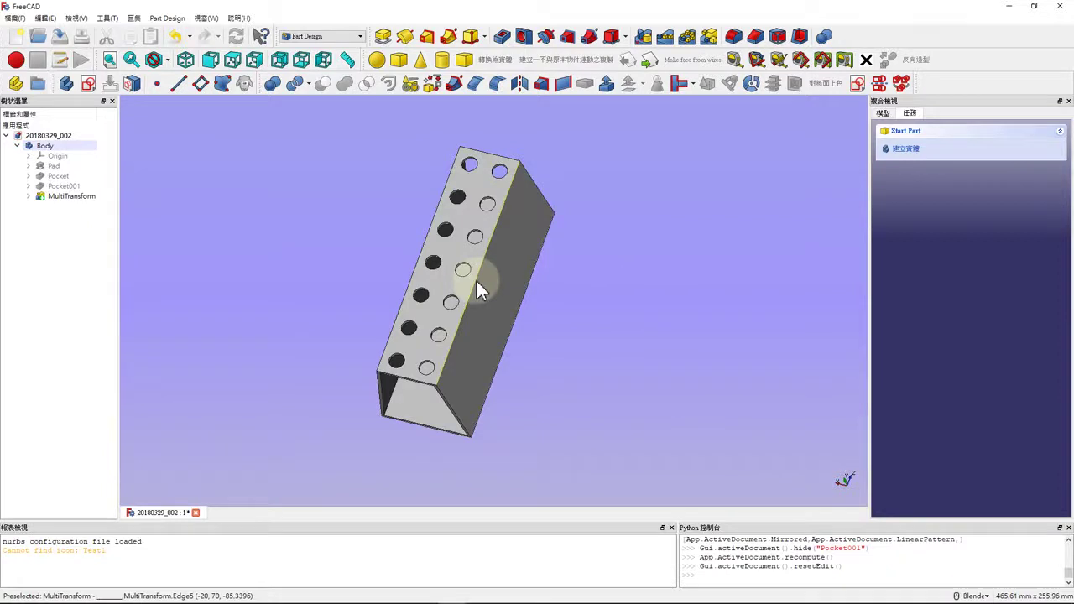
Save the document with the patterned holes
key("ctrl+s")
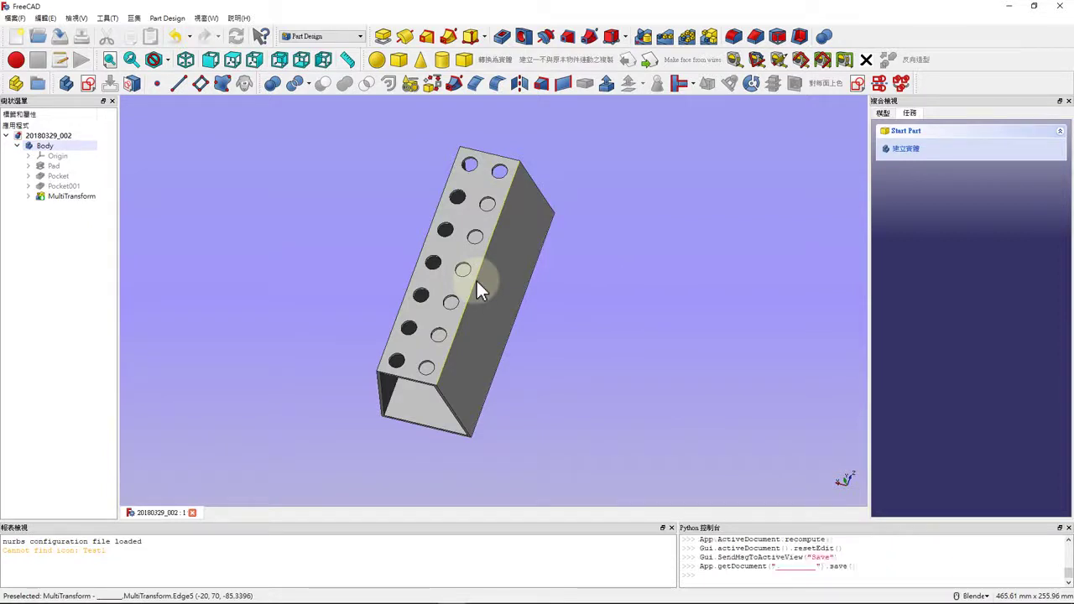
scroll(464, 237, "up", 2)
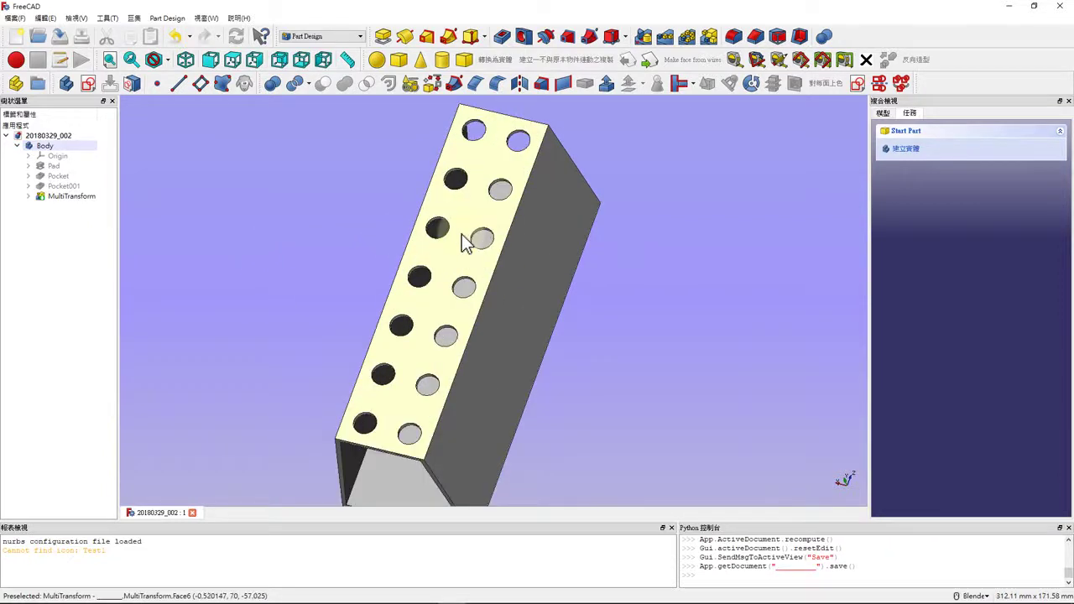
scroll(482, 220, "down", 4)
In axonometric view, create a new sketch on the box's top rim face
left_click(186, 59)
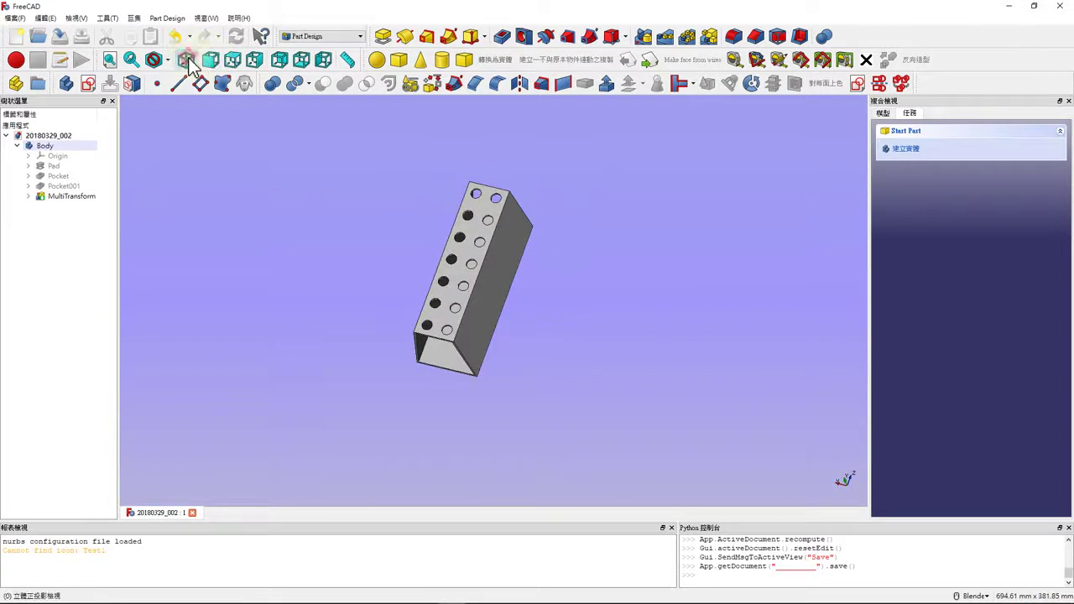
scroll(415, 206, "up", 5)
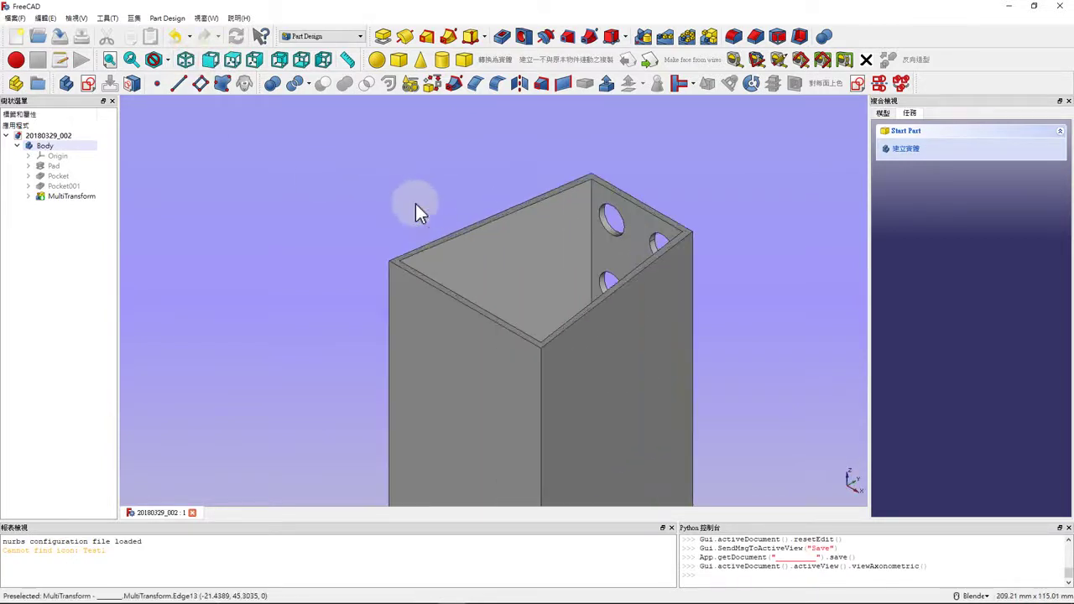
scroll(447, 235, "up", 3)
left_click(451, 241)
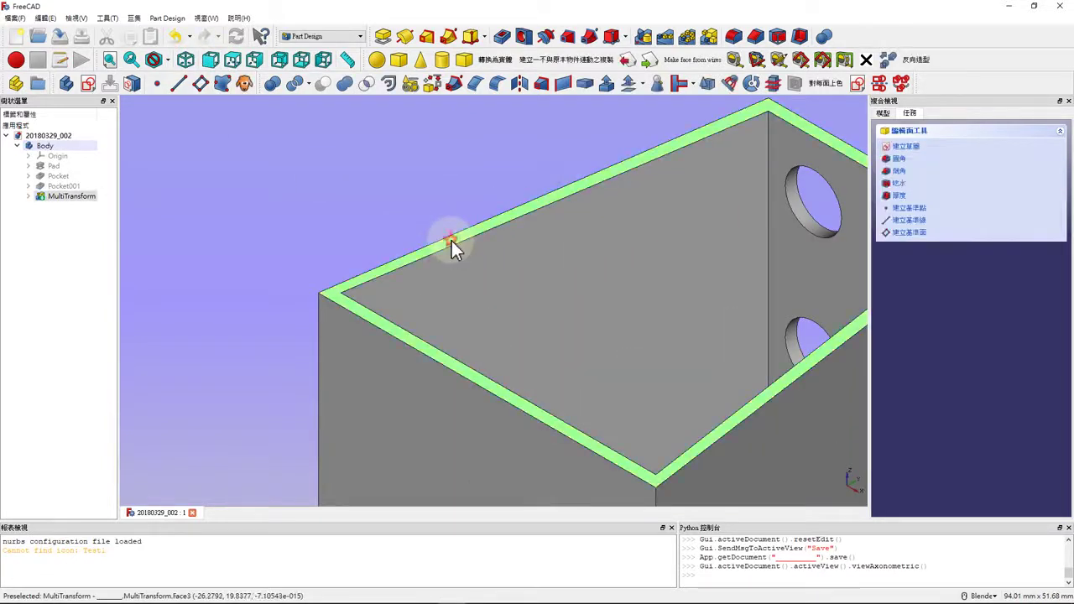
scroll(365, 234, "down", 5)
scroll(384, 243, "up", 2)
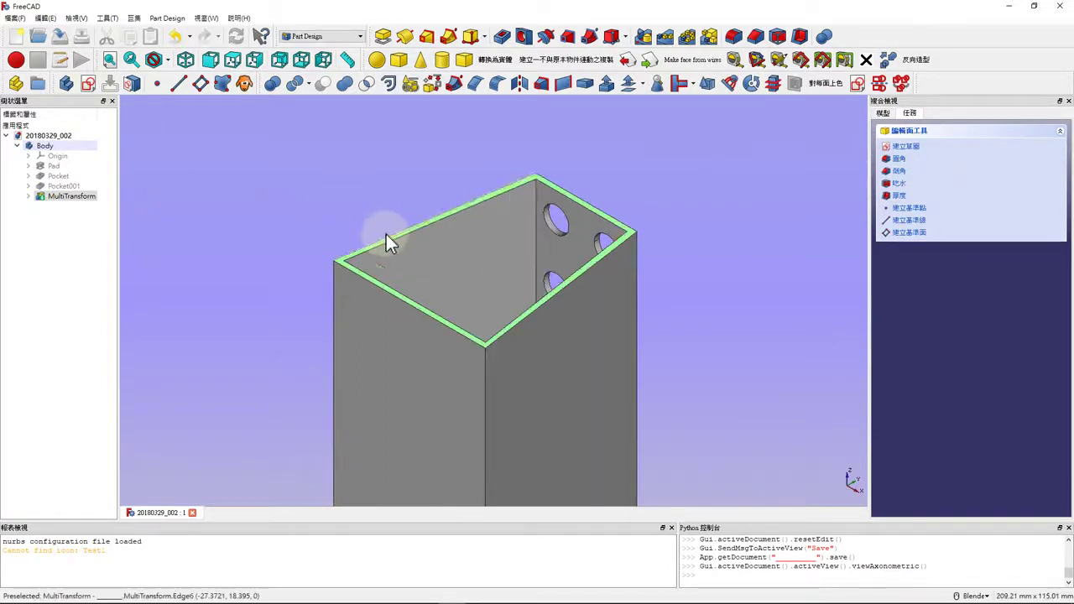
left_click(88, 90)
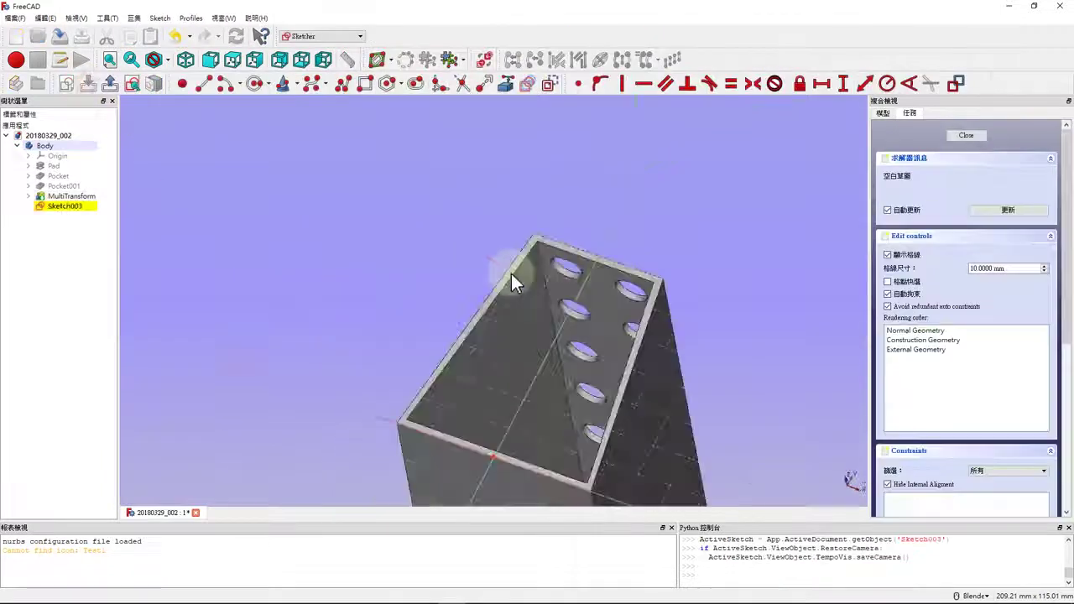
Draw a circle centred on the vertical axis, 10 mm above the origin
scroll(452, 345, "down", 2)
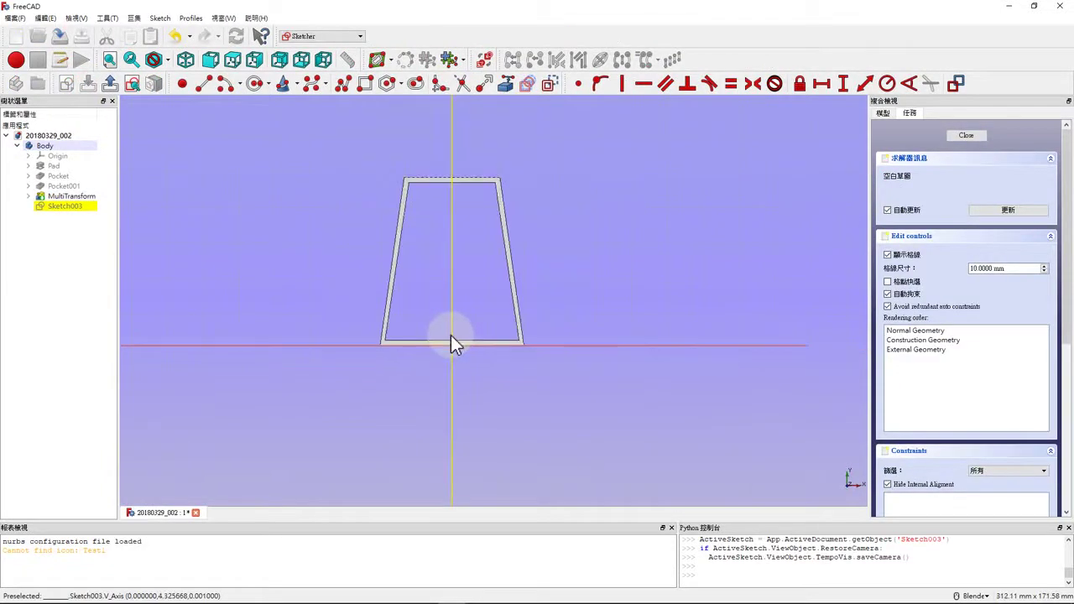
left_click(255, 83)
scroll(485, 309, "up", 2)
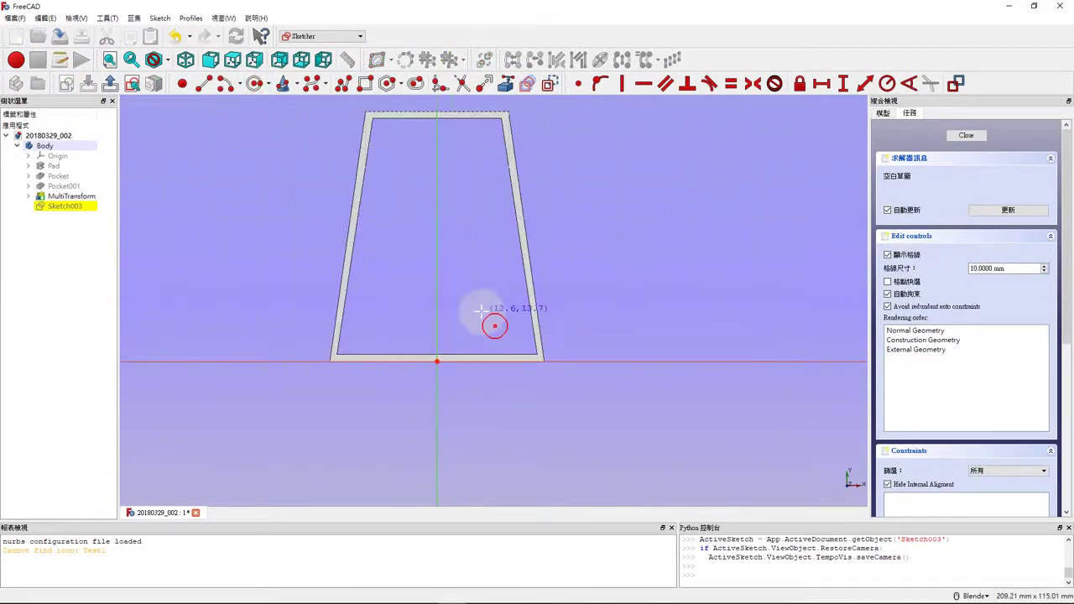
left_click(438, 311)
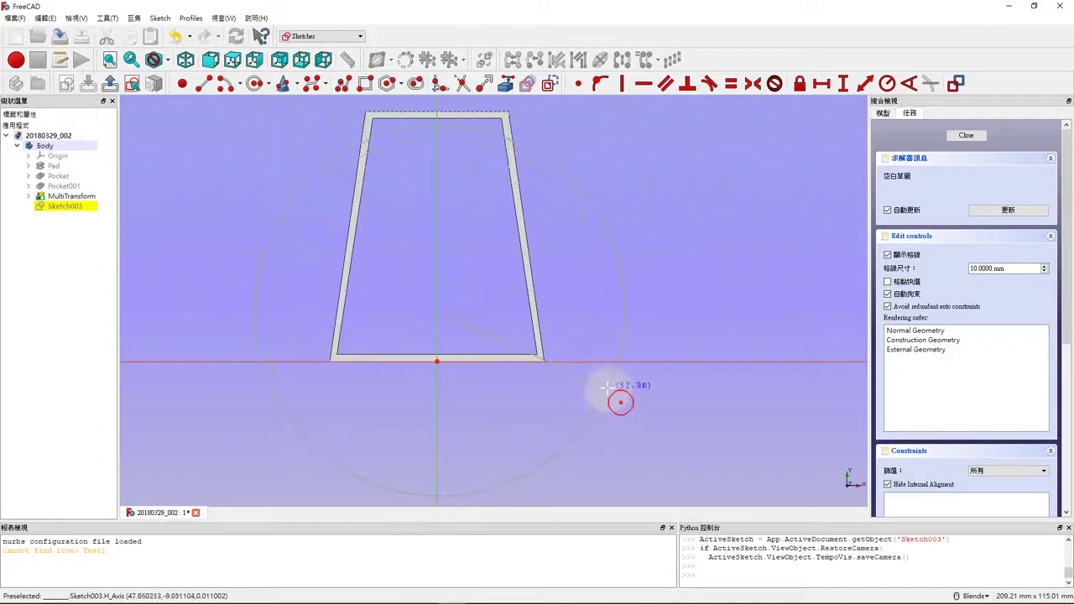
left_click(609, 280)
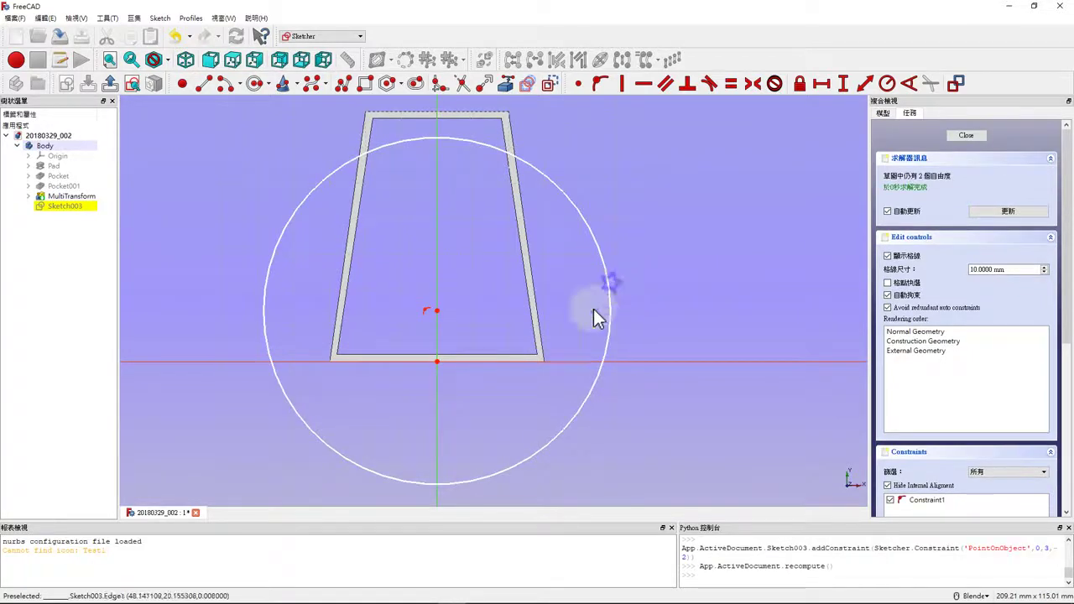
left_click(438, 313)
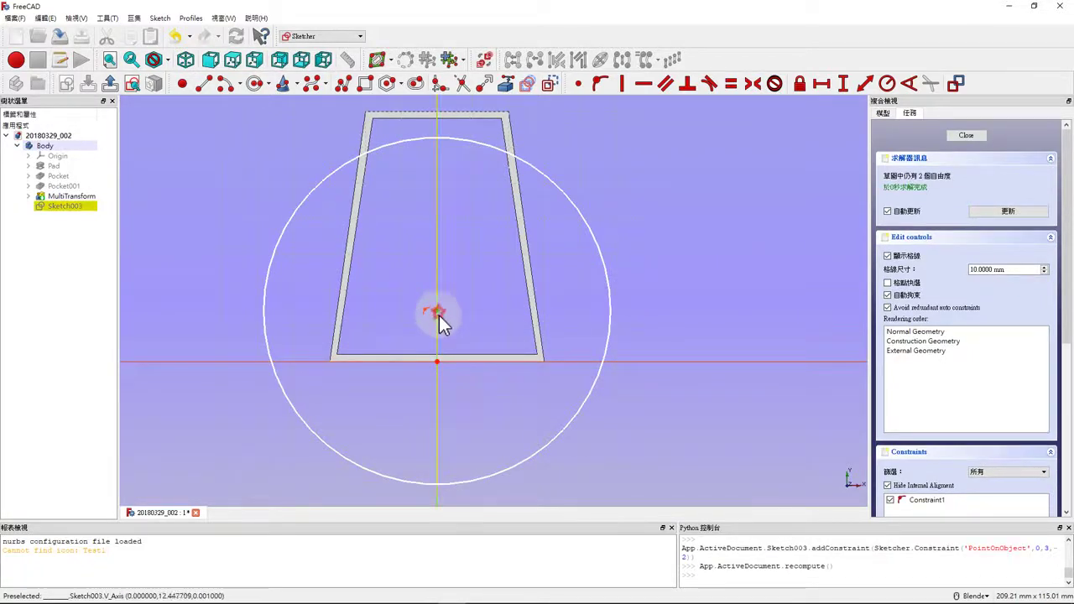
left_click(438, 362)
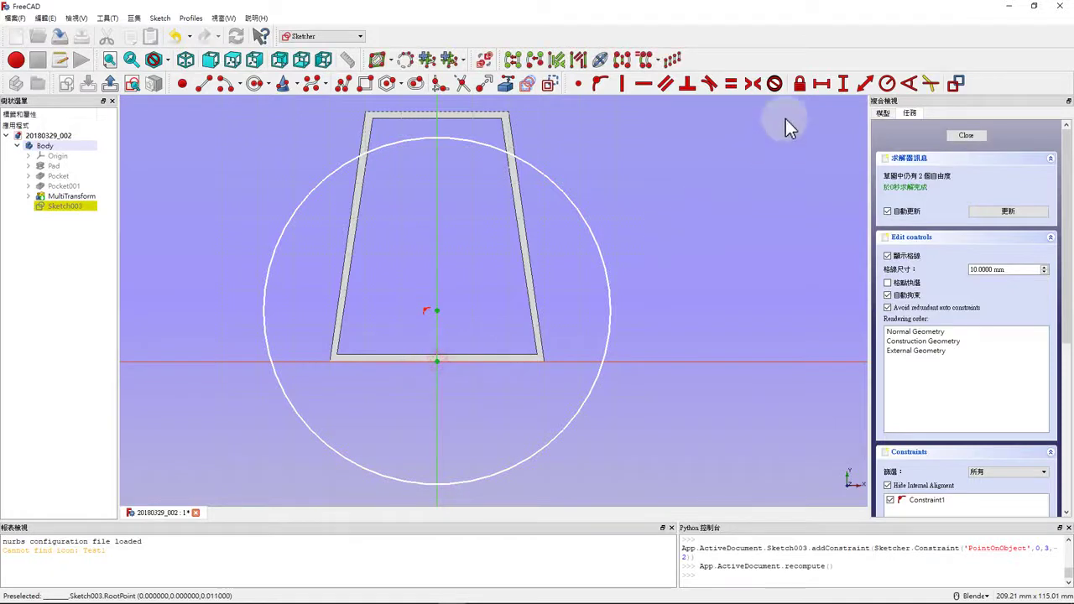
left_click(842, 85)
type("10")
key("Return")
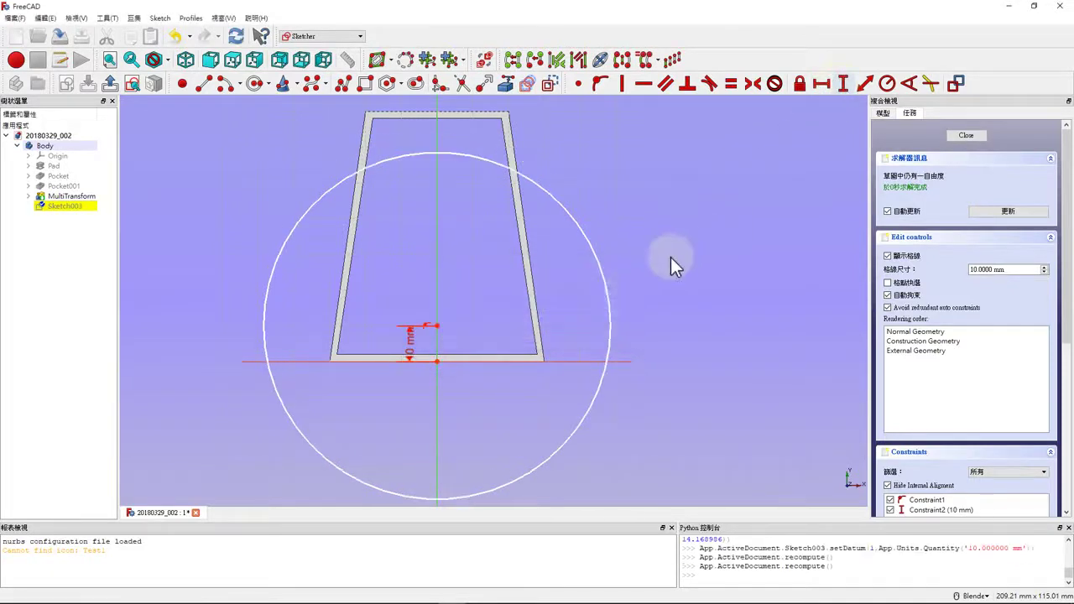
Give the circle a 20 mm radius, tidy the labels, and close the sketch
left_click(610, 295)
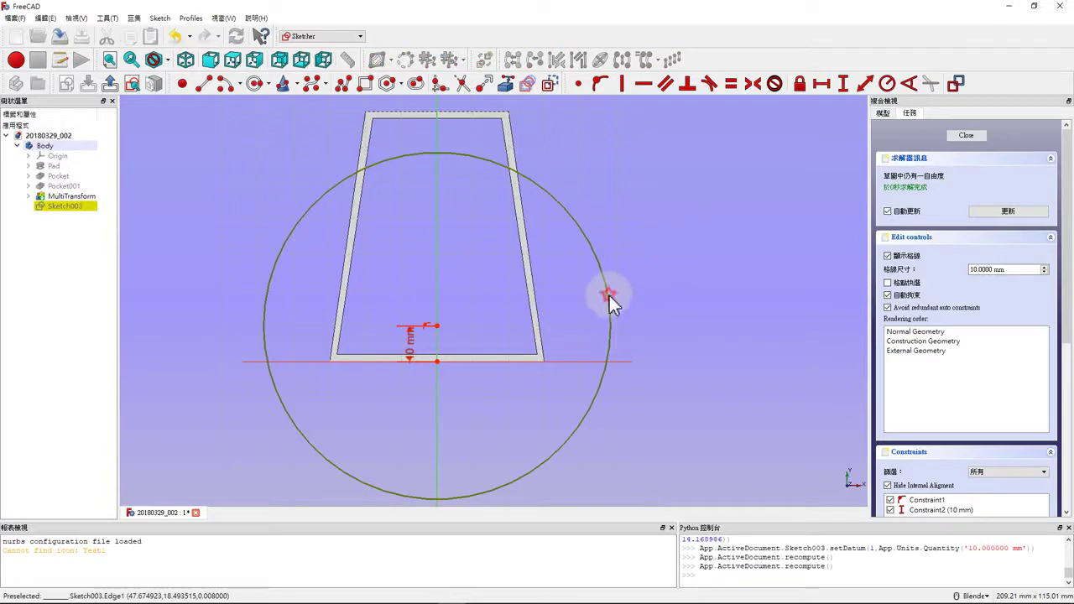
left_click(888, 84)
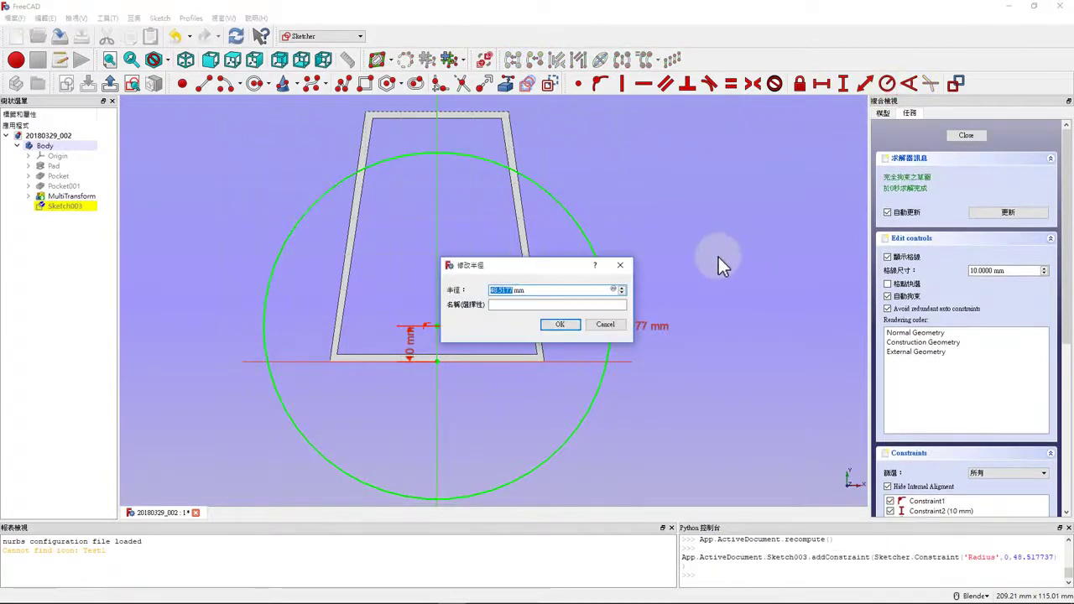
type("20")
key("Return")
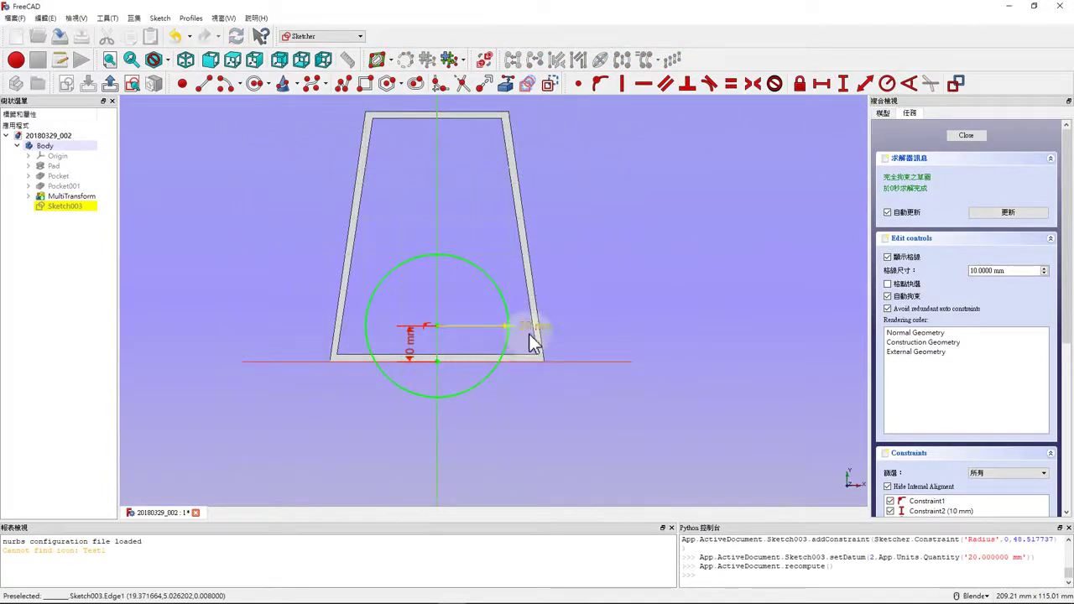
left_click_drag(546, 328, 594, 251)
left_click_drag(413, 355, 611, 424)
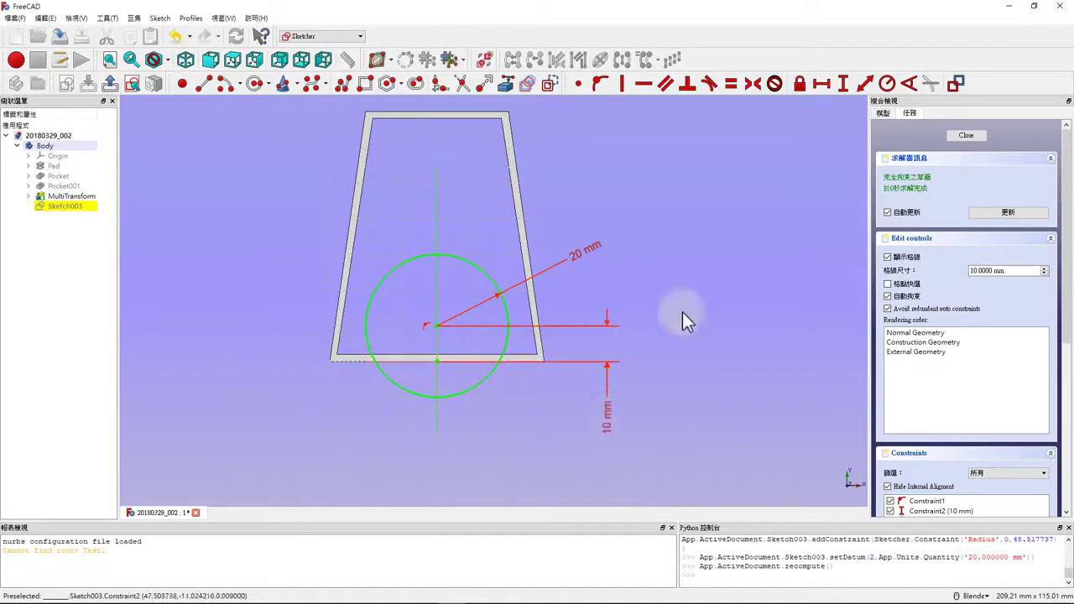
left_click(970, 137)
left_click(882, 114)
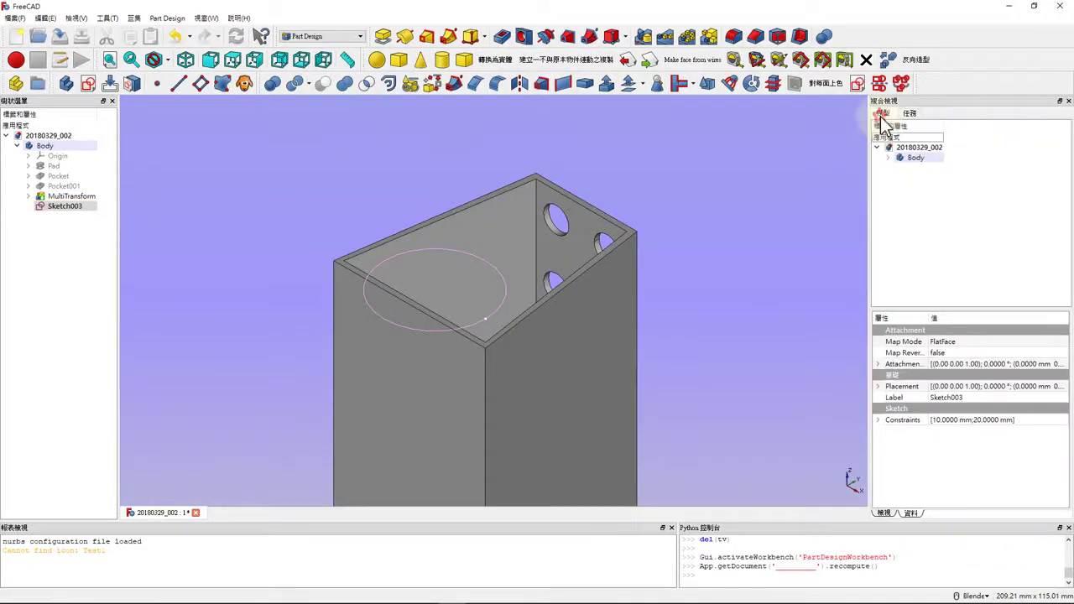
Set Sketch003's attachment offset to 160 mm along Z using incremental placement
left_click(930, 219)
left_click(1062, 366)
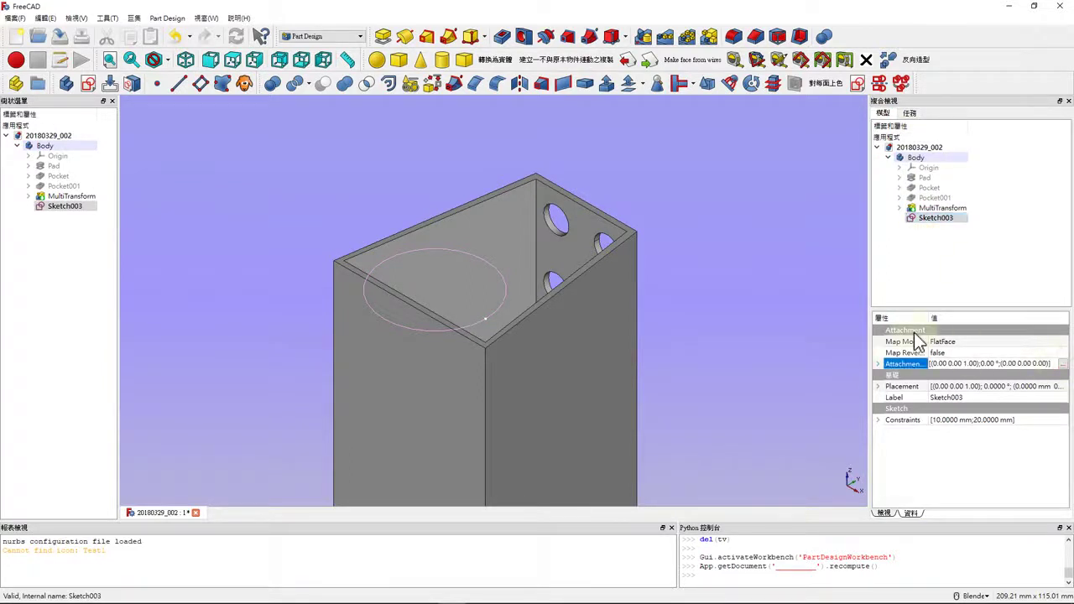
left_click(1060, 364)
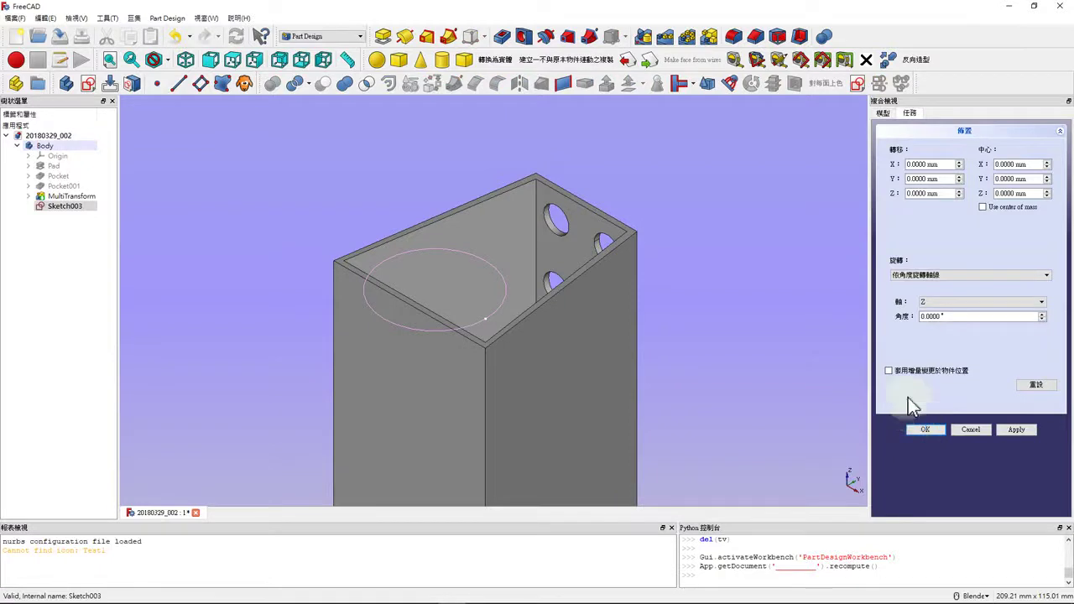
left_click(903, 374)
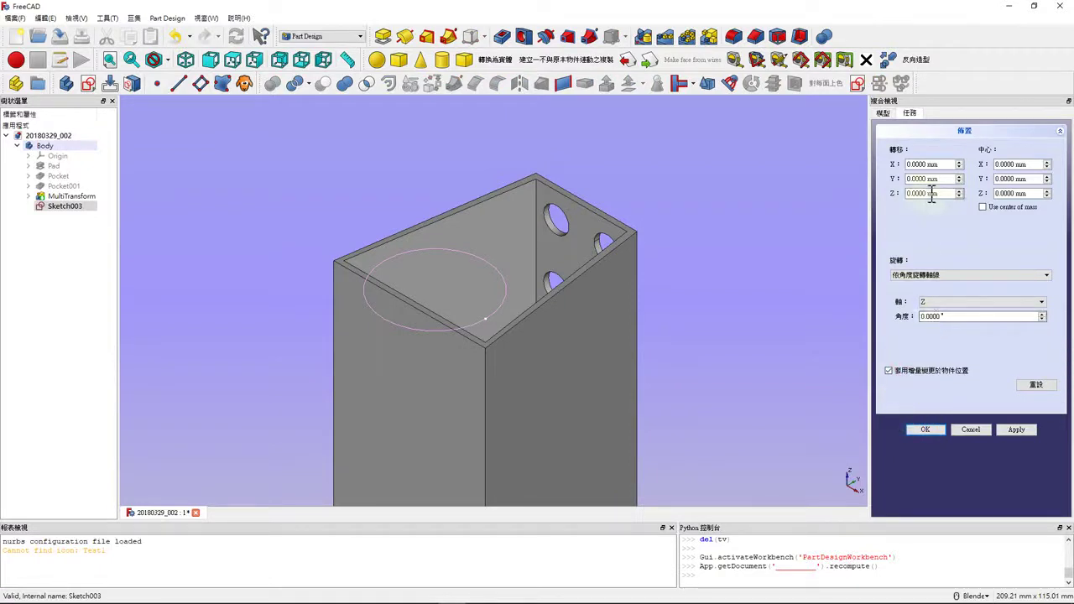
left_click_drag(943, 193, 854, 200)
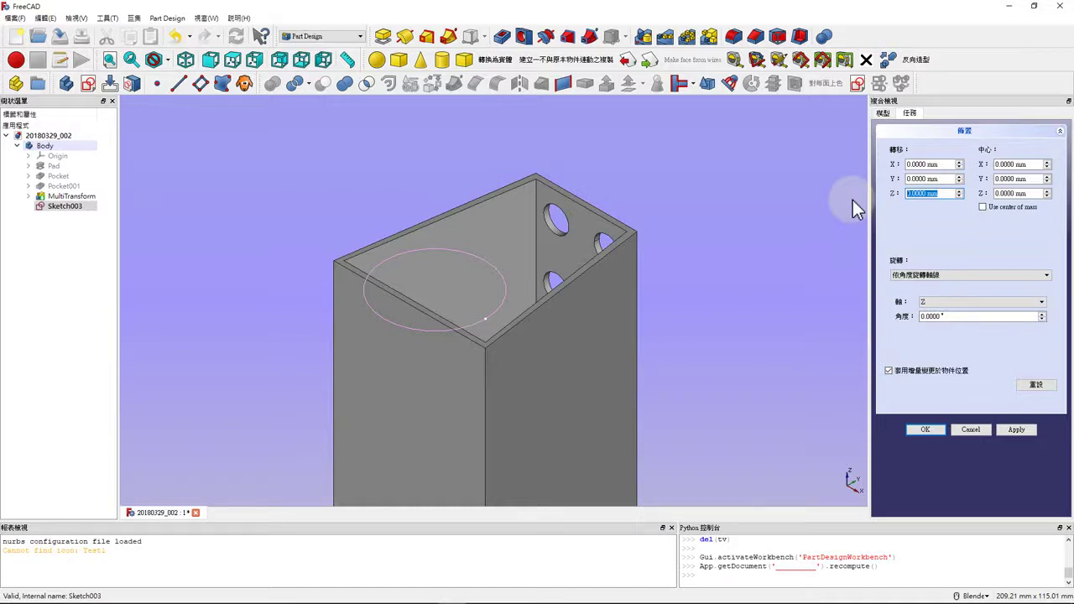
type("160")
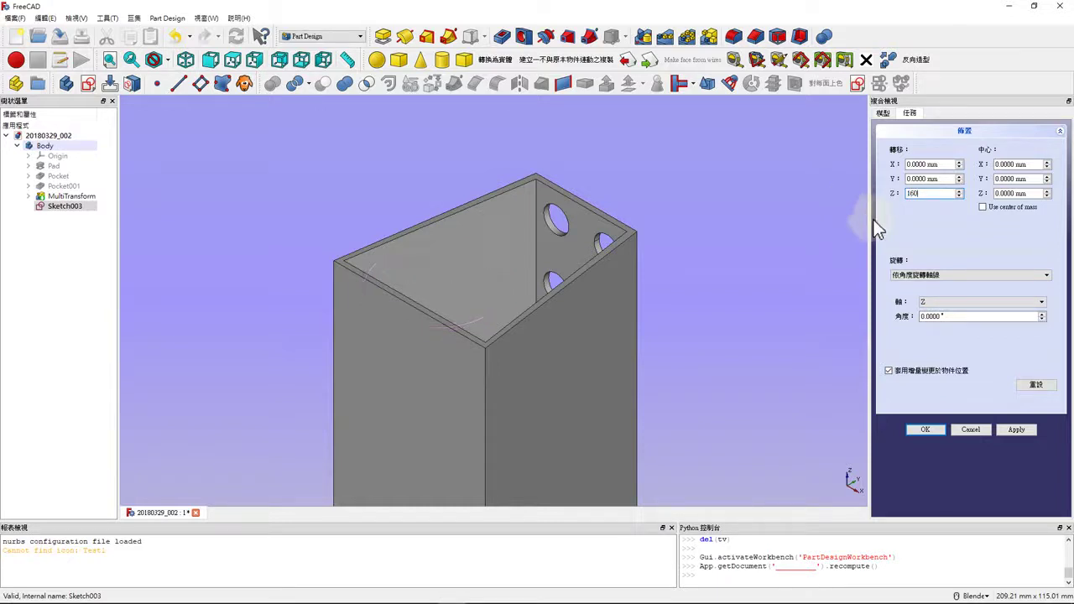
left_click(1014, 430)
left_click(932, 435)
scroll(713, 361, "down", 5)
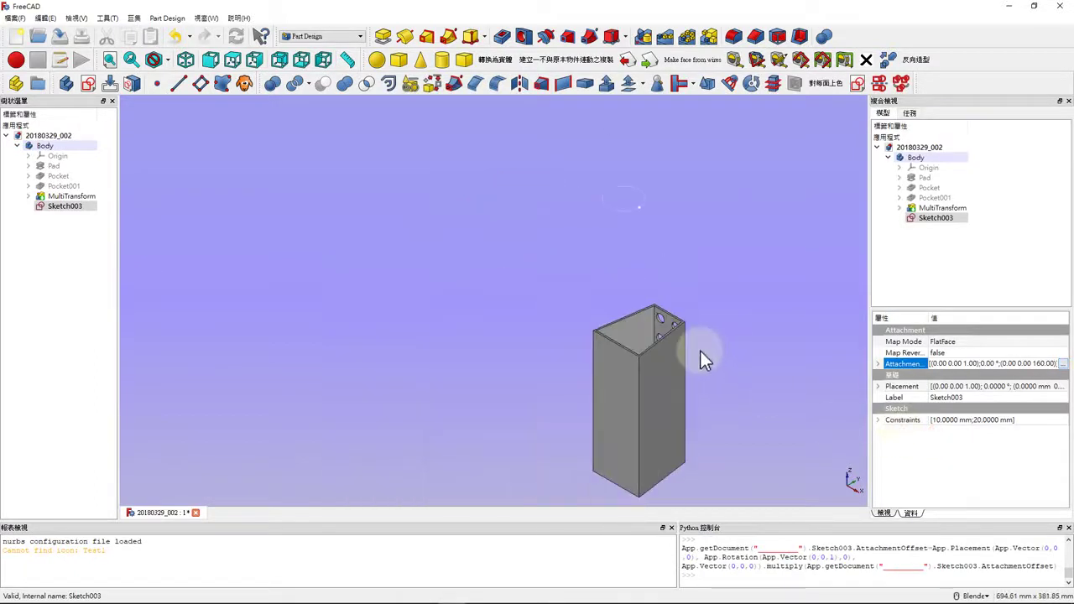
Expand Pad, Pocket and Pocket001 in the tree and make the base Sketch visible
scroll(650, 278, "up", 2)
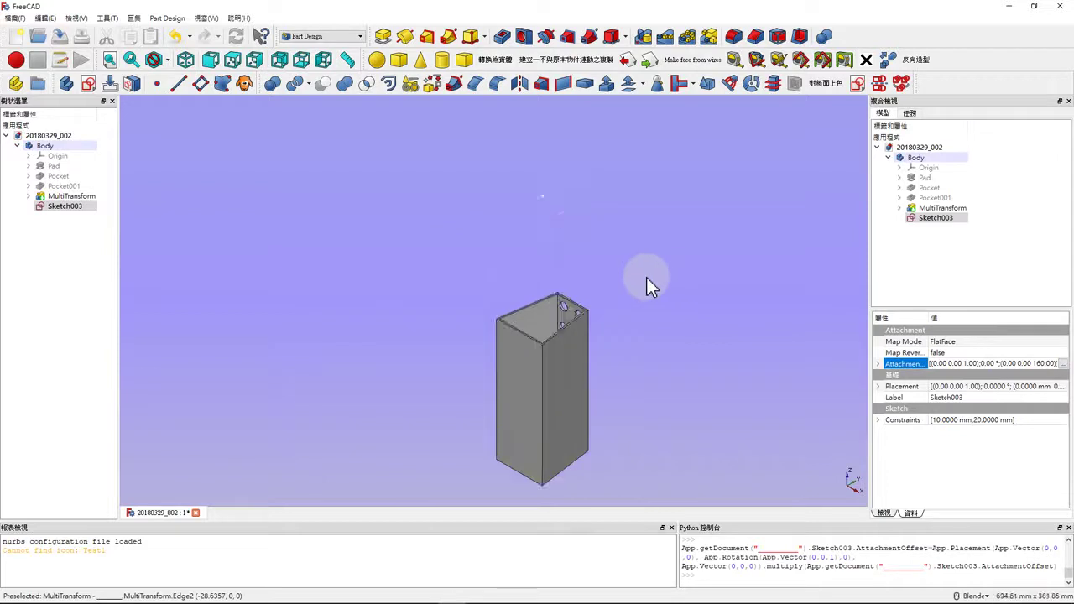
left_click(364, 201)
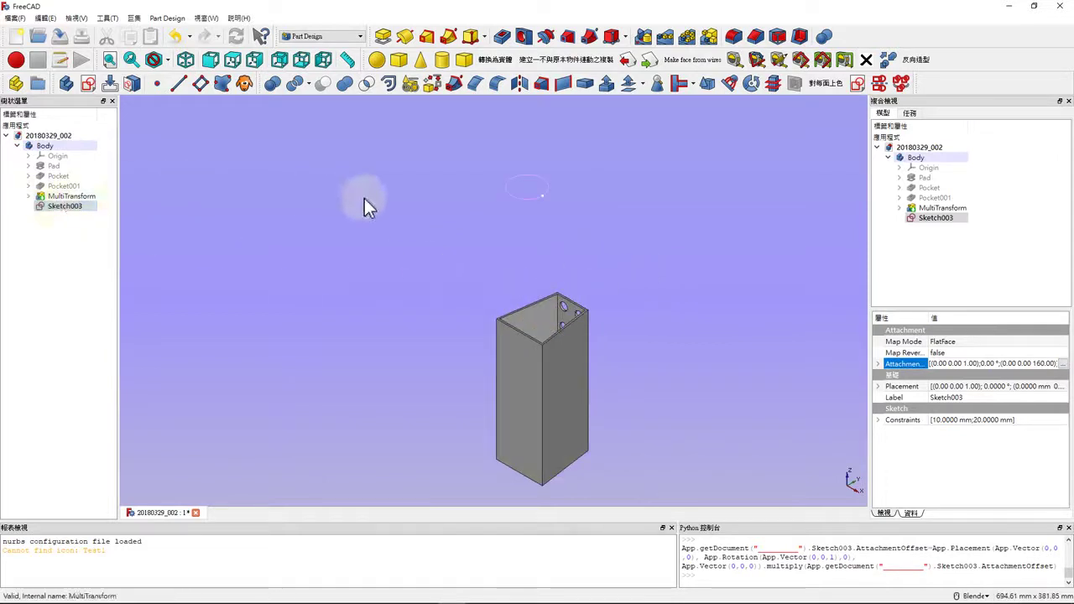
left_click(28, 186)
left_click(68, 196)
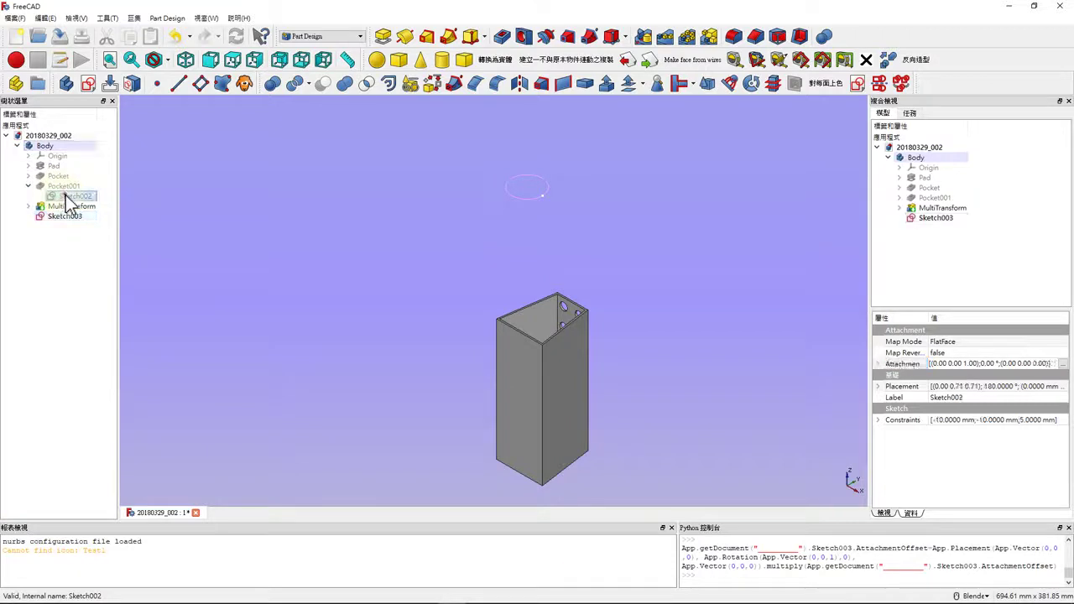
left_click(28, 175)
left_click(28, 165)
left_click(63, 177)
key("space")
Rotate the view into the box's top and start an Additive Loft
scroll(583, 344, "up", 3)
middle_click_drag(583, 344, 369, 282)
scroll(380, 275, "up", 2)
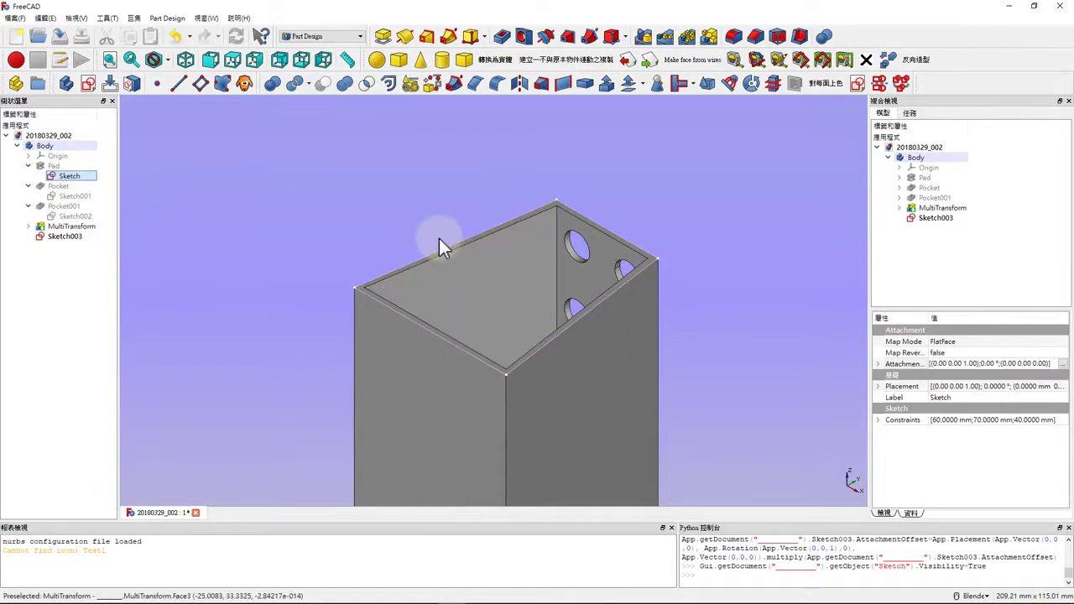
scroll(442, 251, "down", 3)
scroll(445, 265, "down", 2)
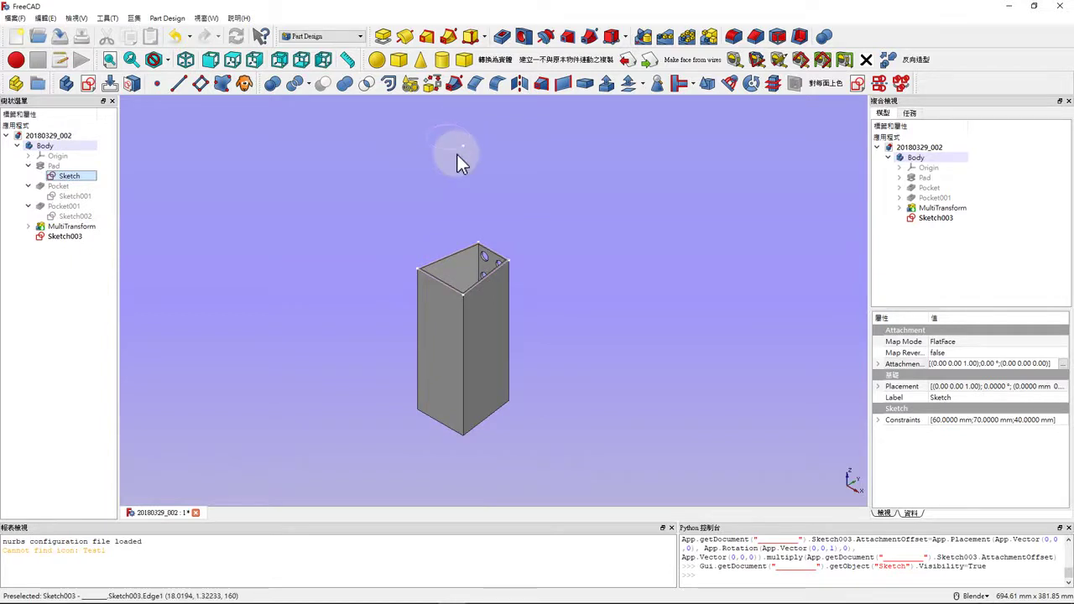
left_click(428, 41)
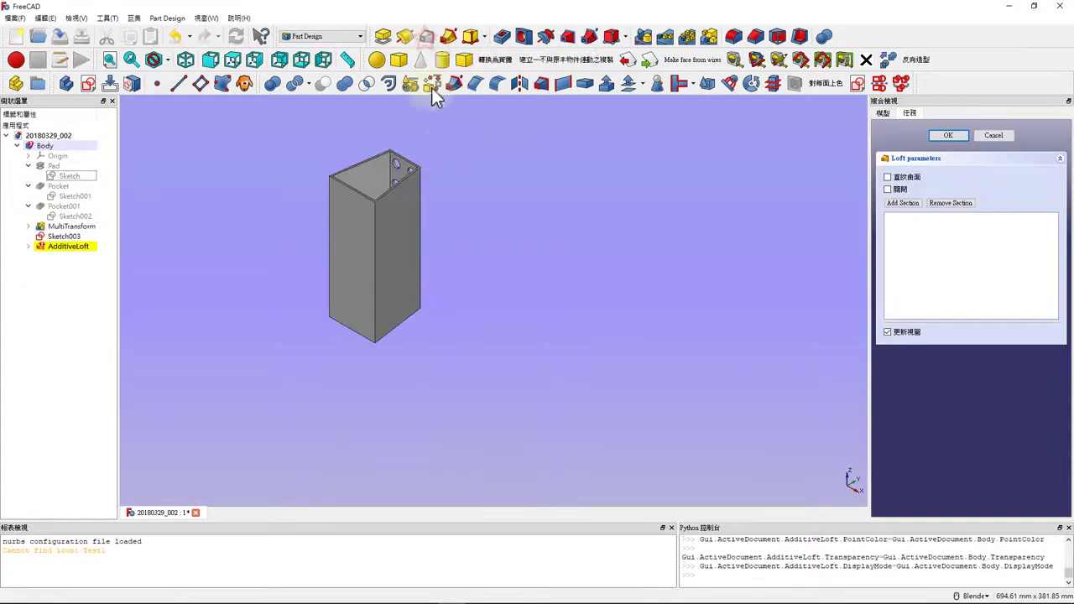
Make the loft ruled, add Sketch003's raised circle as a section, and confirm
scroll(471, 209, "down", 3)
scroll(457, 206, "up", 5)
scroll(445, 195, "down", 4)
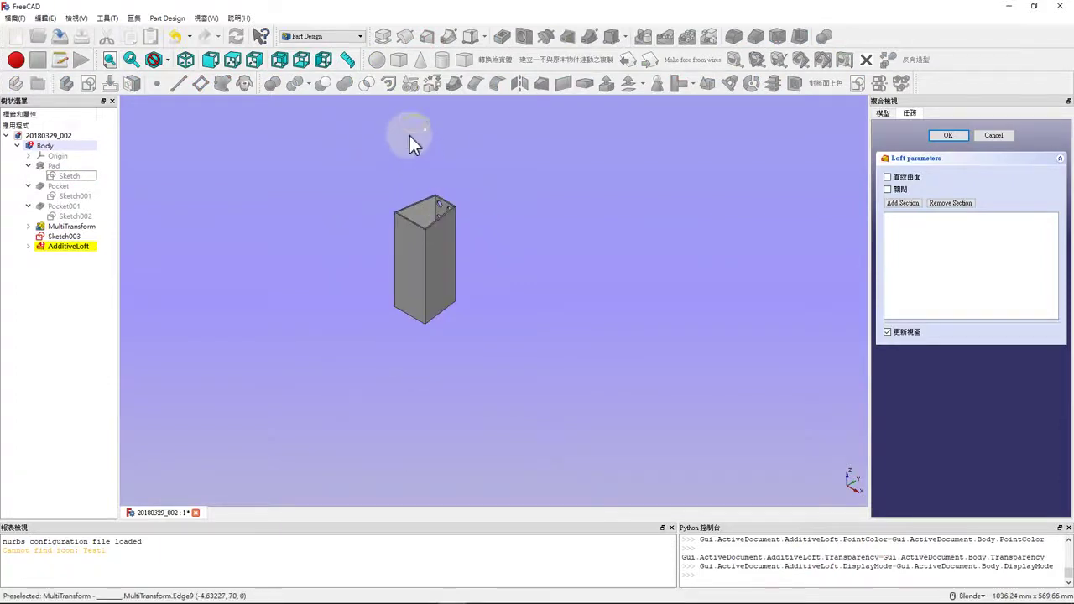
scroll(409, 143, "up", 4)
left_click(900, 177)
left_click(429, 148)
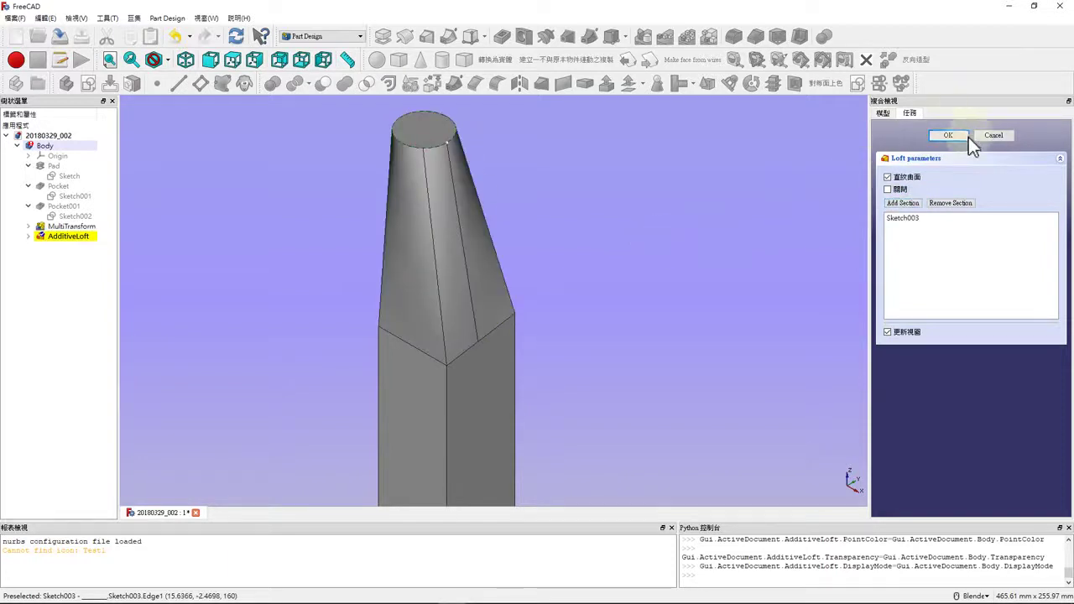
left_click(965, 135)
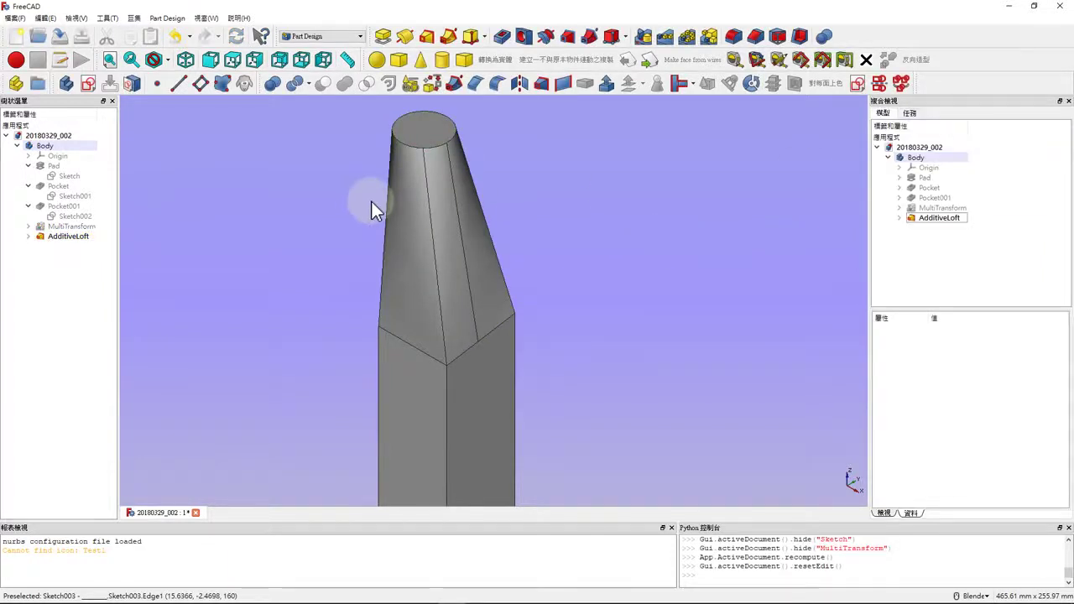
Create a new sketch on the loft's circular top face
scroll(372, 201, "down", 2)
scroll(372, 201, "down", 3)
scroll(373, 200, "up", 1)
scroll(375, 198, "up", 1)
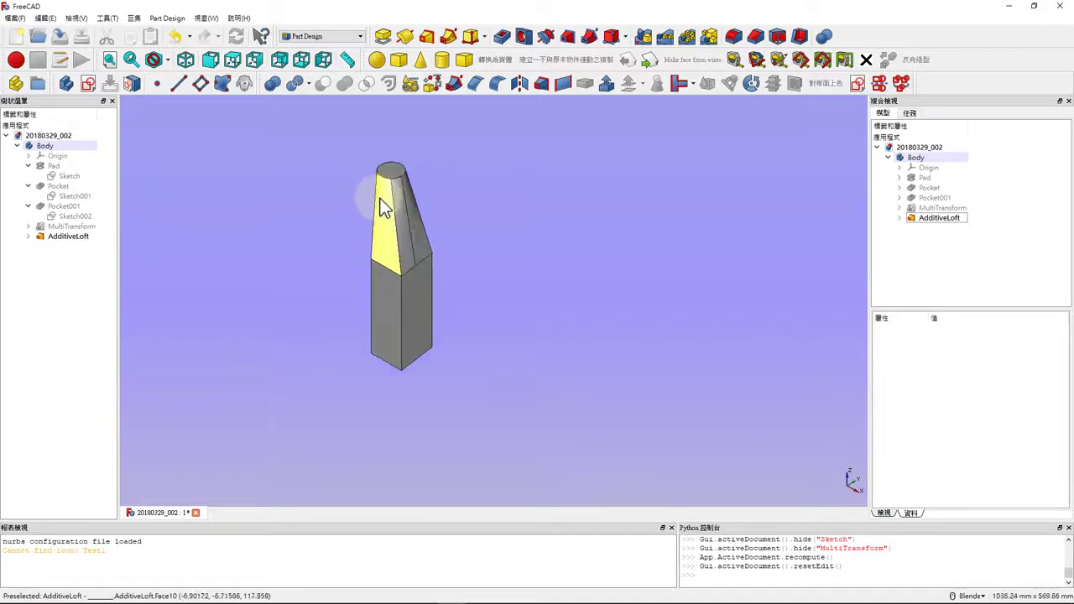
scroll(376, 197, "up", 2)
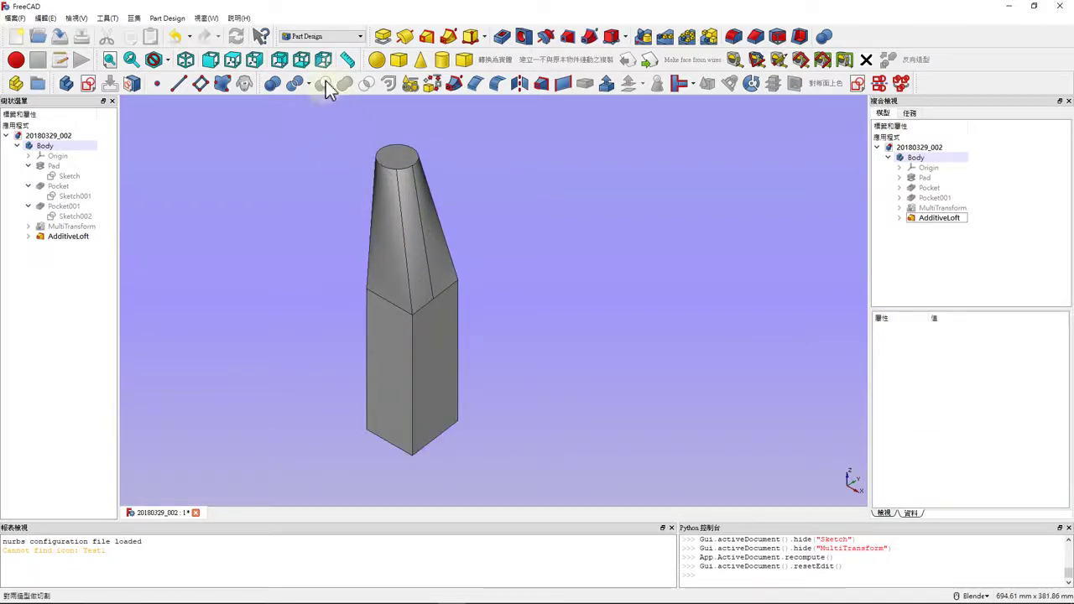
scroll(397, 161, "up", 5)
left_click(400, 175)
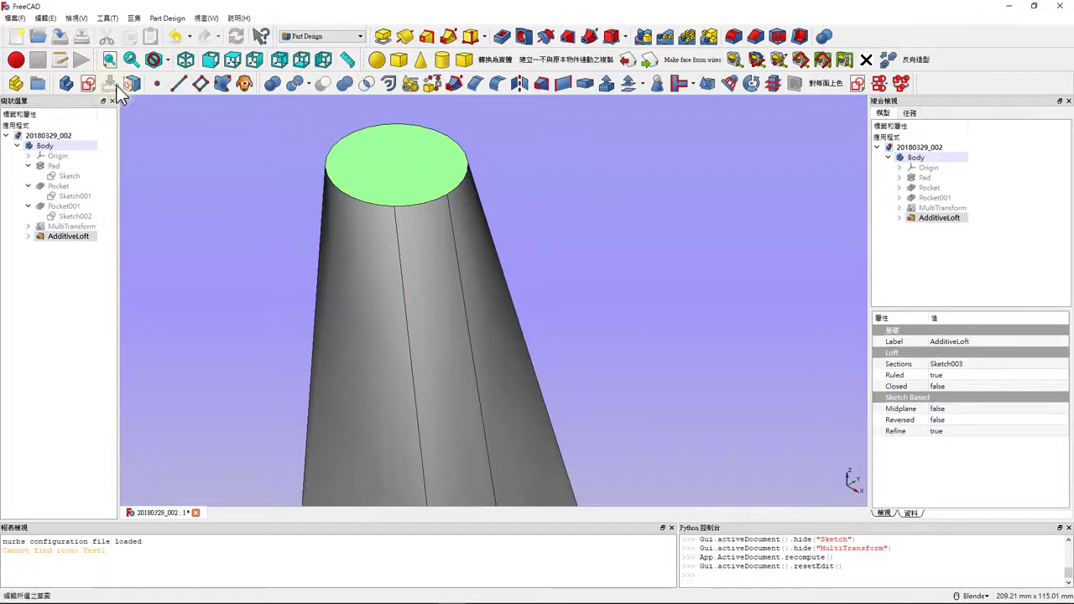
left_click(89, 84)
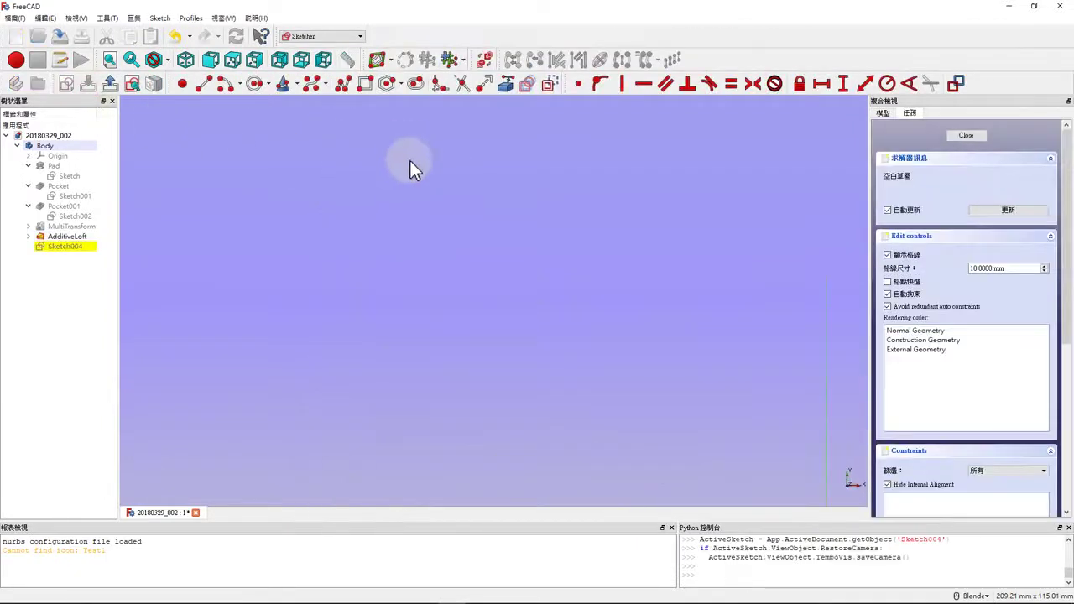
Draw a circle centred on the vertical axis, 10 mm from the origin
scroll(449, 218, "up", 5)
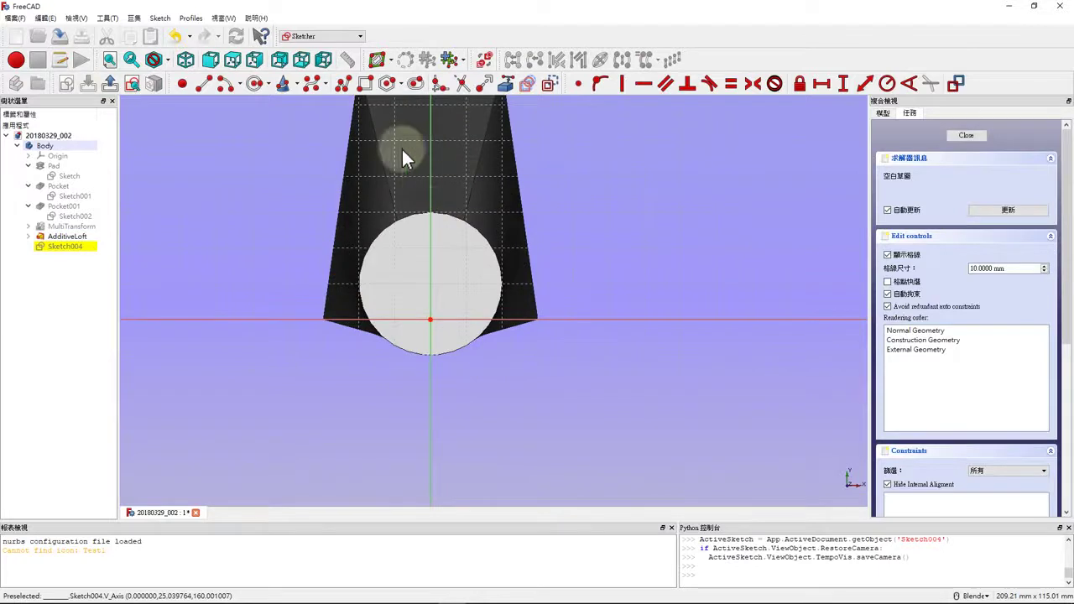
left_click(255, 83)
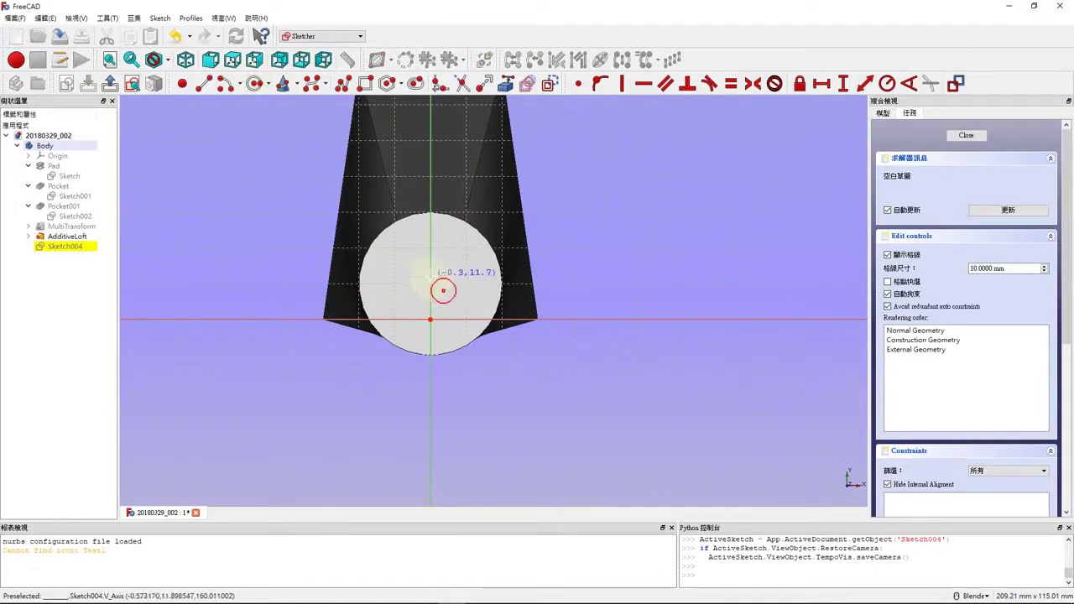
left_click(431, 278)
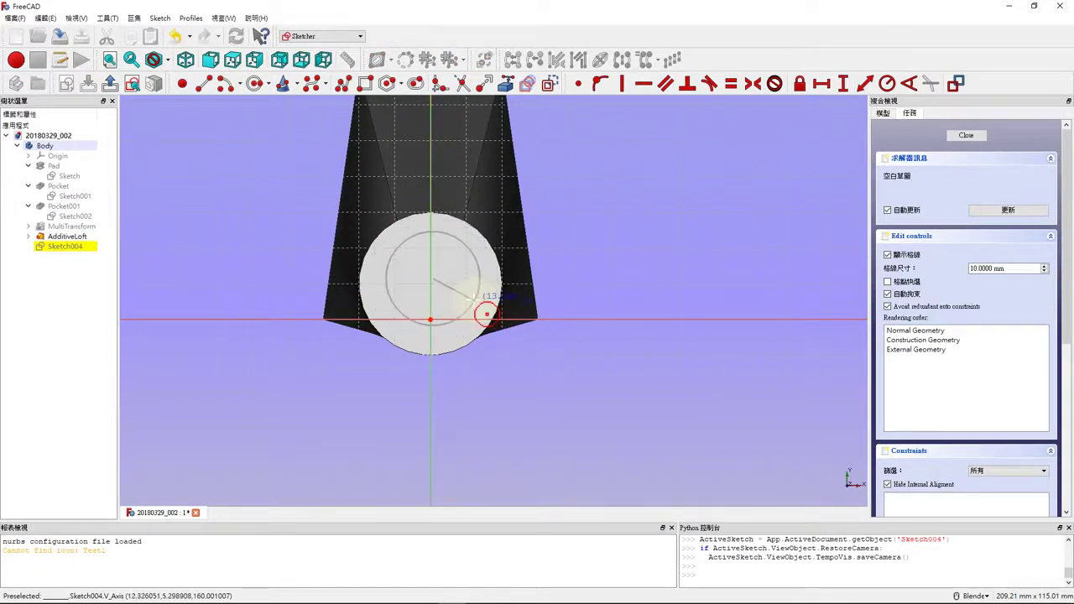
left_click(486, 314)
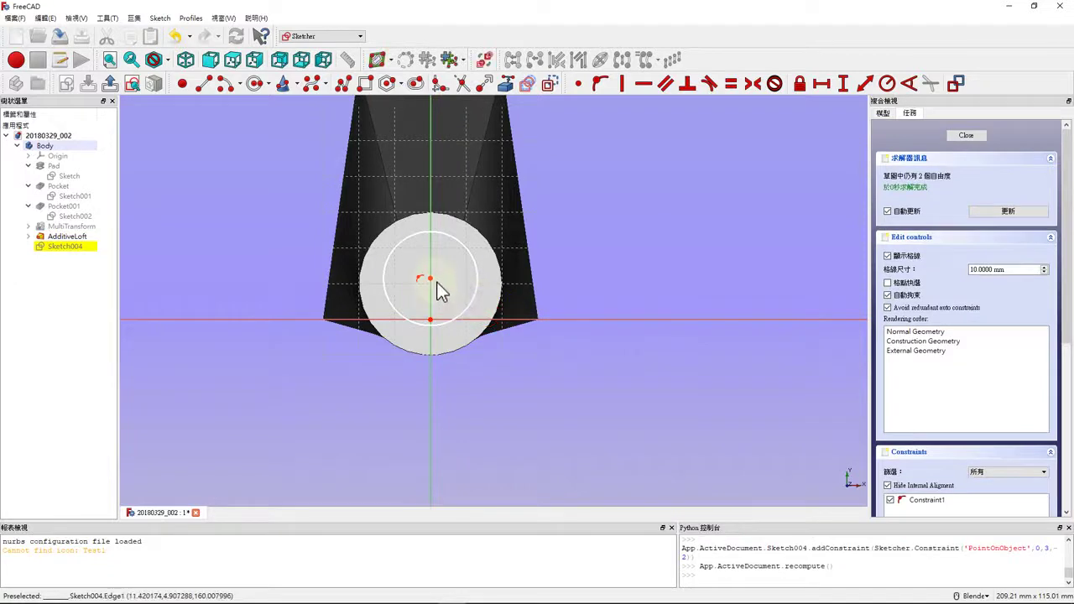
left_click(429, 322)
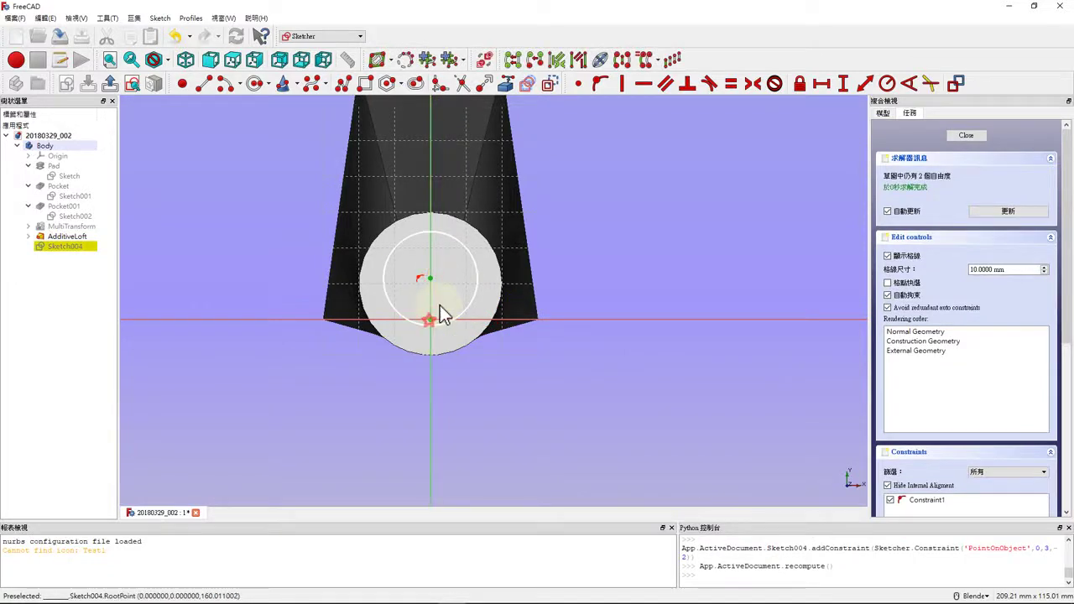
left_click(839, 90)
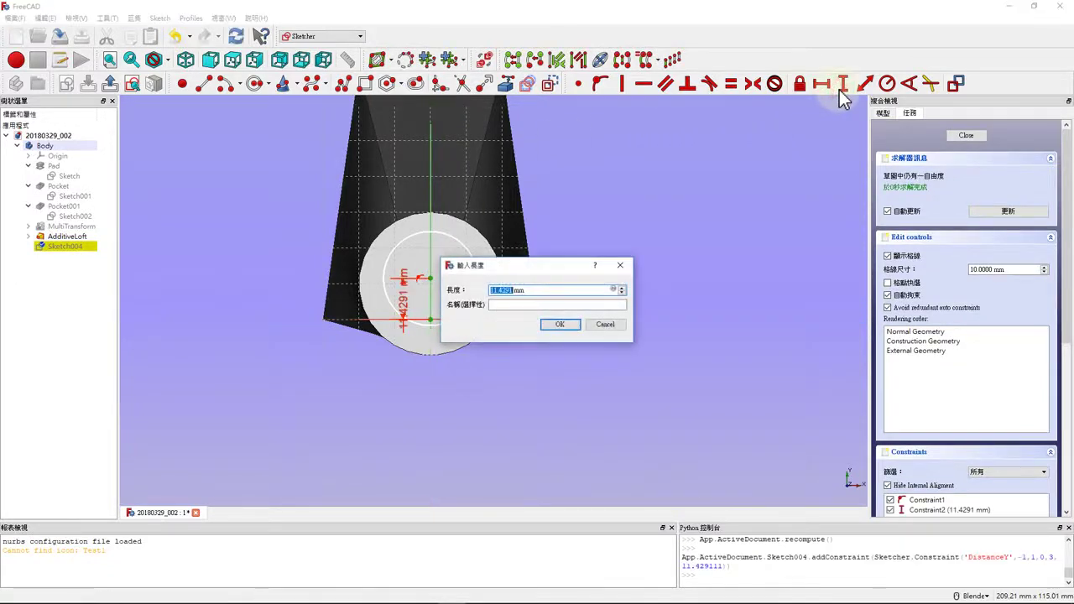
type("10")
key("Return")
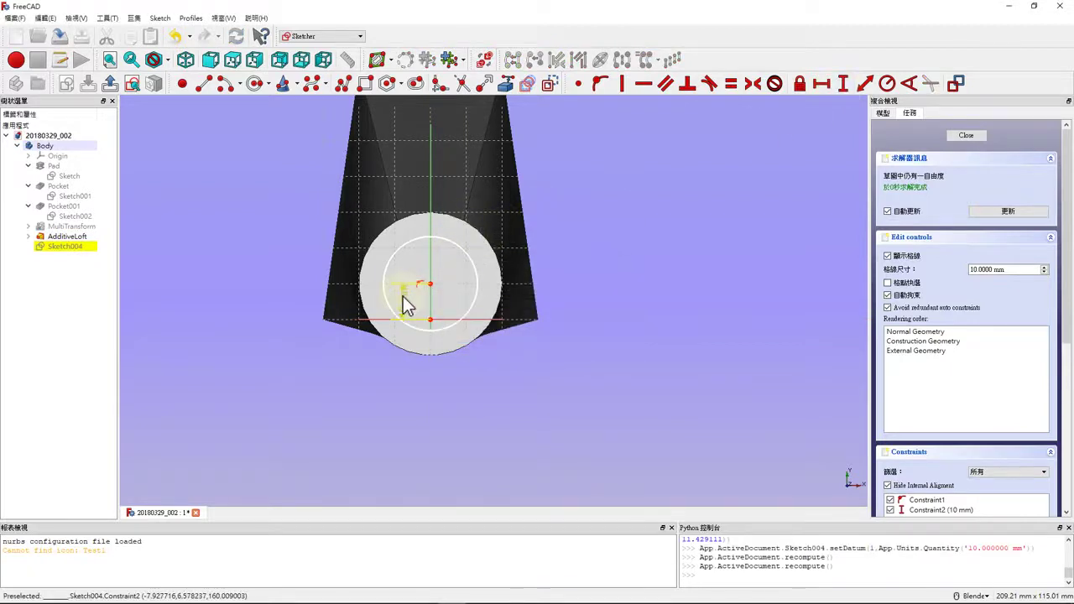
Constrain the circle's radius to 18 mm and close Sketch004
left_click(478, 281)
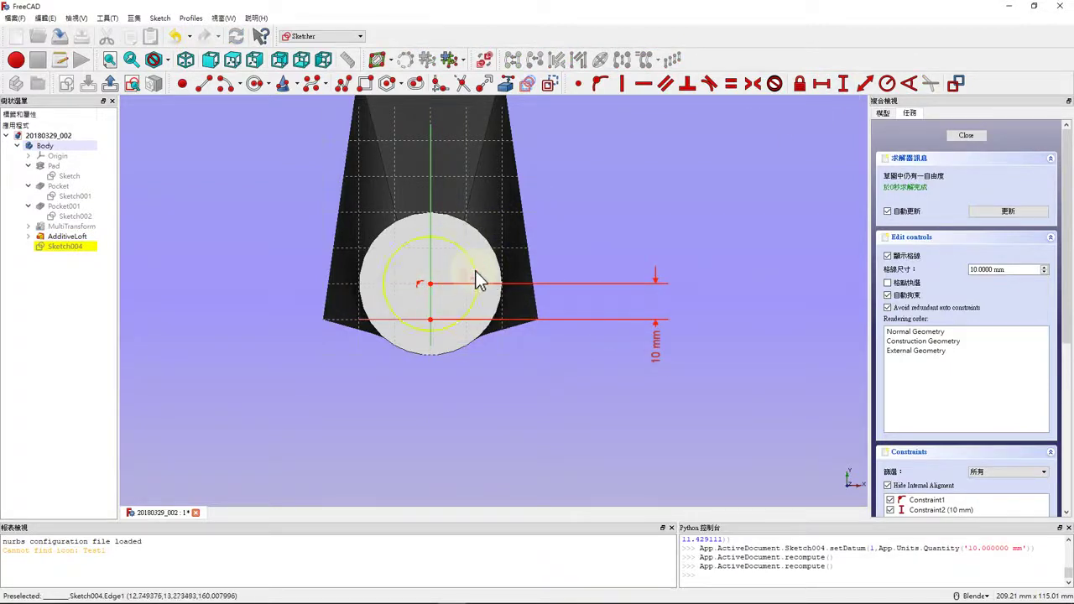
left_click(887, 85)
type("18")
key("Return")
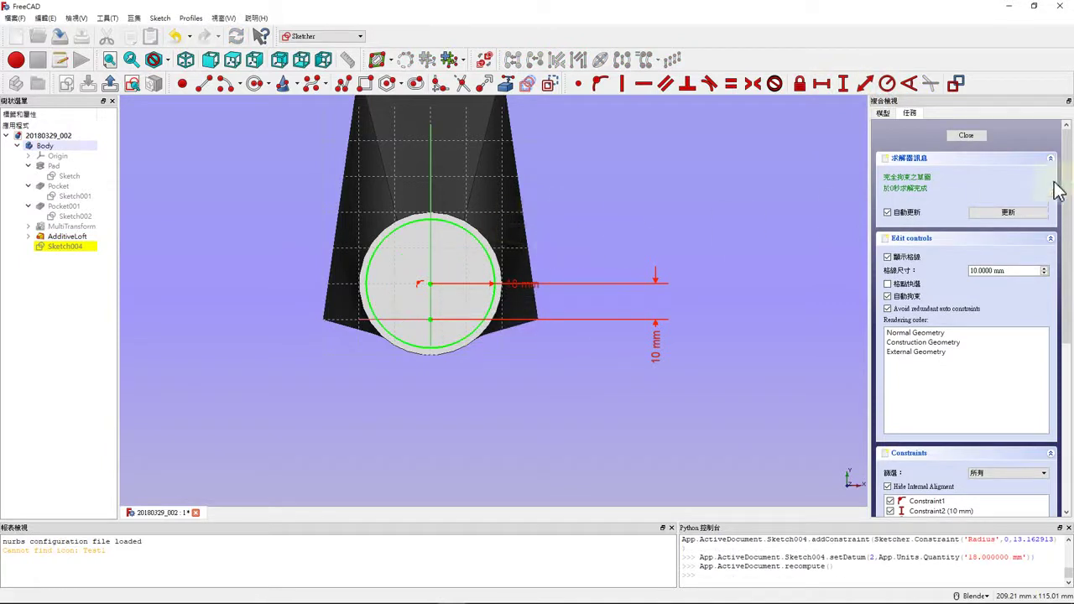
left_click(973, 137)
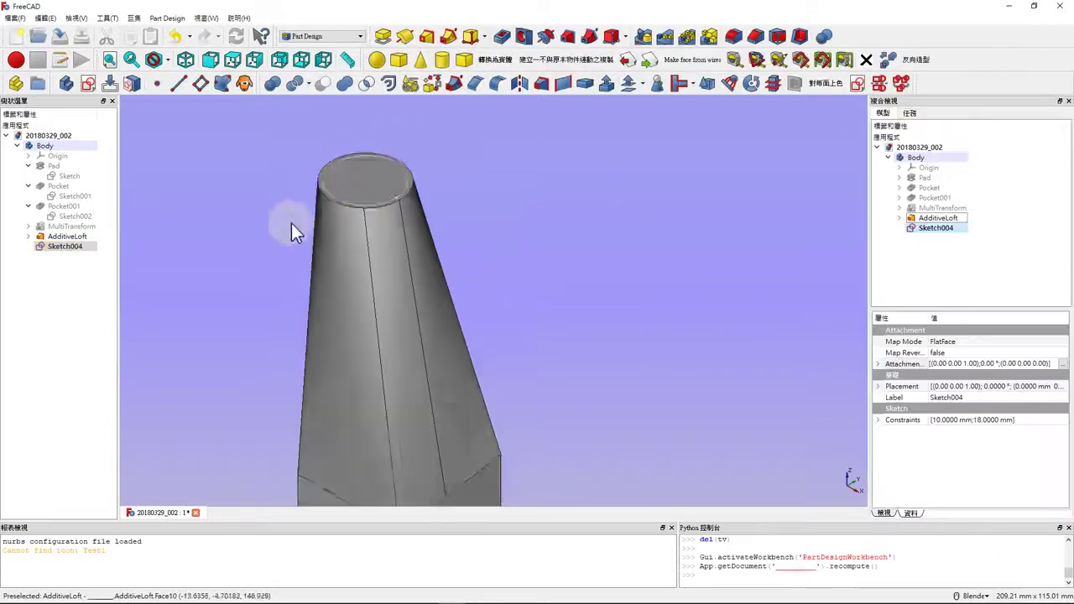
Switch the draw style to Hidden line and zoom in on the model
left_click(167, 60)
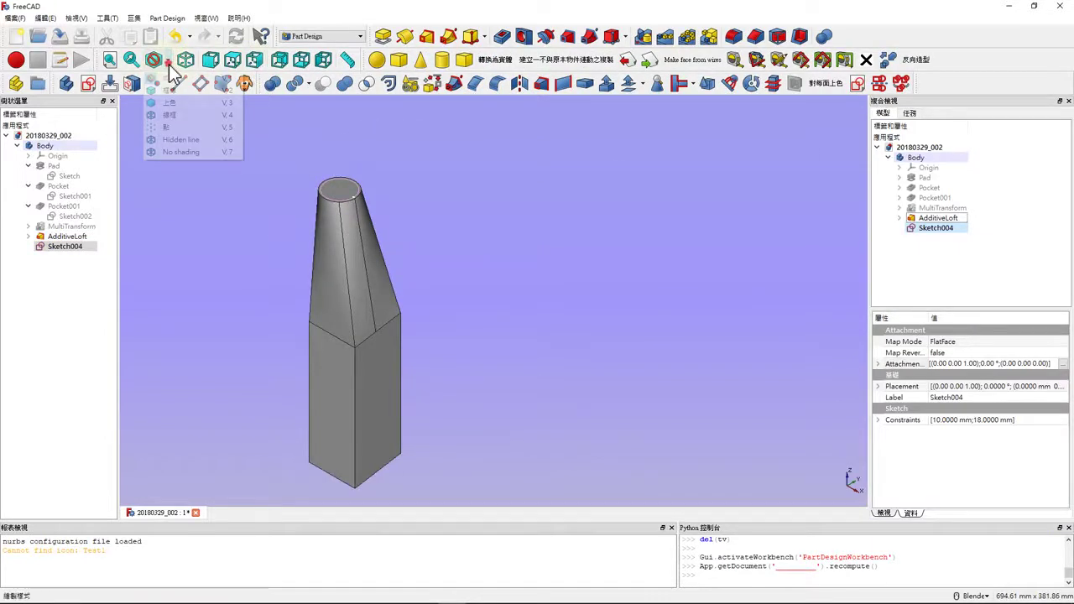
left_click(175, 140)
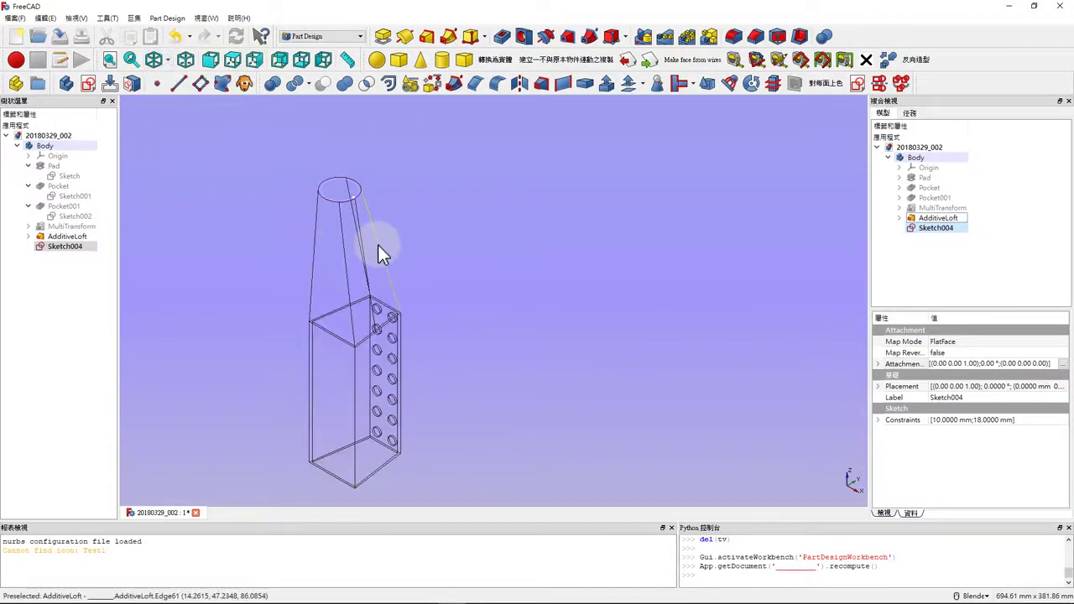
left_click(172, 67)
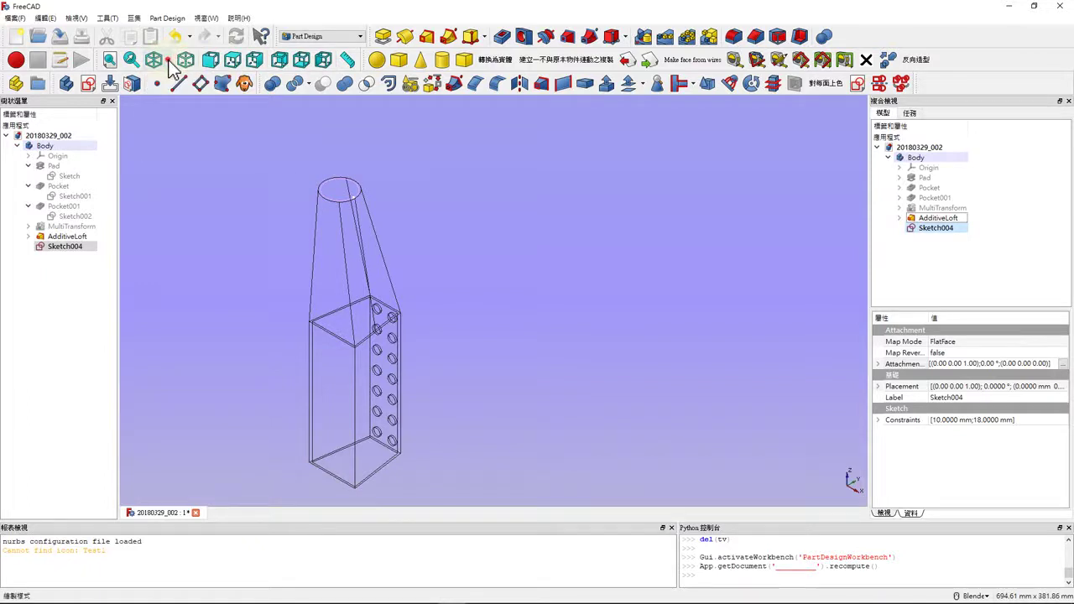
scroll(373, 220, "down", 2)
scroll(352, 243, "up", 5)
scroll(333, 262, "down", 3)
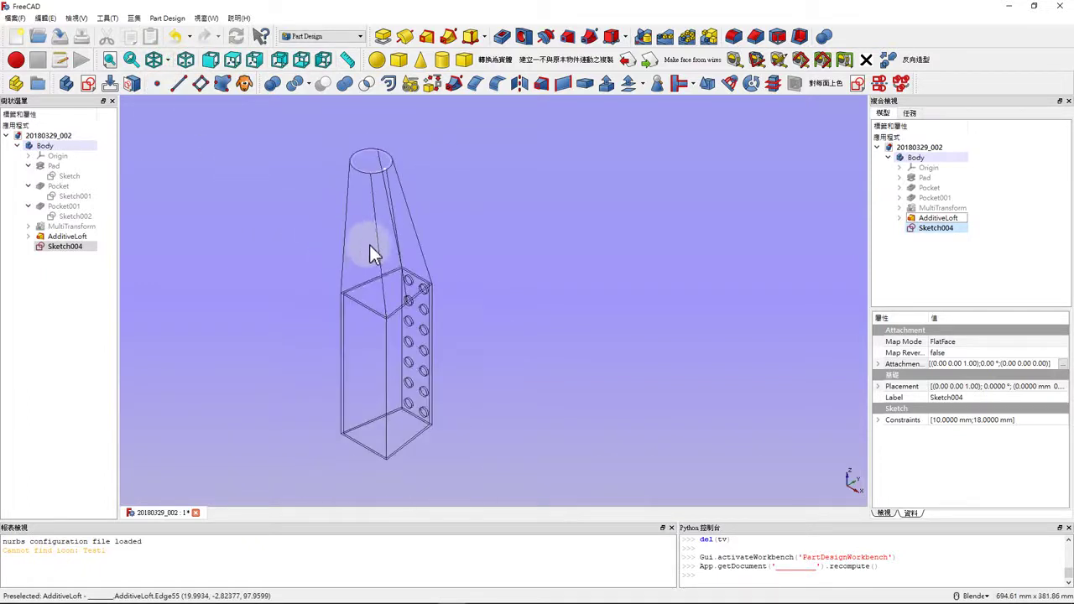
Expand MultiTransform in the tree and briefly show, then hide, Sketch002
left_click(28, 226)
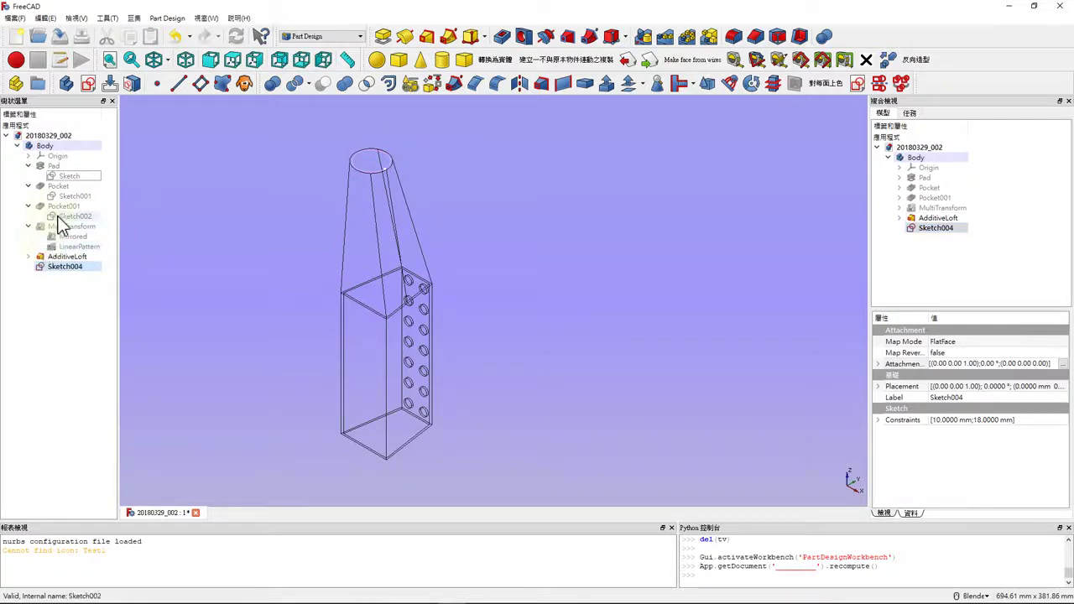
left_click(62, 216)
key("space")
key("space")
left_click(67, 196)
key("space")
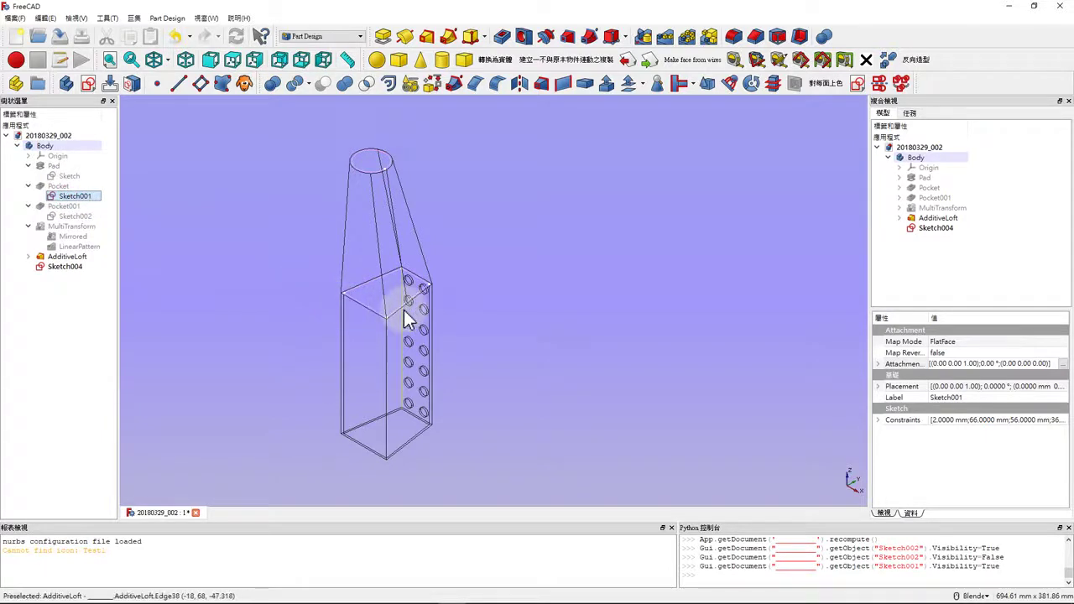
scroll(386, 315, "up", 3)
scroll(364, 310, "down", 3)
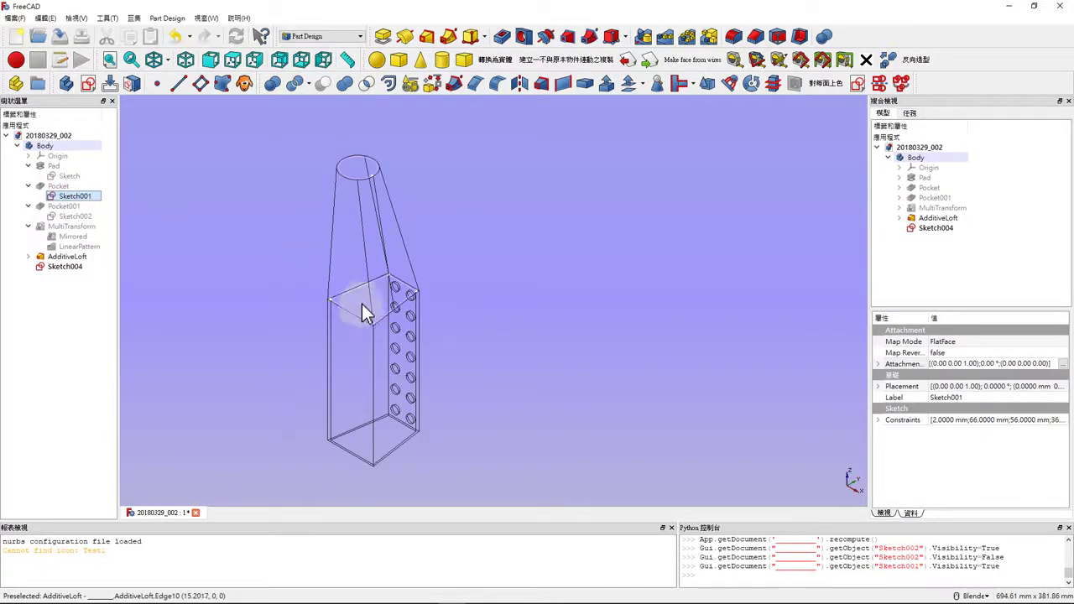
scroll(361, 304, "up", 3)
scroll(340, 317, "down", 3)
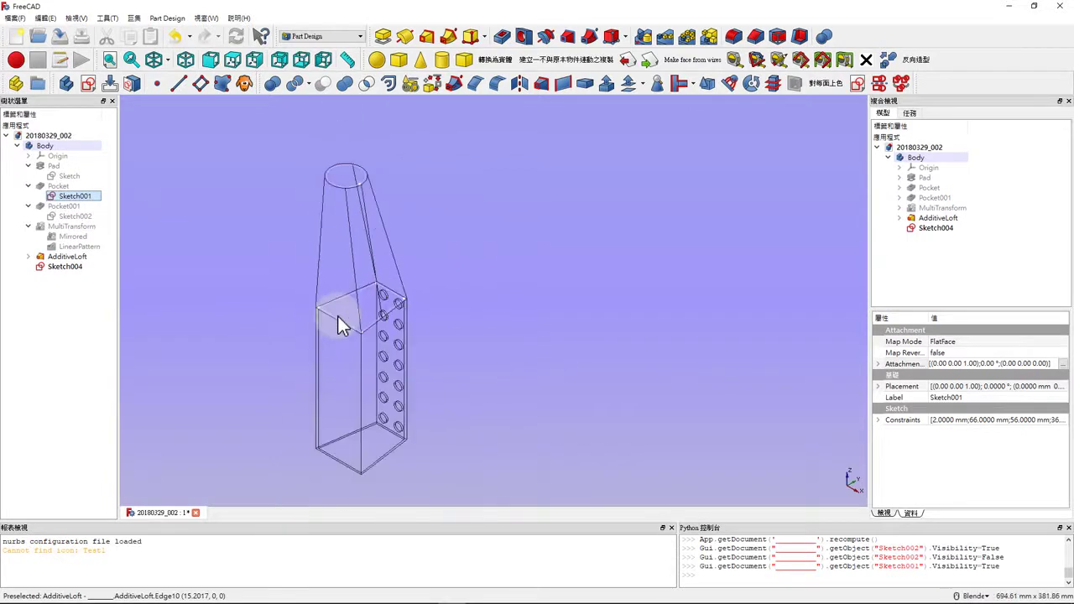
scroll(339, 302, "up", 2)
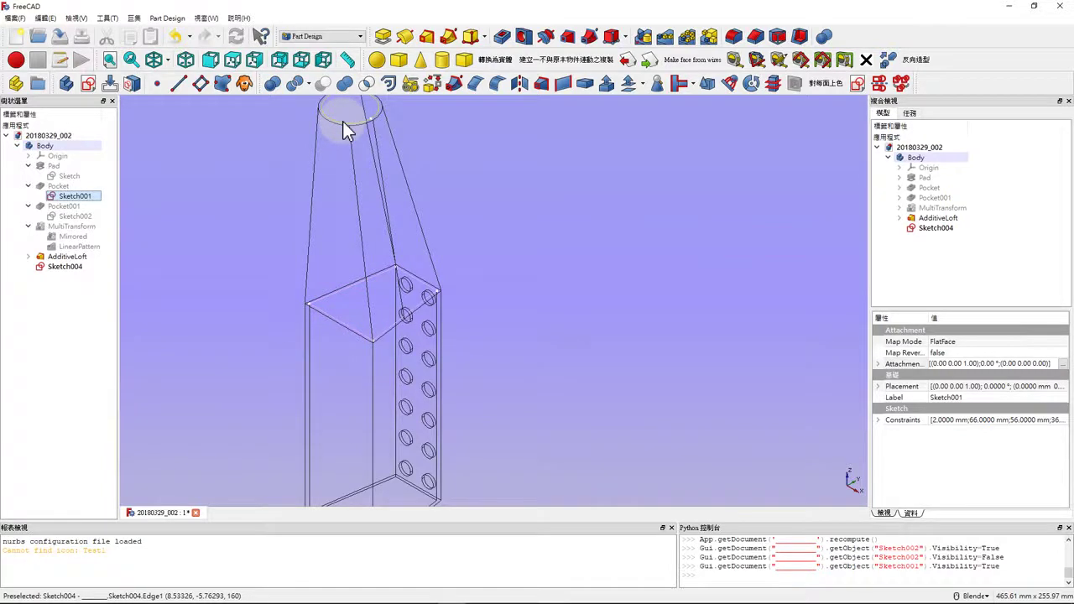
scroll(357, 180, "down", 2)
scroll(360, 156, "down", 1)
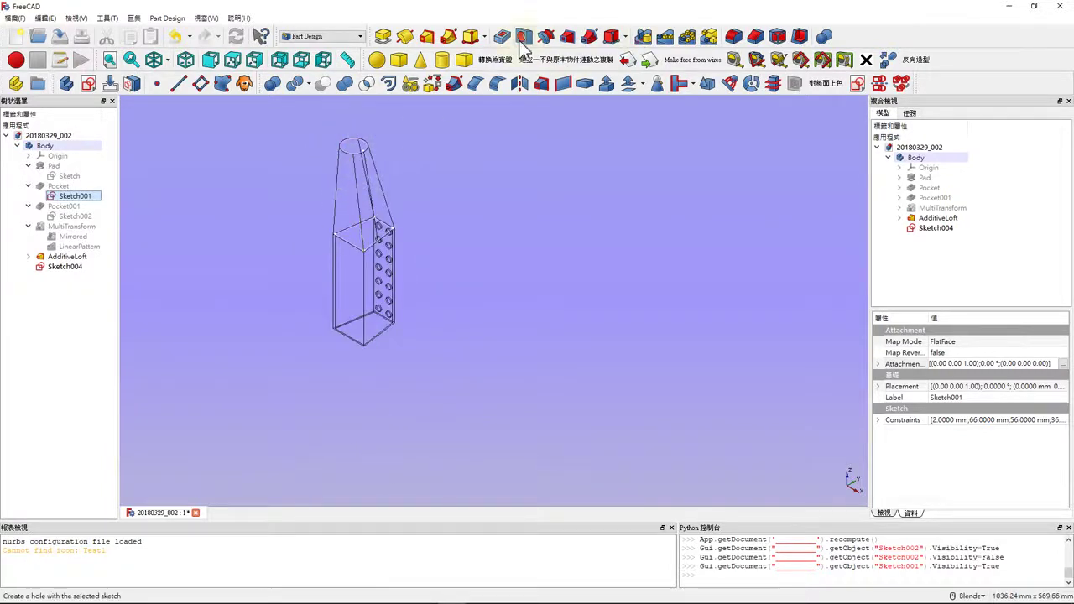
Create a subtractive loft through Sketch004's 18 mm circle to hollow the neck
left_click(566, 45)
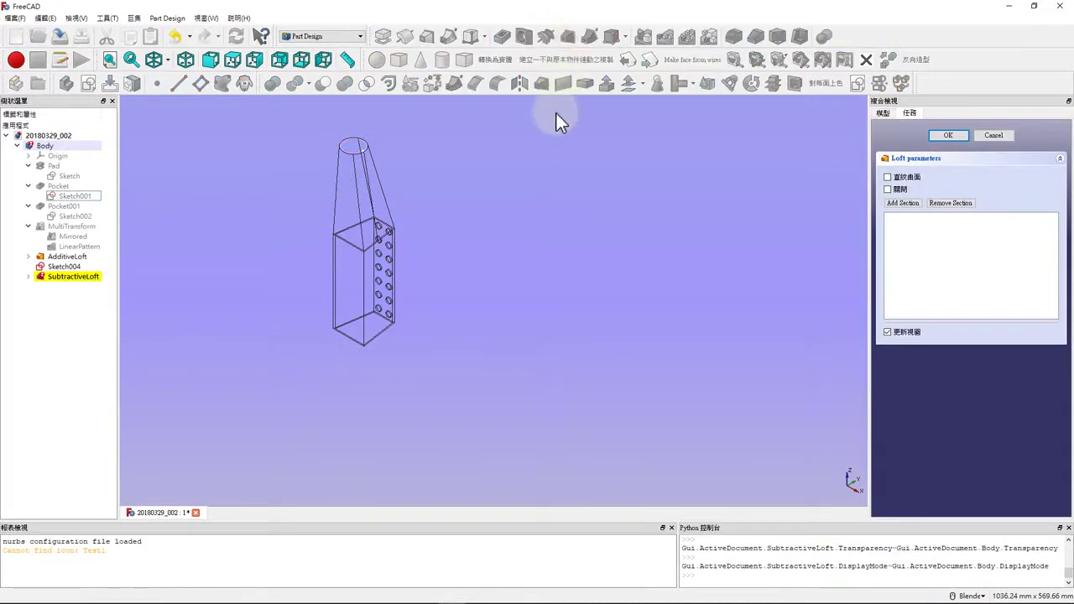
left_click(902, 203)
scroll(360, 167, "up", 5)
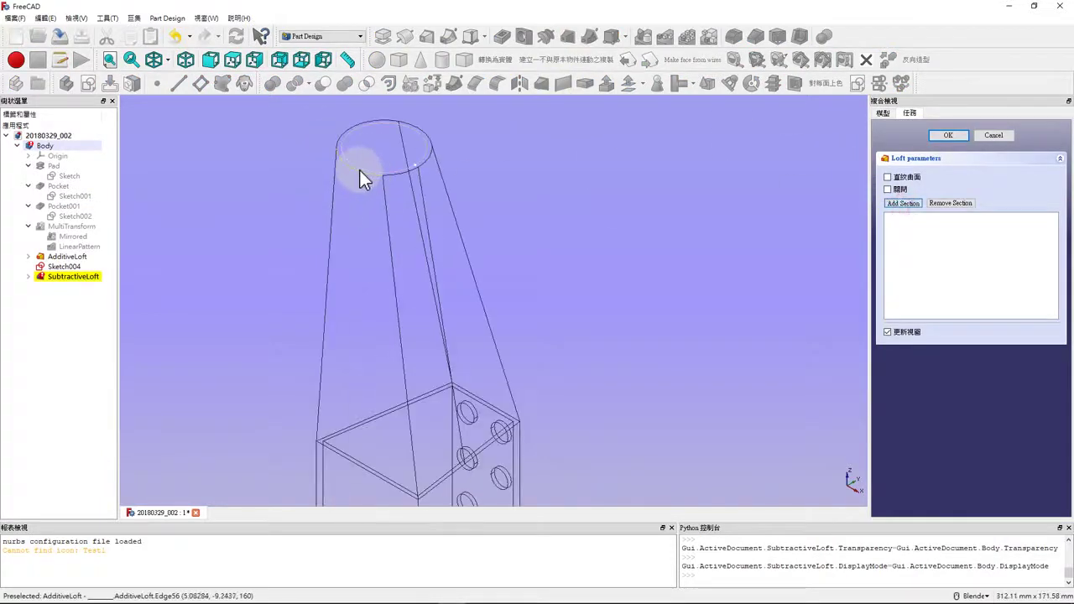
left_click(366, 168)
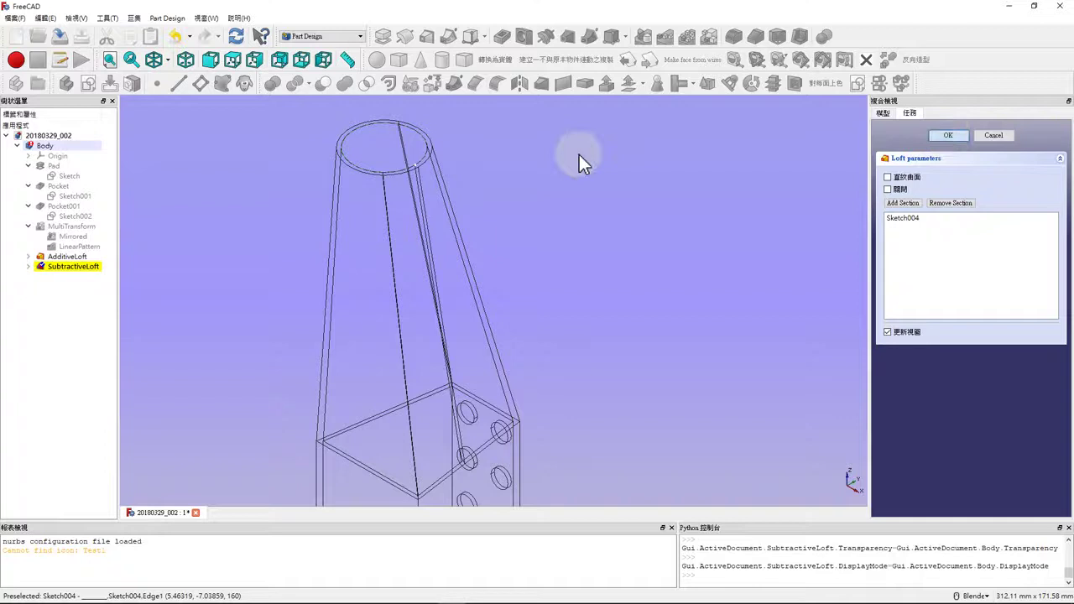
key("Return")
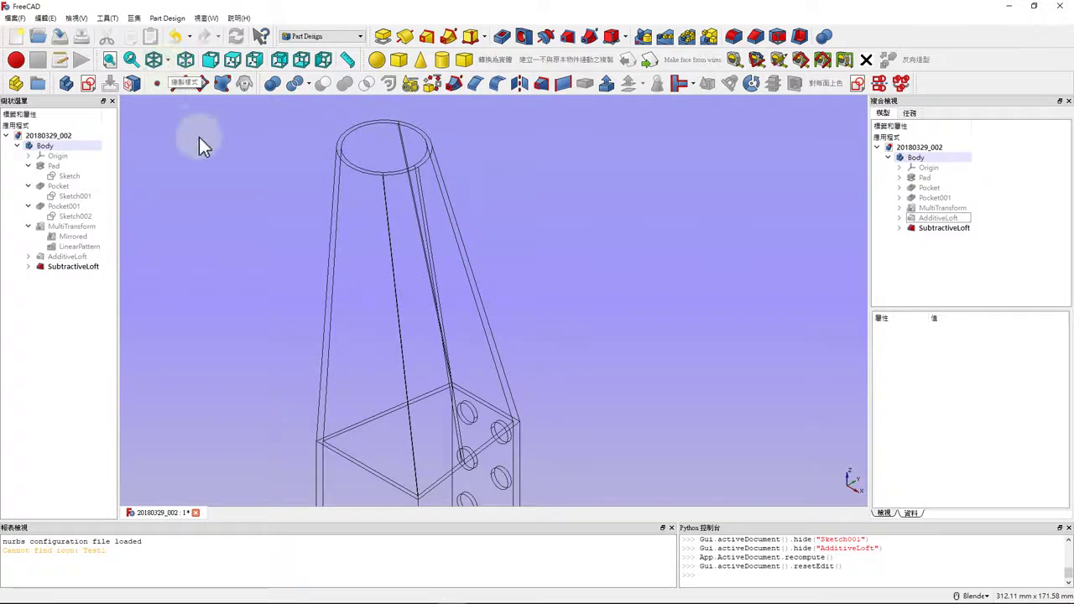
Clear the selection and return the view to shaded-with-edges display
left_click(201, 195)
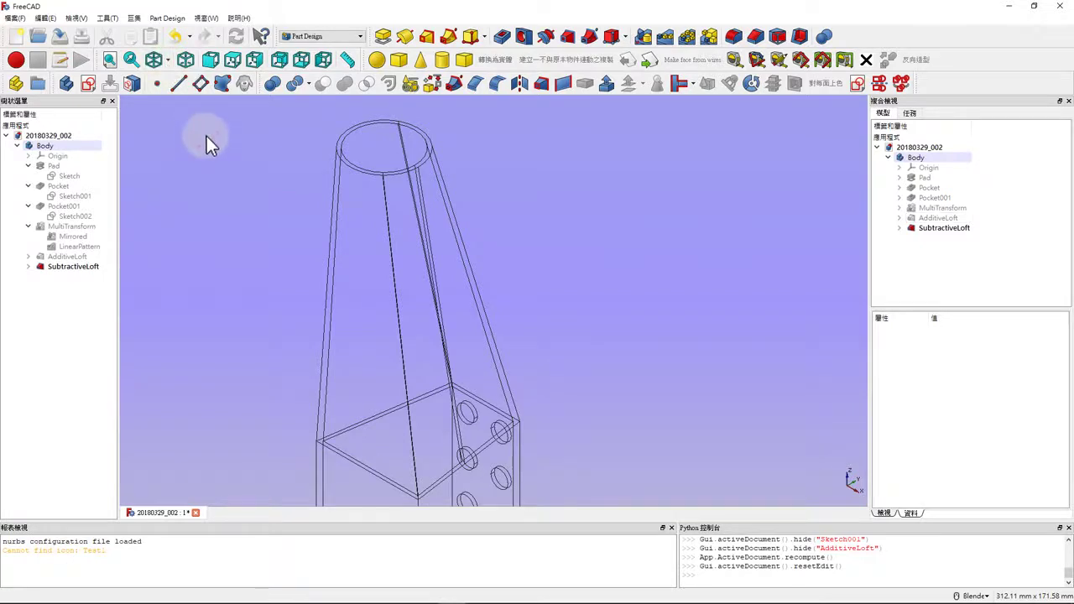
key("v")
key("1")
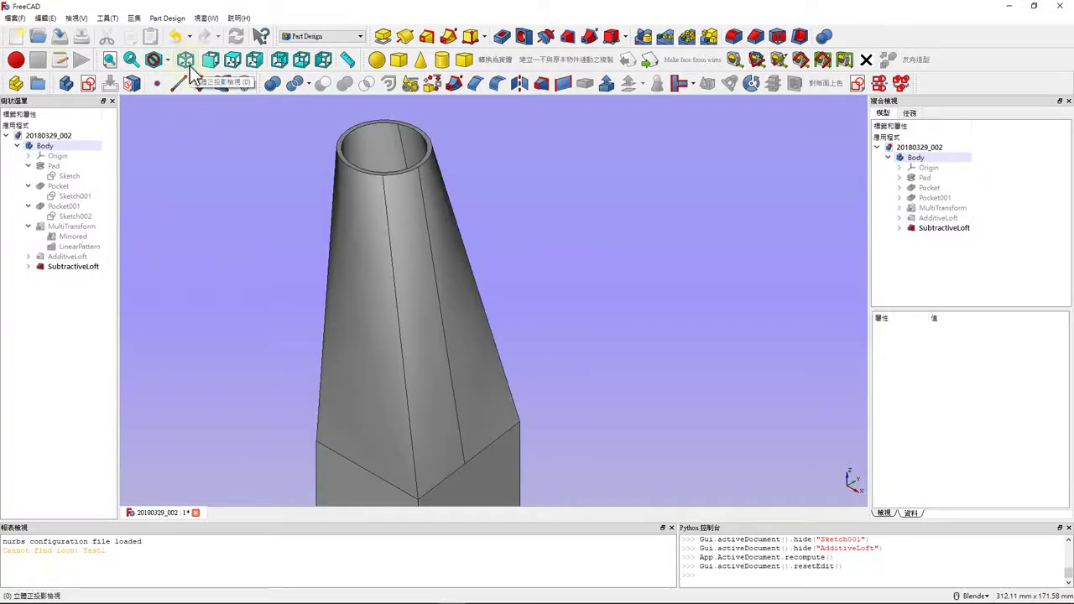
left_click(168, 61)
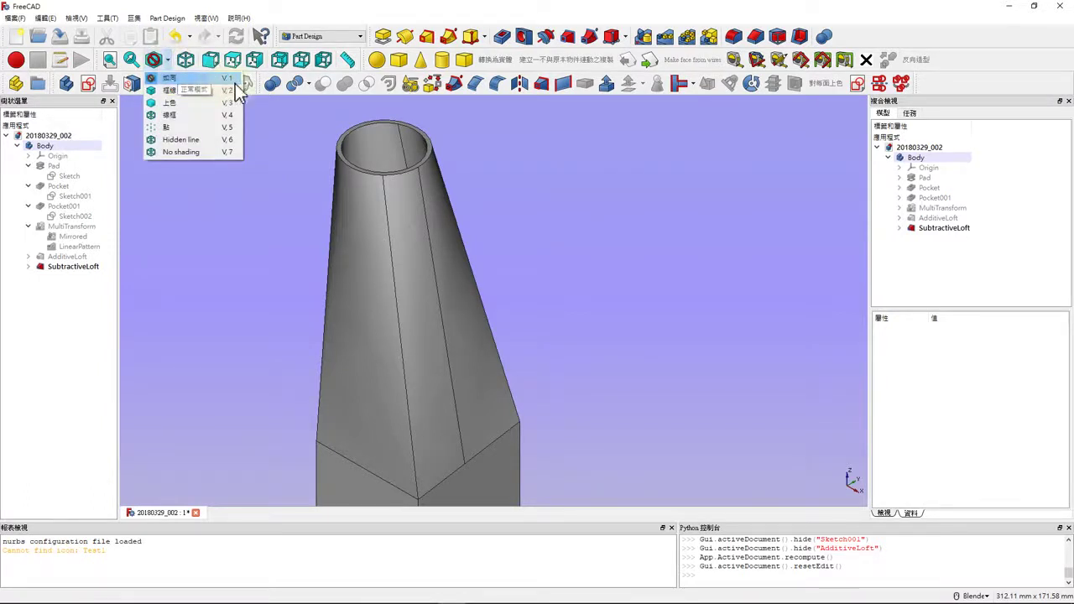
Try the shaded, wireframe and flat-lines display modes, ending on shaded with edges
left_click(306, 187)
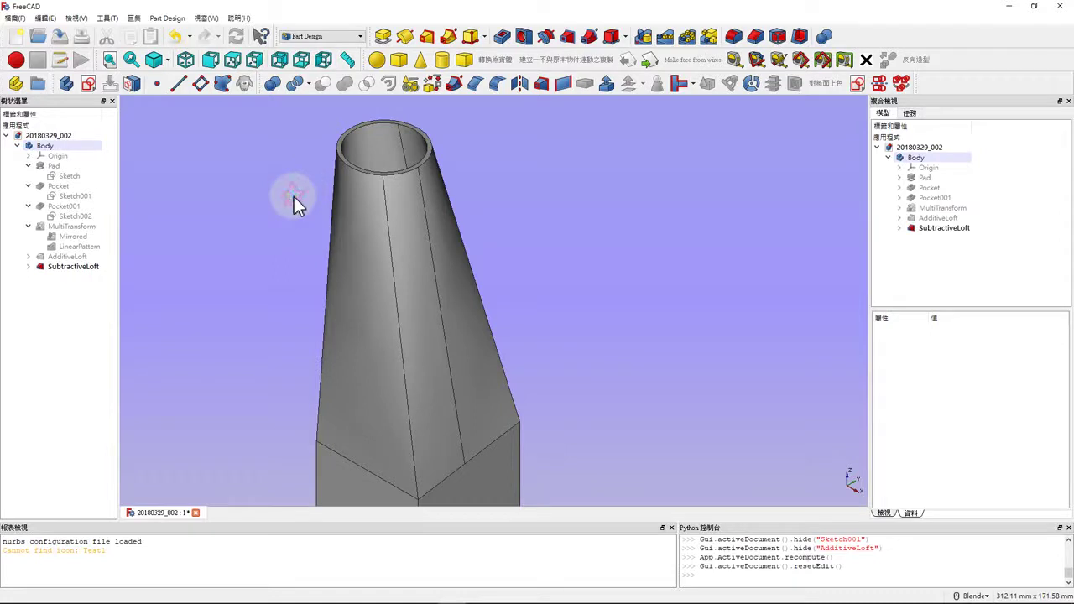
key("v")
key("6")
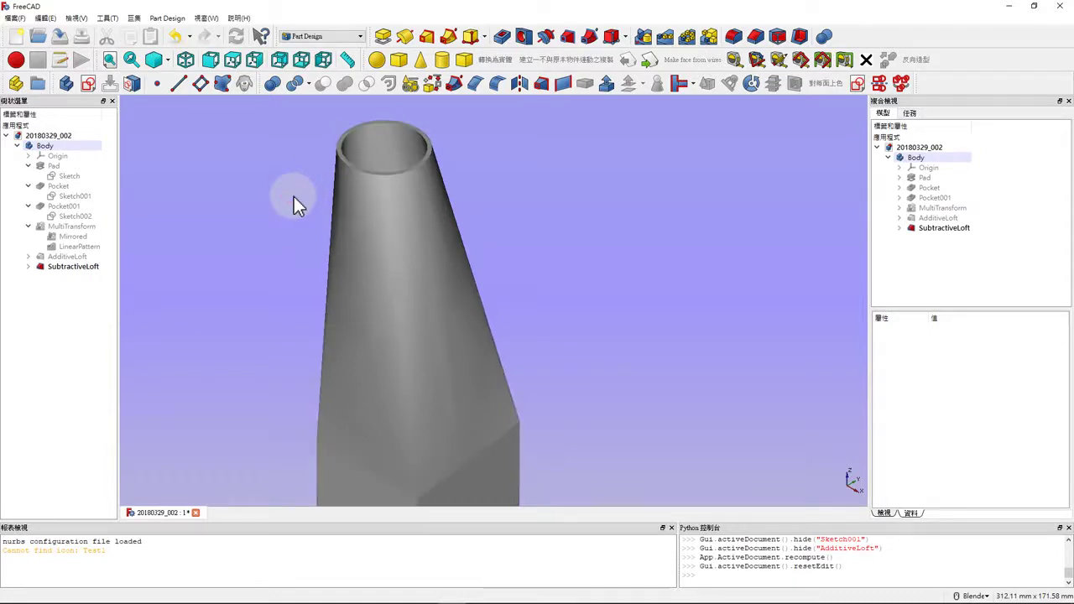
key("v")
key("3")
key("v")
key("1")
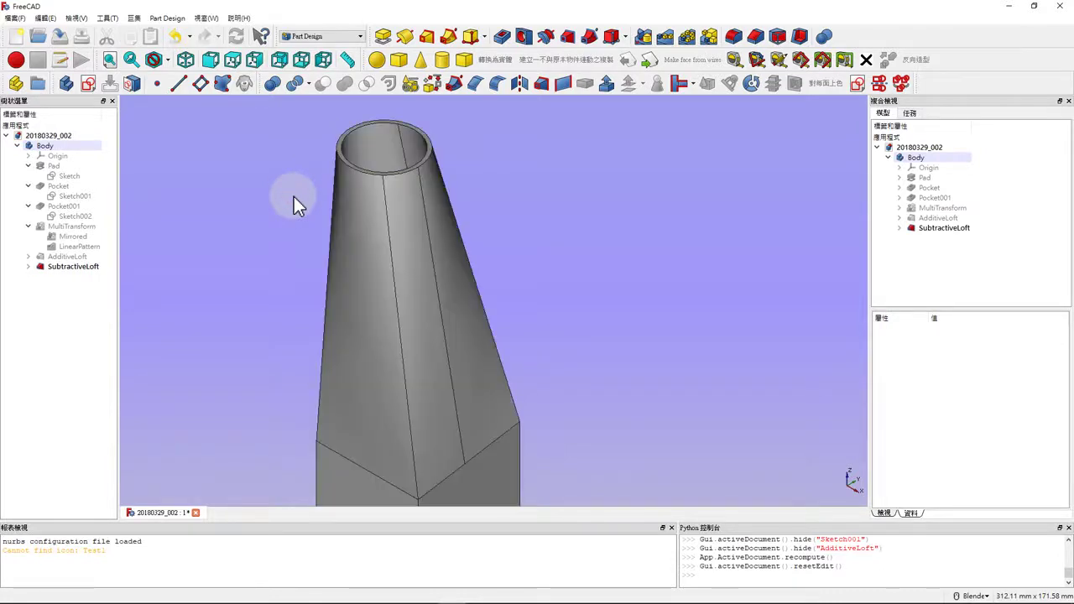
key("v")
key("4")
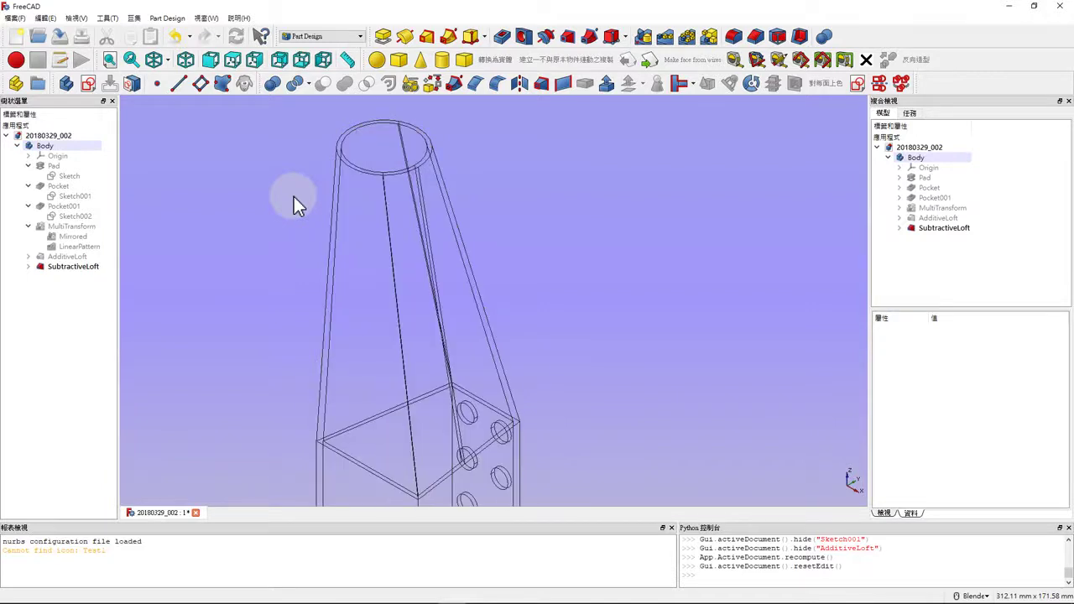
key("v")
key("1")
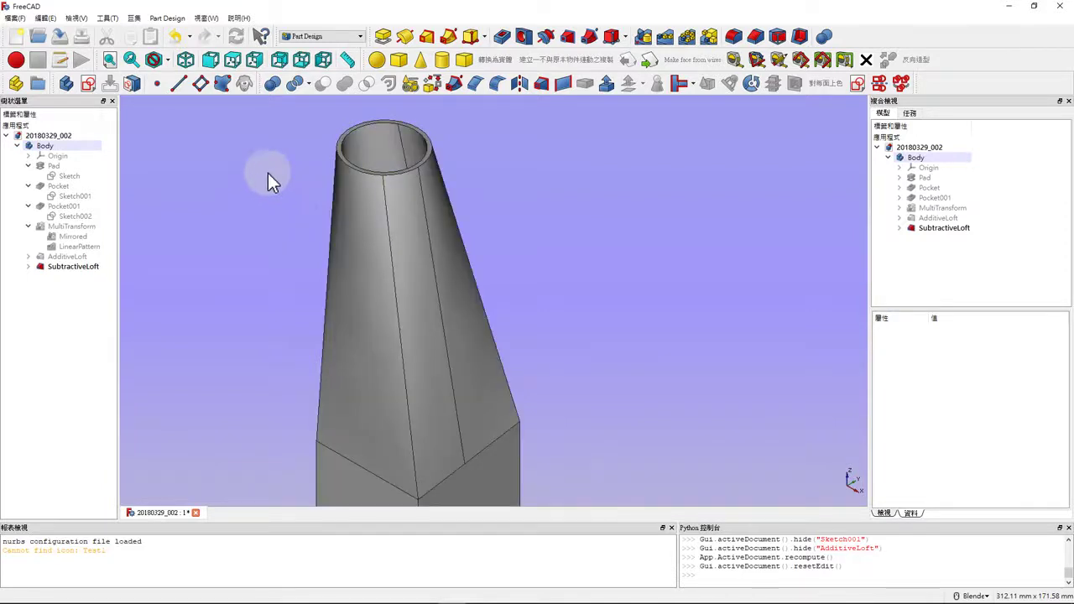
Zoom in and out around the hollow tapered neck to inspect it
scroll(452, 226, "down", 2)
scroll(481, 207, "down", 2)
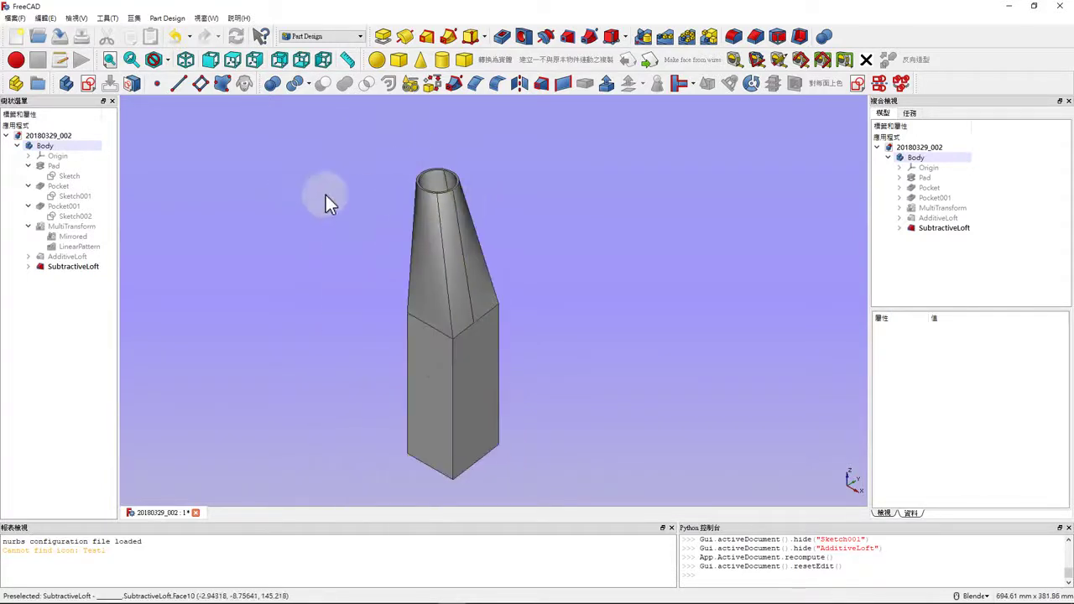
scroll(488, 252, "up", 2)
scroll(488, 250, "down", 2)
scroll(446, 178, "up", 2)
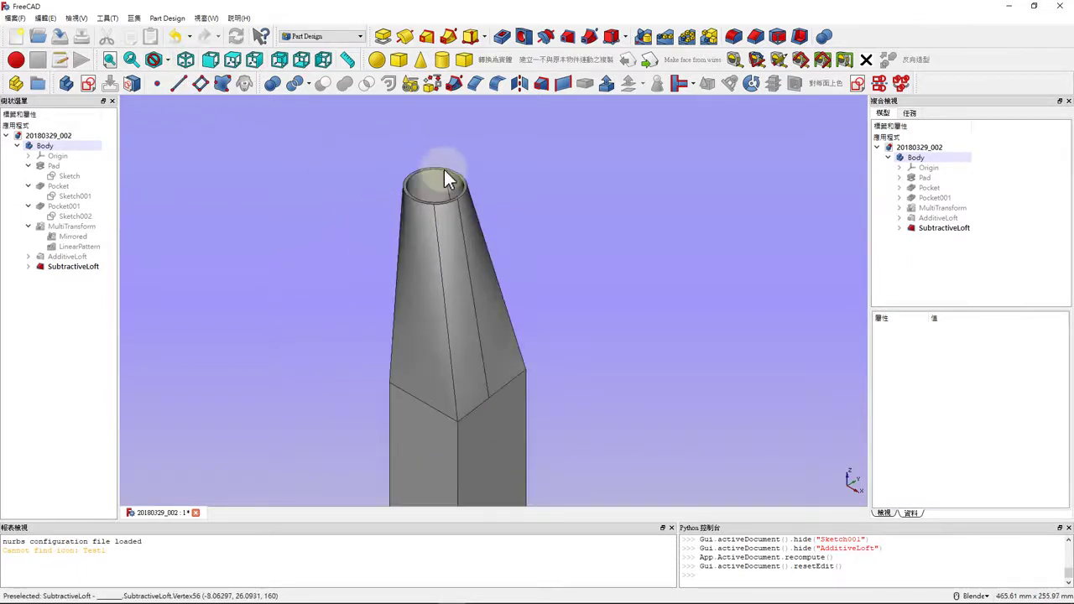
scroll(425, 151, "up", 2)
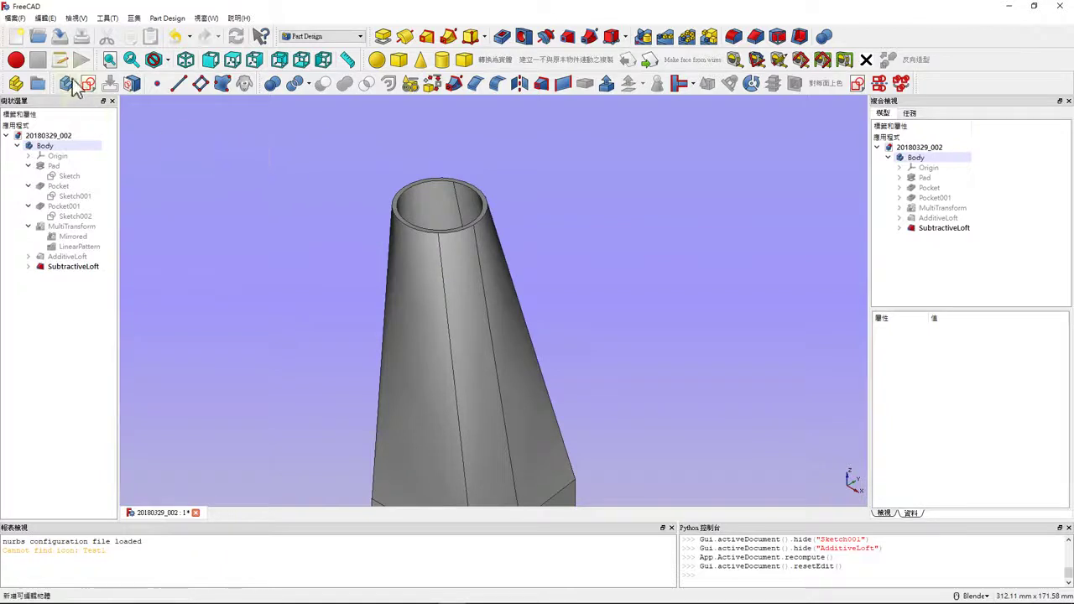
Create a new sketch in the Body on the YZ_Plane
left_click(44, 146)
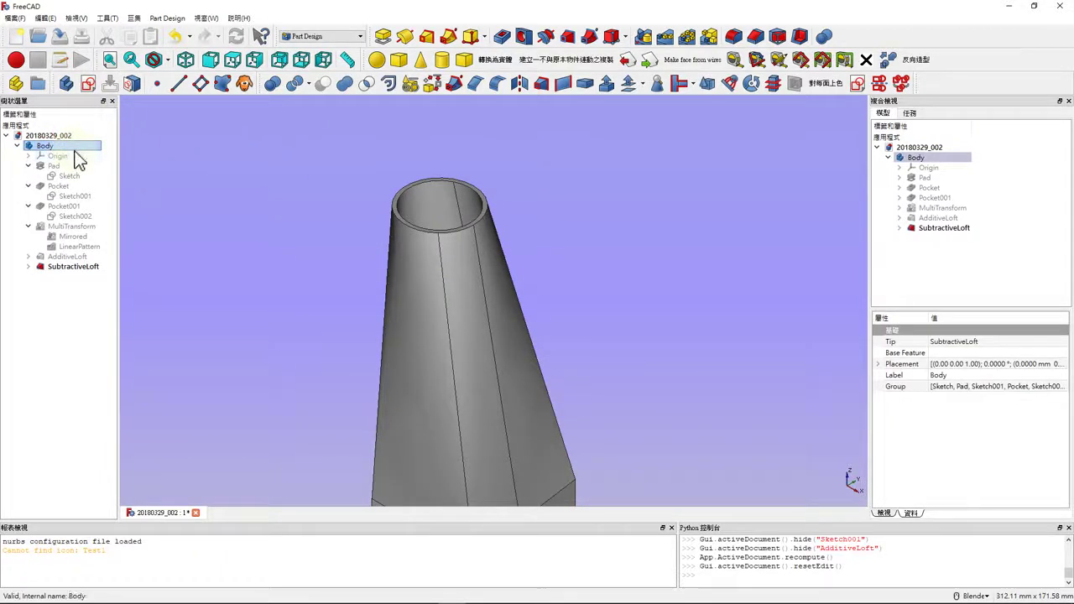
left_click(88, 84)
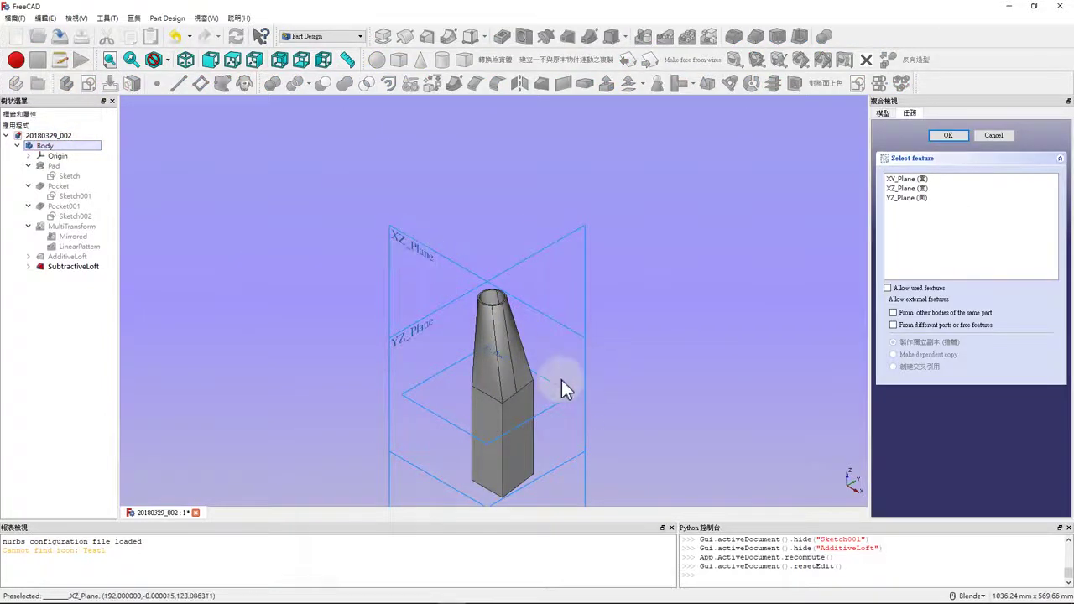
mouse_move(464, 373)
middle_mouse_down()
mouse_move(558, 388)
mouse_move(470, 346)
middle_mouse_up()
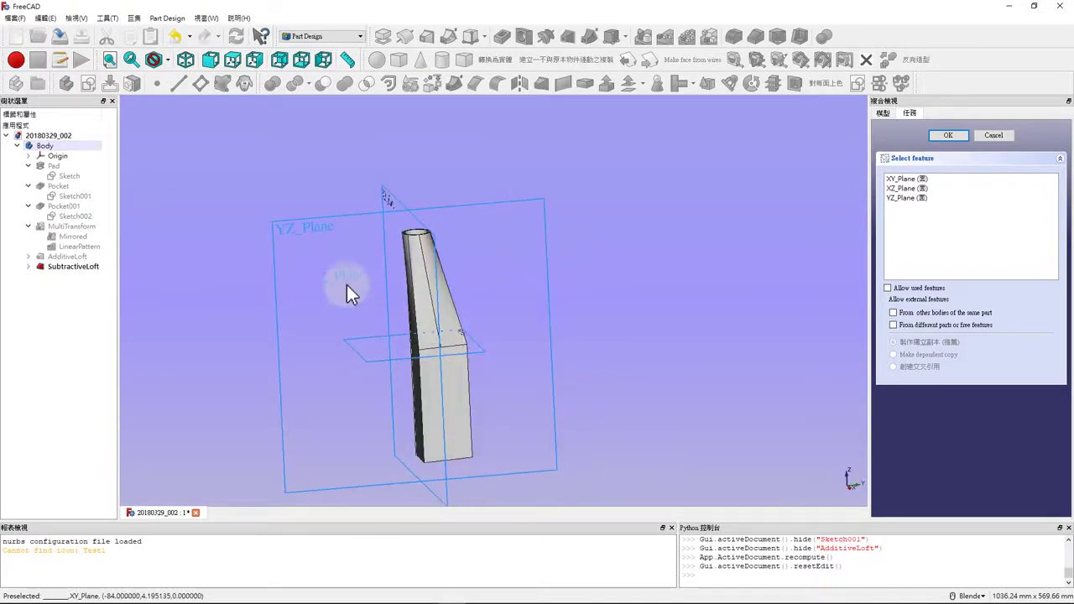
left_click(295, 234)
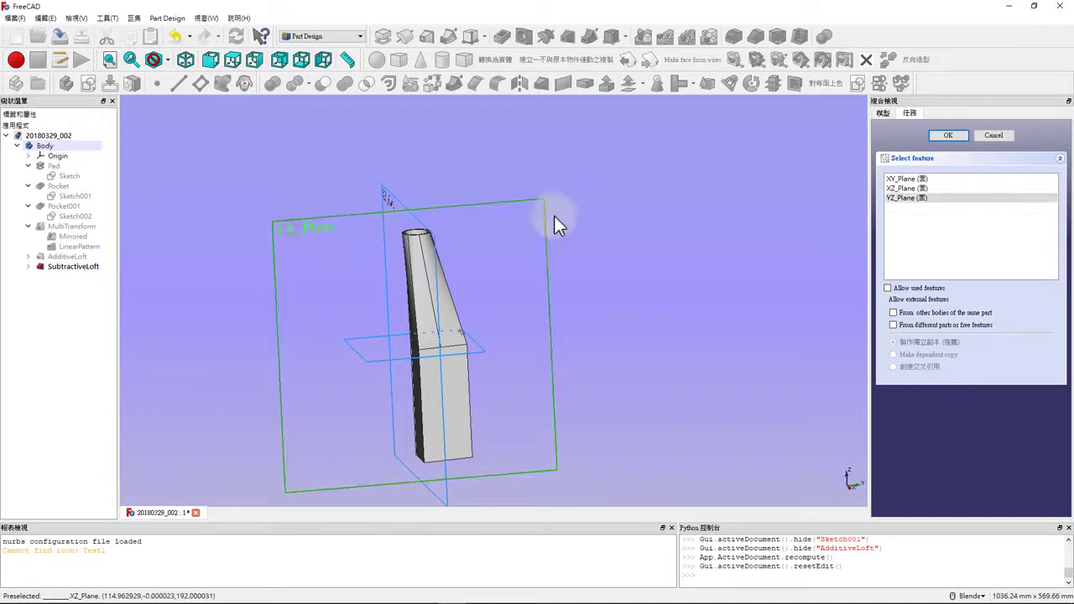
left_click(957, 136)
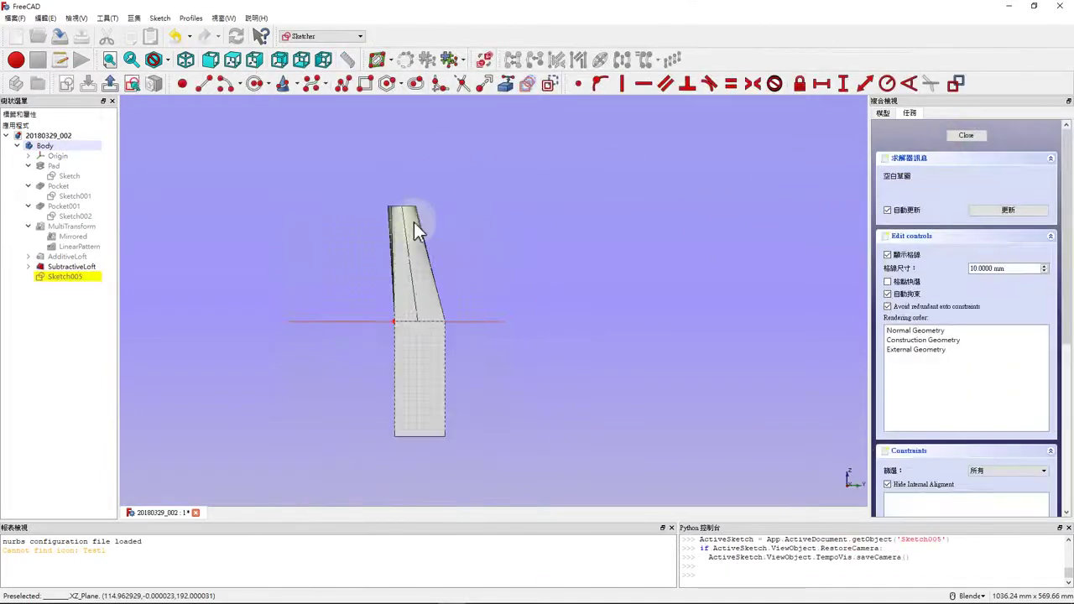
Start a polyline at the neck top with a vertical line up and a horizontal line left
scroll(537, 402, "up", 3)
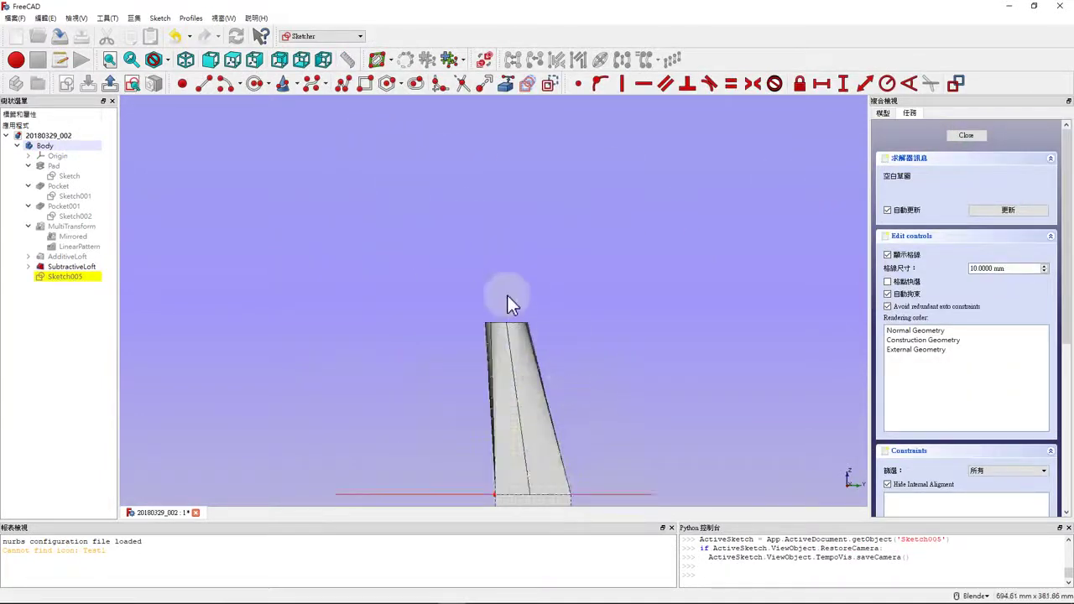
scroll(469, 269, "up", 2)
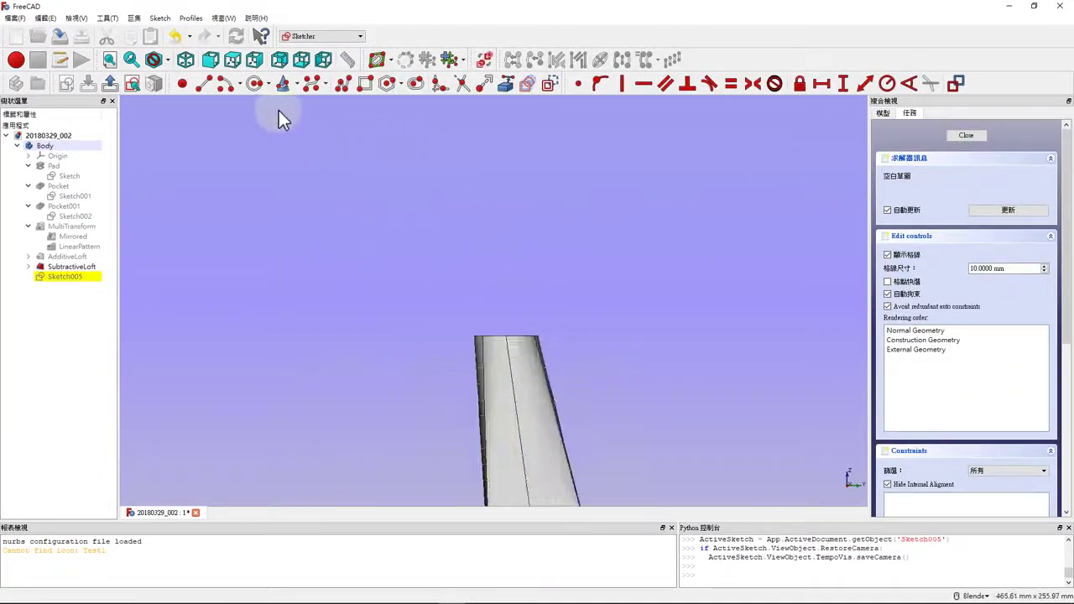
left_click(342, 87)
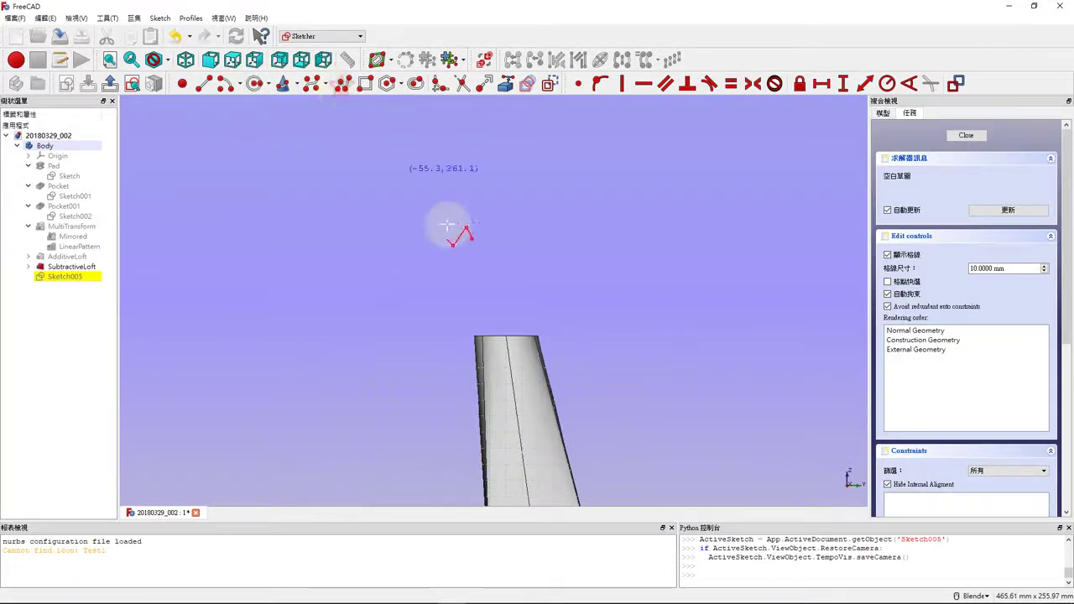
left_click(511, 331)
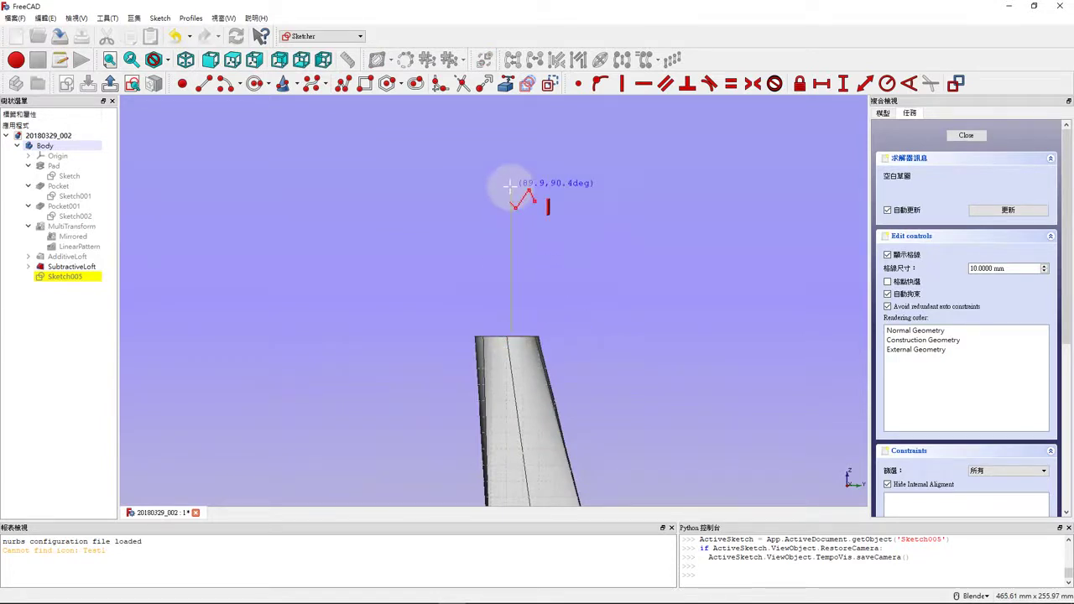
left_click(510, 186)
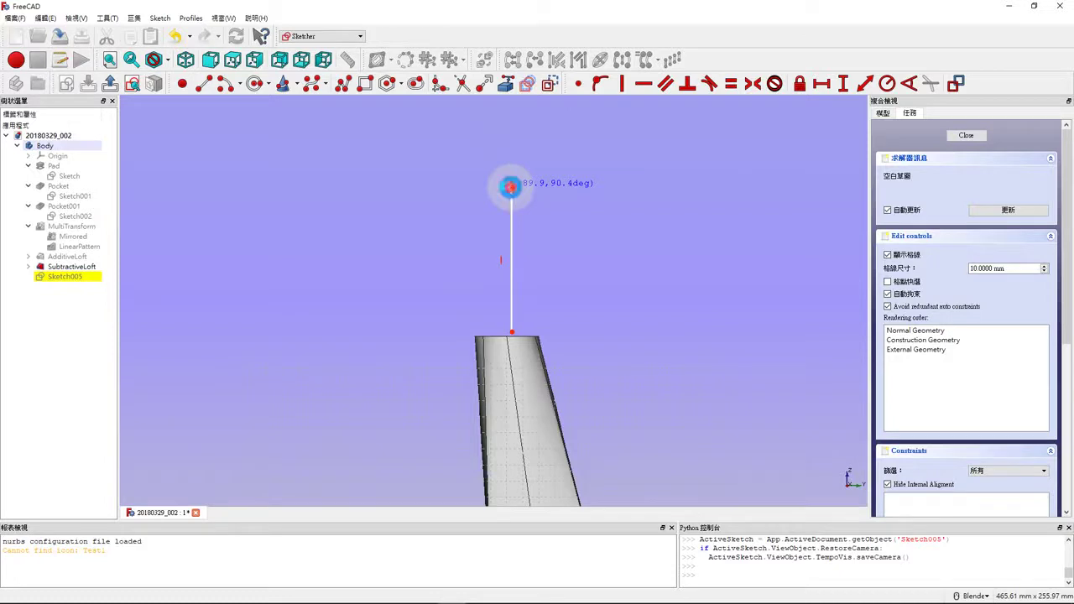
left_click(317, 184)
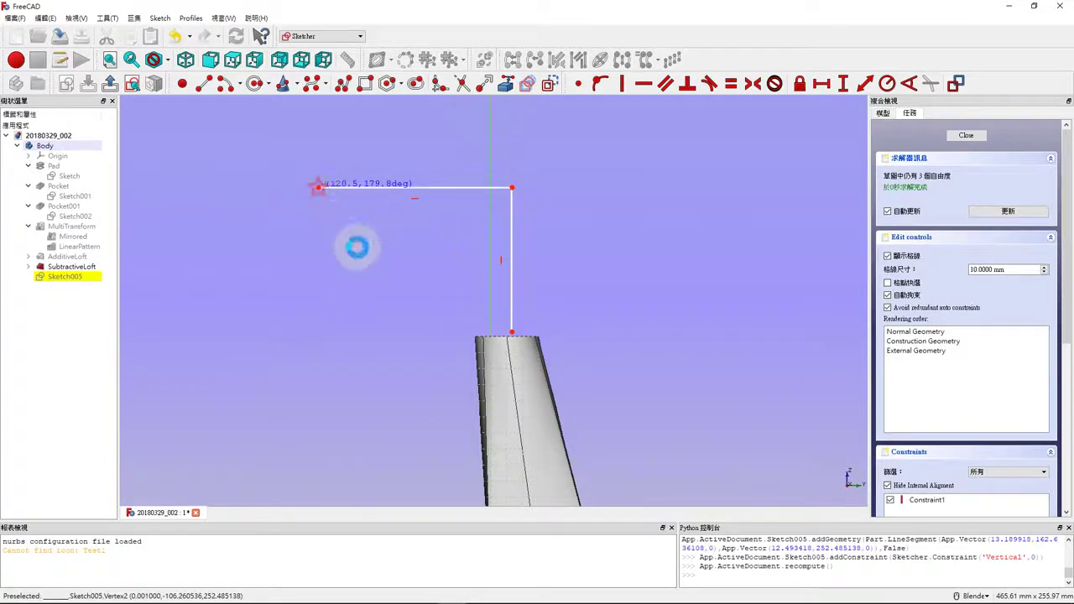
Continue the polyline with another vertical, horizontal and final vertical line, then finish it
scroll(356, 247, "down", 4)
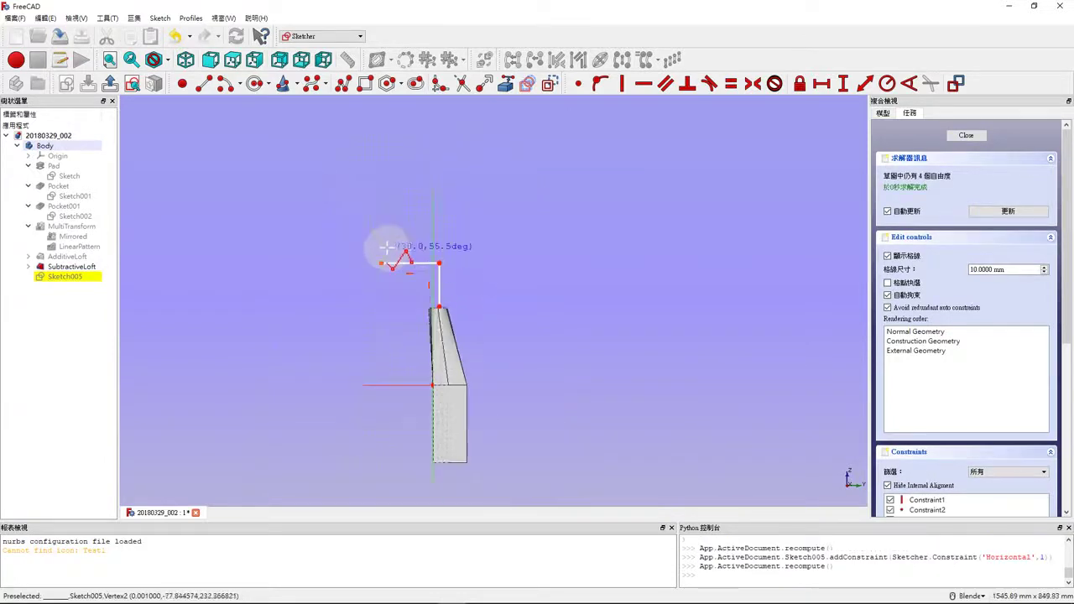
left_click(382, 202)
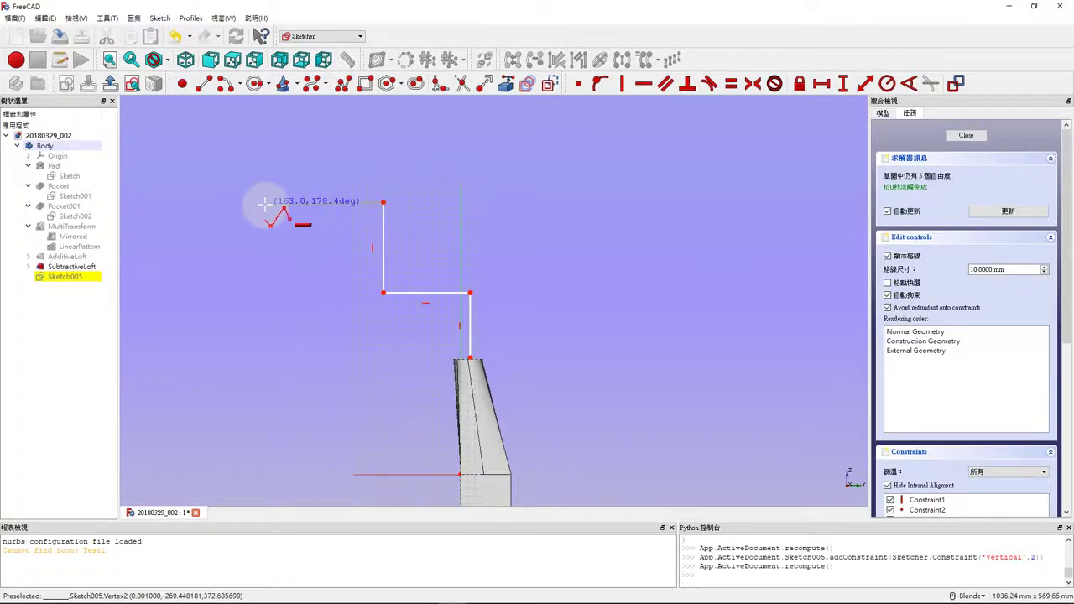
left_click(265, 203)
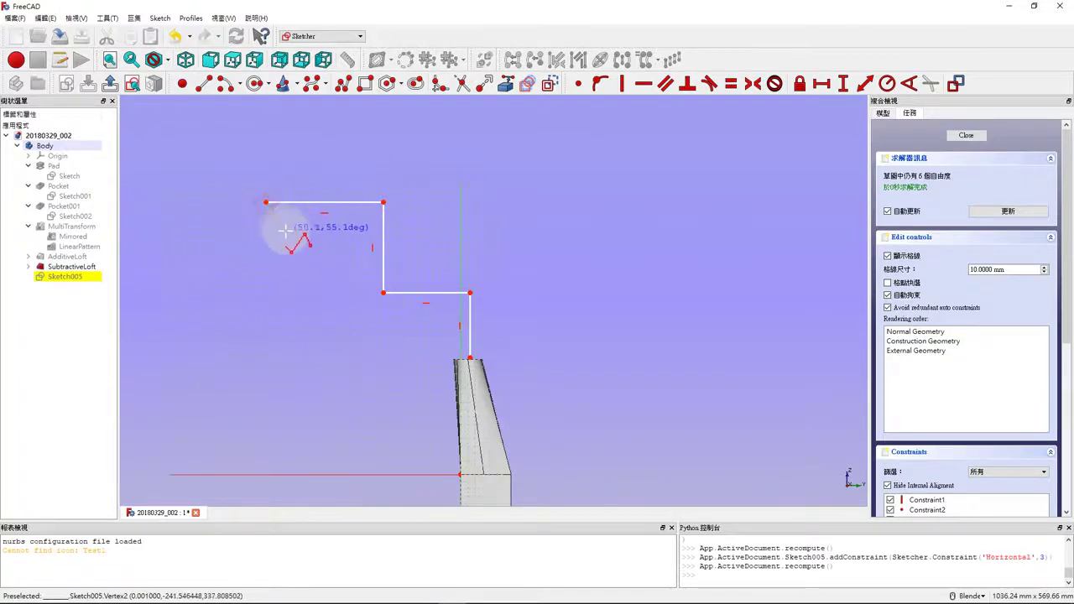
scroll(269, 210, "down", 3)
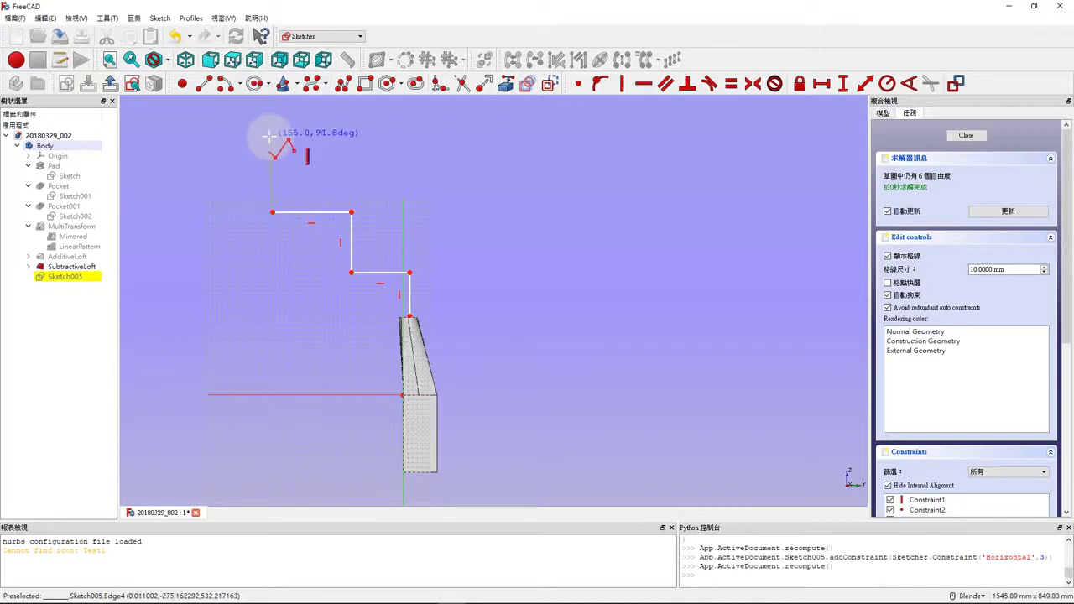
left_click(271, 138)
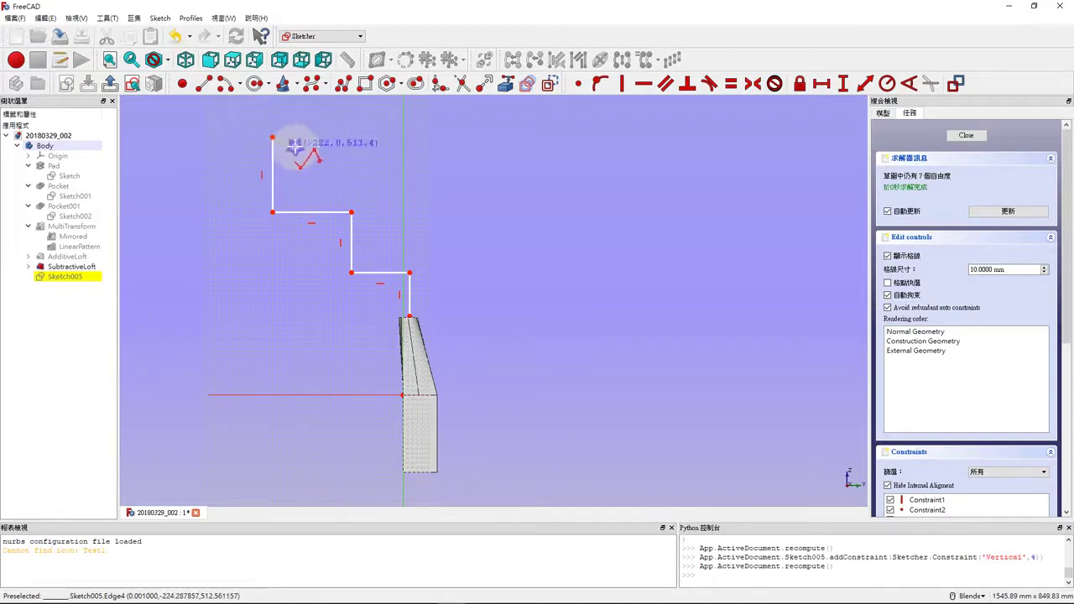
key("Escape")
scroll(412, 299, "down", 2)
scroll(417, 294, "up", 2)
scroll(417, 294, "up", 2)
left_click(440, 85)
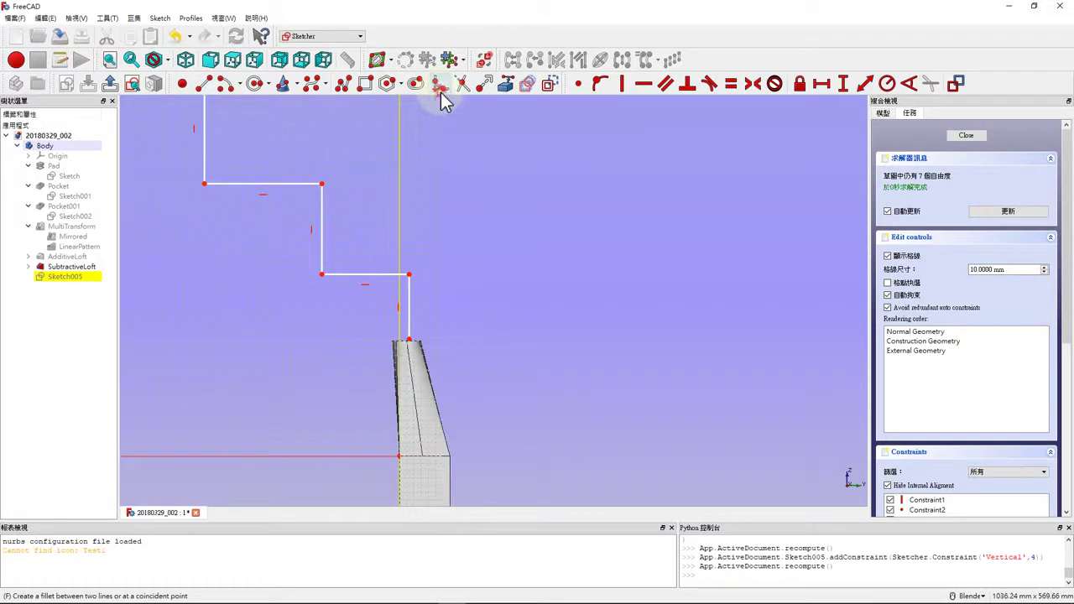
Fillet the lowest corner and the second corner of the stepped path
scroll(407, 281, "up", 5)
scroll(413, 210, "up", 3)
left_click(415, 205)
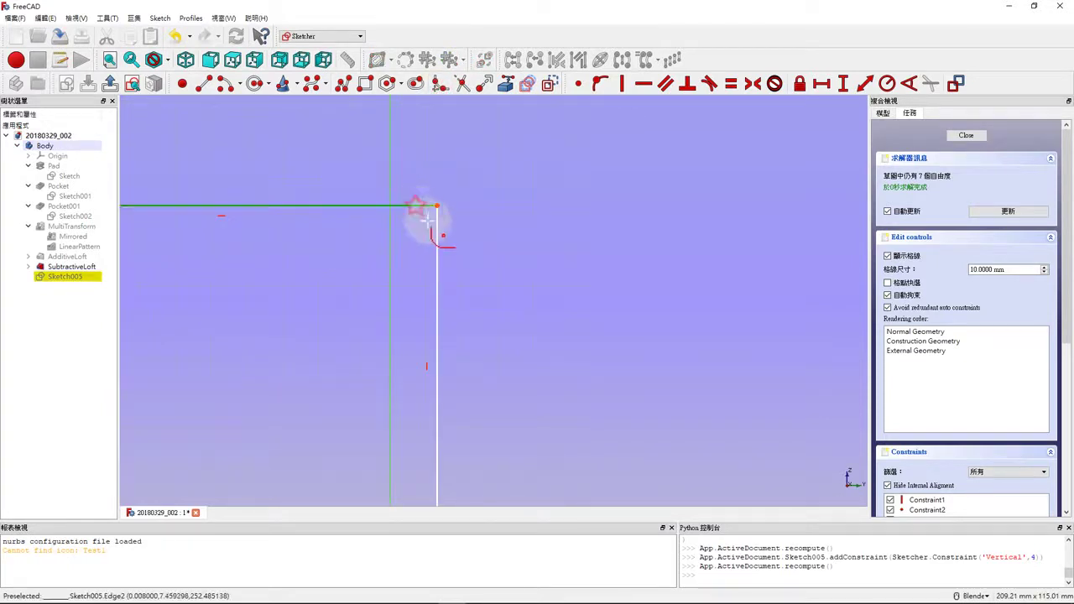
left_click(437, 232)
scroll(428, 235, "down", 3)
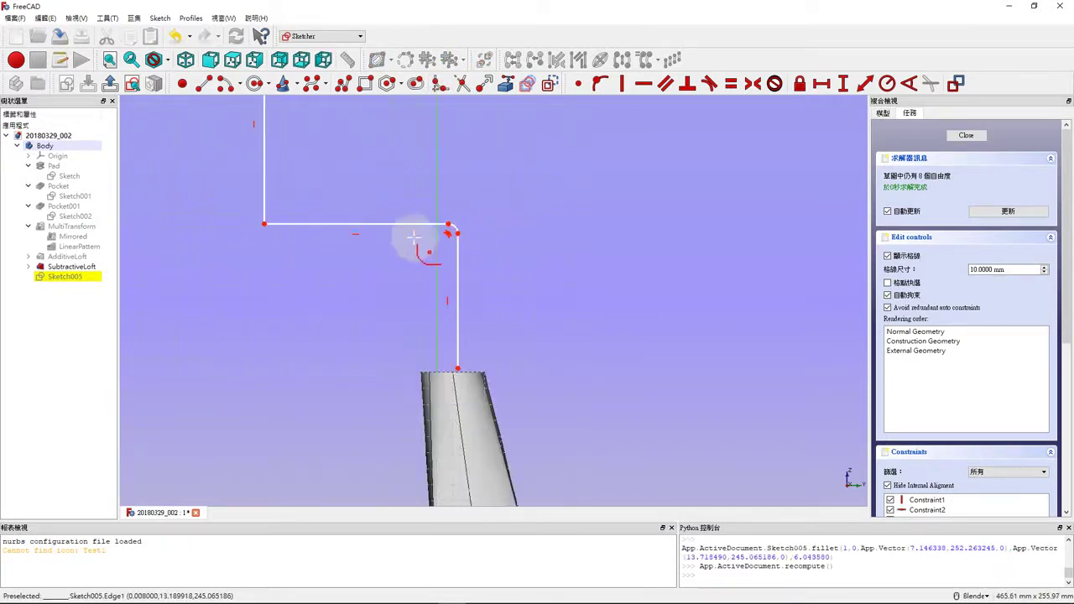
left_click(273, 224)
left_click(263, 206)
scroll(277, 230, "down", 5)
scroll(277, 185, "up", 2)
scroll(270, 185, "up", 2)
Fillet the third and top-left corners, then select the path start point and sketch origin
left_click(270, 201)
left_click(282, 217)
scroll(285, 220, "down", 3)
scroll(259, 196, "up", 3)
scroll(270, 199, "up", 2)
left_click(266, 199)
left_click(305, 233)
scroll(315, 237, "down", 3)
scroll(340, 242, "up", 2)
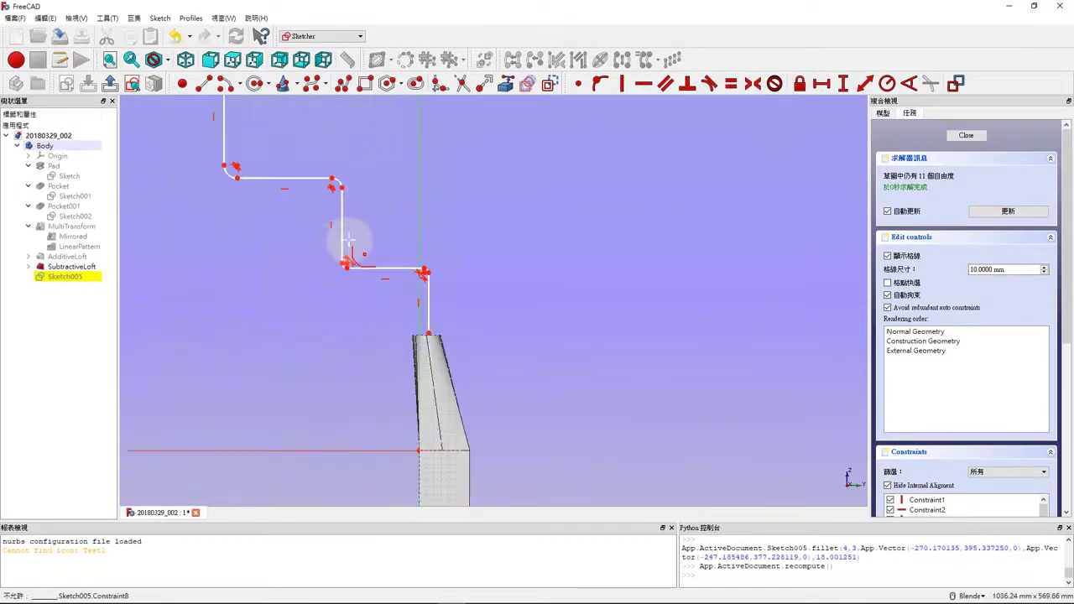
scroll(461, 279, "up", 3)
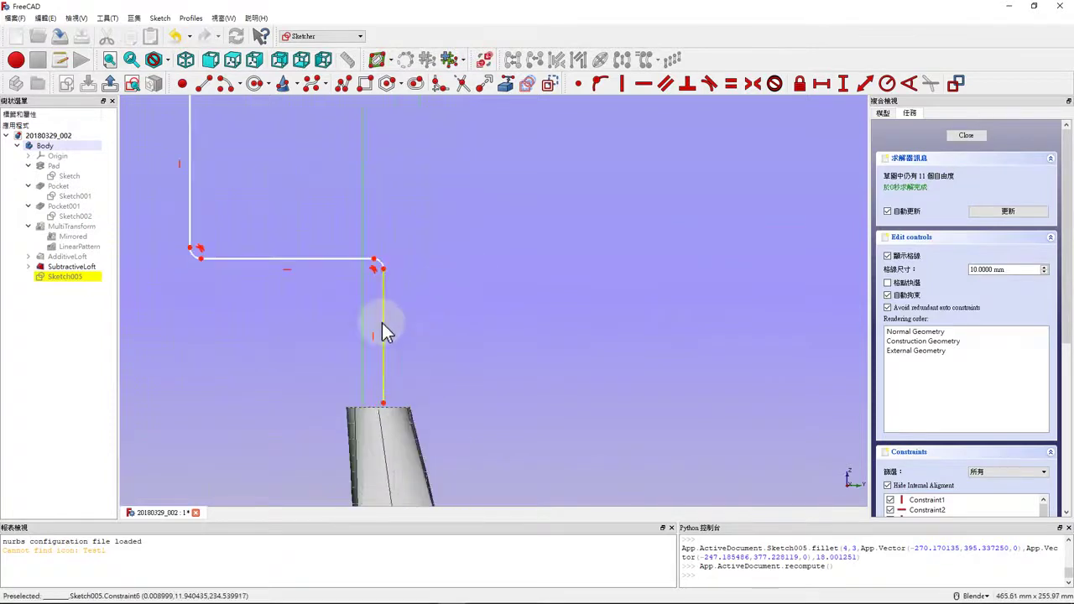
scroll(513, 248, "down", 3)
scroll(455, 411, "up", 3)
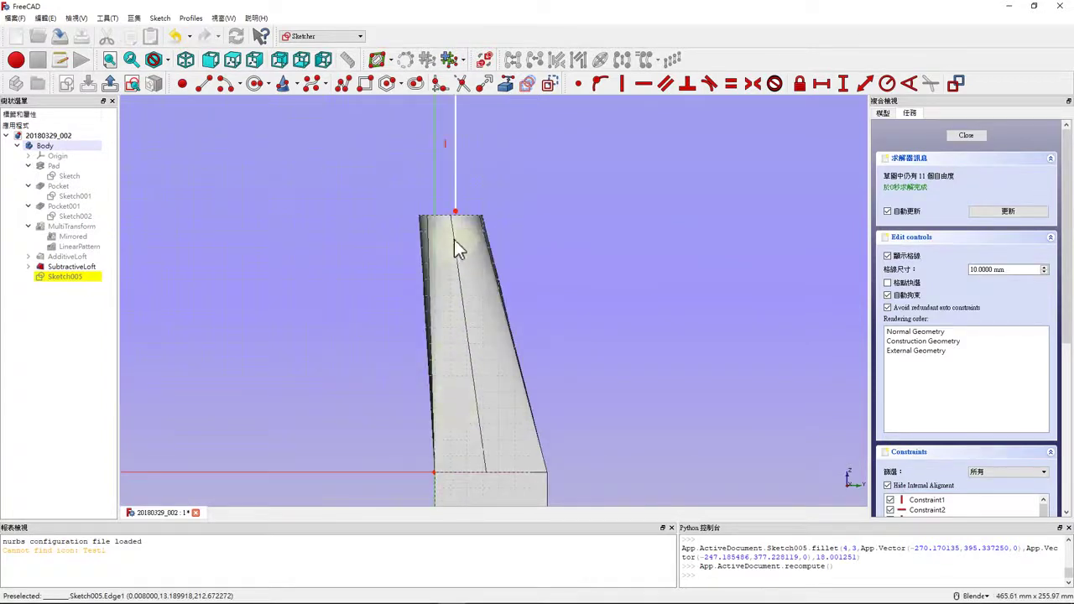
left_click(455, 213)
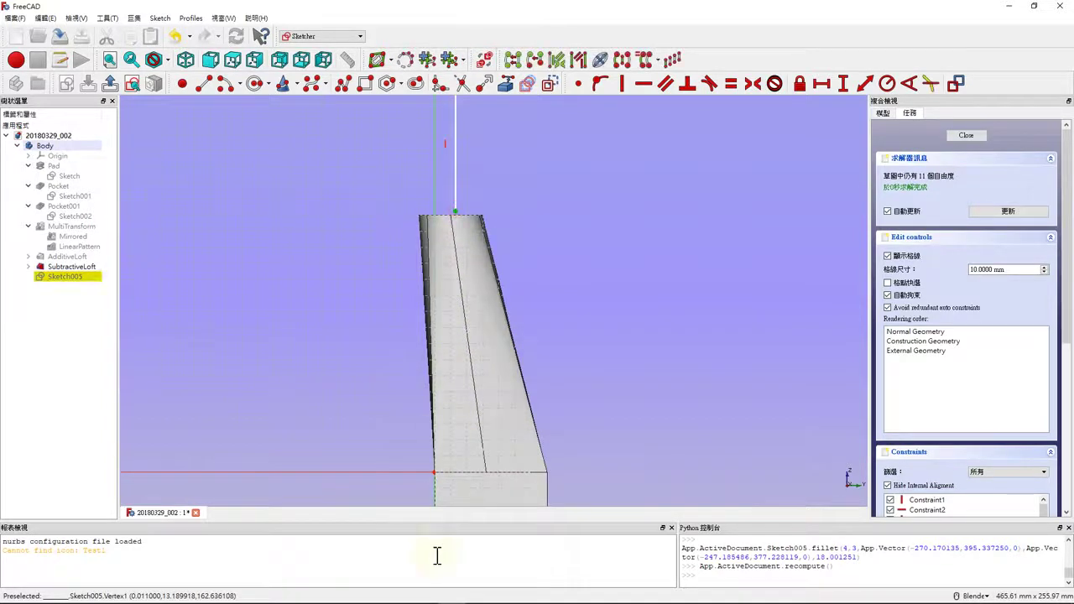
left_click(434, 479)
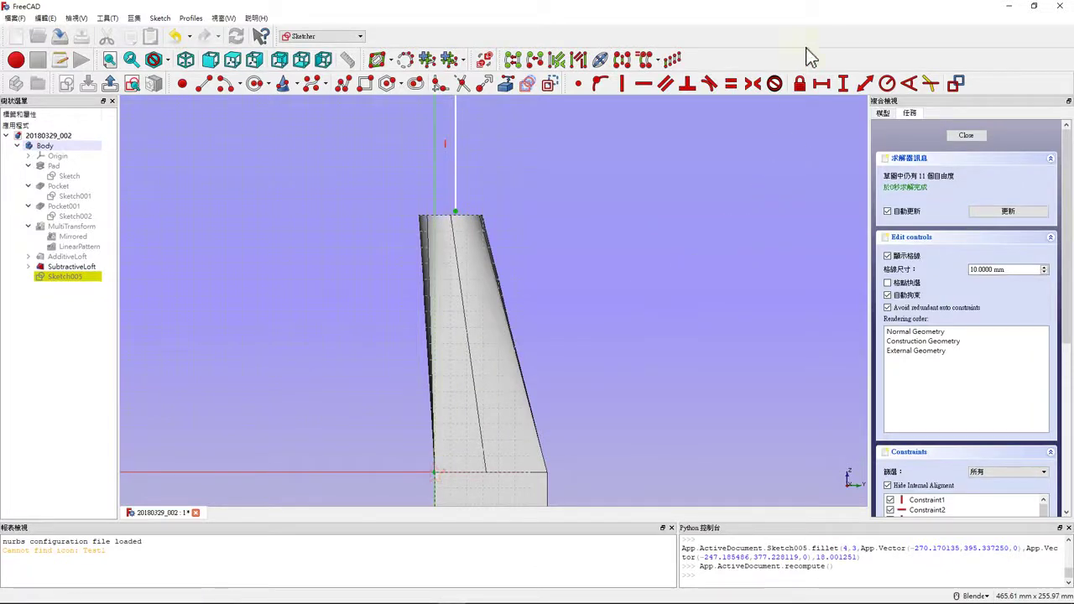
Lock the path start to the origin and set its vertical offset to -160 mm
left_click(800, 88)
middle_click_drag(668, 104, 451, 233)
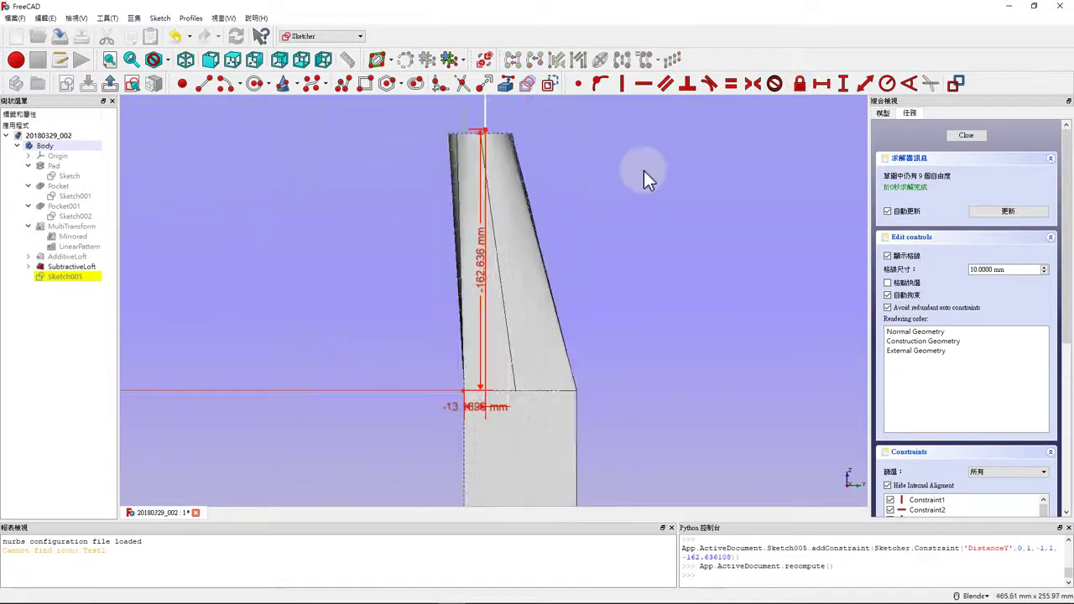
left_click_drag(427, 265, 307, 255)
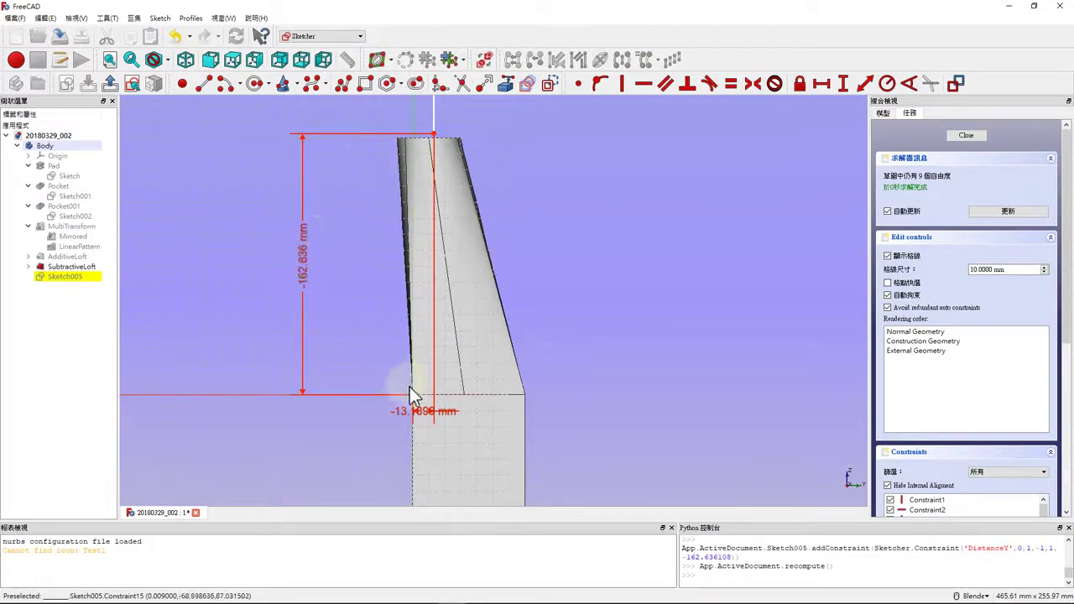
left_click_drag(429, 409, 539, 438)
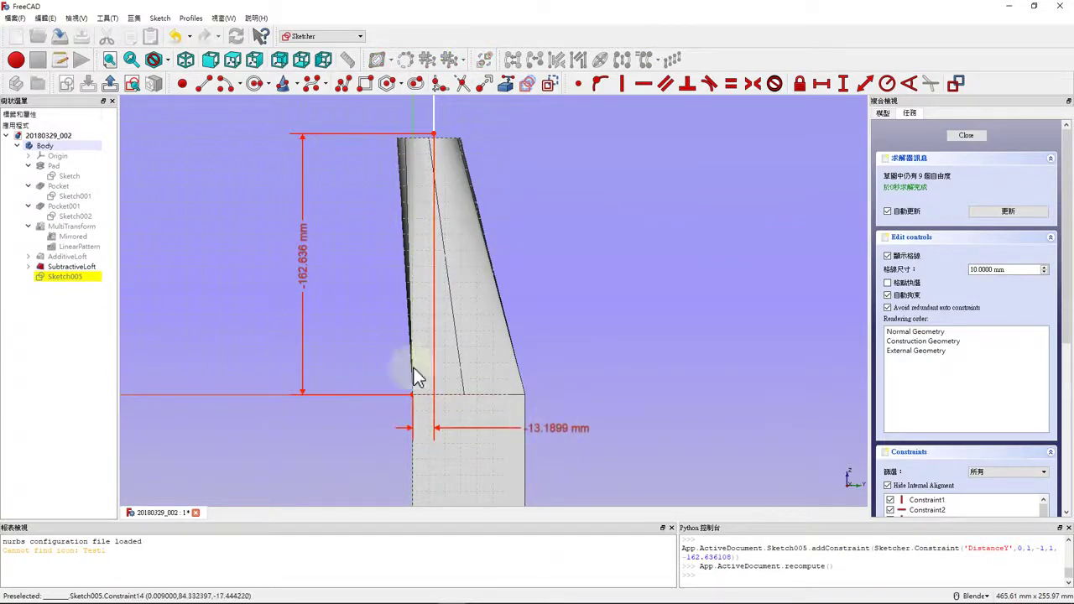
mouse_move(297, 258)
left_mouse_down()
mouse_move(619, 237)
mouse_move(597, 237)
left_mouse_up()
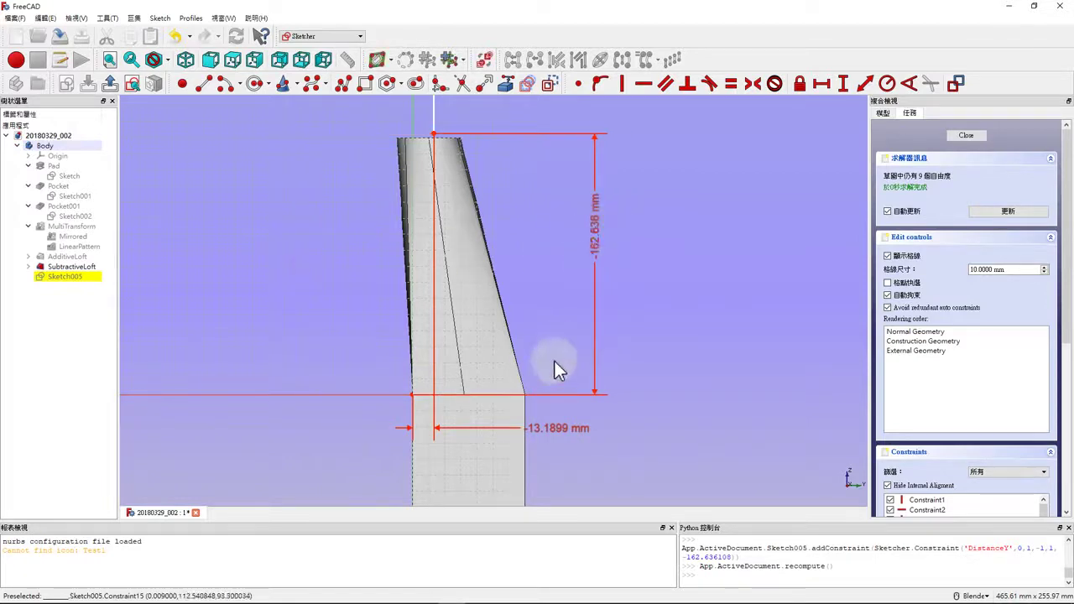
double_click(594, 239)
type("-160")
key("Return")
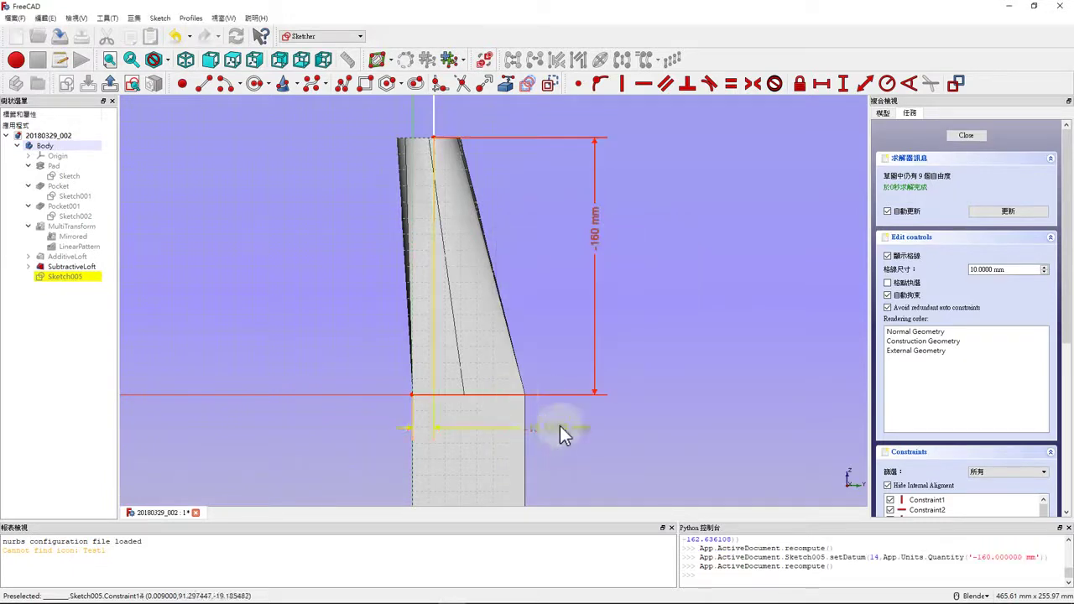
Set the path start's horizontal offset to -10 mm
left_click_drag(559, 428, 635, 438)
double_click(636, 437)
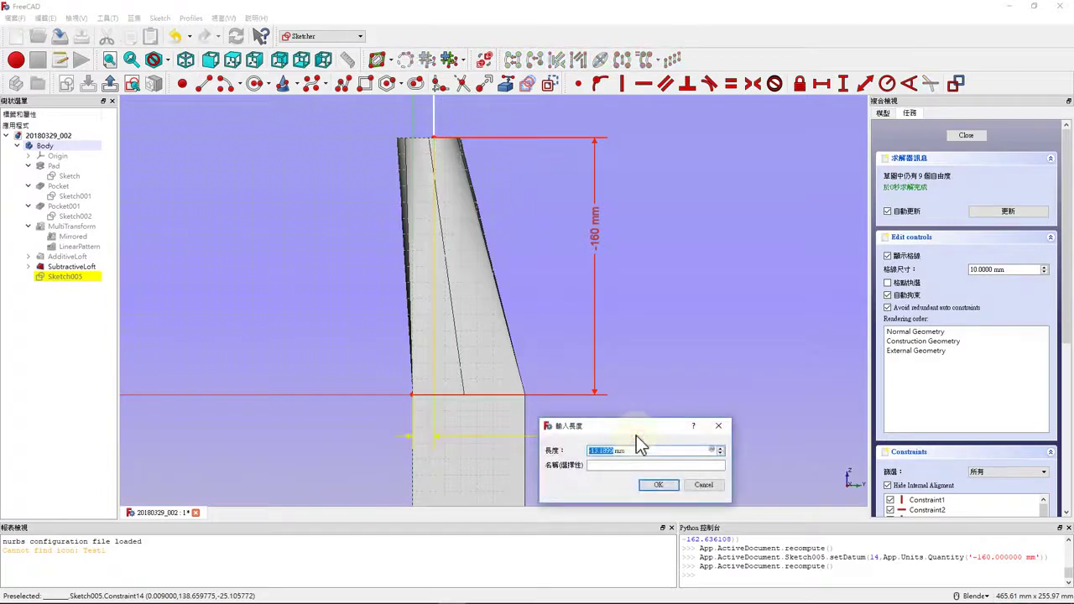
type("0")
key("Return")
Fillet the upper path corner and reshape the new arc
scroll(587, 395, "down", 2)
scroll(571, 386, "down", 2)
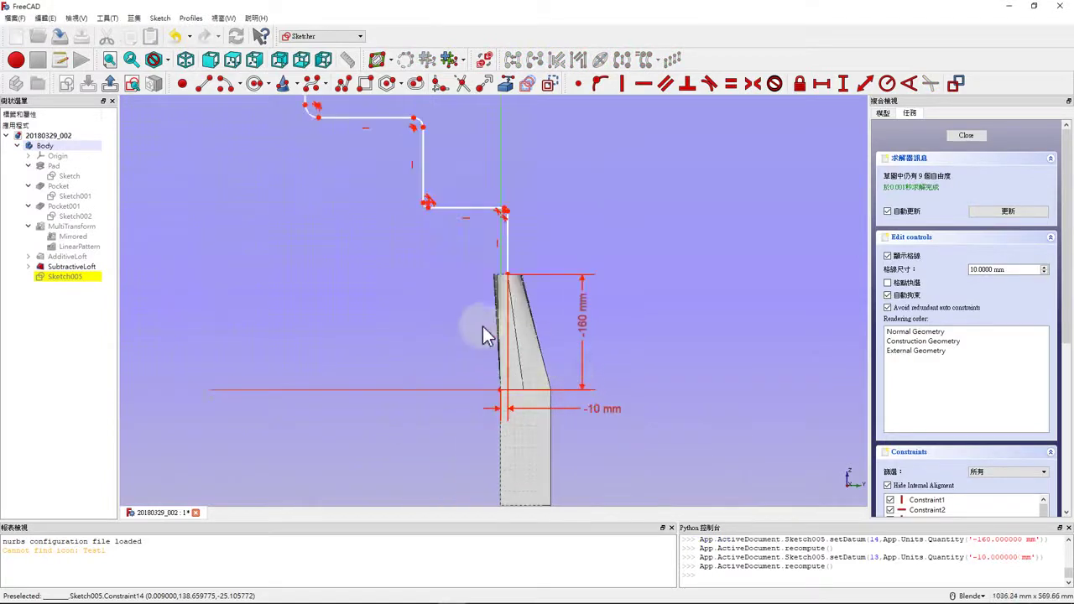
scroll(584, 278, "down", 2)
scroll(579, 277, "up", 2)
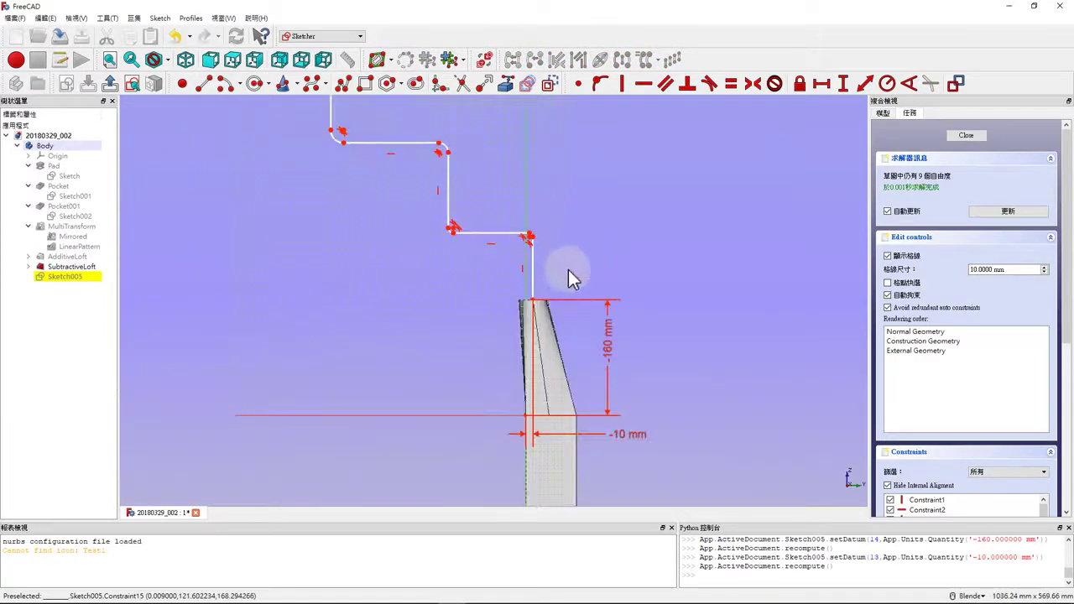
scroll(537, 290, "up", 2)
scroll(558, 302, "down", 2)
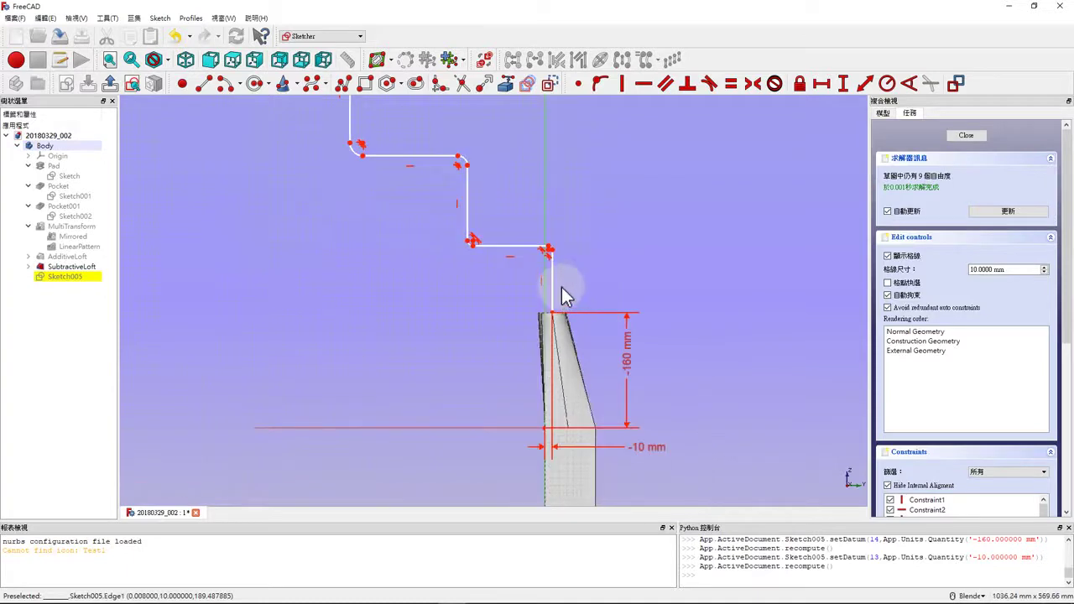
scroll(587, 311, "up", 3)
scroll(529, 294, "down", 1)
scroll(486, 210, "down", 1)
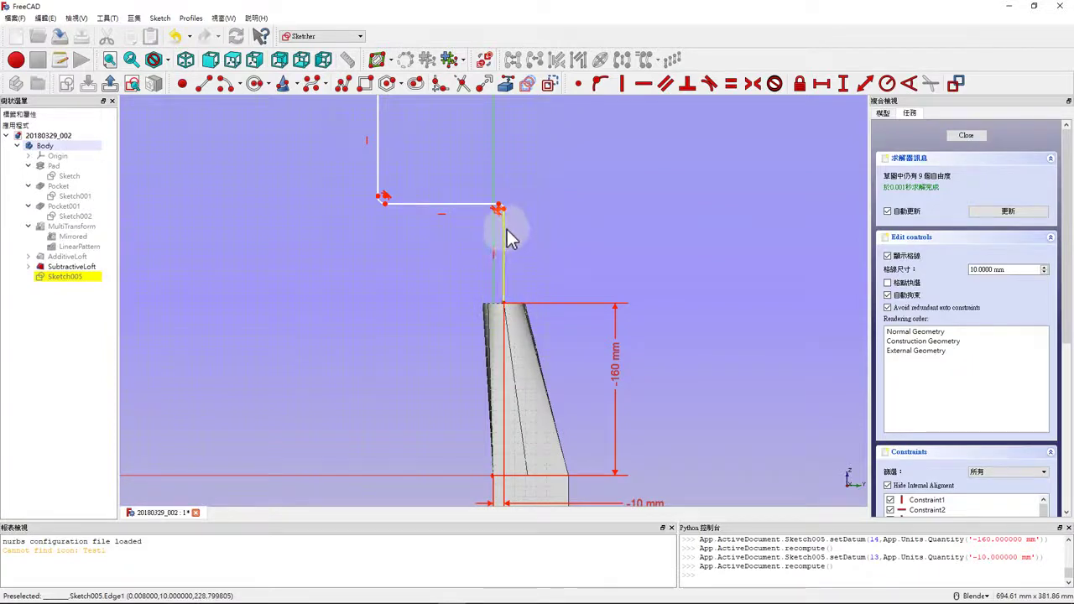
scroll(498, 222, "up", 5)
key("f")
left_click(495, 144)
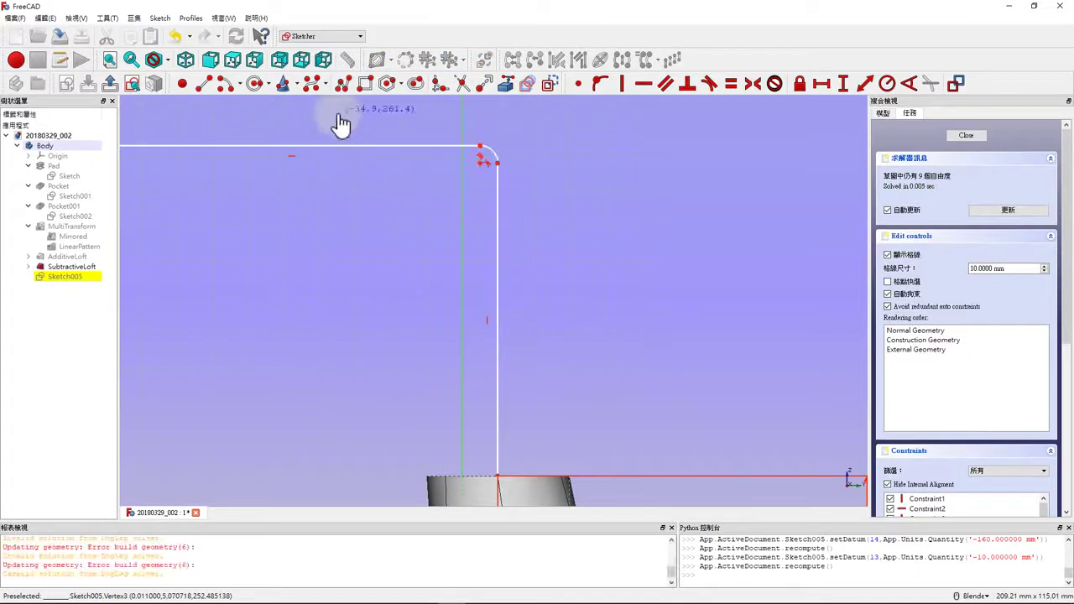
left_click_drag(433, 153, 401, 178)
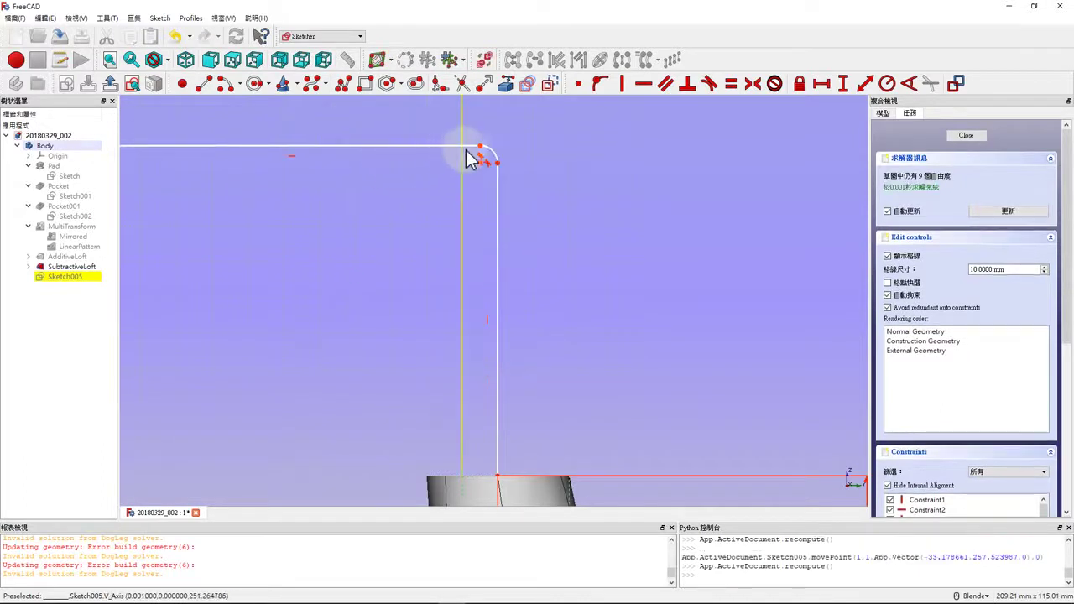
Give the first vertical line a 40 mm length and its bend a 30 mm radius
left_click_drag(487, 156, 428, 242)
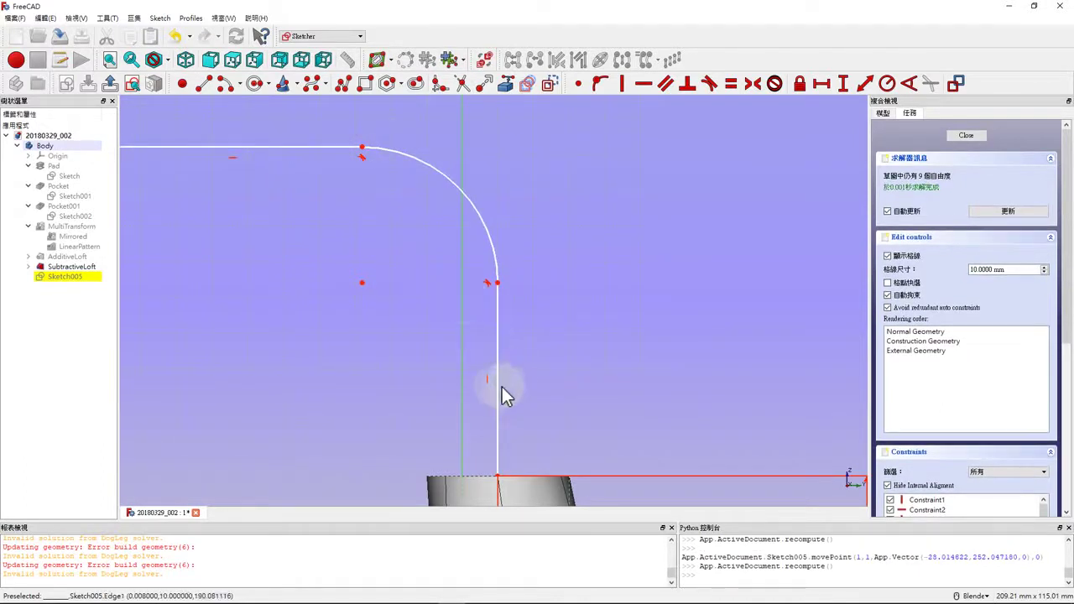
left_click(498, 394)
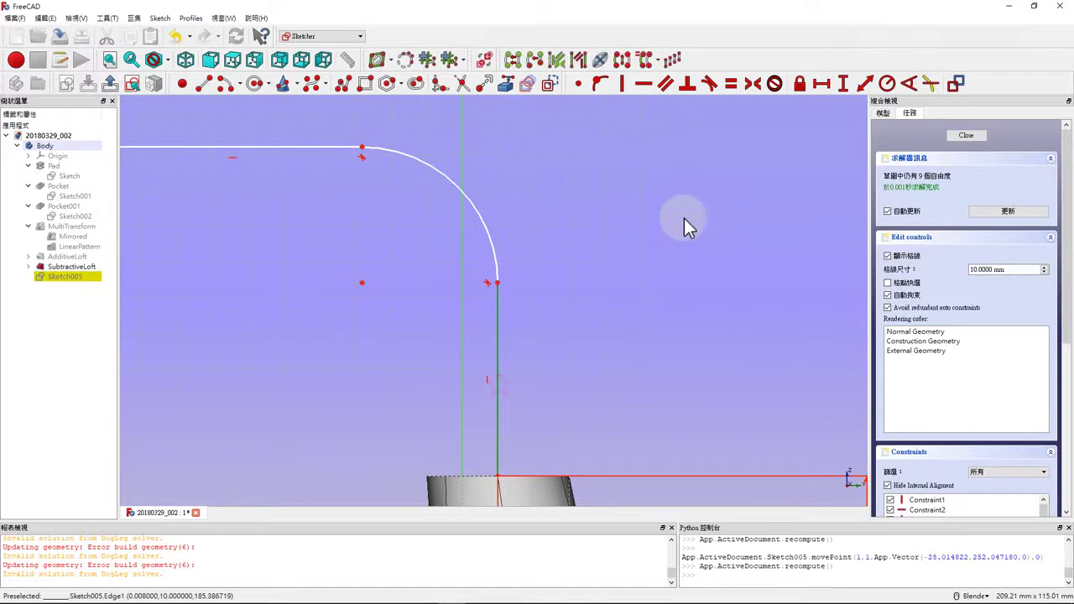
left_click(843, 84)
type("40mm")
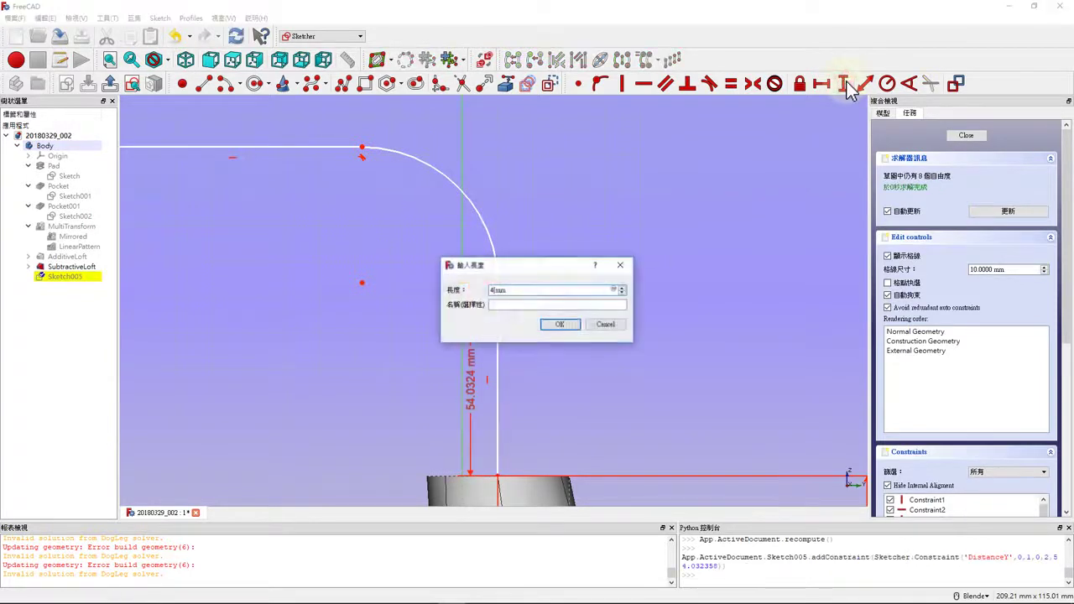
key("Return")
left_click(481, 257)
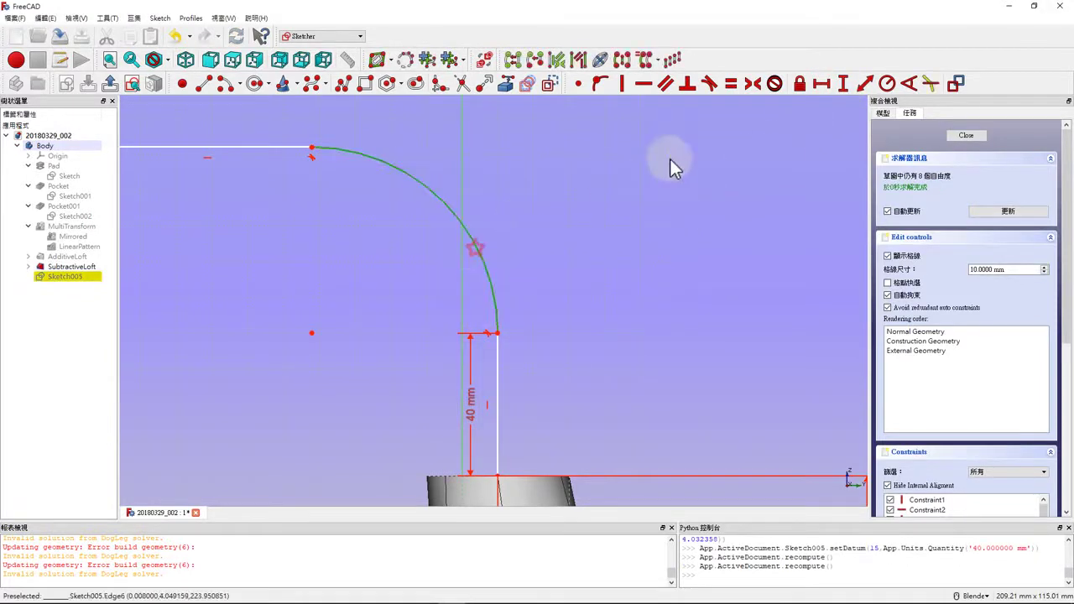
left_click(888, 87)
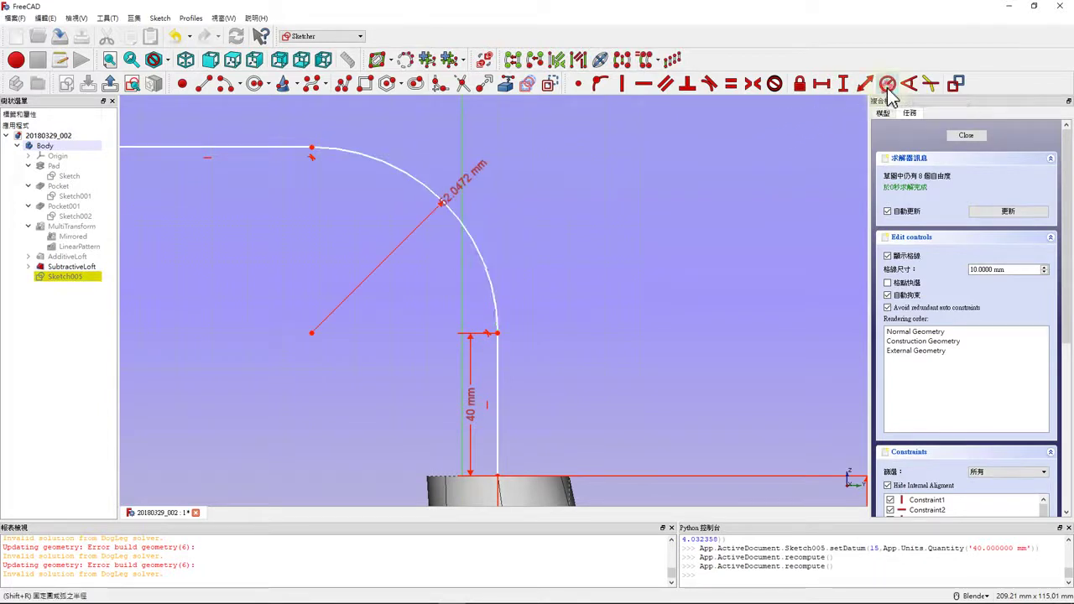
type("30")
key("Return")
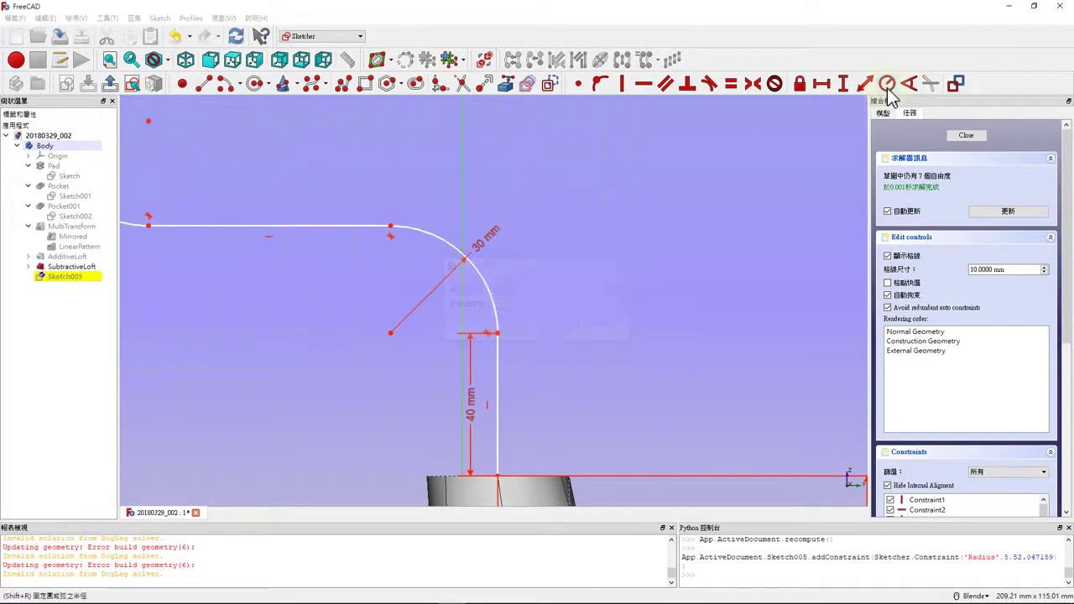
Set the horizontal run to 20 mm and the next bend's radius to 30 mm
left_click(340, 225)
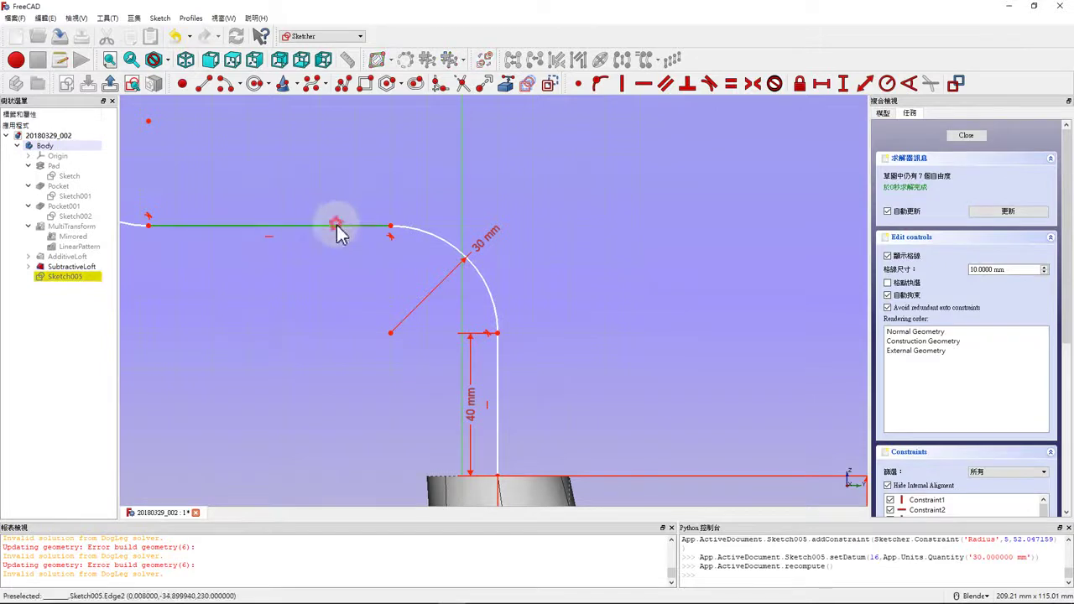
left_click(822, 84)
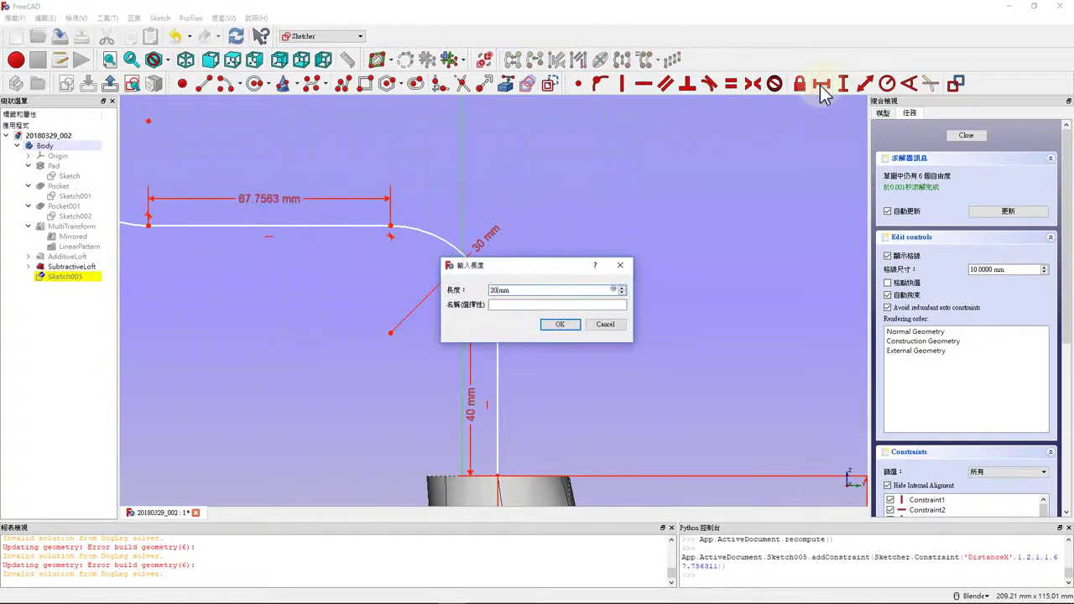
key("Return")
scroll(852, 139, "down", 3)
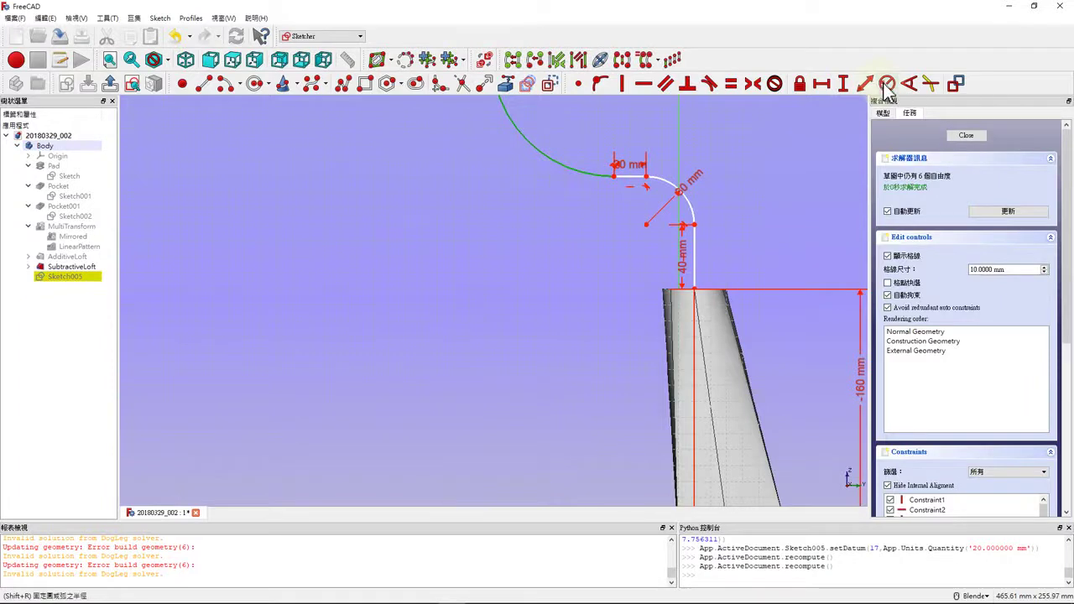
left_click(887, 91)
type("30")
key("Return")
Give the next vertical path line a 30 mm length and the following arc a 40 mm radius
scroll(604, 202, "down", 3)
scroll(592, 181, "up", 5)
left_click(573, 176)
left_click(843, 87)
type("30")
key("Return")
scroll(465, 260, "down", 2)
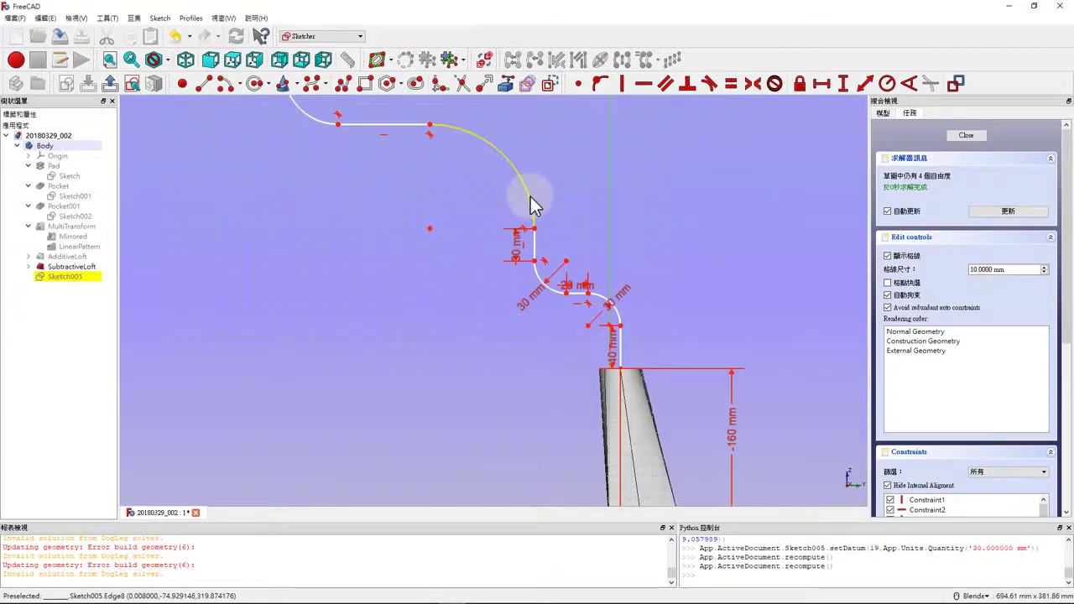
left_click(534, 205)
left_click(886, 88)
type("40")
key("Return")
Set the upper horizontal line to 15 mm and the large upper arc radius to 30 mm
scroll(474, 235, "up", 3)
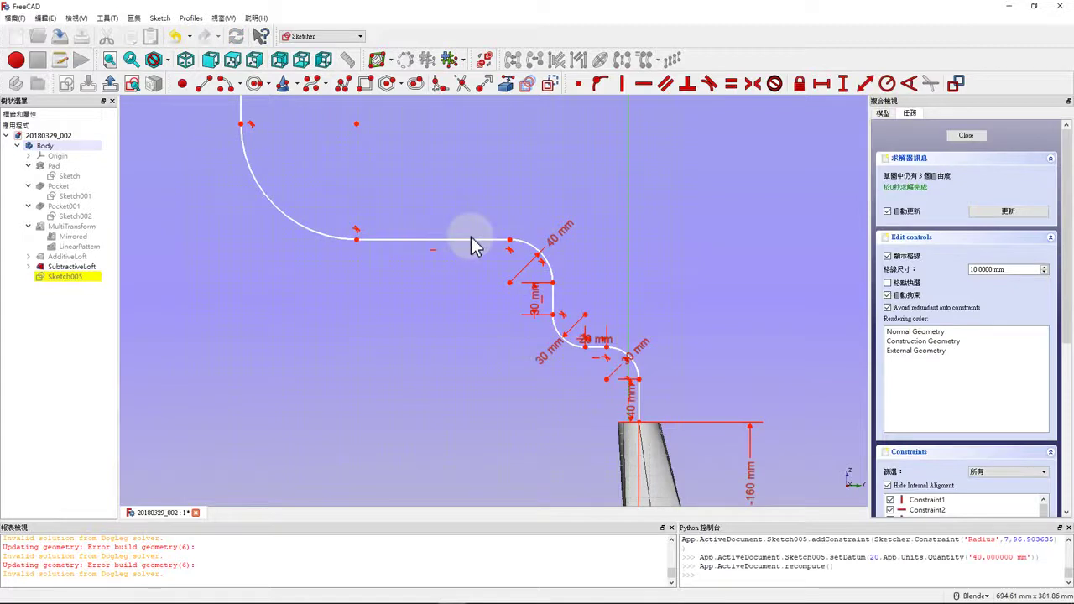
left_click(471, 241)
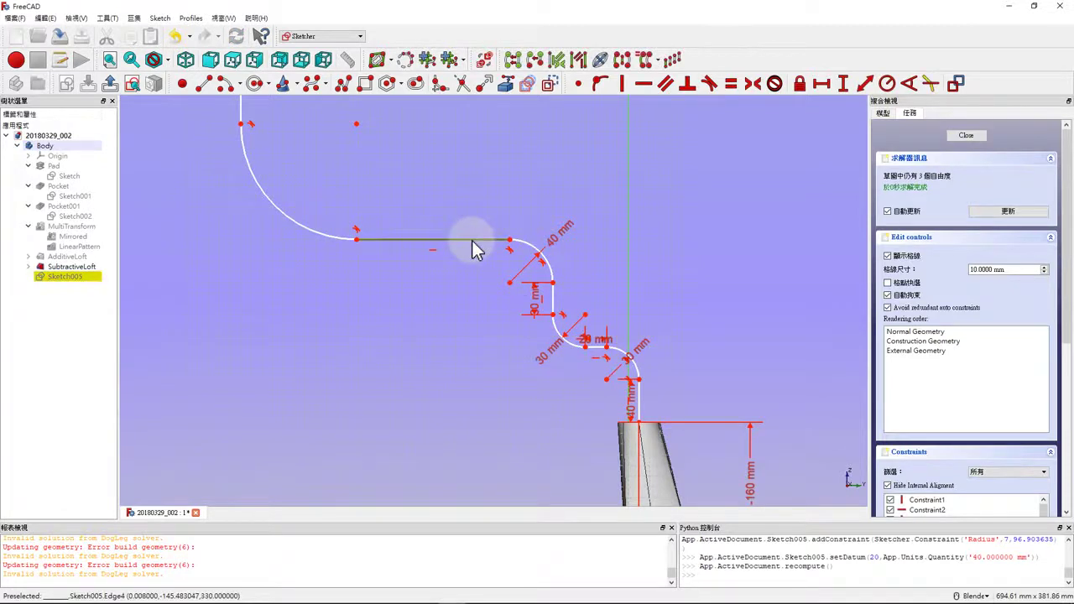
left_click(825, 84)
type("15")
key("Return")
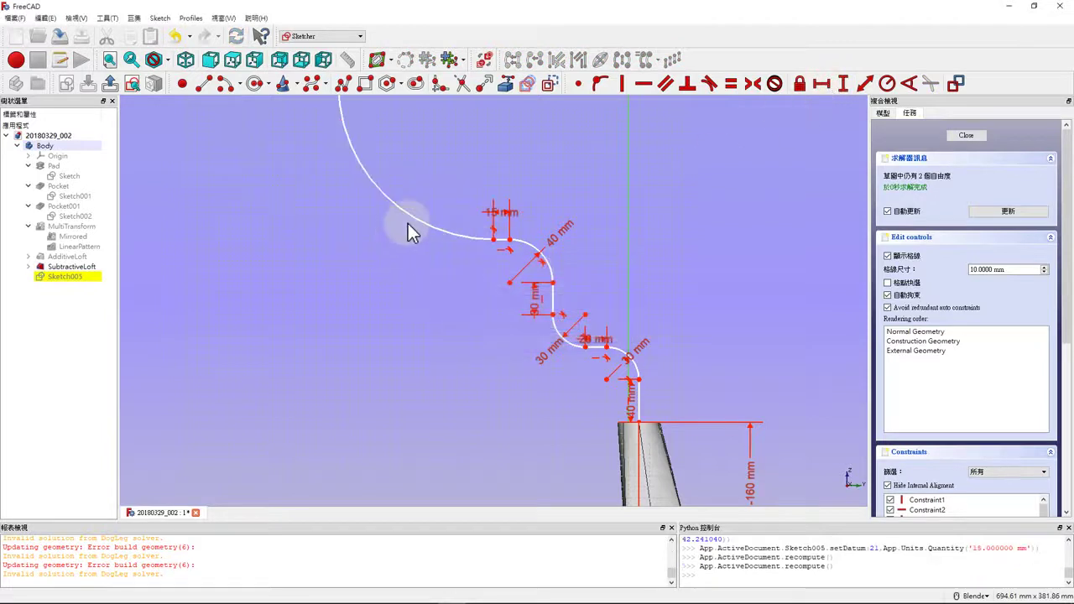
left_click(419, 224)
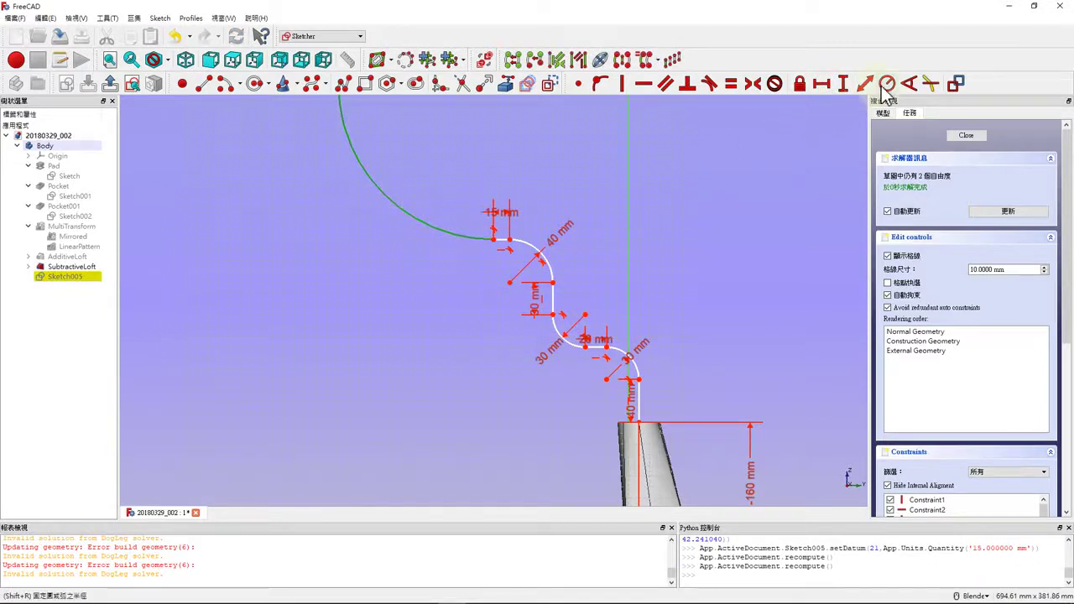
left_click(885, 85)
key("Return")
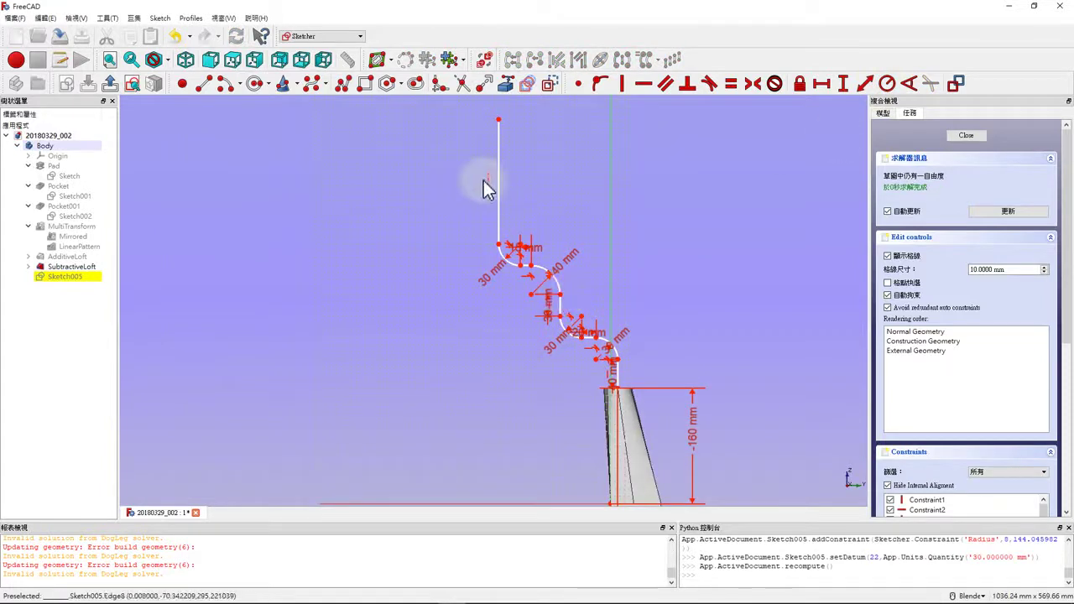
Constrain the top vertical line to 40 mm and close the Sketch005 path sketch
left_click(498, 181)
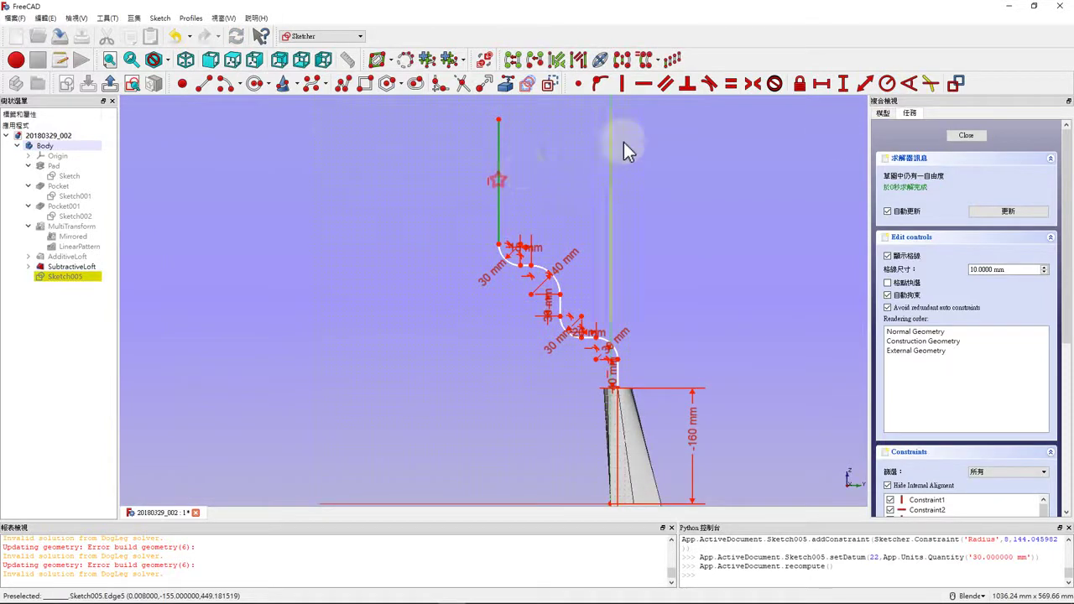
left_click(843, 84)
key("Return")
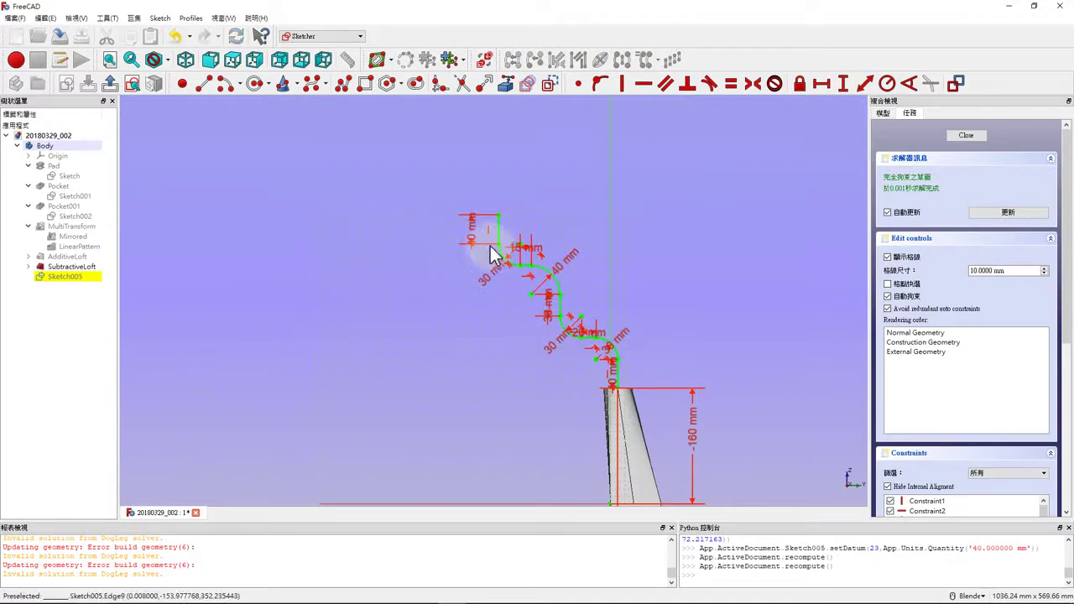
scroll(537, 285, "up", 2)
scroll(501, 294, "up", 2)
scroll(501, 294, "down", 2)
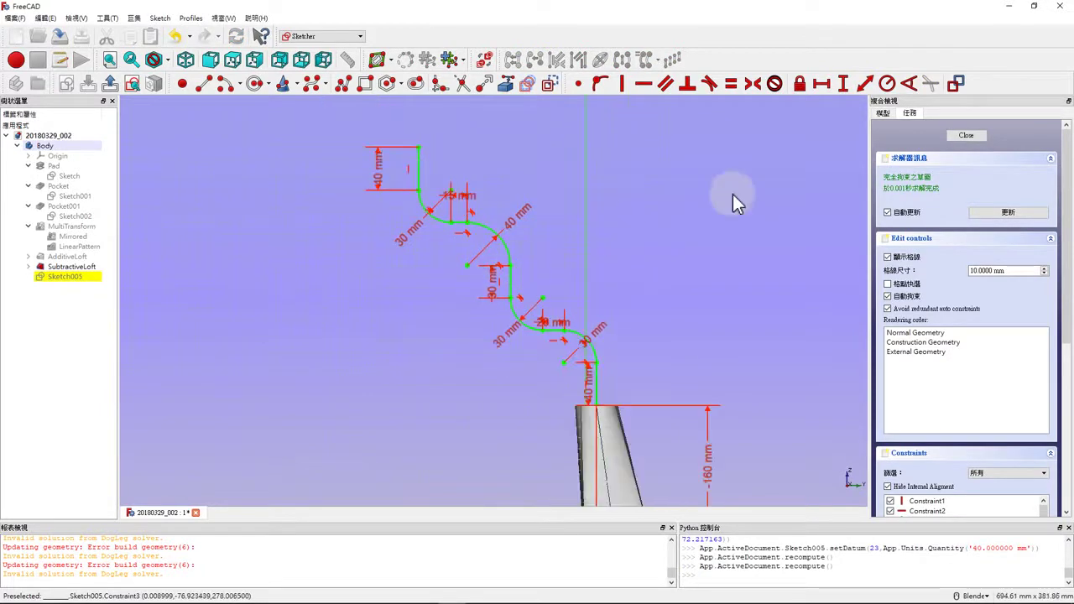
left_click(967, 136)
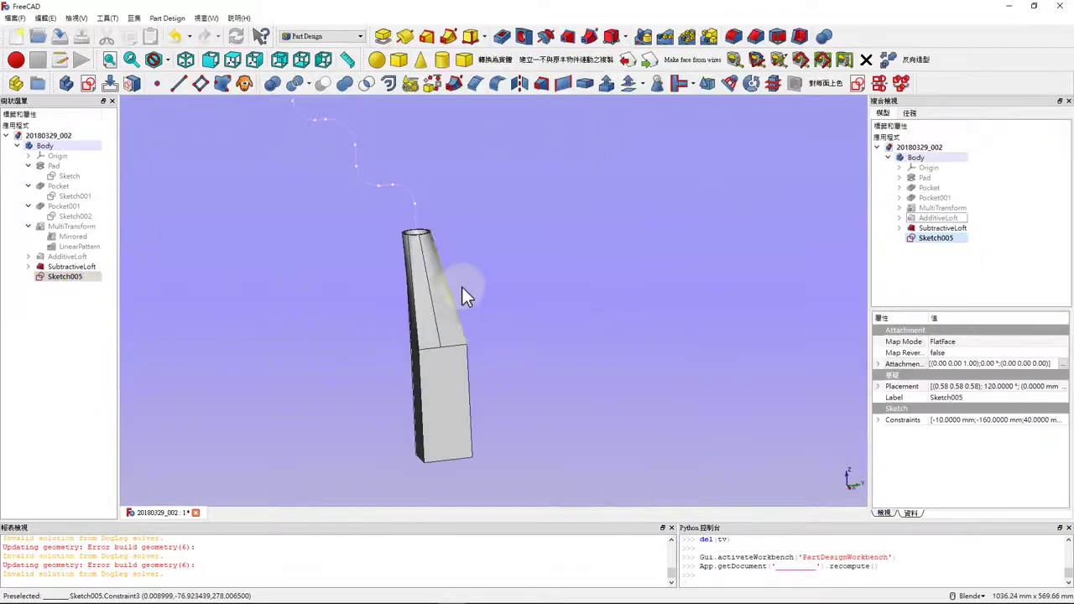
Save the document and orbit to see the path above the tube
key("ctrl+s")
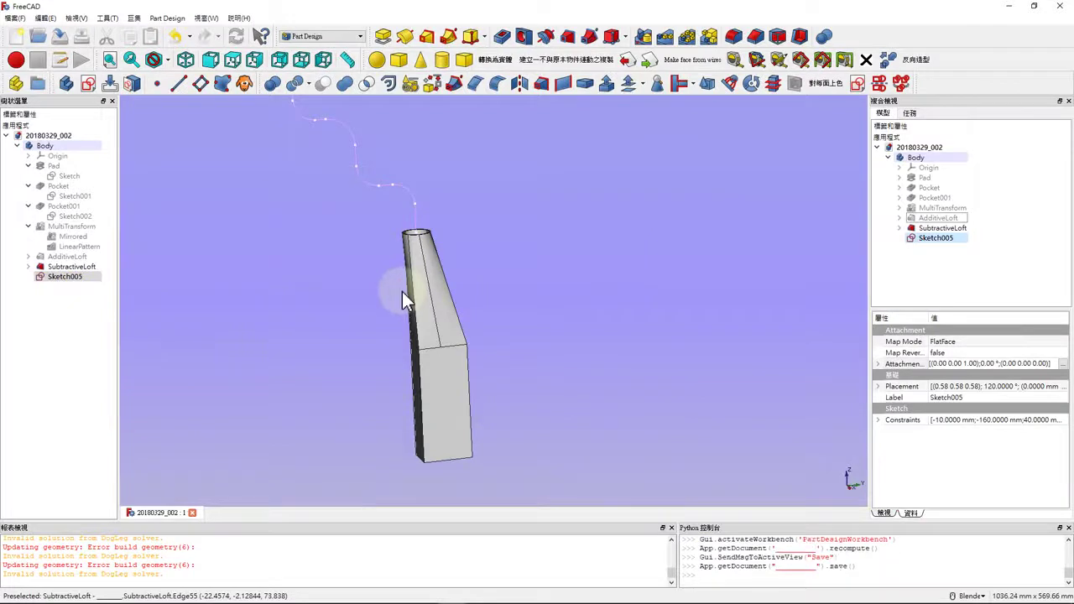
scroll(406, 251, "up", 3)
mouse_move(393, 309)
middle_mouse_down()
mouse_move(431, 318)
mouse_move(467, 356)
middle_mouse_up()
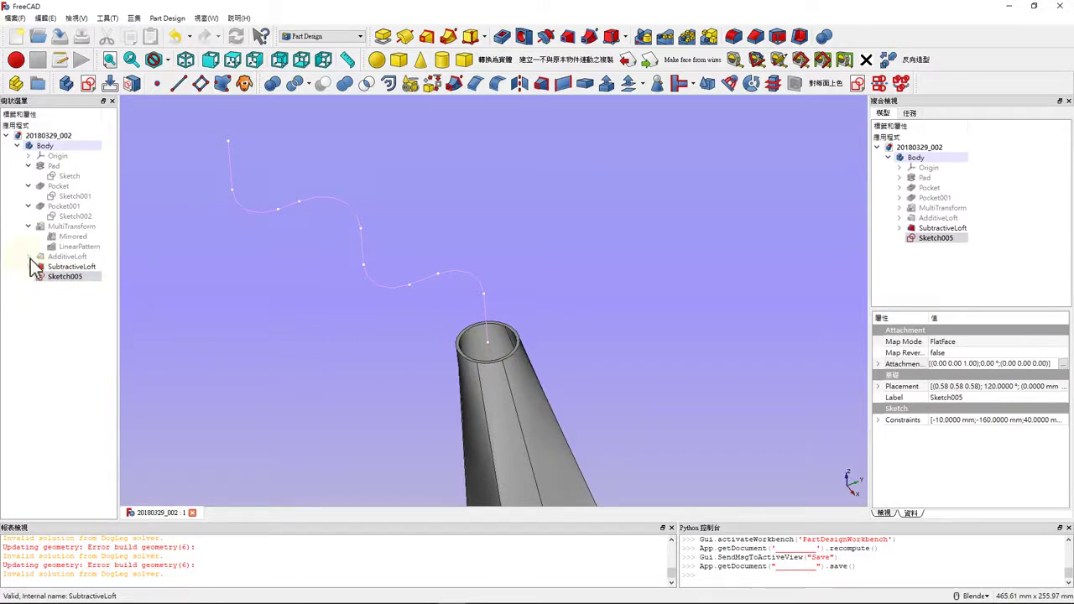
Expand AdditiveLoft and briefly show, then hide, its top profile Sketch003
left_click(28, 257)
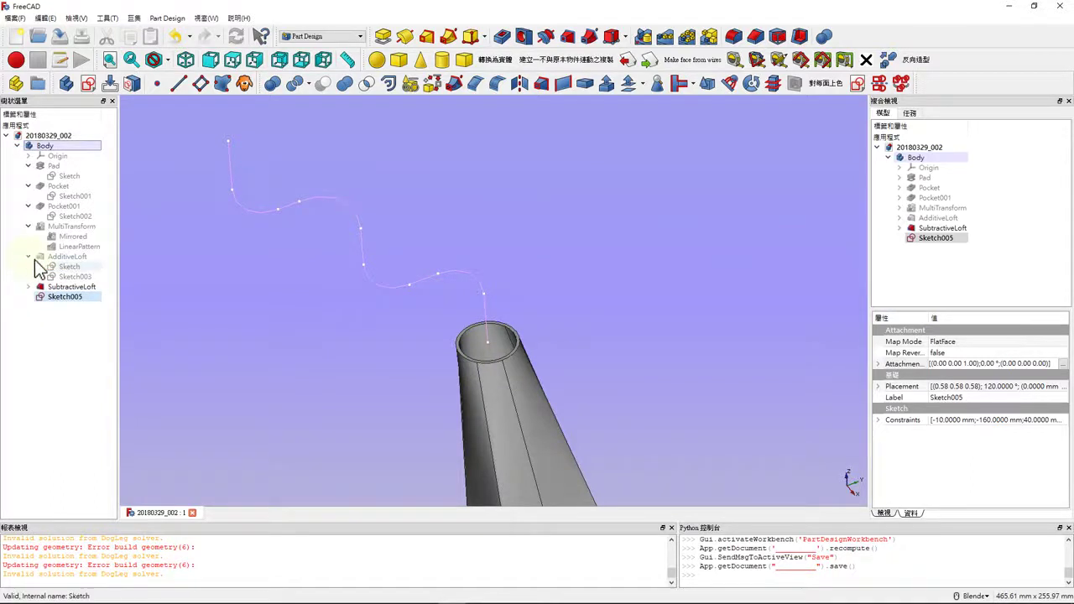
left_click(74, 285)
left_click(77, 277)
key("space")
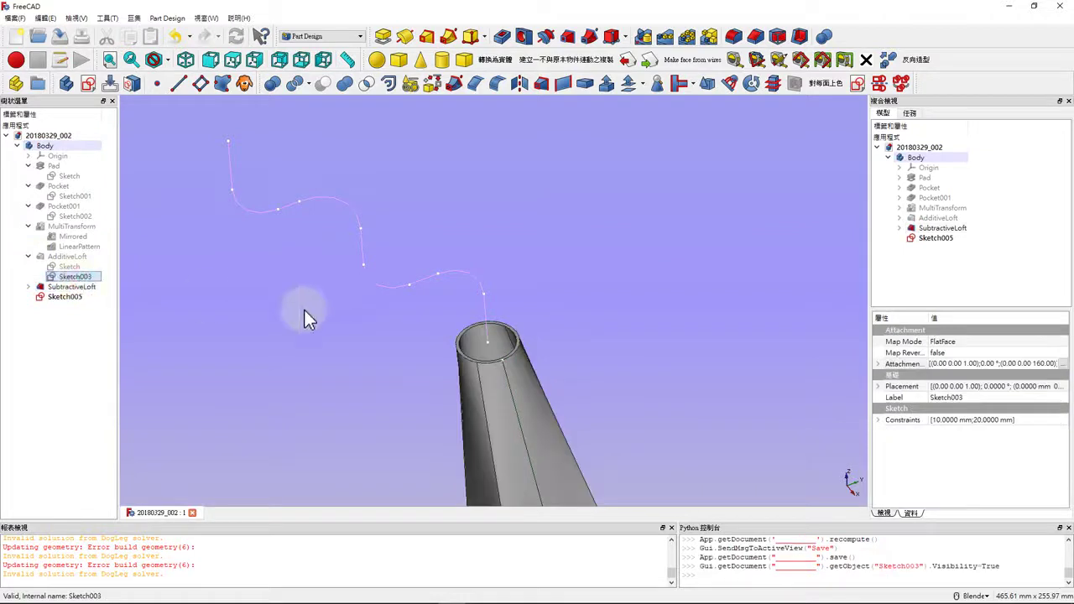
scroll(561, 361, "up", 3)
scroll(426, 376, "down", 2)
scroll(336, 373, "up", 3)
key("space")
key("space")
Select Sketch003 as the sweep profile and start a new Additive Pipe
left_click(30, 287)
scroll(410, 355, "down", 3)
scroll(355, 355, "up", 2)
scroll(433, 387, "down", 1)
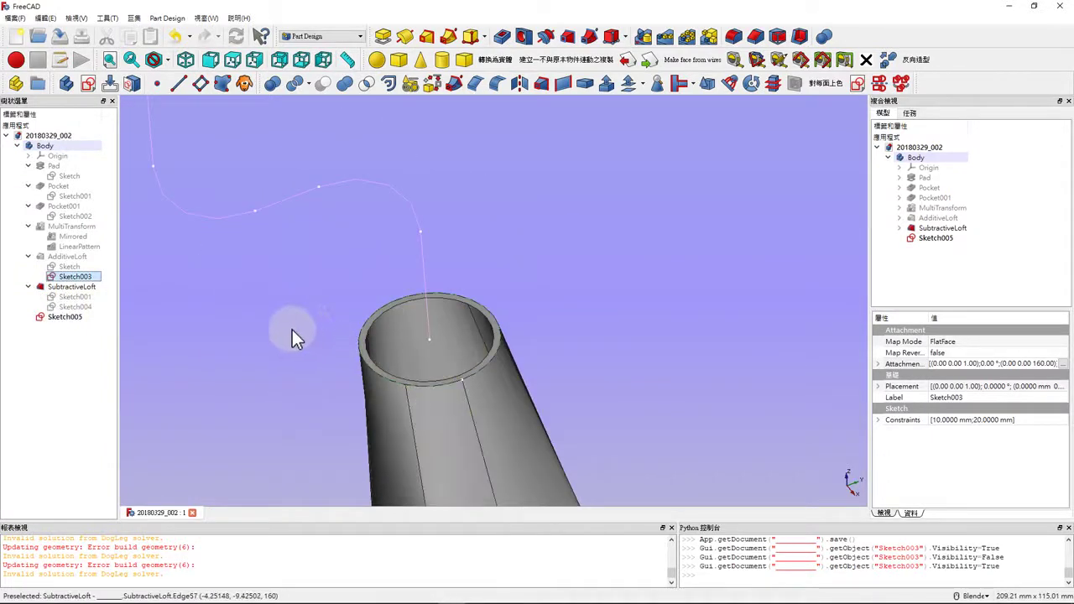
left_click(84, 277)
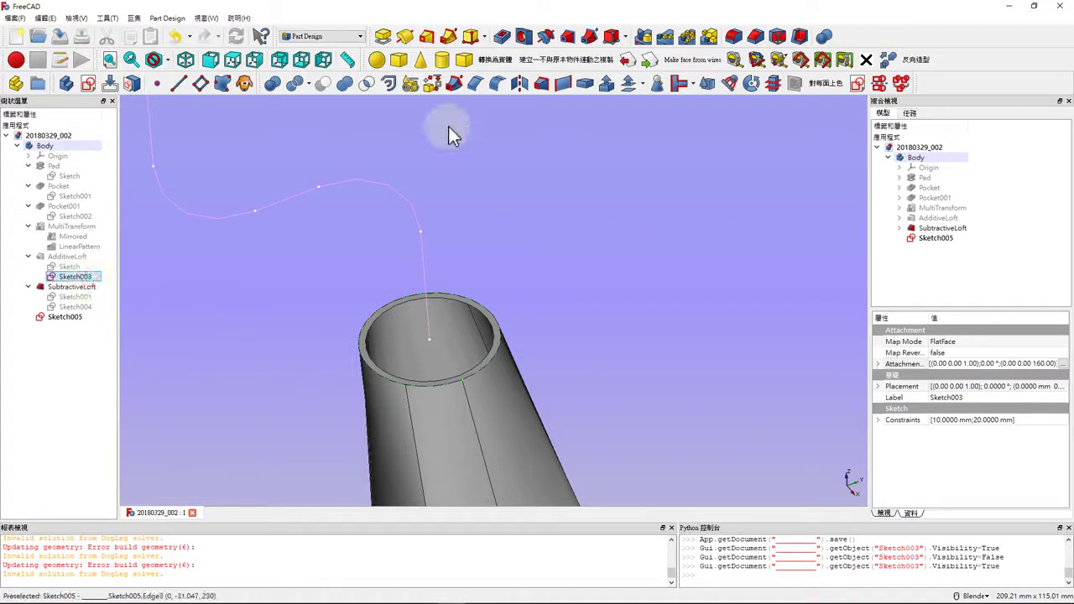
left_click(449, 38)
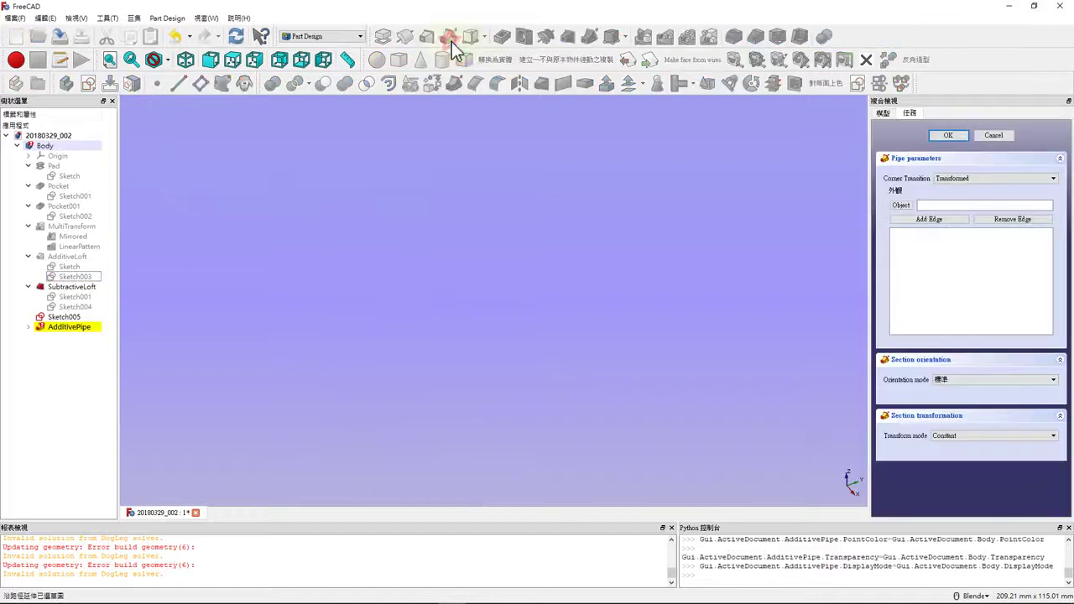
Add the first three Sketch005 path edges to the pipe sweep
left_click(934, 220)
scroll(354, 243, "up", 5)
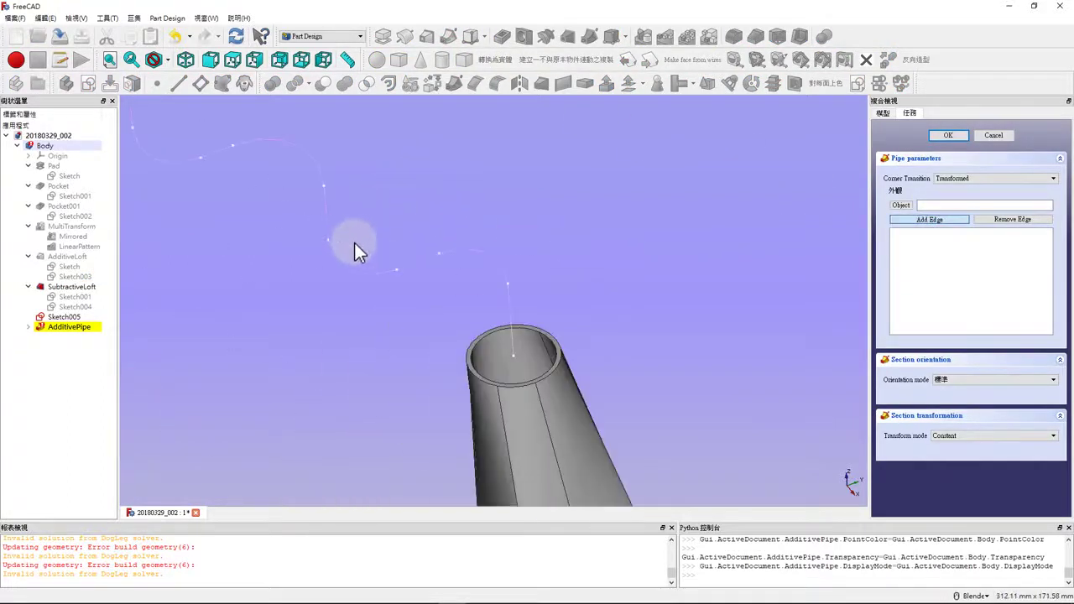
scroll(535, 323, "up", 1)
left_click(496, 305)
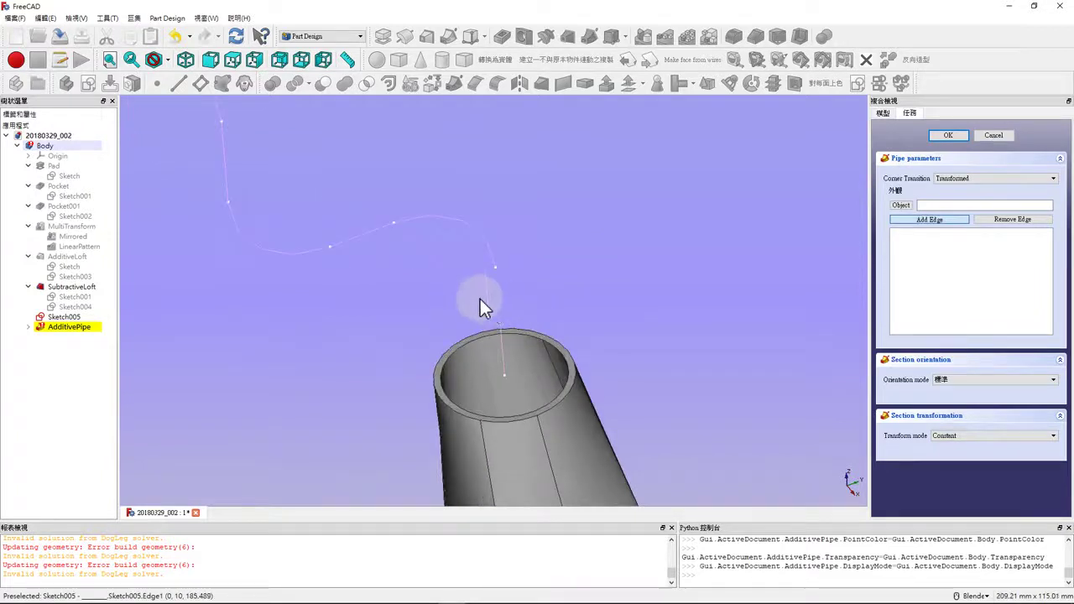
left_click(109, 60)
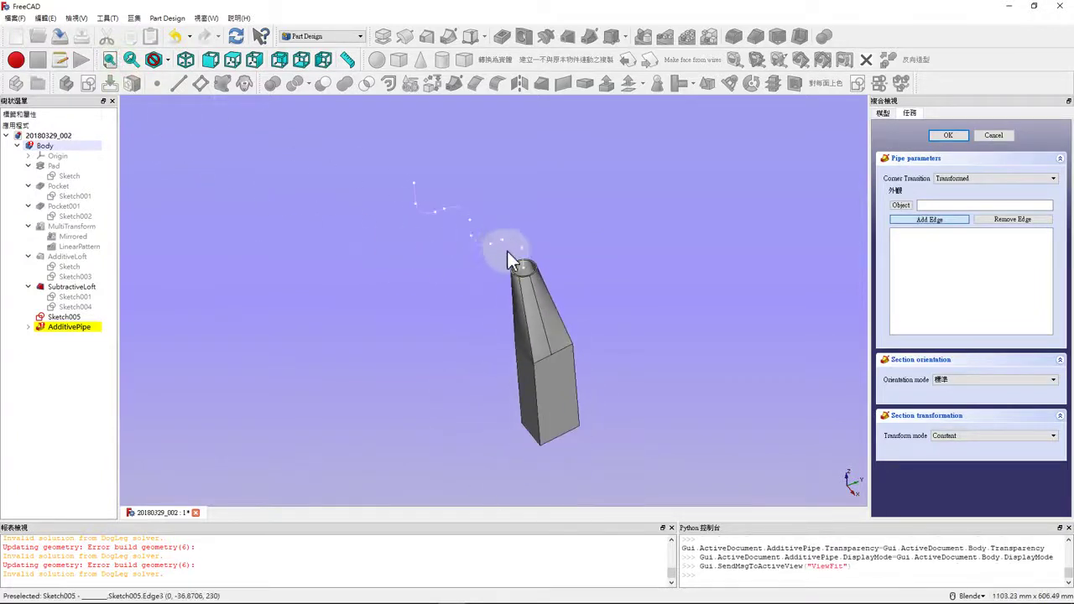
scroll(507, 251, "up", 2)
left_click(109, 59)
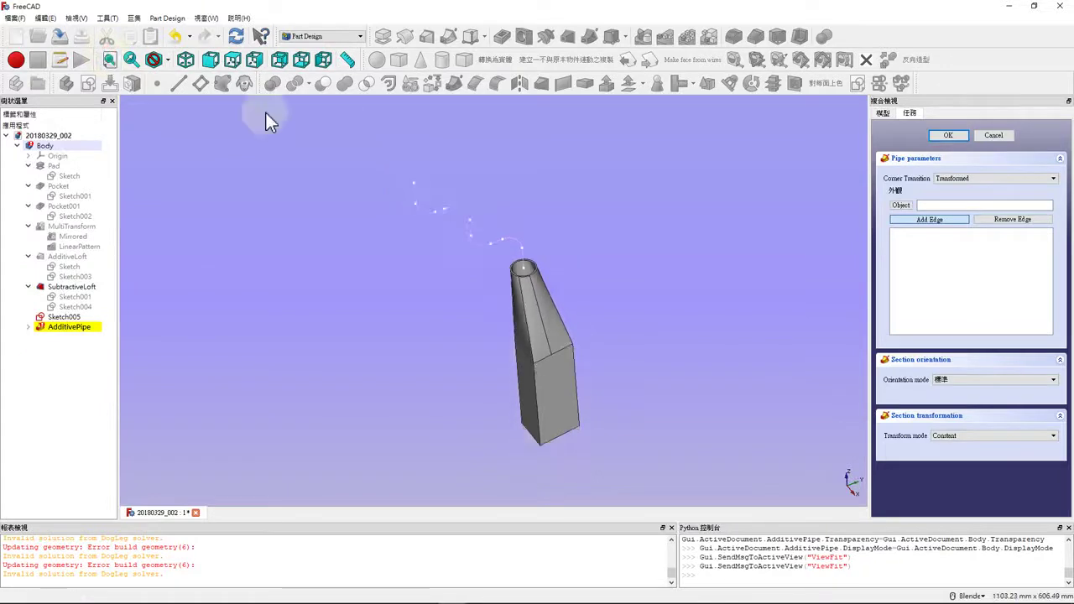
scroll(444, 193, "up", 2)
scroll(580, 296, "up", 3)
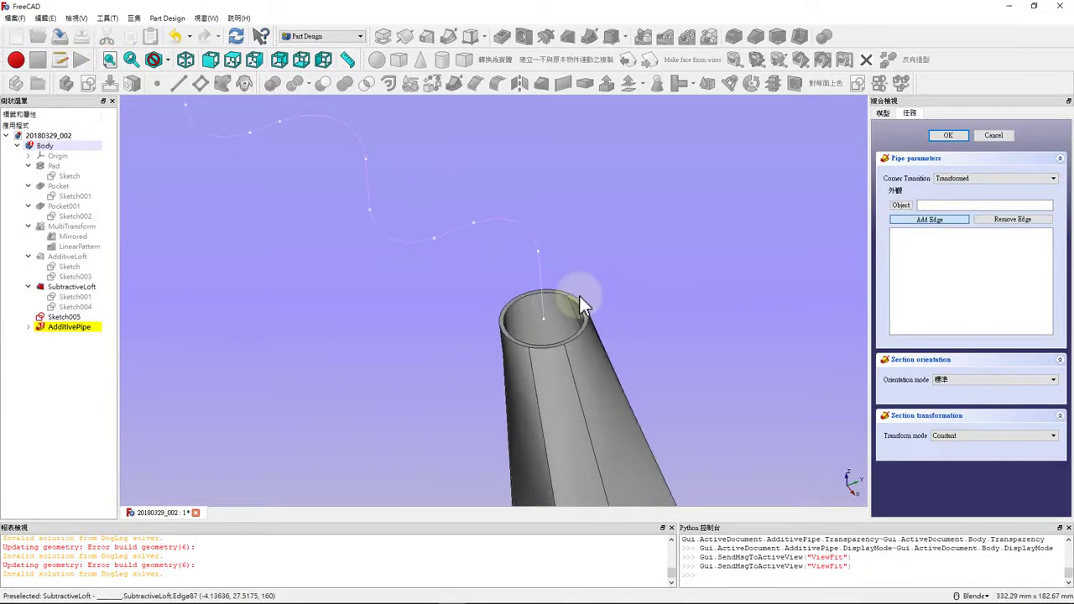
left_click(542, 277)
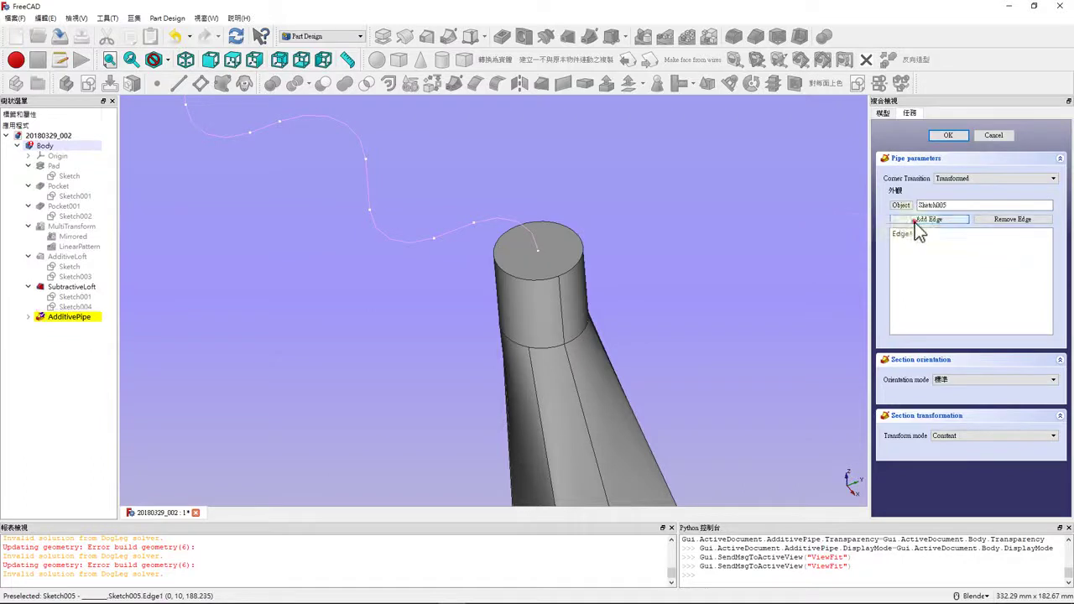
left_click(496, 226)
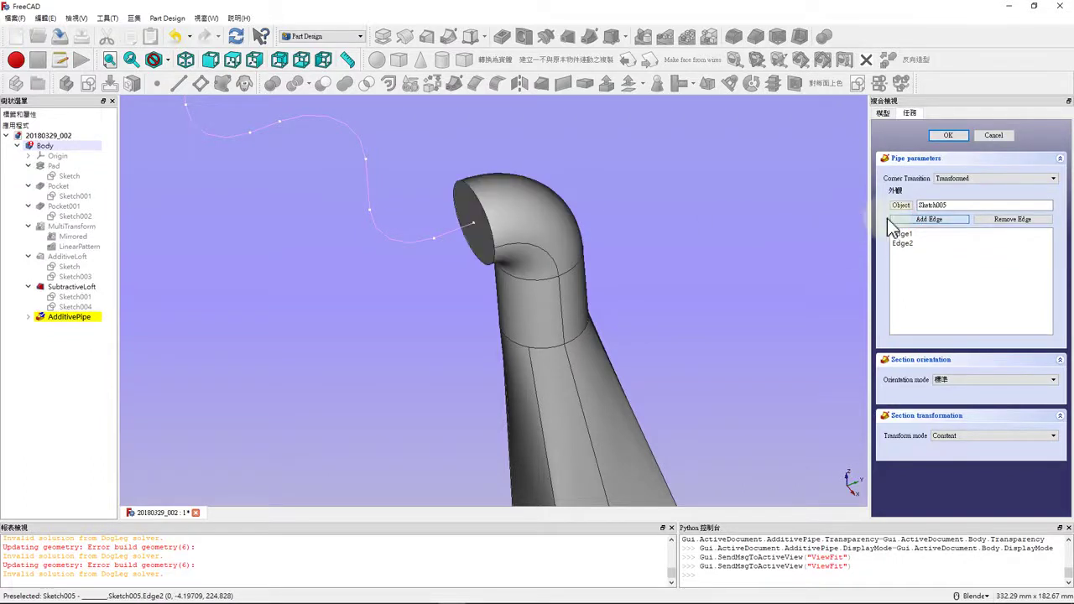
left_click(455, 232)
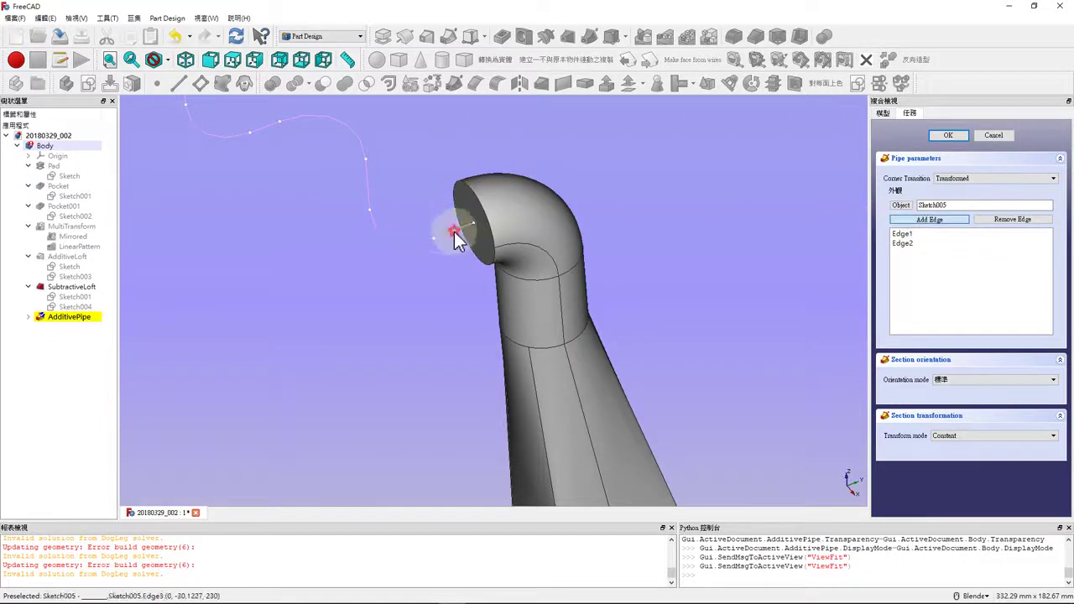
Add the remaining path edges, Edge4 through Edge9, so the pipe follows the whole path
left_click(933, 220)
left_click(410, 245)
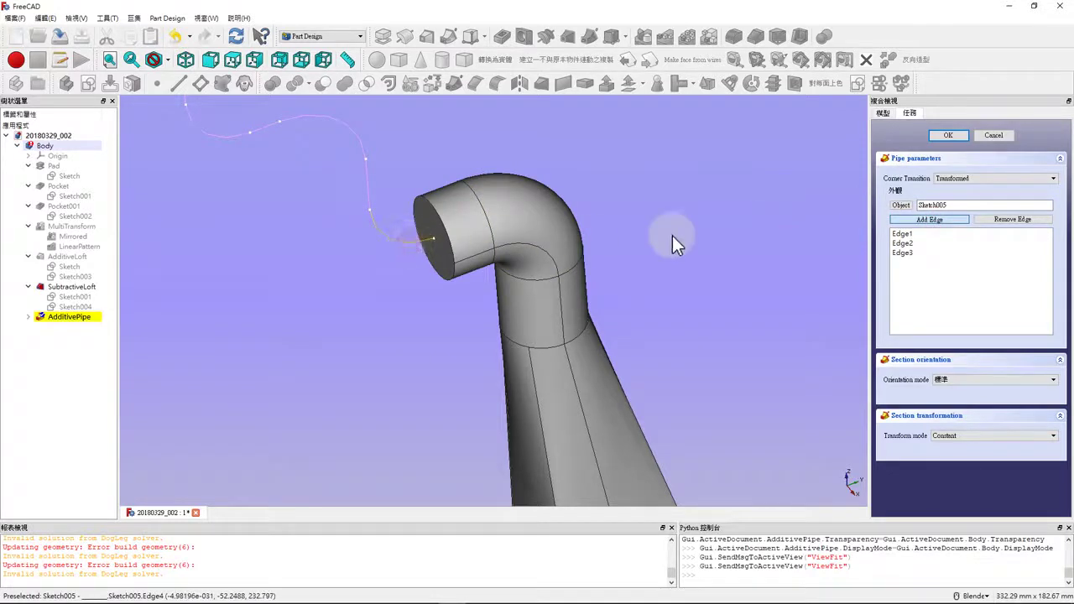
left_click(917, 220)
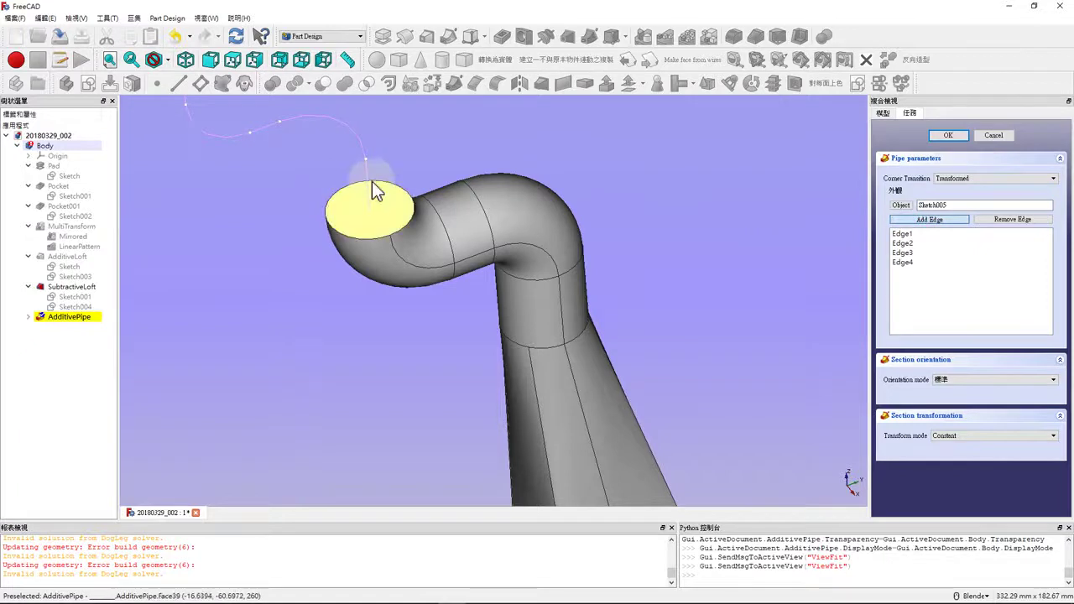
left_click(395, 190)
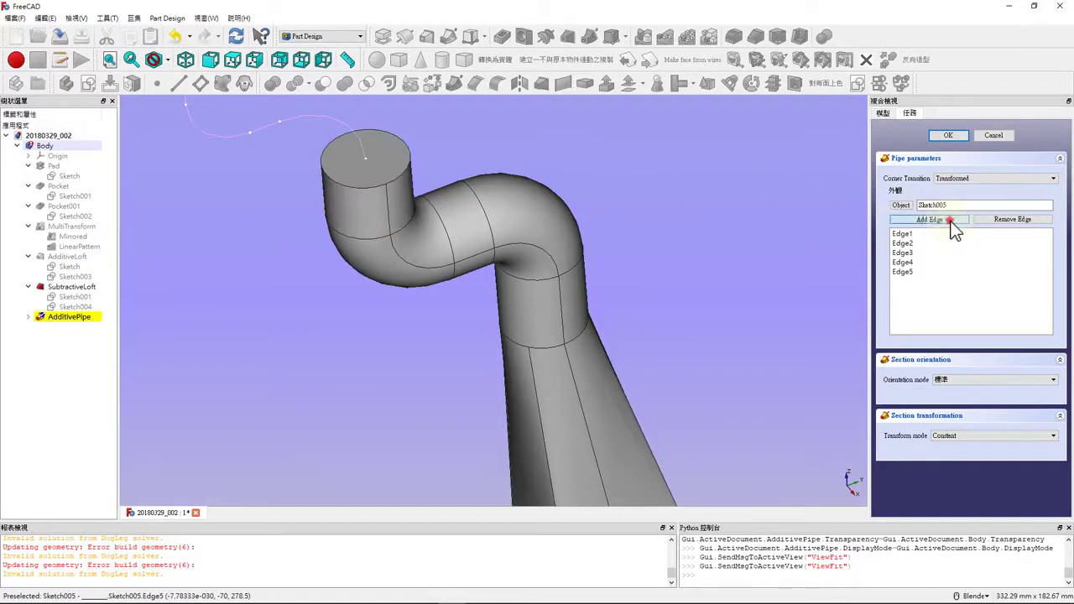
left_click(950, 221)
left_click(306, 117)
left_click(922, 221)
left_click(259, 131)
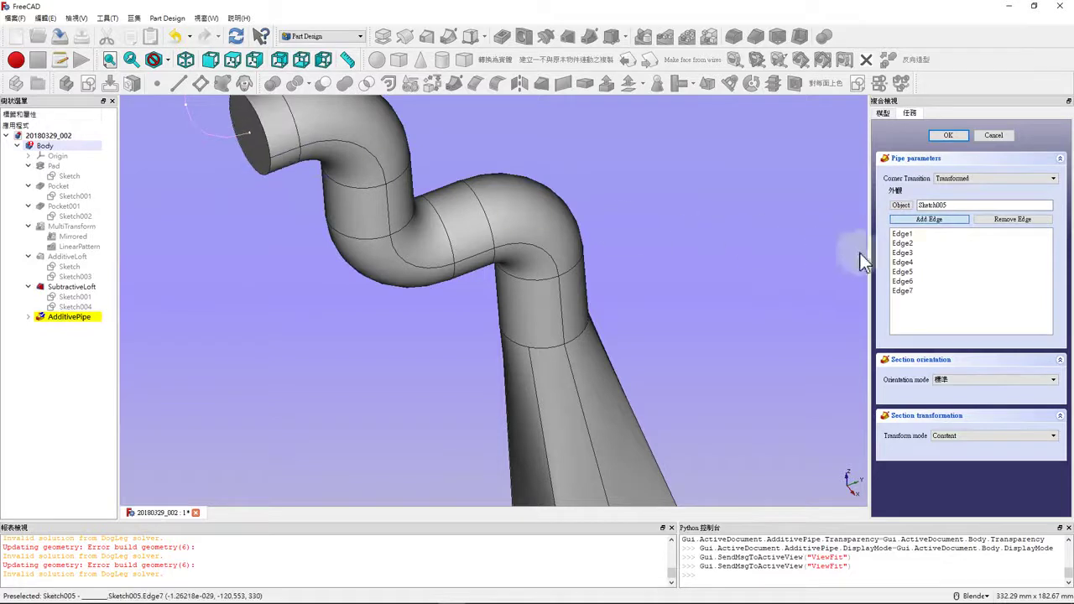
left_click(945, 217)
scroll(834, 251, "down", 4)
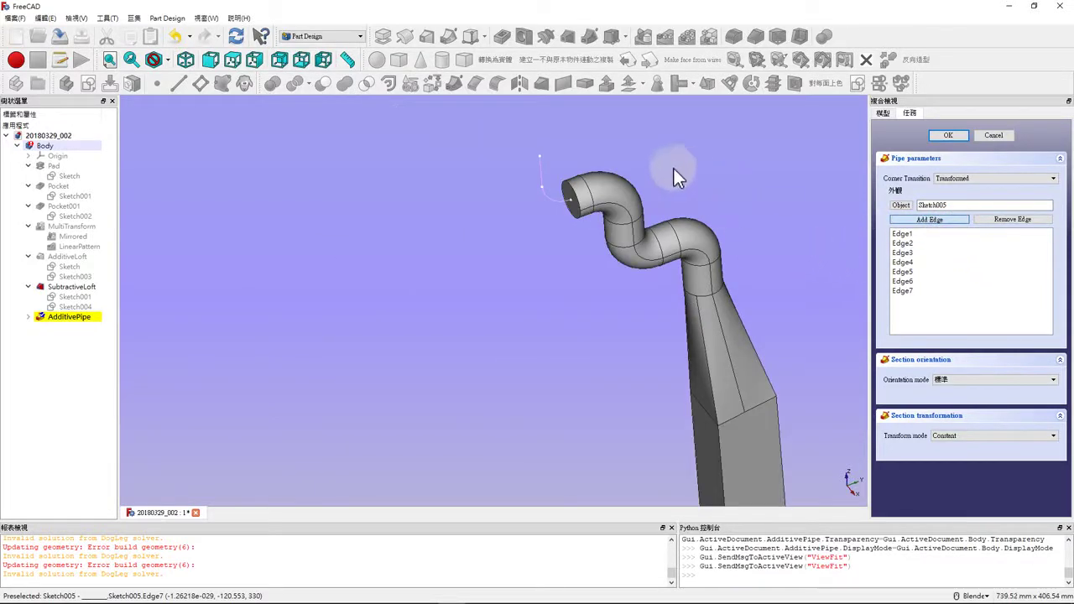
scroll(547, 201, "up", 3)
left_click(547, 201)
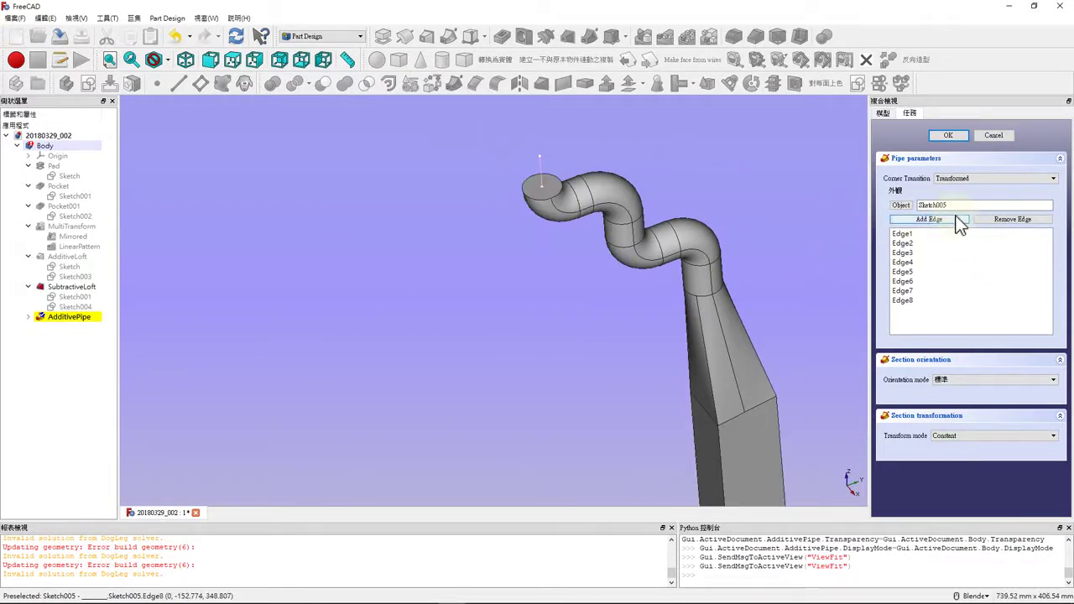
left_click(542, 168)
Accept the finished AdditivePipe and save the document
left_click(947, 136)
scroll(342, 244, "down", 5)
scroll(442, 254, "up", 4)
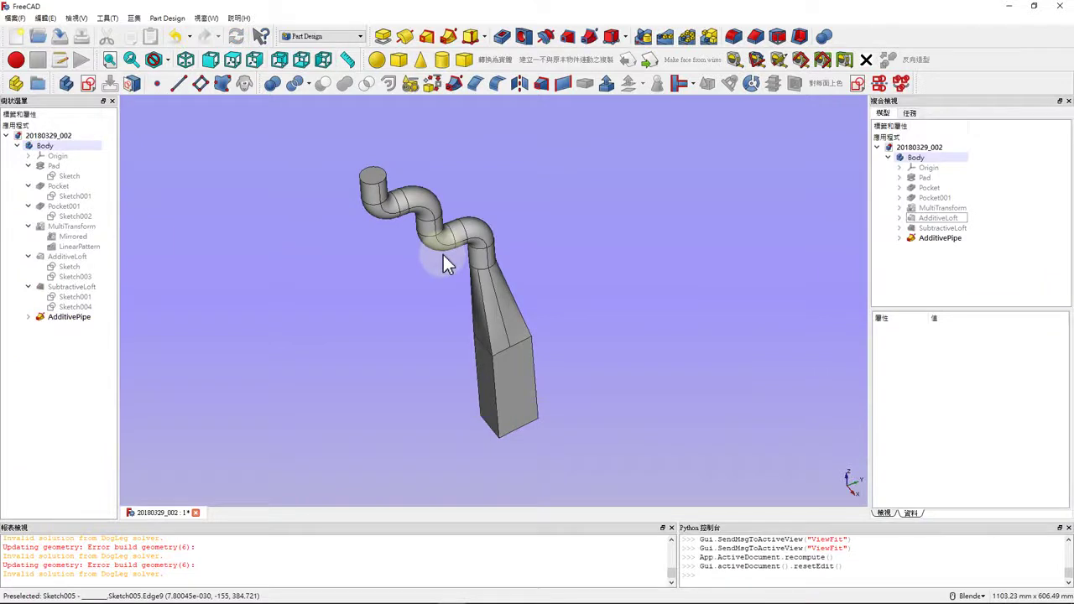
key("ctrl+s")
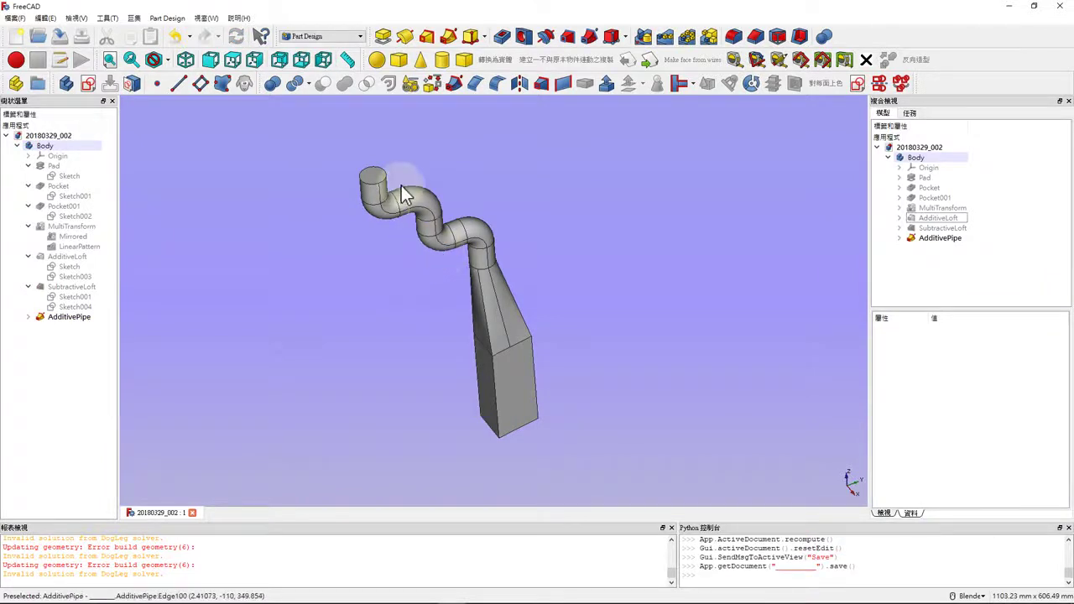
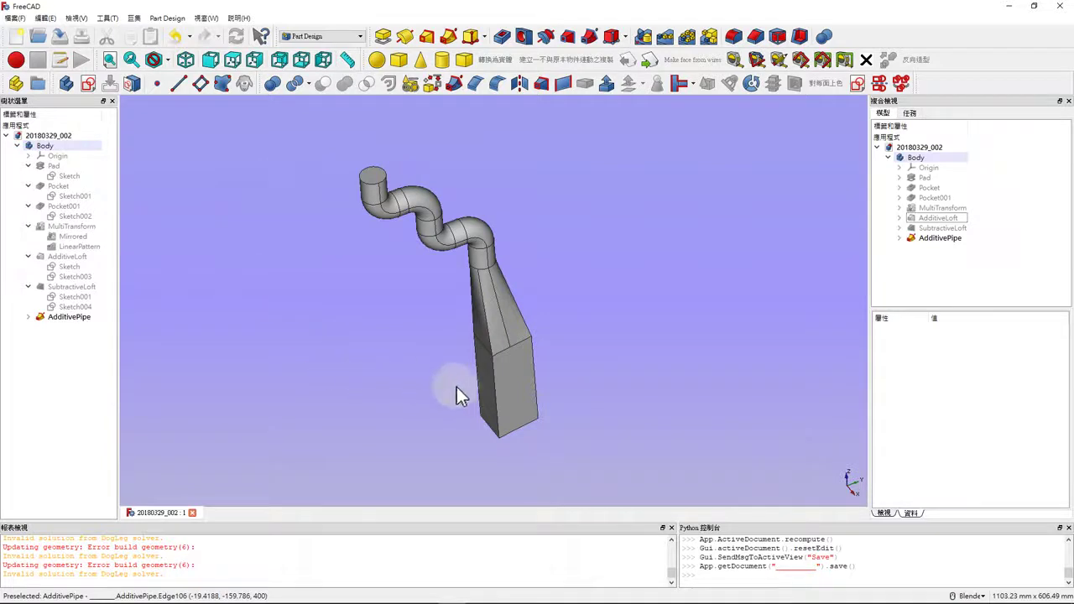
Orbit and zoom around the tapered block and winding pipe, then bring up the Draw Style list
middle_click_drag(470, 332, 310, 271)
scroll(369, 181, "up", 2)
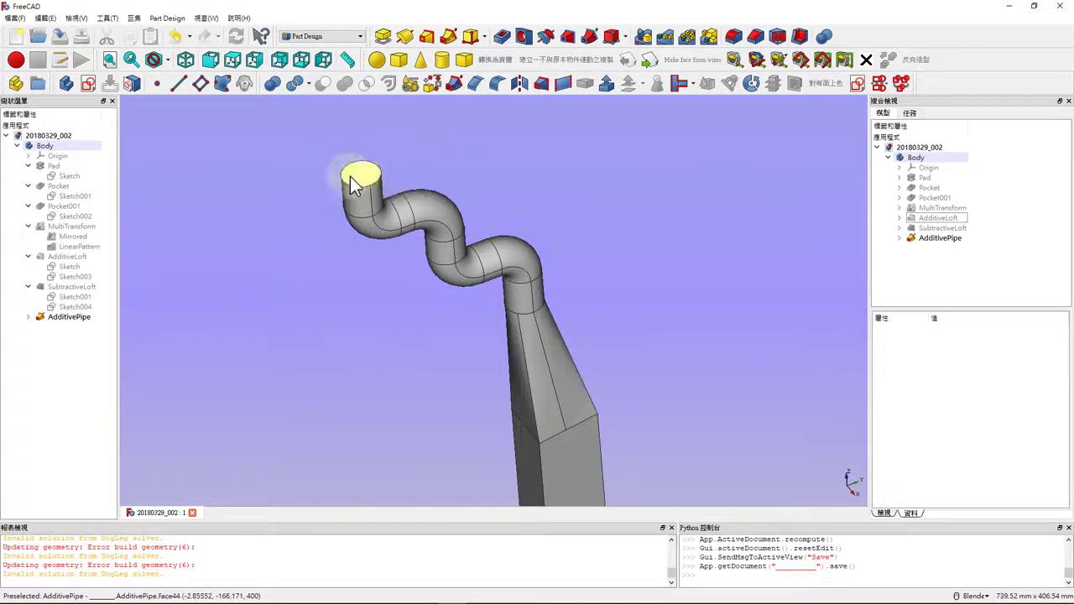
scroll(353, 185, "down", 2)
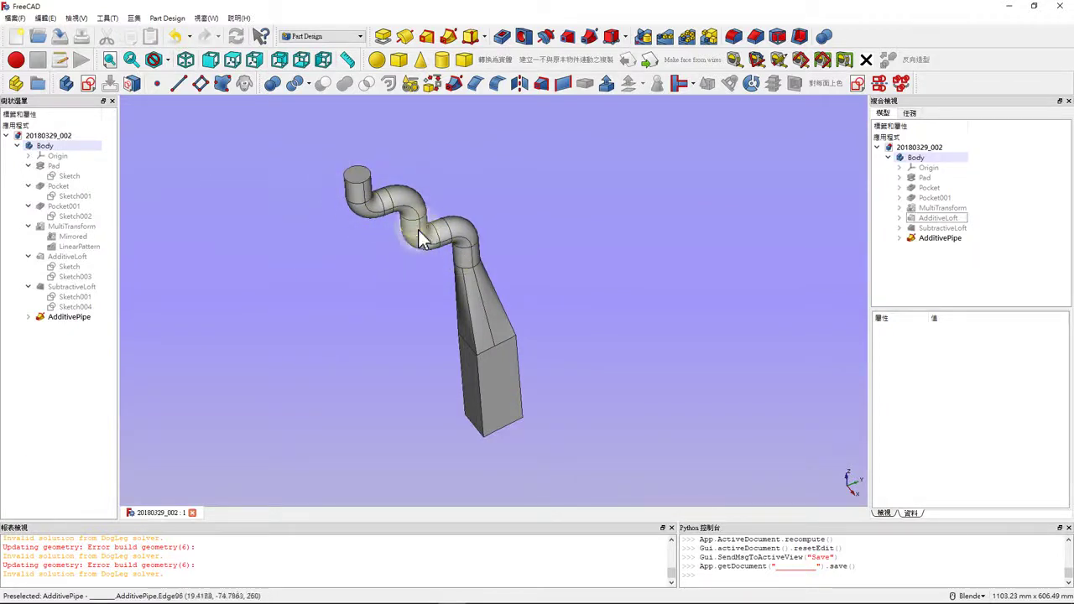
scroll(487, 283, "up", 2)
scroll(412, 210, "down", 2)
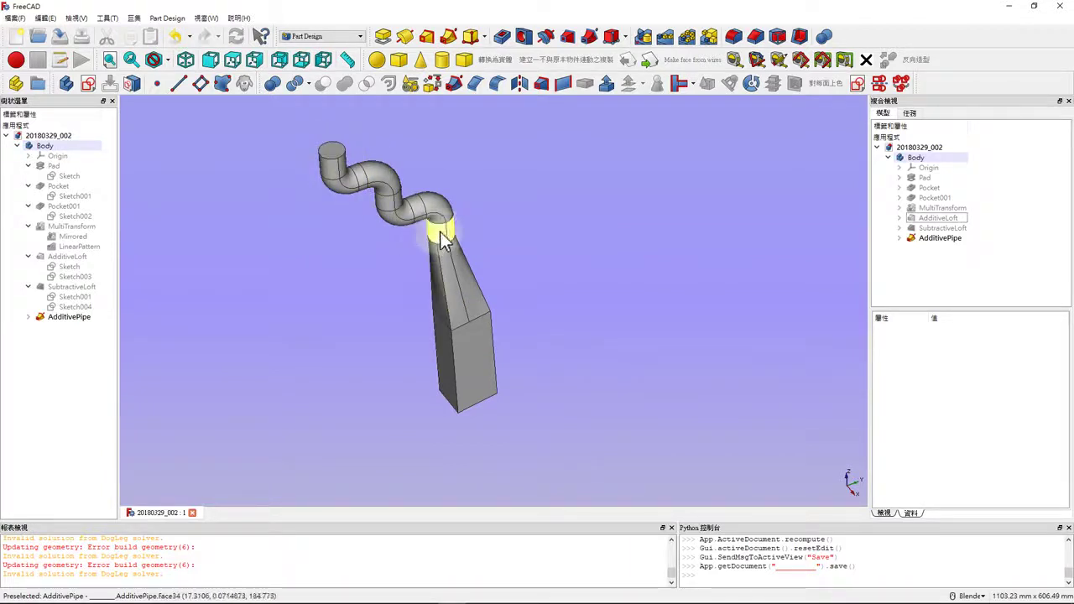
scroll(442, 239, "up", 3)
scroll(453, 231, "down", 3)
scroll(464, 235, "up", 2)
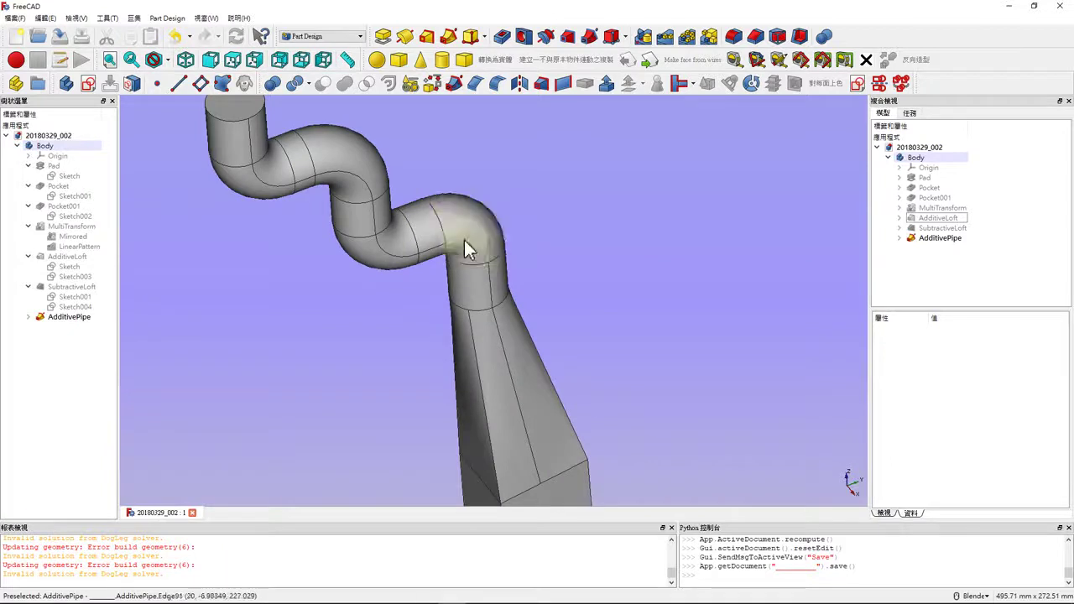
scroll(491, 264, "down", 3)
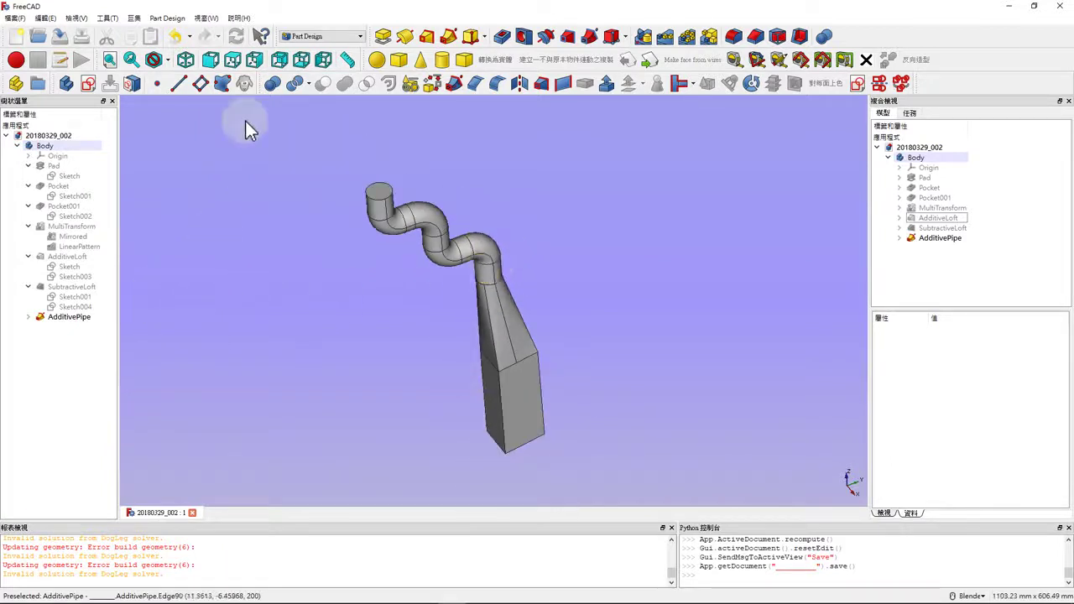
left_click(167, 61)
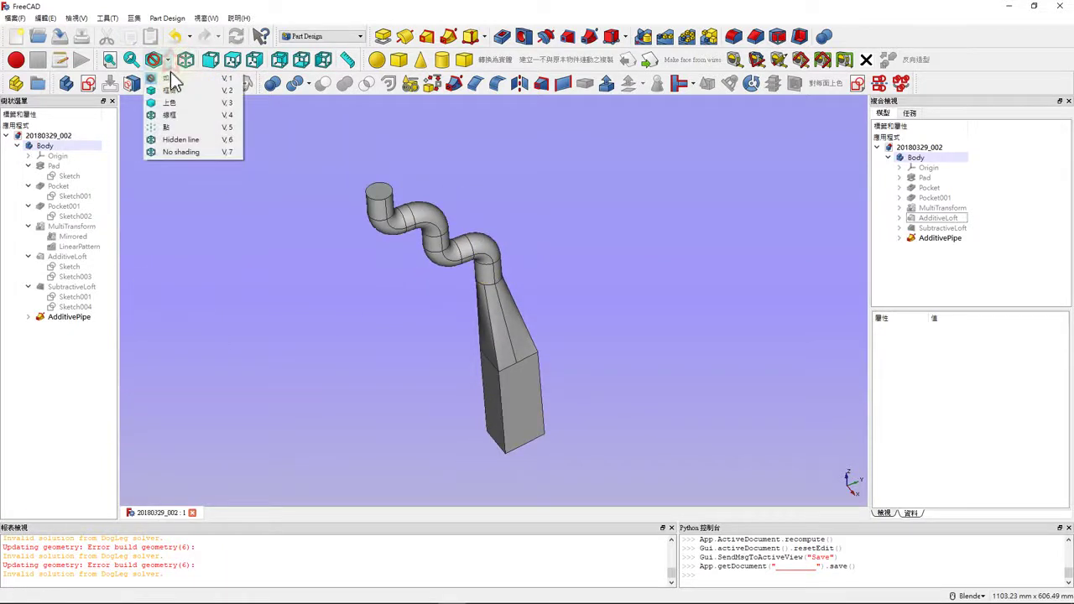
Switch the model to wireframe and toggle Sketch004's visibility to inspect it
left_click(172, 116)
left_click(71, 307)
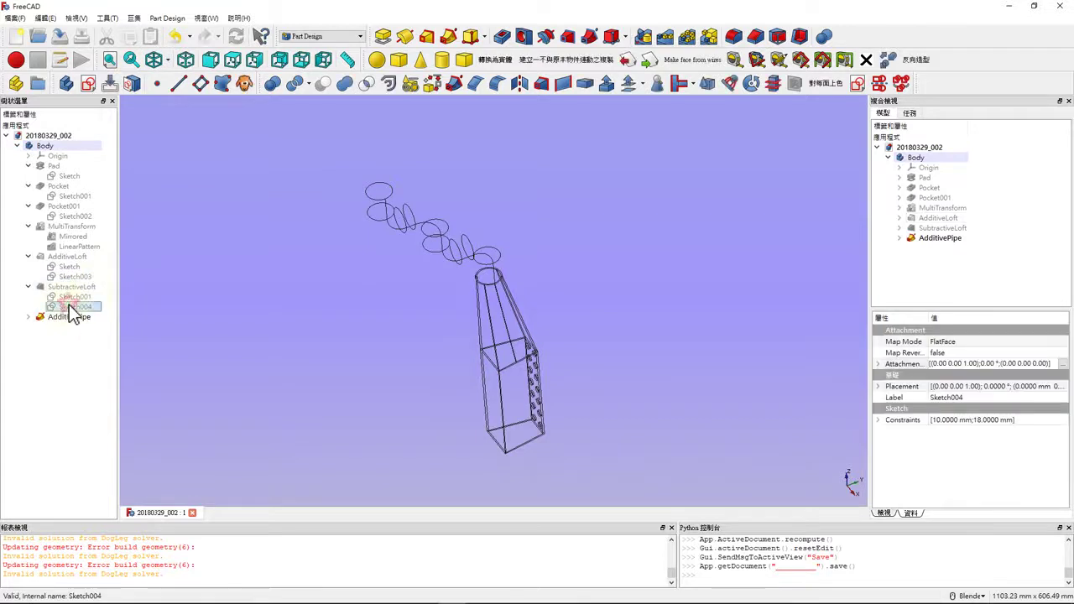
scroll(504, 278, "up", 2)
scroll(411, 285, "up", 3)
scroll(360, 293, "up", 3)
scroll(369, 294, "up", 2)
key("space")
key("space")
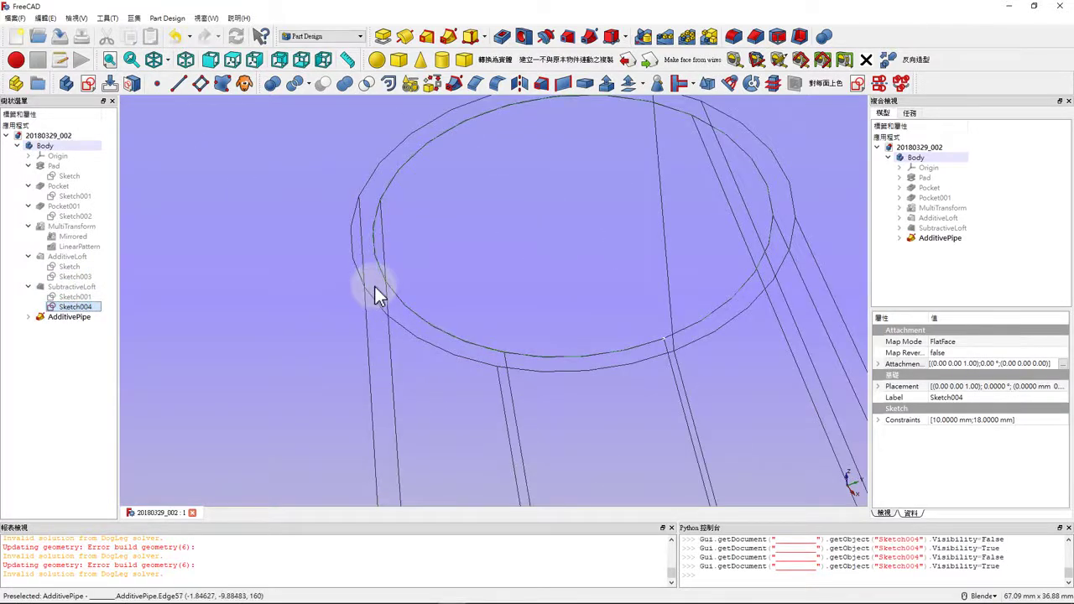
Expand AdditivePipe to reveal its sketches, return to Flat lines, and start a subtractive pipe from Sketch004
left_click(28, 319)
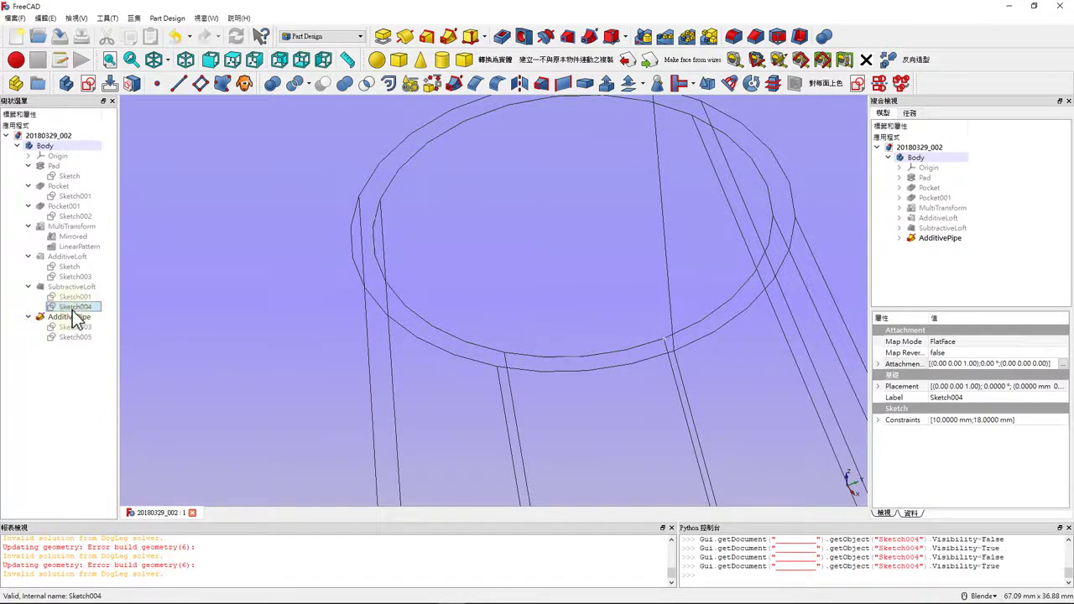
scroll(387, 285, "down", 2)
scroll(355, 292, "down", 5)
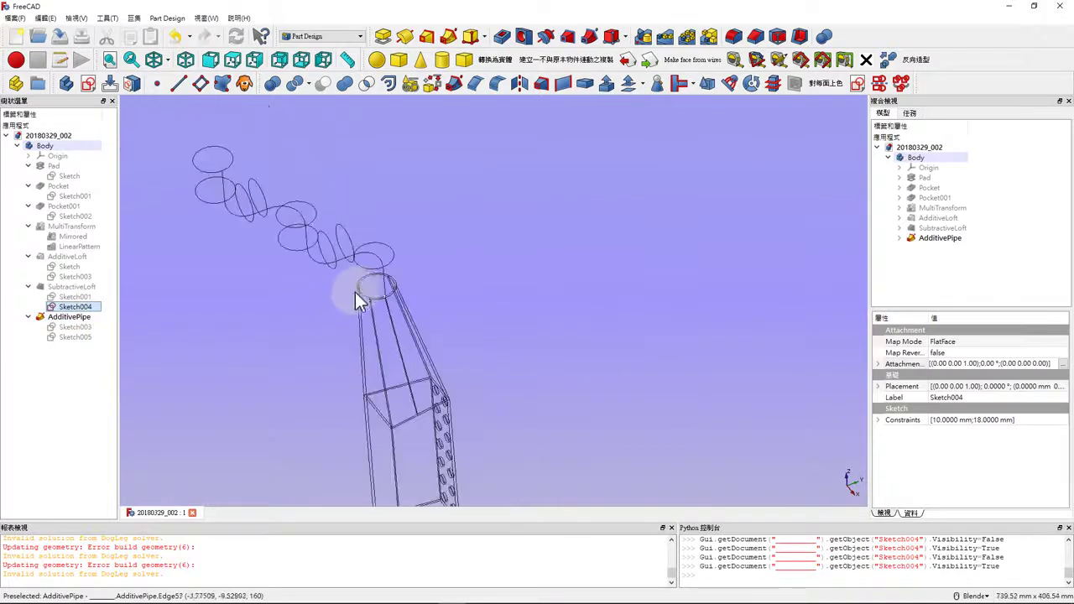
left_click(168, 62)
left_click(186, 74)
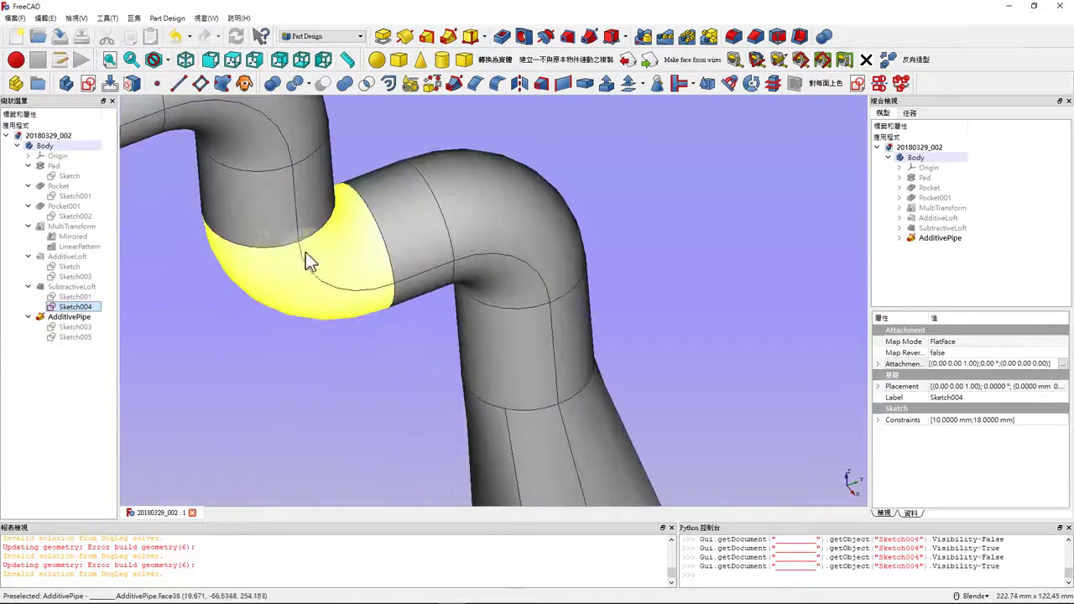
left_click(97, 303)
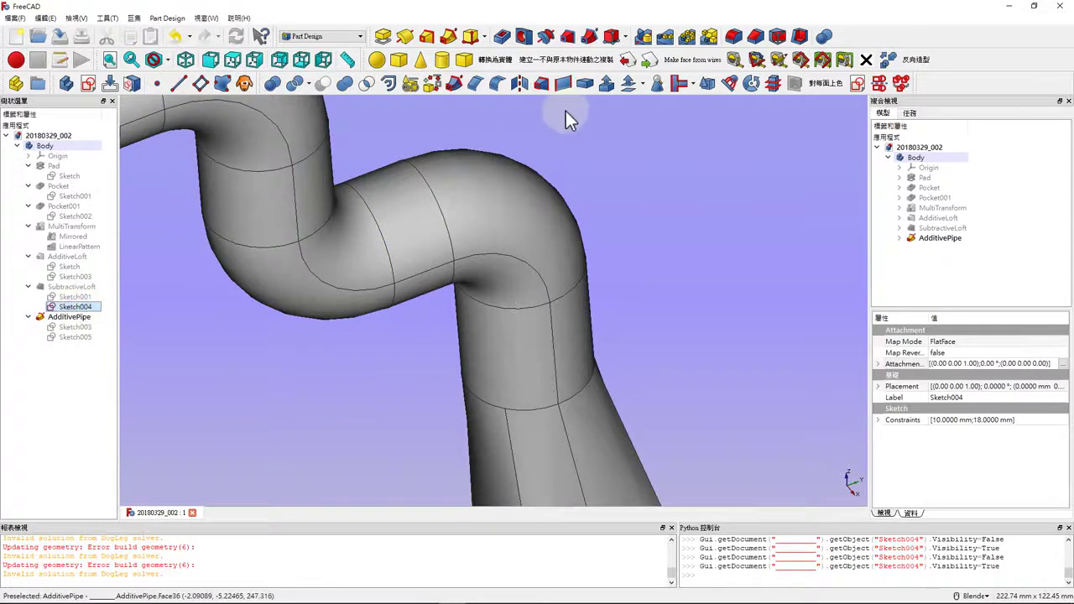
left_click(589, 40)
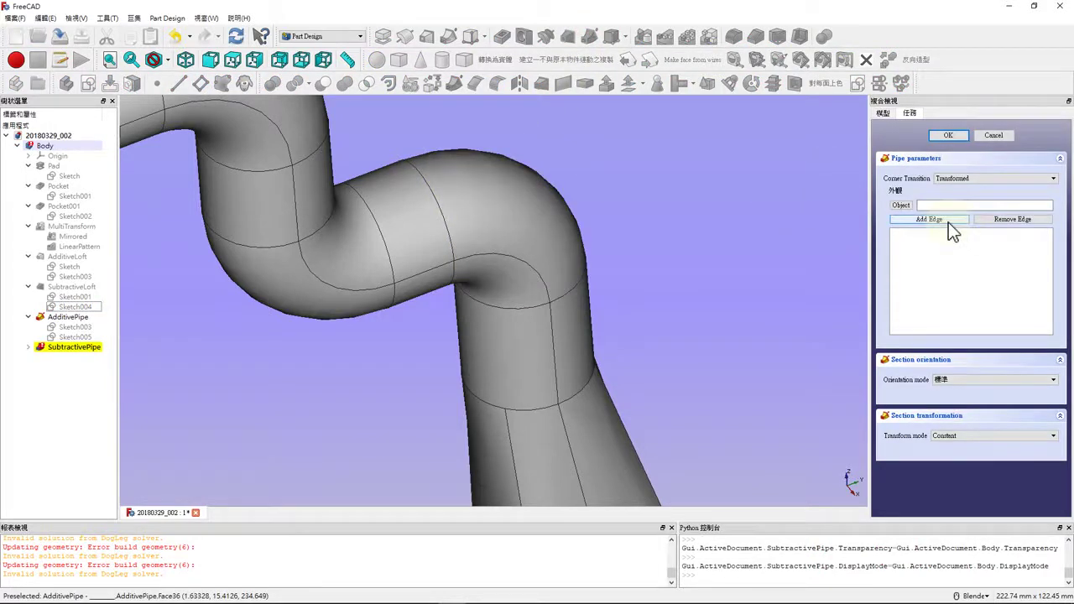
Switch to wireframe and add Edge89 to the subtractive pipe's path
left_click(166, 63)
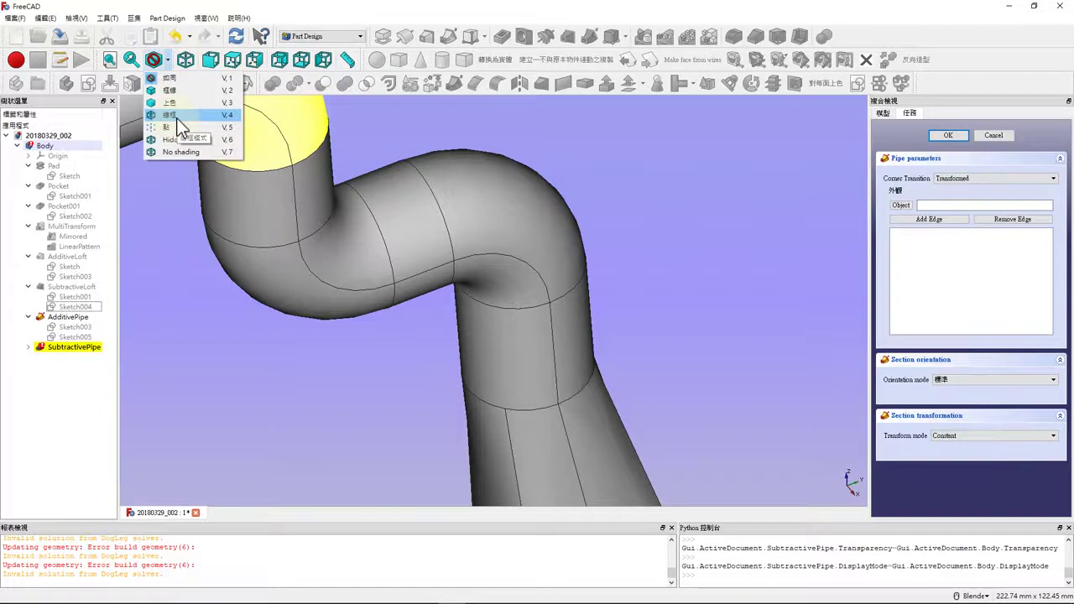
left_click(179, 117)
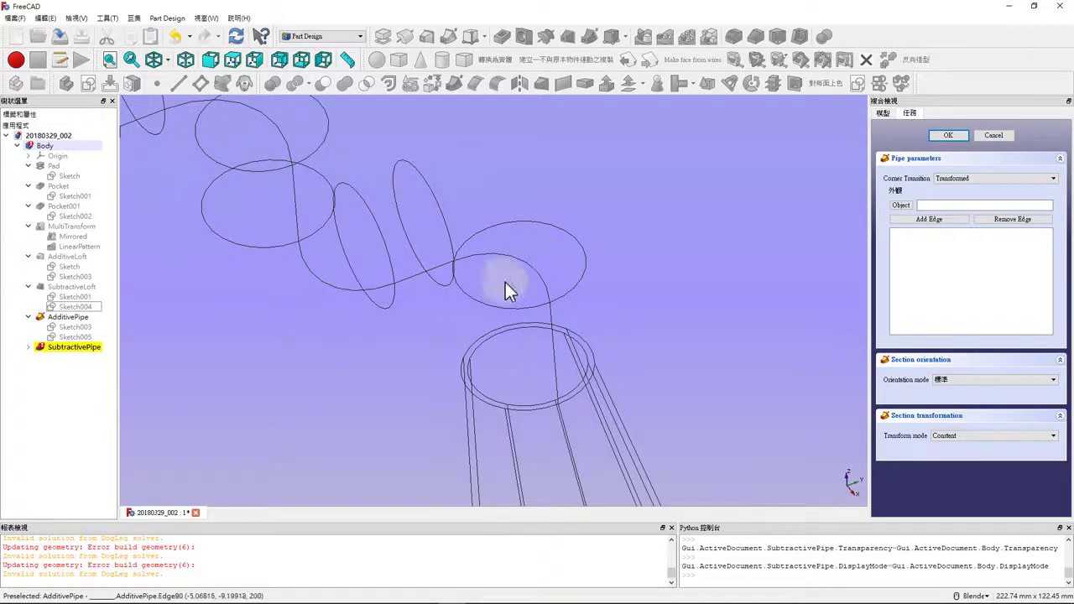
left_click(939, 219)
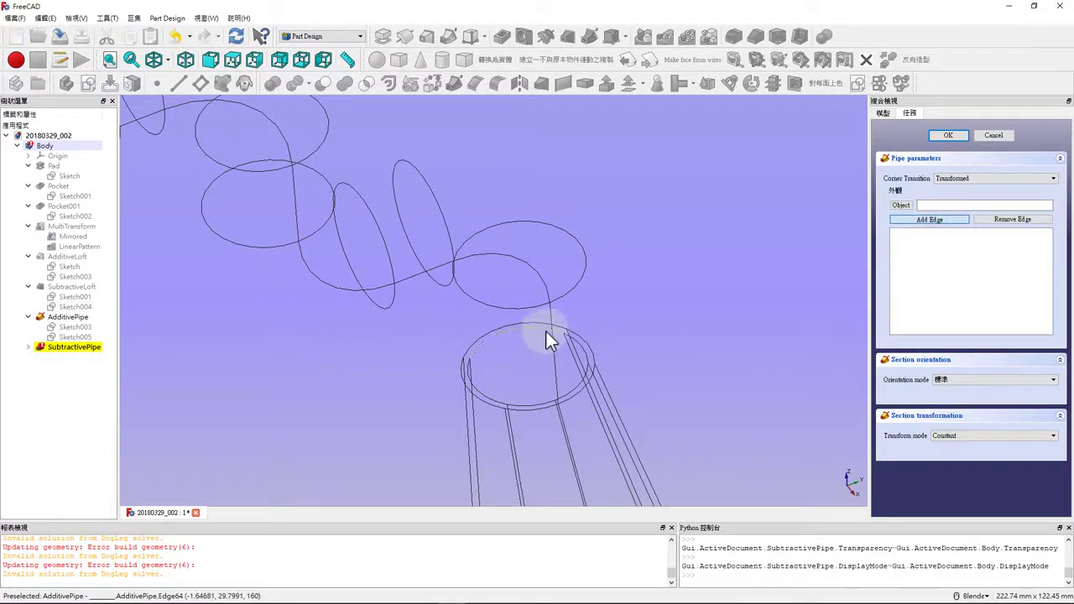
left_click(547, 333)
mouse_move(672, 310)
middle_mouse_down()
mouse_move(671, 293)
mouse_move(628, 324)
mouse_move(828, 264)
middle_mouse_up()
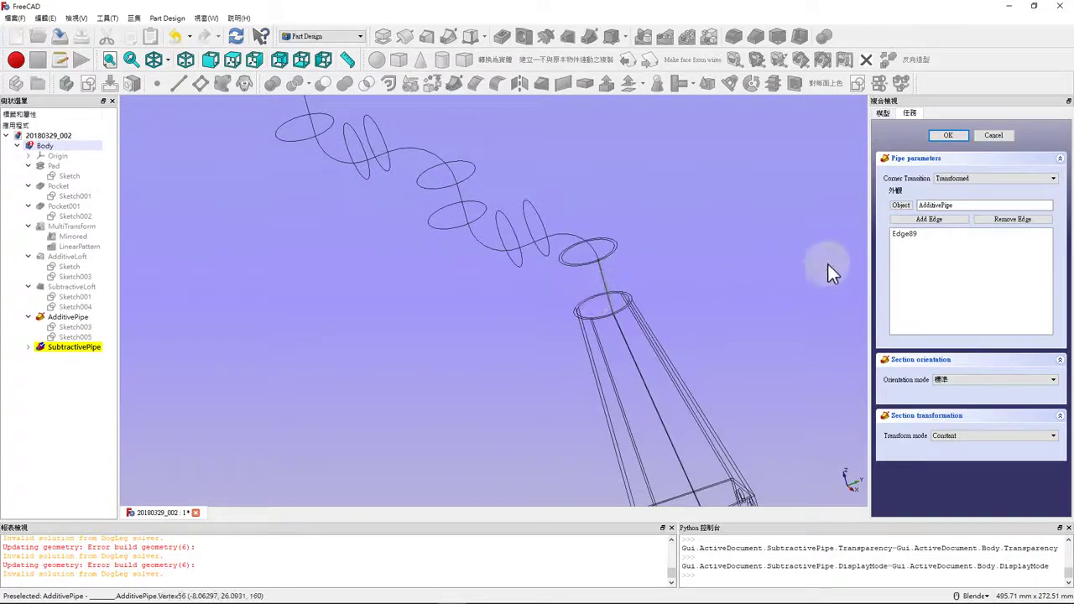
Remove Edge89 from the path and cancel the subtractive pipe
left_click(904, 235)
left_click(1040, 221)
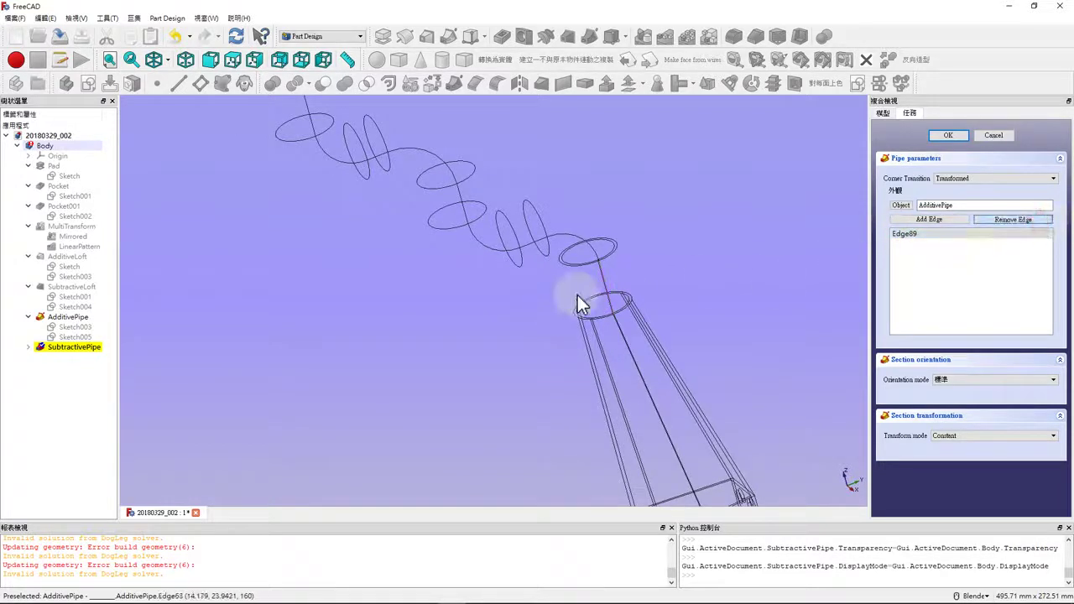
left_click(993, 135)
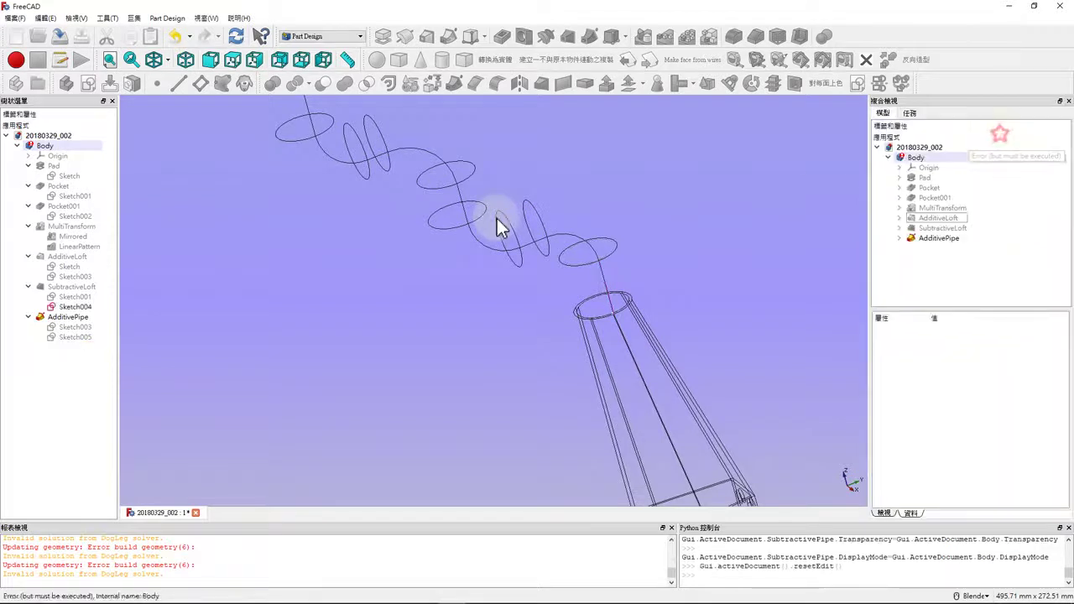
Show Sketch005 and start a new subtractive pipe with Sketch004 as the profile
left_click(78, 307)
left_click(73, 337)
key("space")
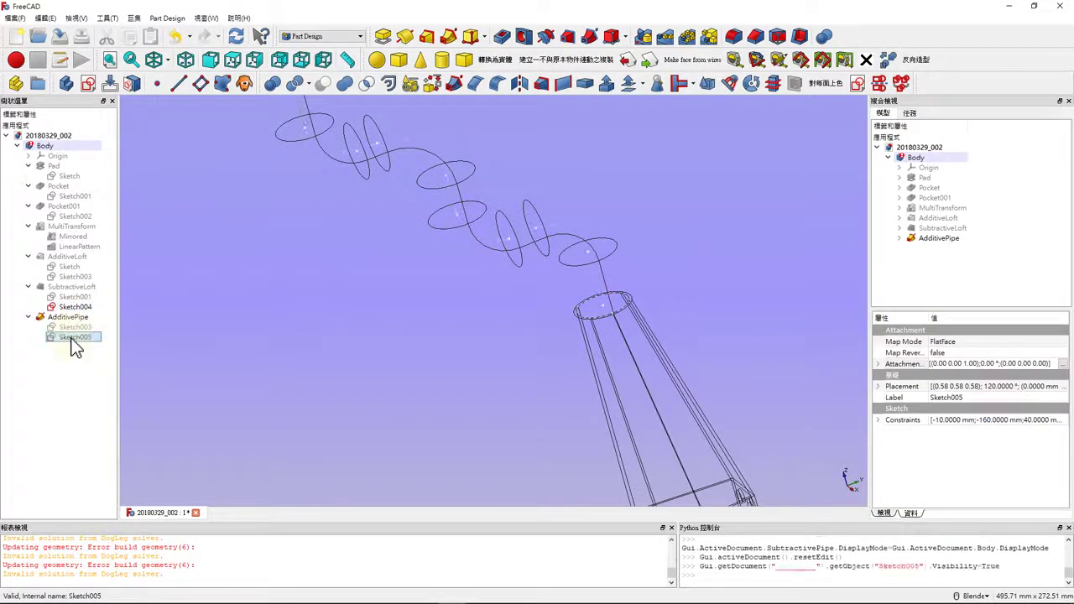
left_click(74, 307)
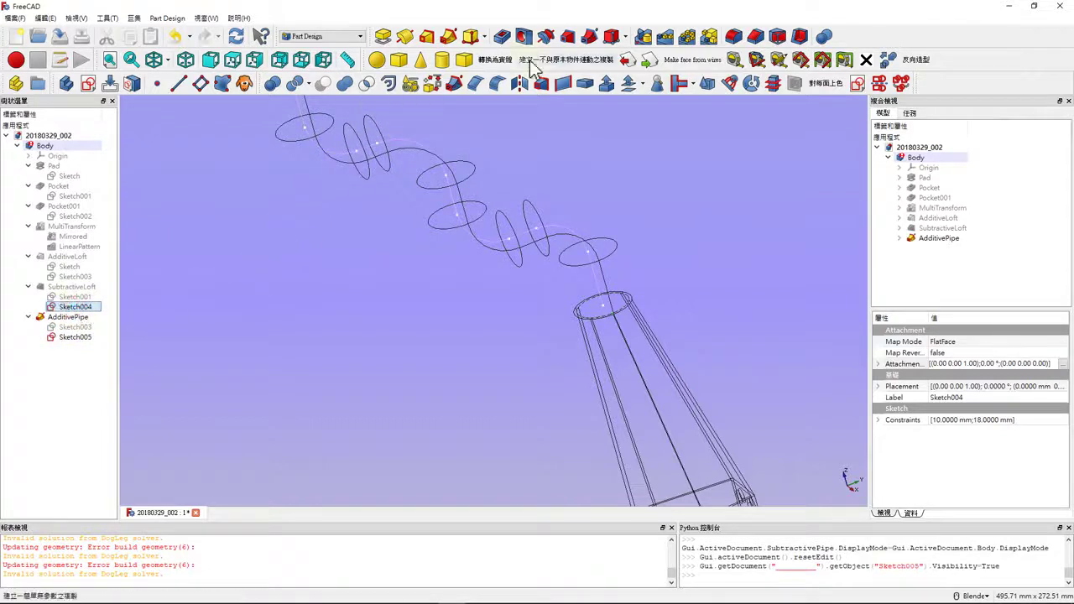
left_click(589, 36)
Add the first four helix segments of Sketch005 to the pipe path
left_click(918, 221)
scroll(864, 239, "up", 2)
left_click(494, 290)
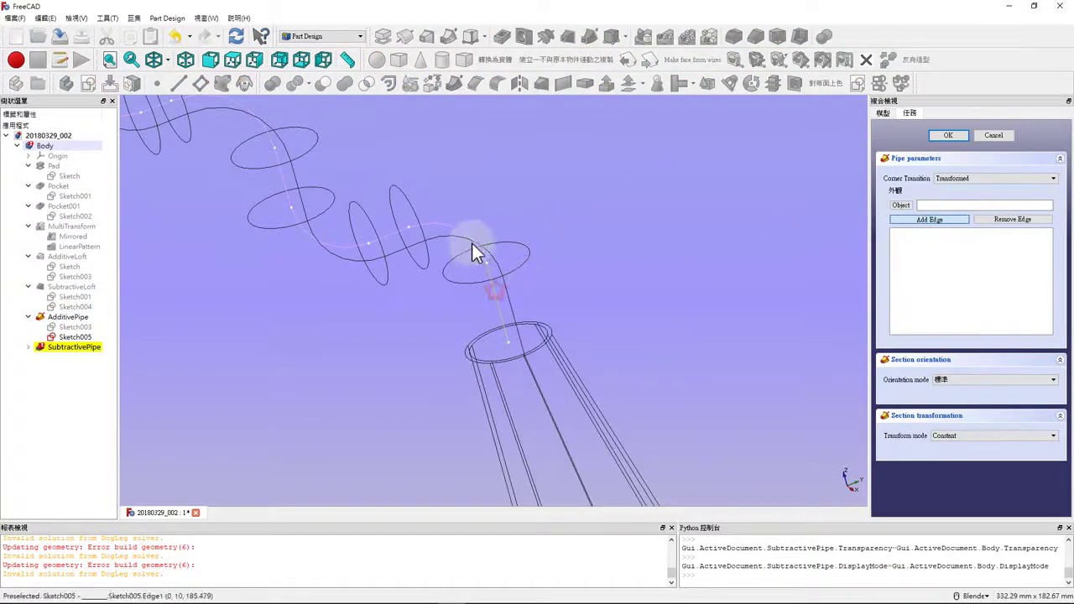
left_click(925, 218)
left_click(445, 229)
left_click(918, 221)
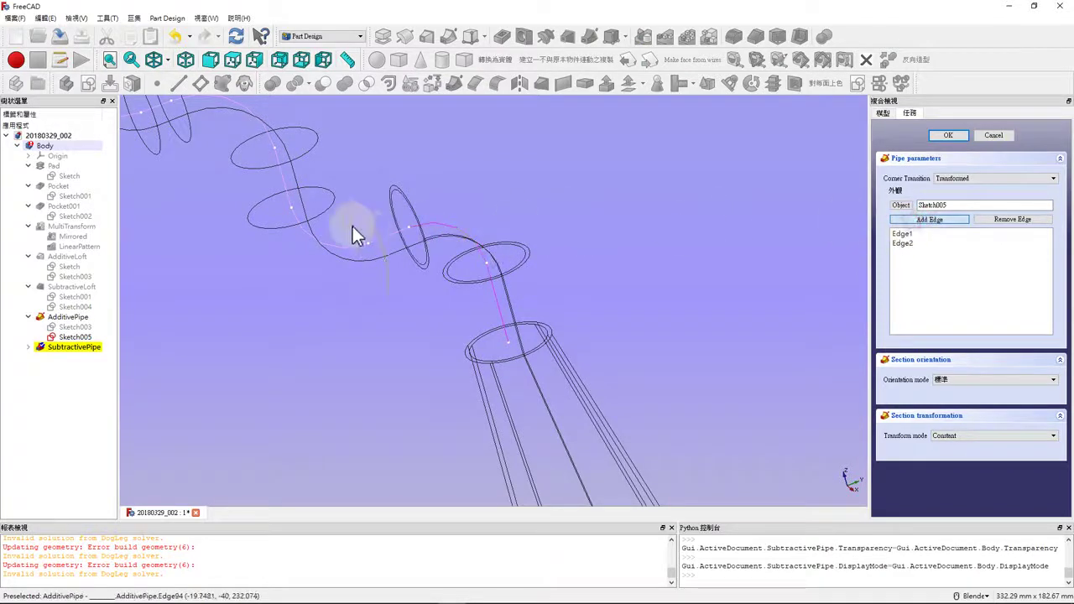
left_click(389, 236)
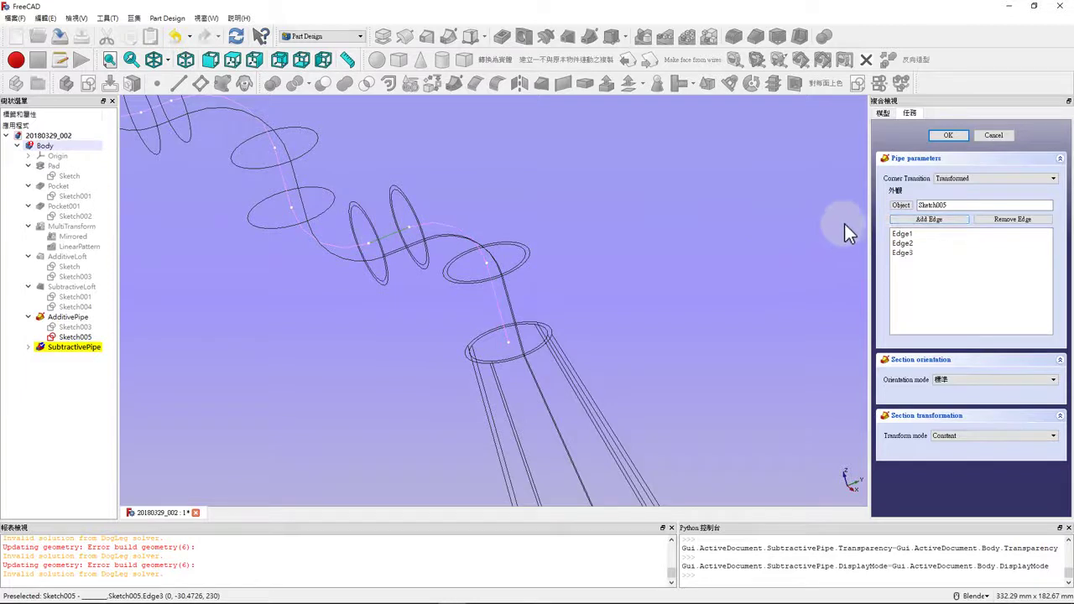
left_click(926, 220)
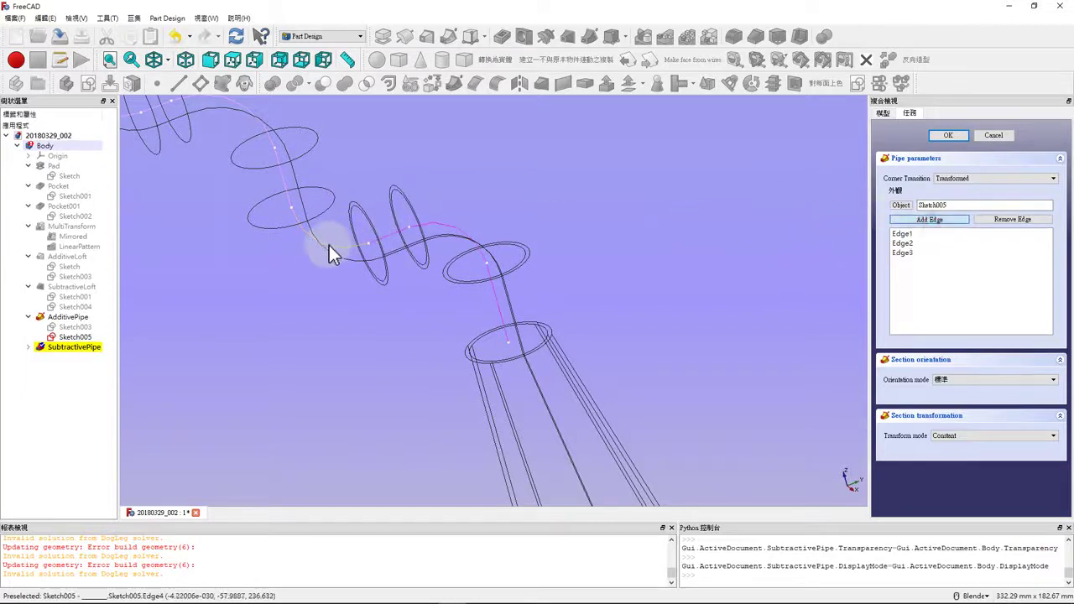
left_click(328, 245)
Add the remaining helix segments so the path covers Sketch005's Edge1–Edge9
left_click(907, 219)
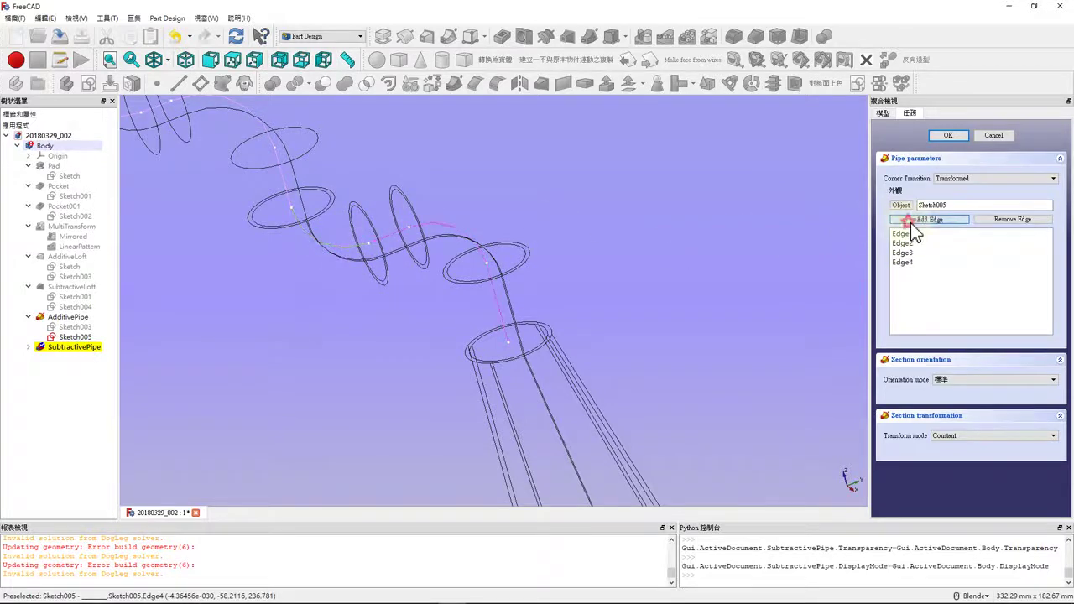
left_click(286, 182)
left_click(928, 221)
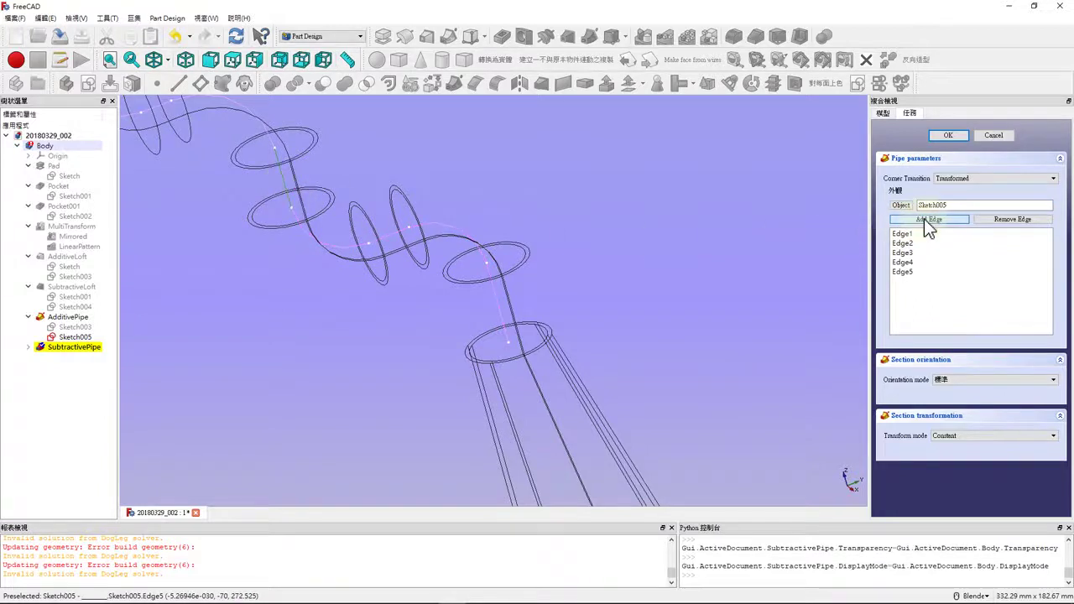
left_click(247, 107)
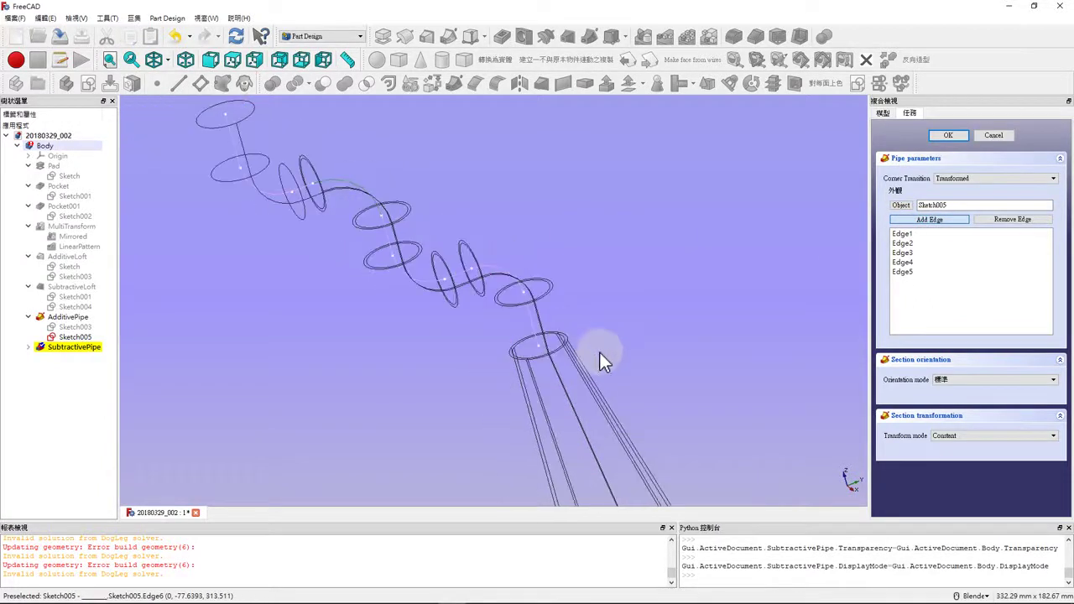
left_click(916, 220)
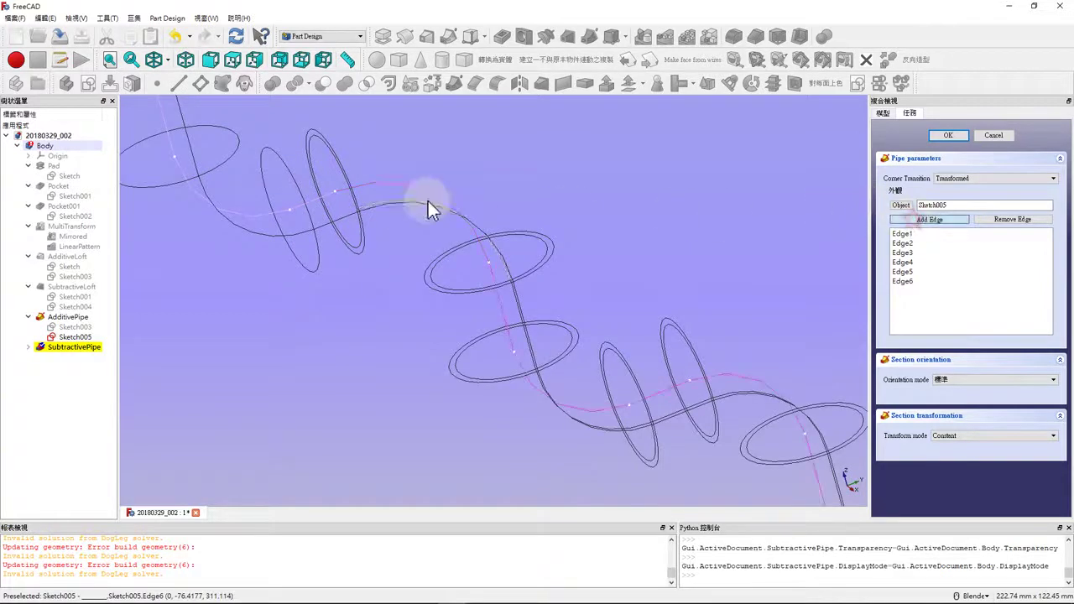
left_click(313, 199)
left_click(929, 221)
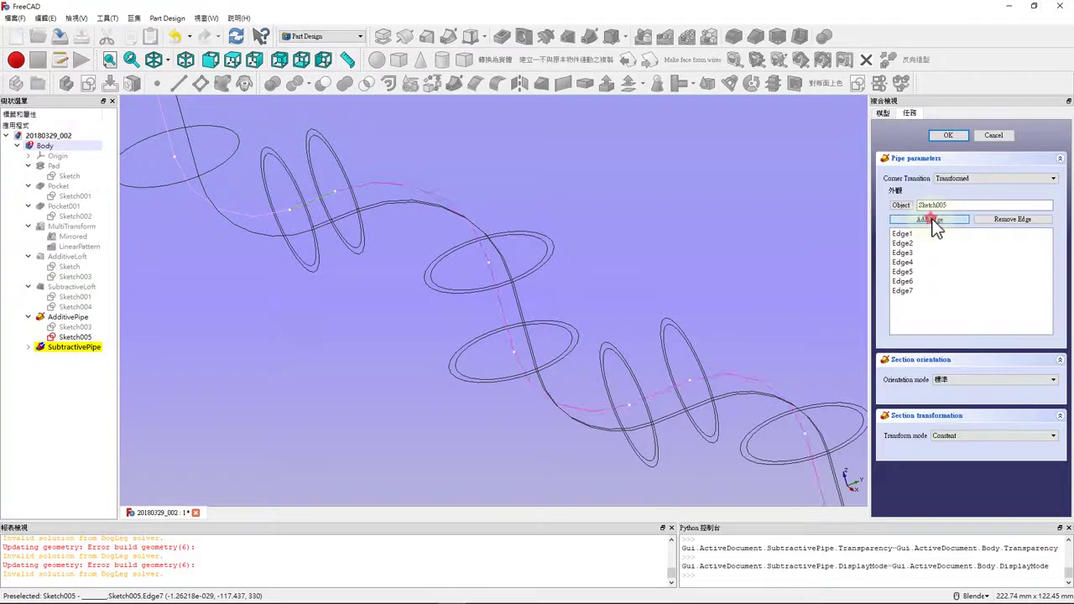
left_click(924, 221)
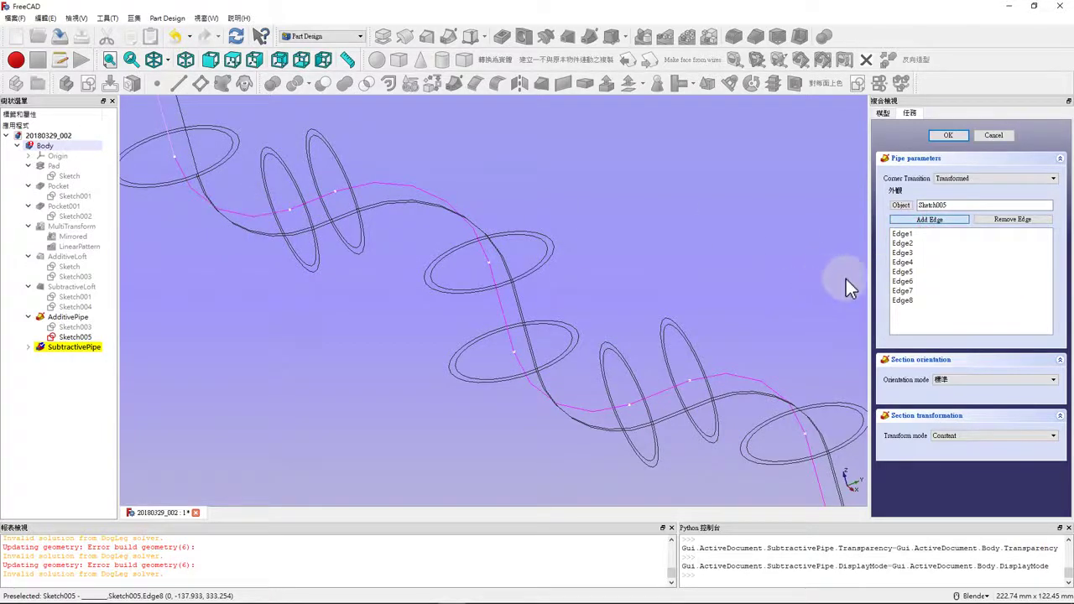
left_click(164, 125)
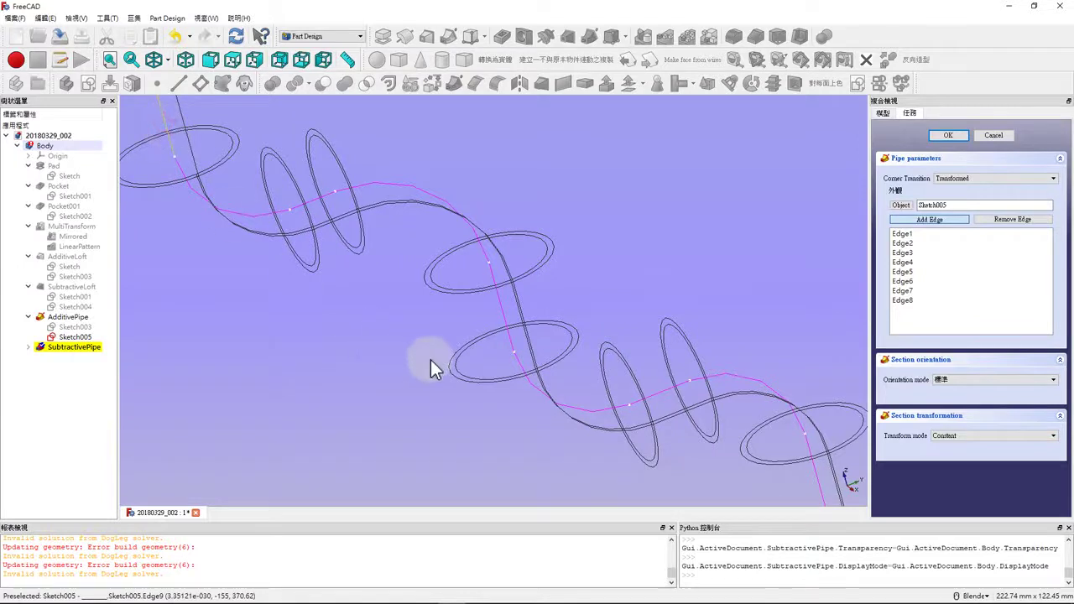
scroll(431, 359, "down", 3)
scroll(431, 357, "up", 1)
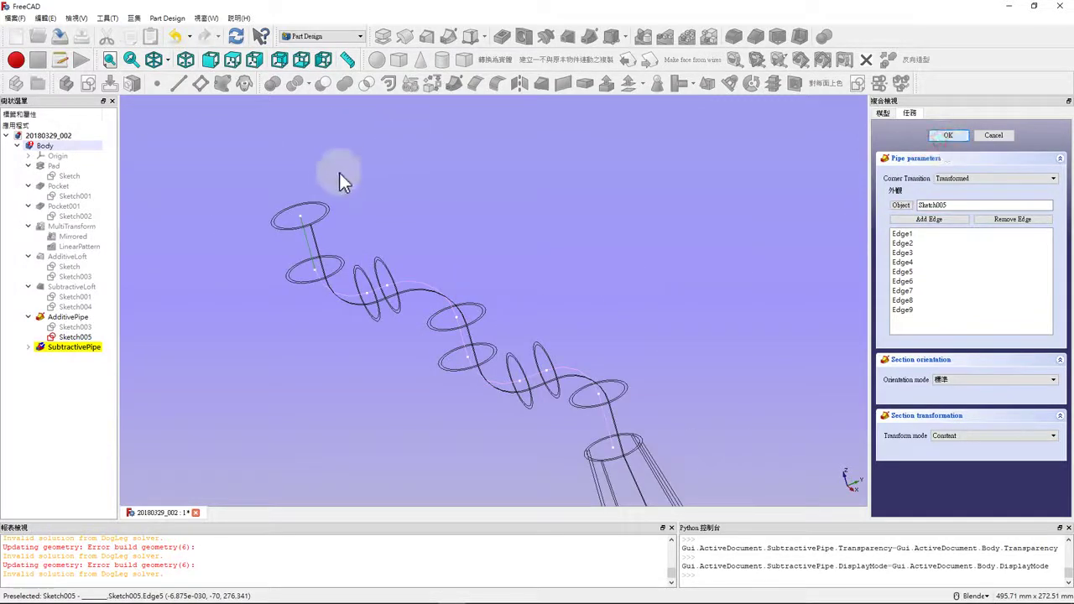
left_click(168, 61)
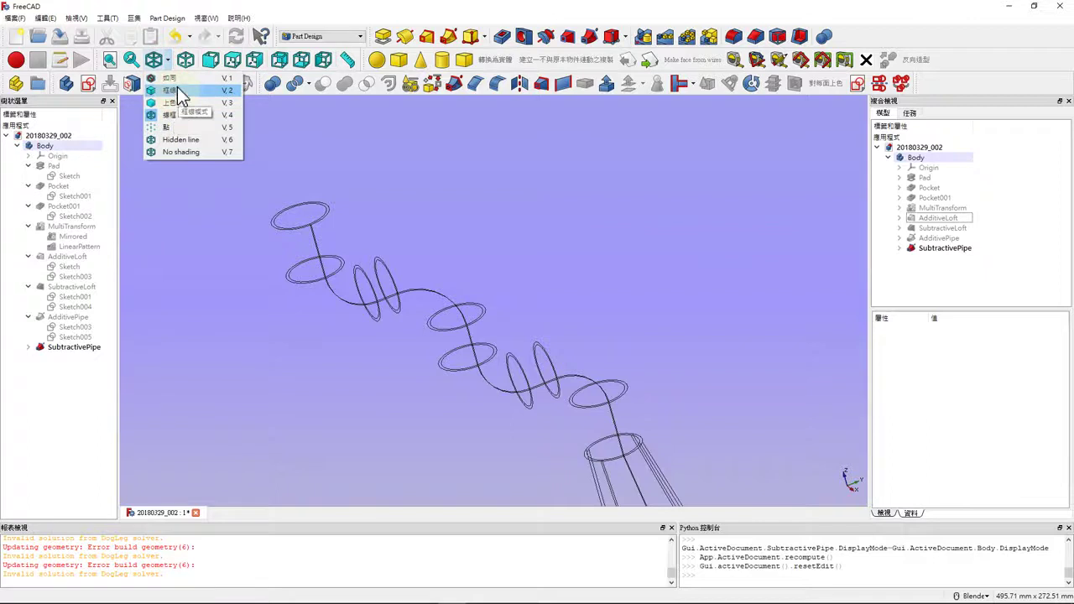
Return to shaded display and create a new Body sketch on the YZ_Plane
left_click(177, 82)
scroll(344, 206, "down", 5)
mouse_move(344, 267)
middle_mouse_down()
mouse_move(414, 316)
mouse_move(478, 333)
mouse_move(507, 406)
mouse_move(424, 316)
mouse_move(475, 404)
mouse_move(518, 391)
mouse_move(536, 326)
middle_mouse_up()
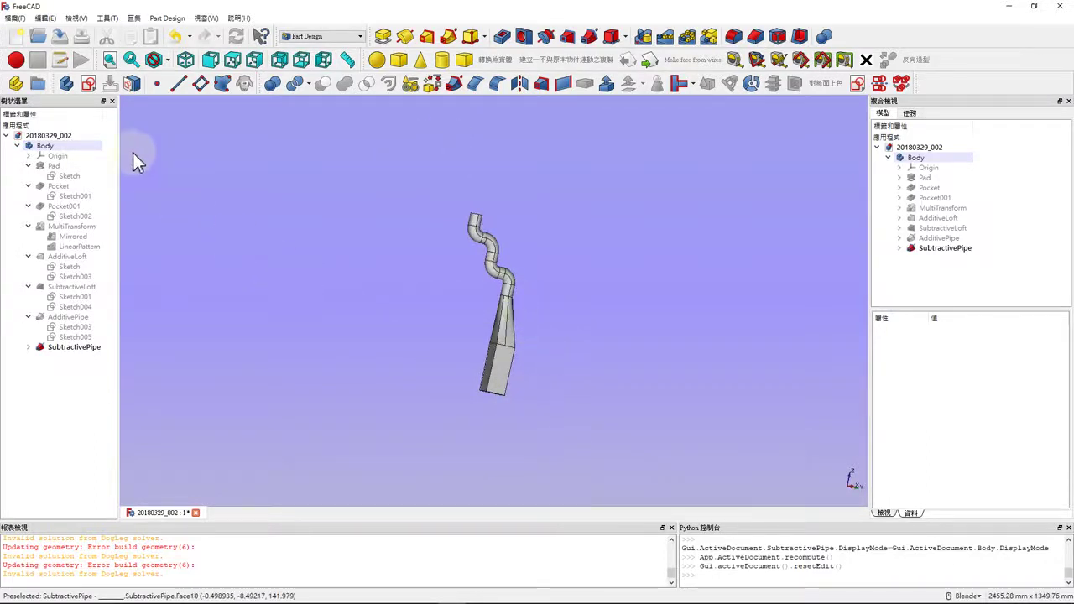
left_click(62, 147)
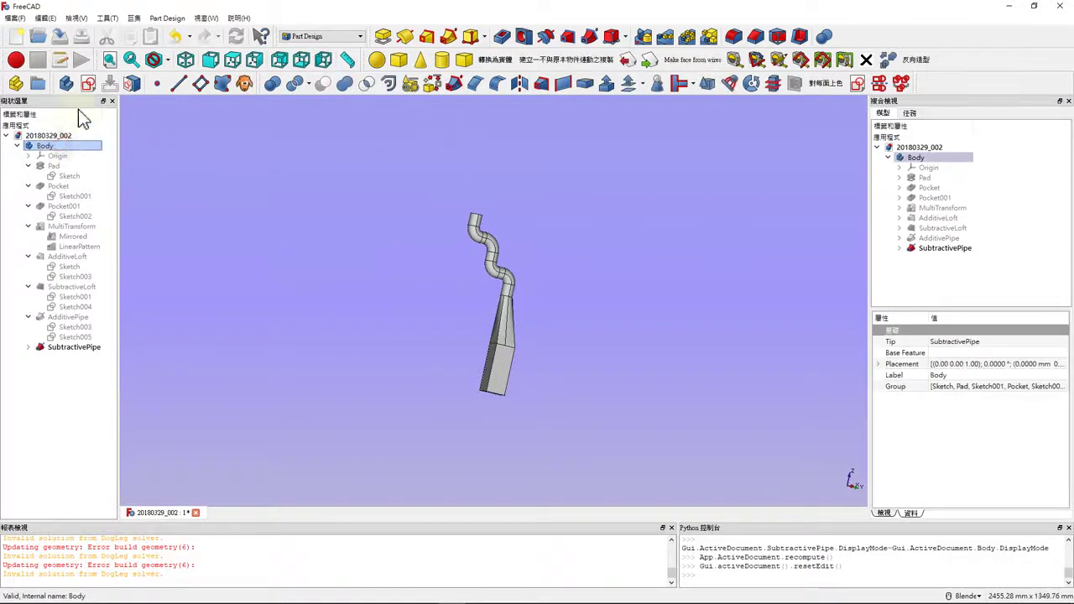
left_click(88, 84)
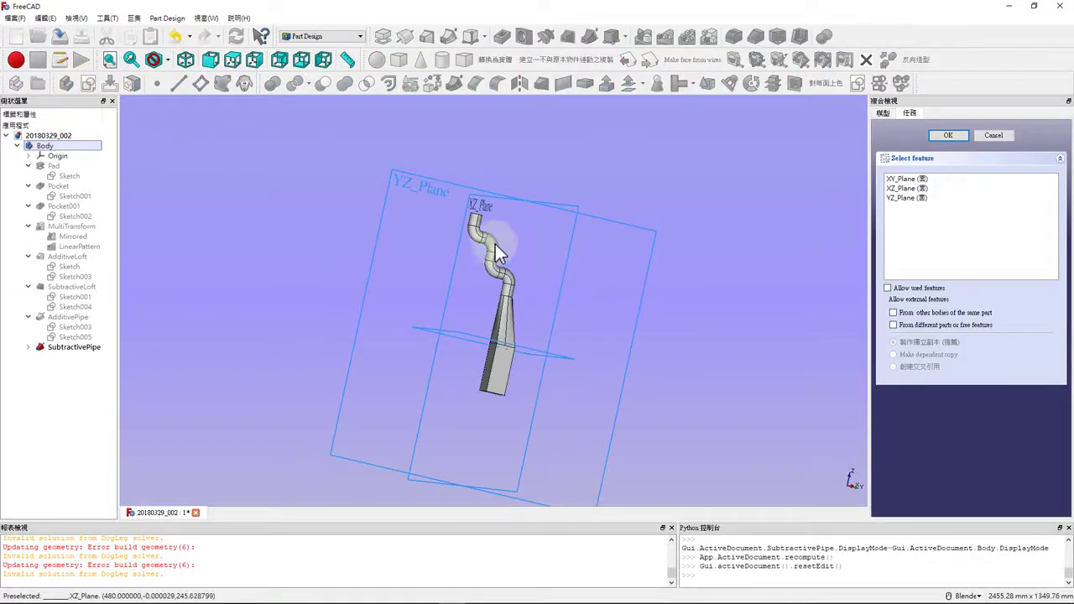
left_click(422, 186)
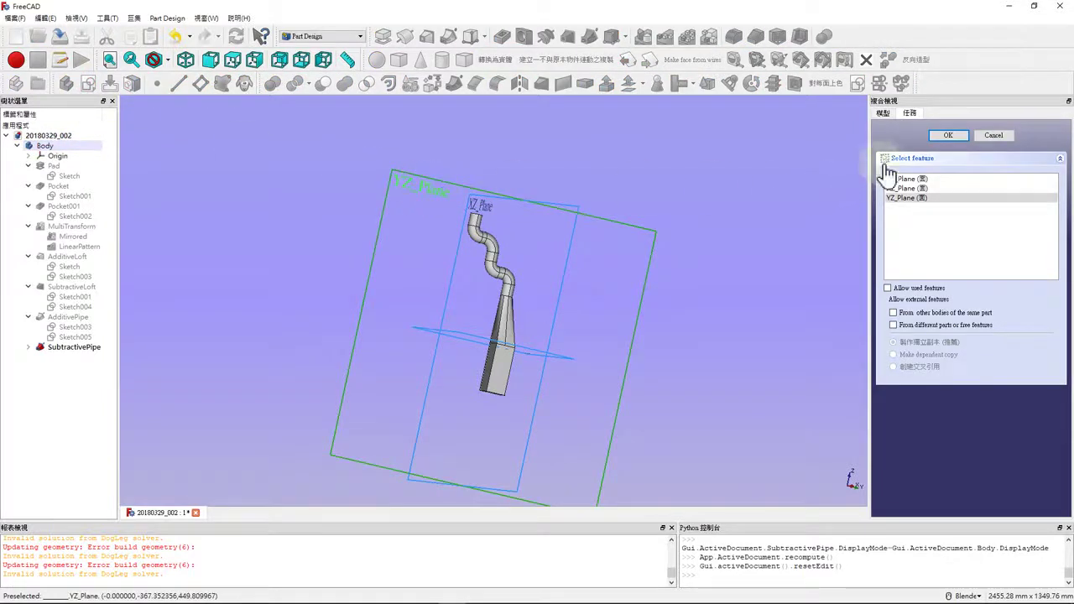
left_click(948, 135)
Draw one large rectangle over the part and close the sketch
scroll(587, 256, "up", 2)
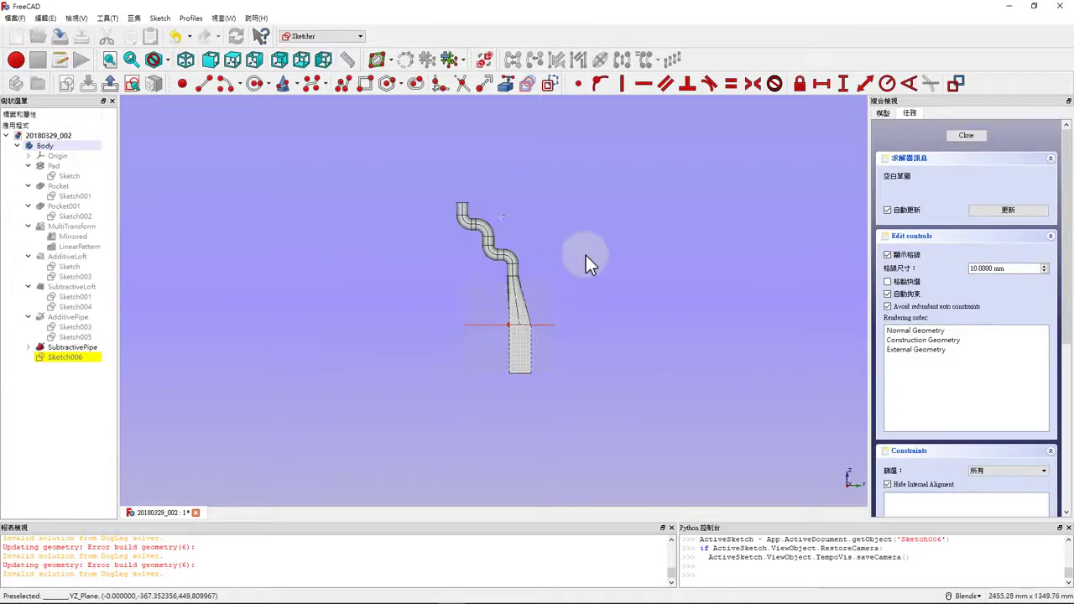
left_click(365, 83)
left_click(398, 164)
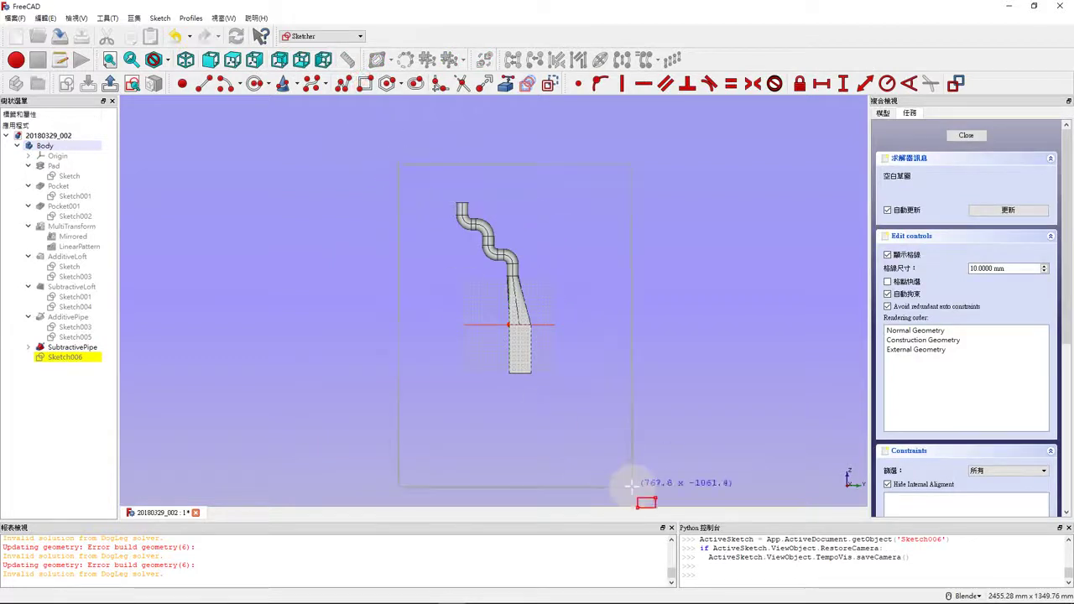
left_click(631, 487)
left_click(963, 136)
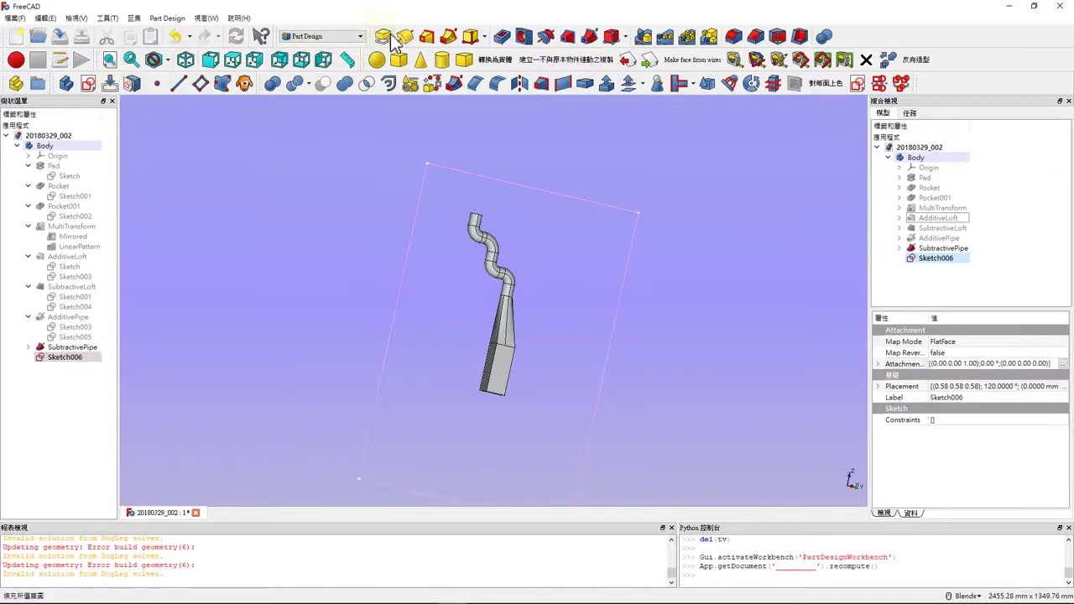
Pocket the rectangle sketch with type Through all, reversed
left_click(502, 37)
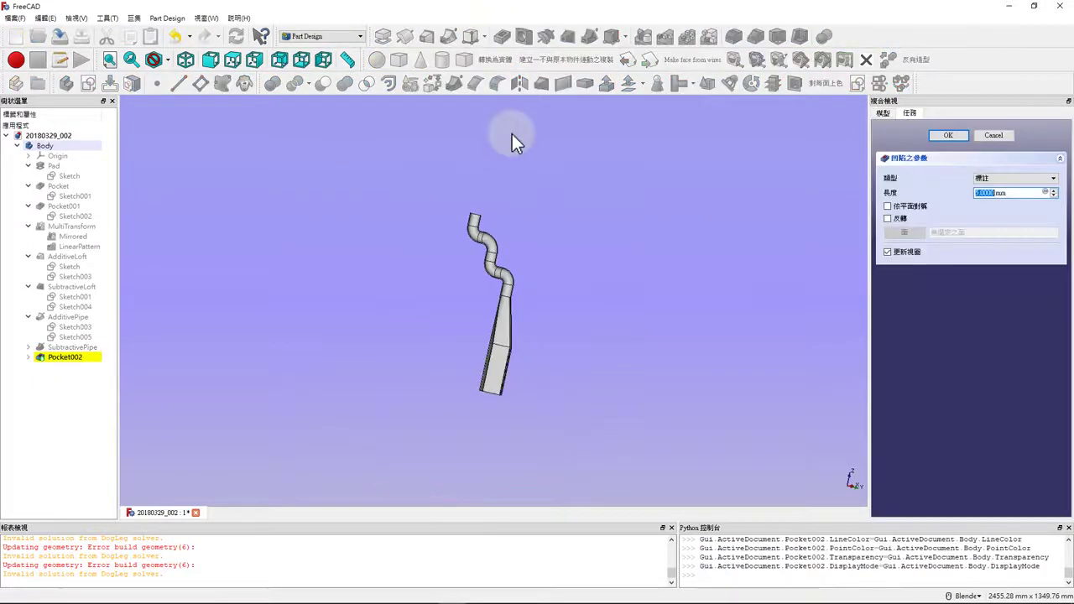
left_click(994, 178)
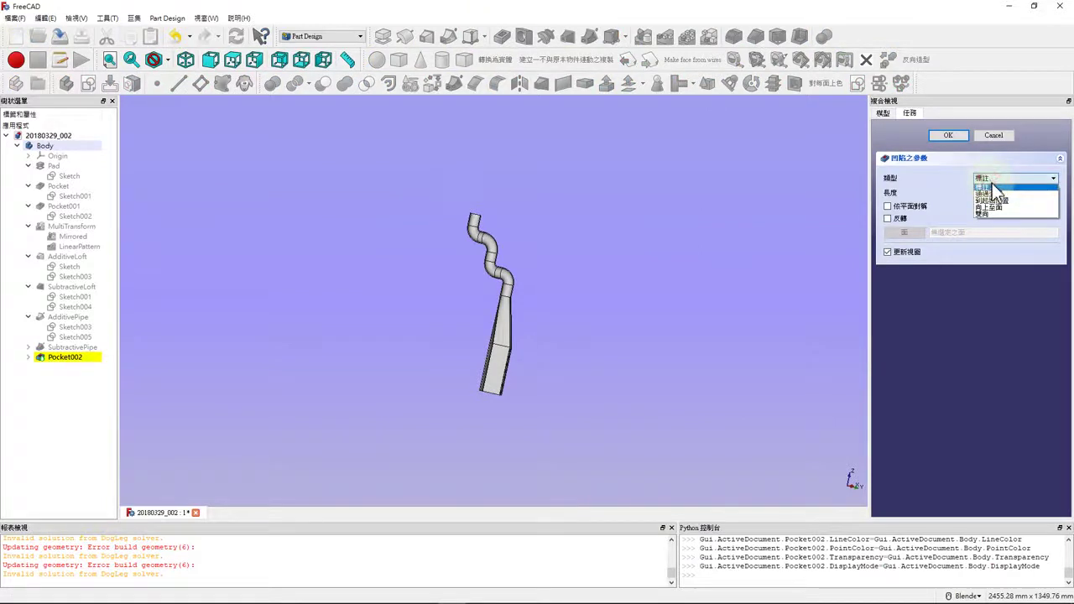
left_click(998, 191)
left_click(888, 219)
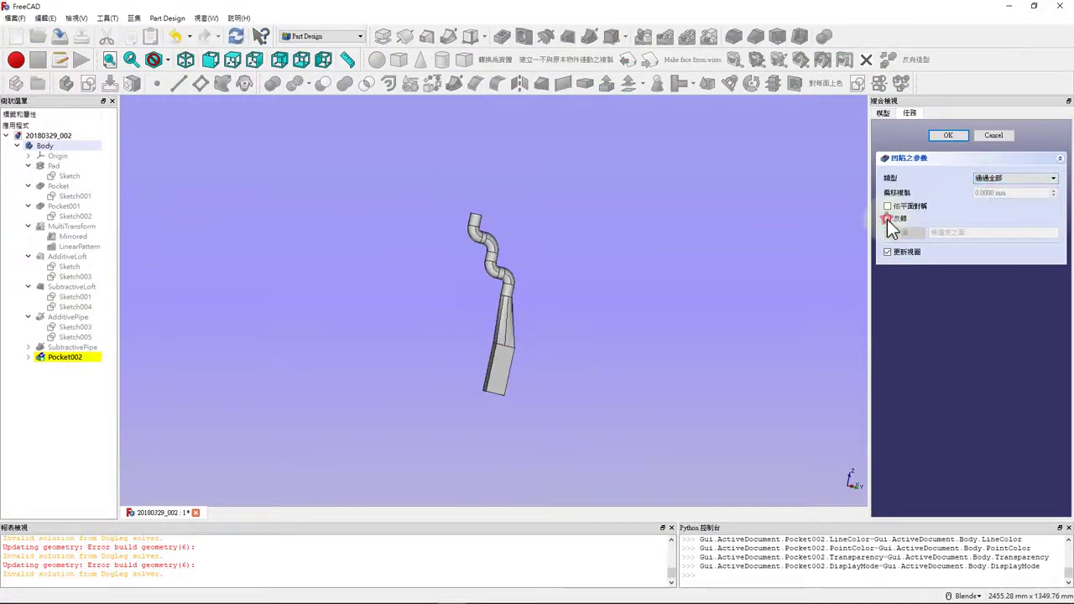
left_click(952, 136)
Orbit to the cut and select inner and side faces to inspect the opened channel
scroll(476, 355, "up", 2)
mouse_move(476, 356)
middle_mouse_down()
mouse_move(573, 385)
mouse_move(496, 345)
middle_mouse_up()
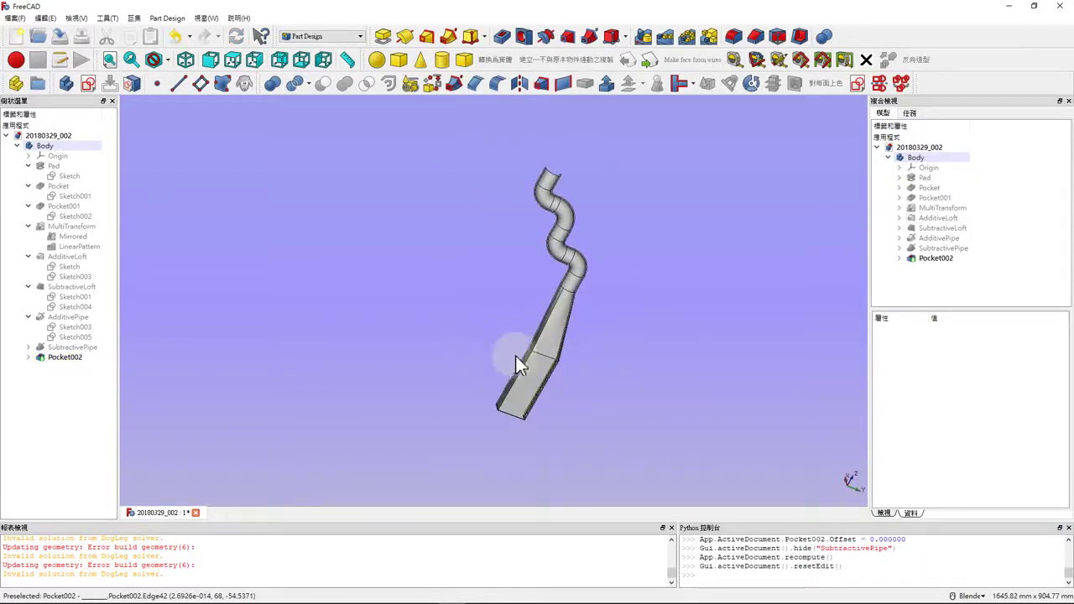
scroll(516, 356, "up", 3)
left_click(527, 411)
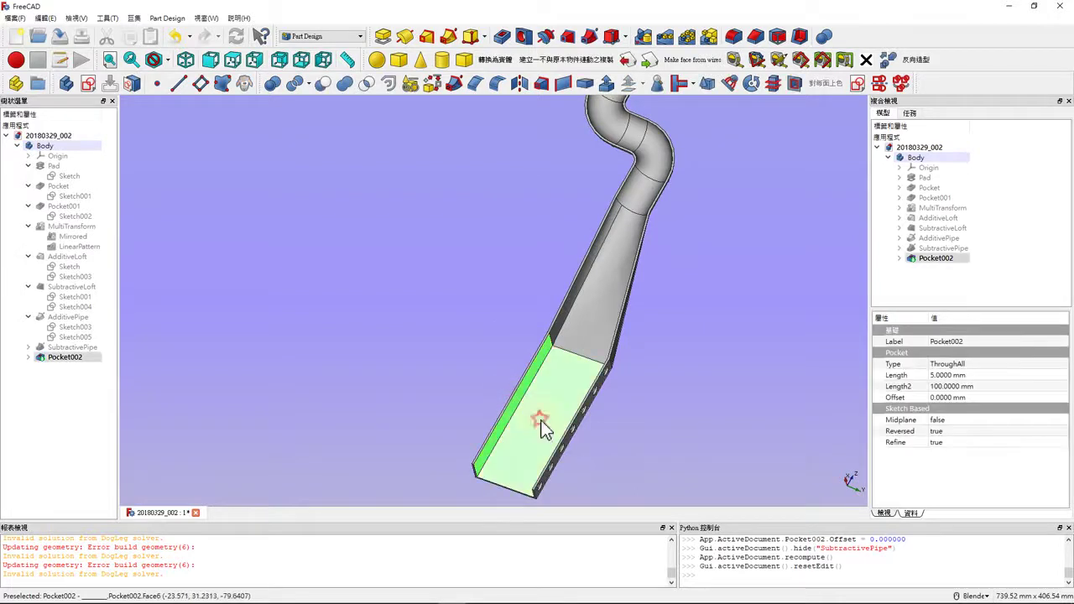
left_click(714, 299)
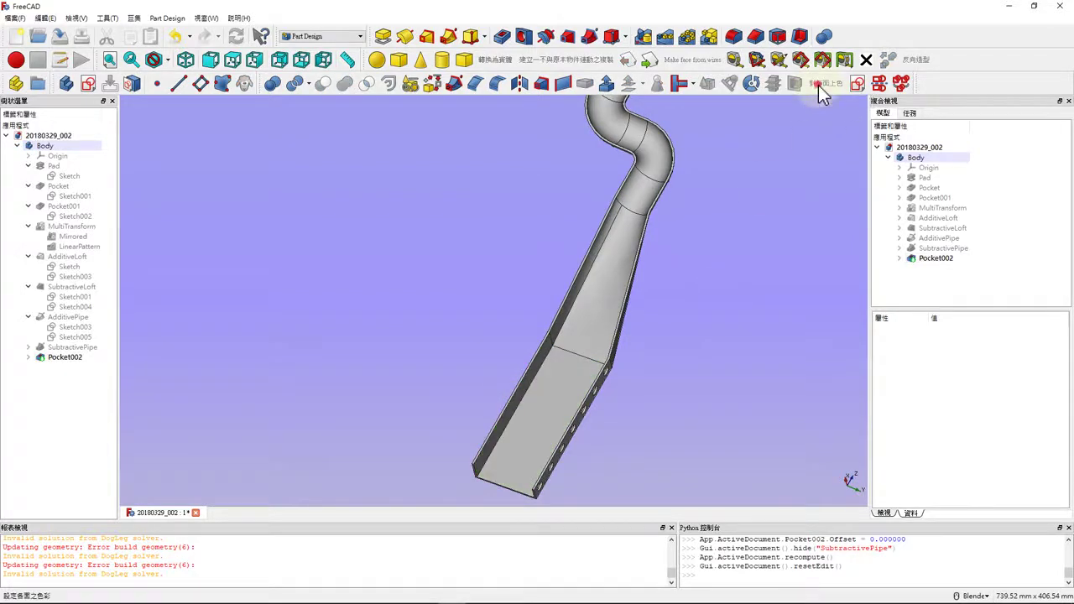
left_click(597, 245)
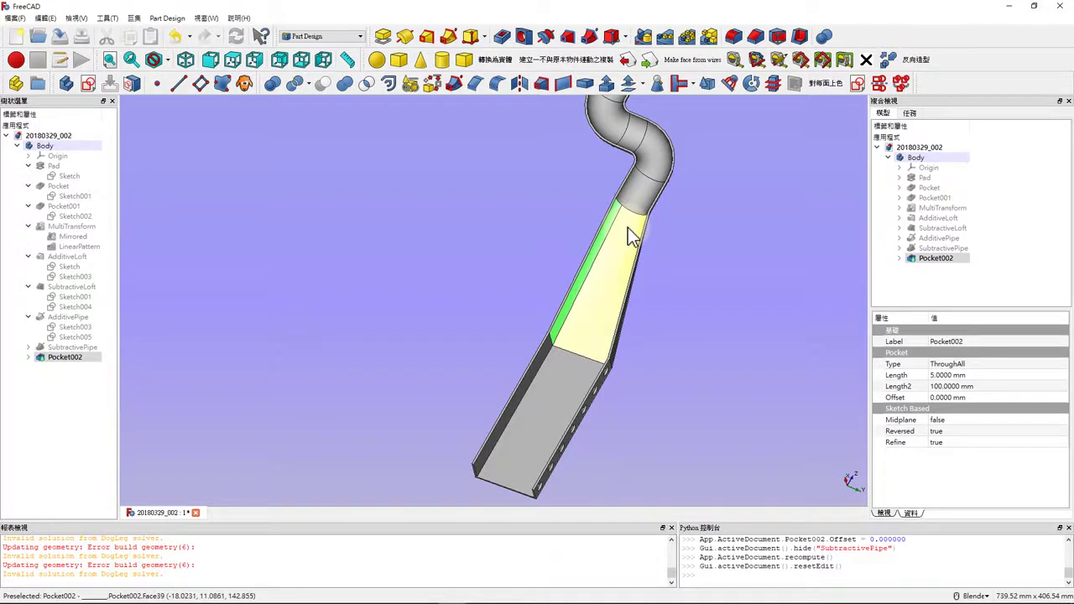
In Set colors, select the exposed inner faces of the halved block
left_click(822, 88)
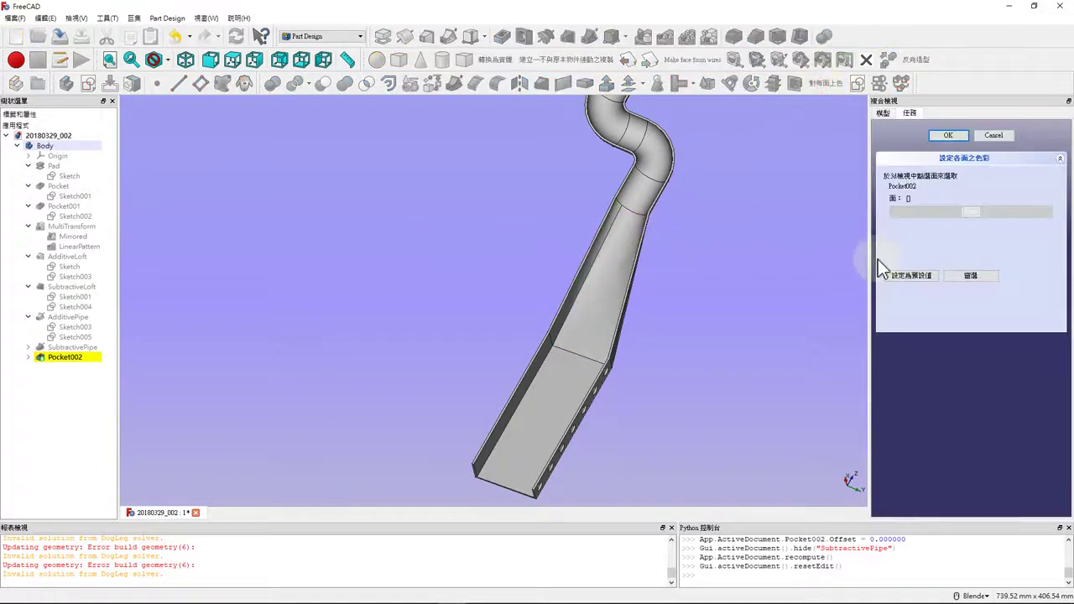
left_click(584, 271)
left_click(587, 318)
left_click(532, 372)
left_click(543, 396)
mouse_move(543, 395)
middle_mouse_down()
mouse_move(408, 391)
mouse_move(556, 391)
mouse_move(685, 251)
middle_mouse_up()
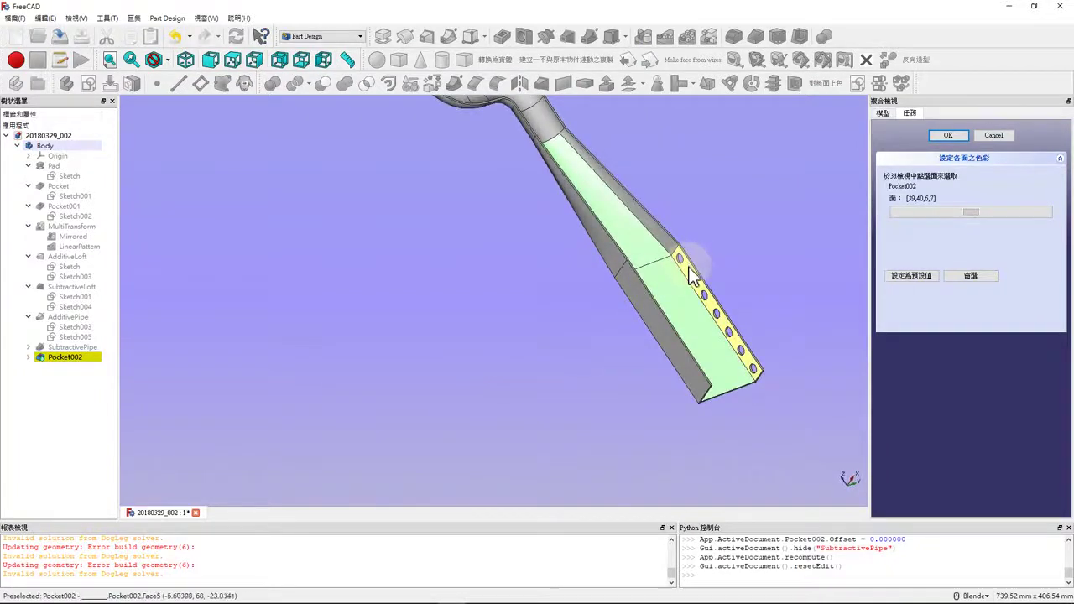
left_click(694, 263)
left_click(659, 237)
scroll(662, 286, "down", 5)
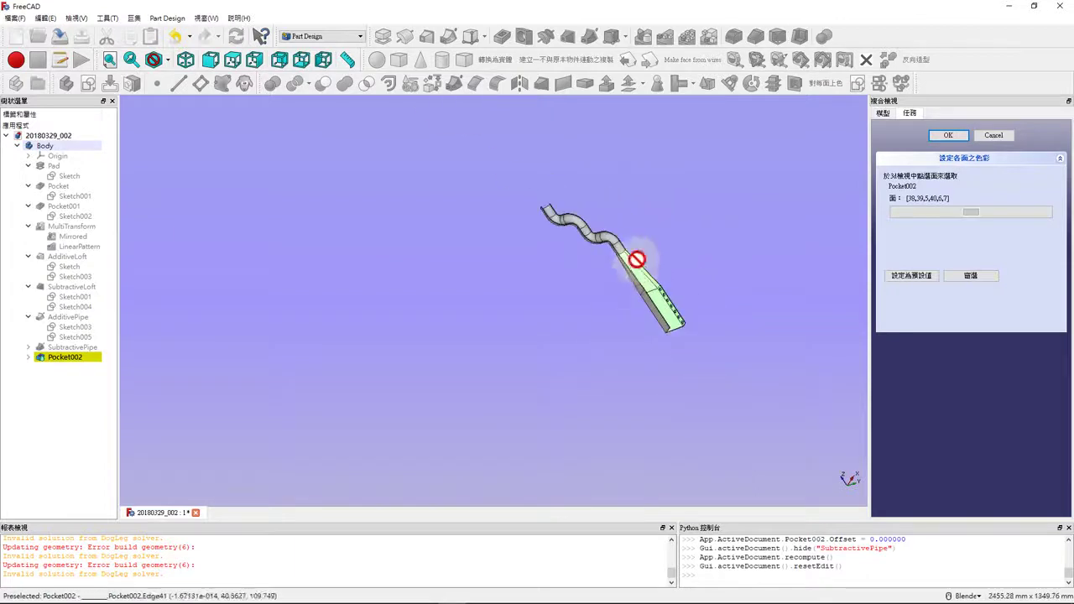
scroll(621, 265, "up", 3)
scroll(596, 303, "up", 3)
scroll(579, 335, "up", 2)
scroll(570, 339, "up", 1)
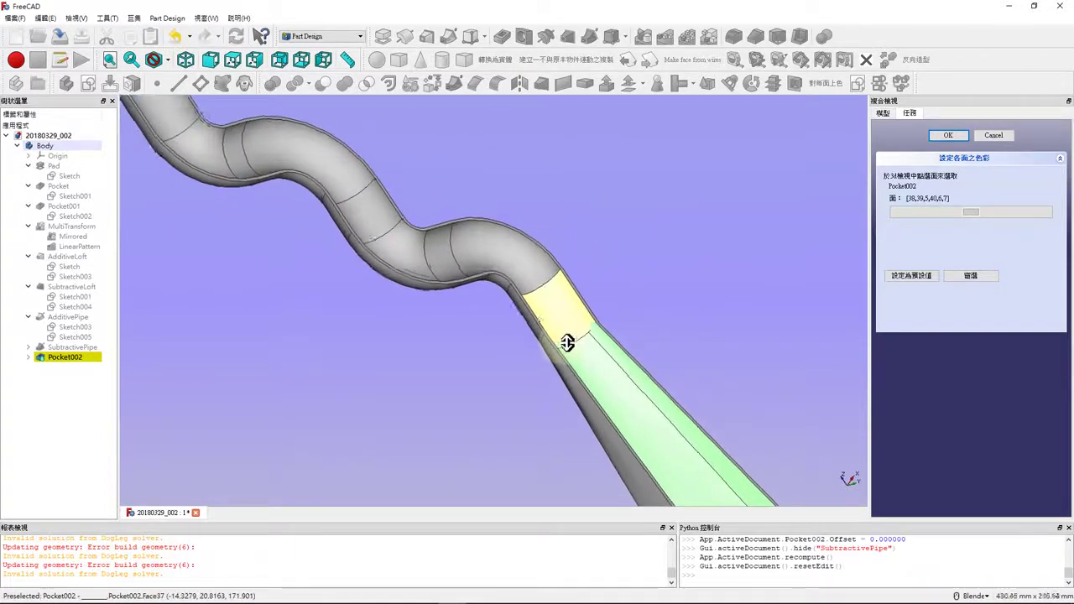
scroll(566, 337, "up", 1)
Add the inner faces along the wavy pipe to the selection
left_click(569, 328)
left_click(499, 252)
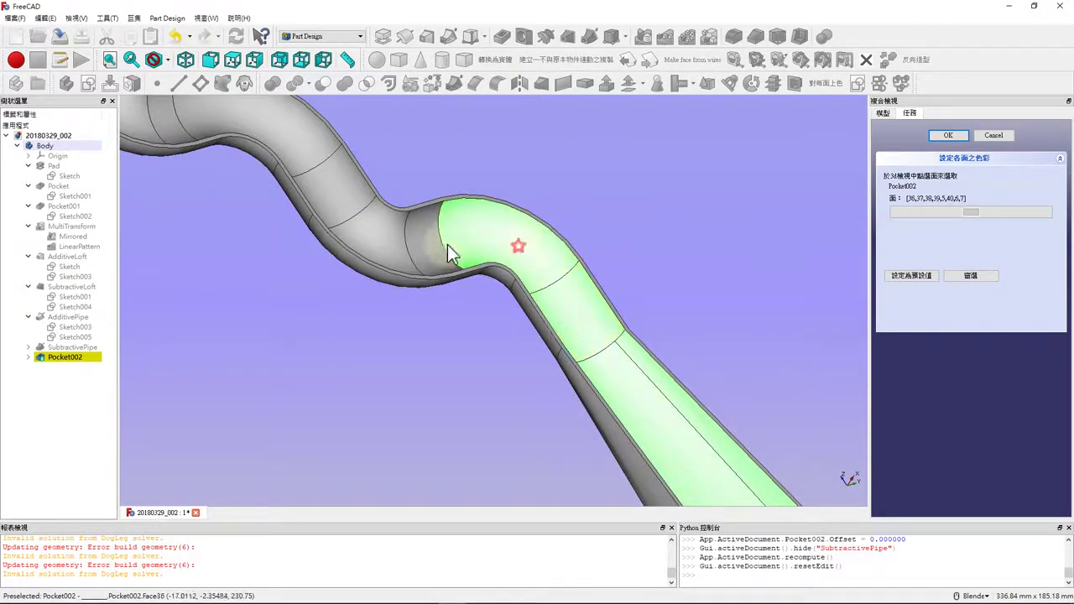
left_click(428, 248)
left_click(360, 220)
left_click(353, 210)
left_click(307, 158)
scroll(498, 335, "down", 4)
scroll(437, 289, "up", 2)
left_click(436, 290)
left_click(395, 273)
left_click(354, 225)
Colour the selected faces pink and apply
left_click(963, 214)
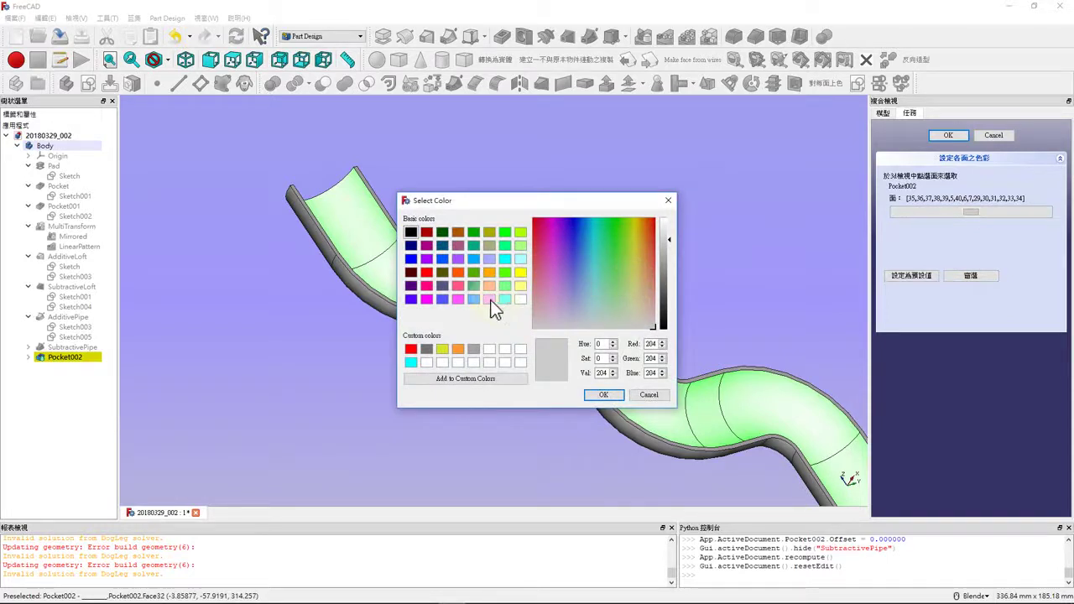
left_click(490, 301)
left_click(603, 396)
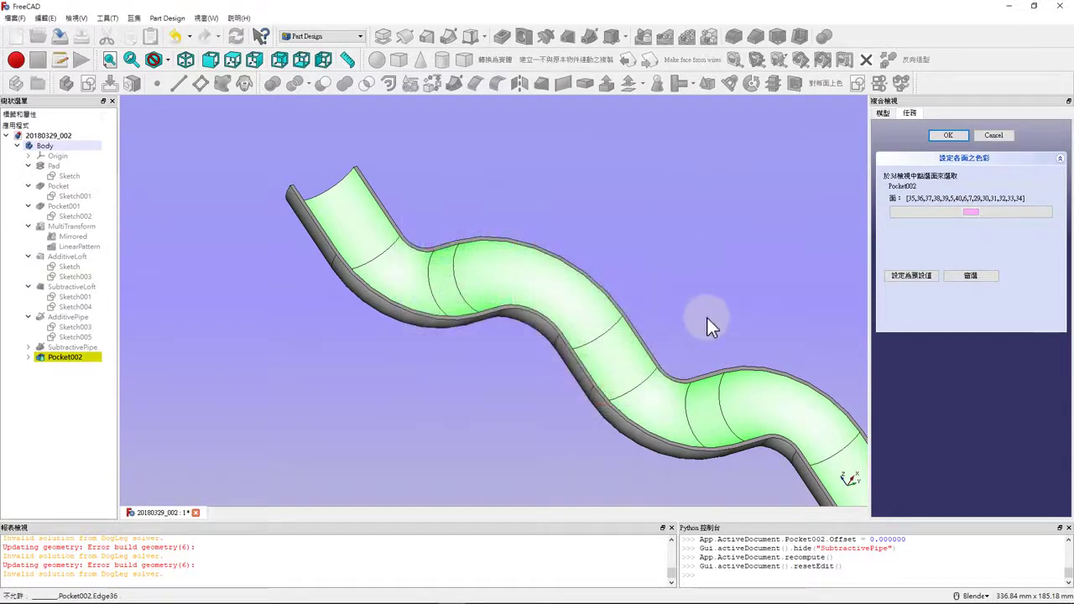
left_click(948, 135)
middle_click_drag(680, 196, 526, 209)
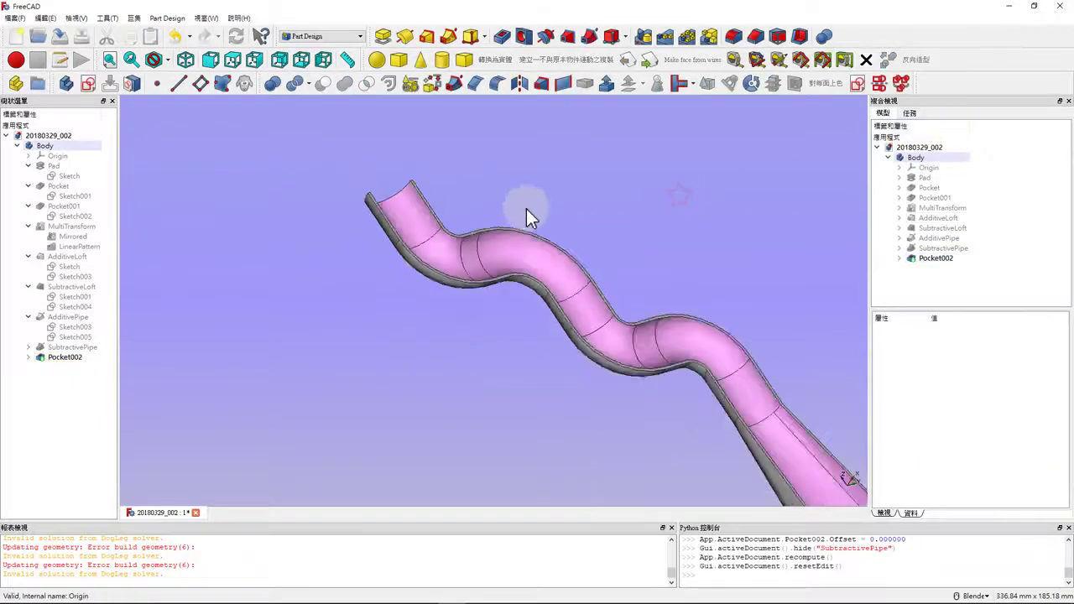
scroll(587, 248, "down", 2)
scroll(599, 243, "down", 2)
mouse_move(599, 244)
middle_mouse_down()
mouse_move(731, 381)
mouse_move(578, 411)
mouse_move(511, 383)
mouse_move(556, 348)
mouse_move(575, 347)
middle_mouse_up()
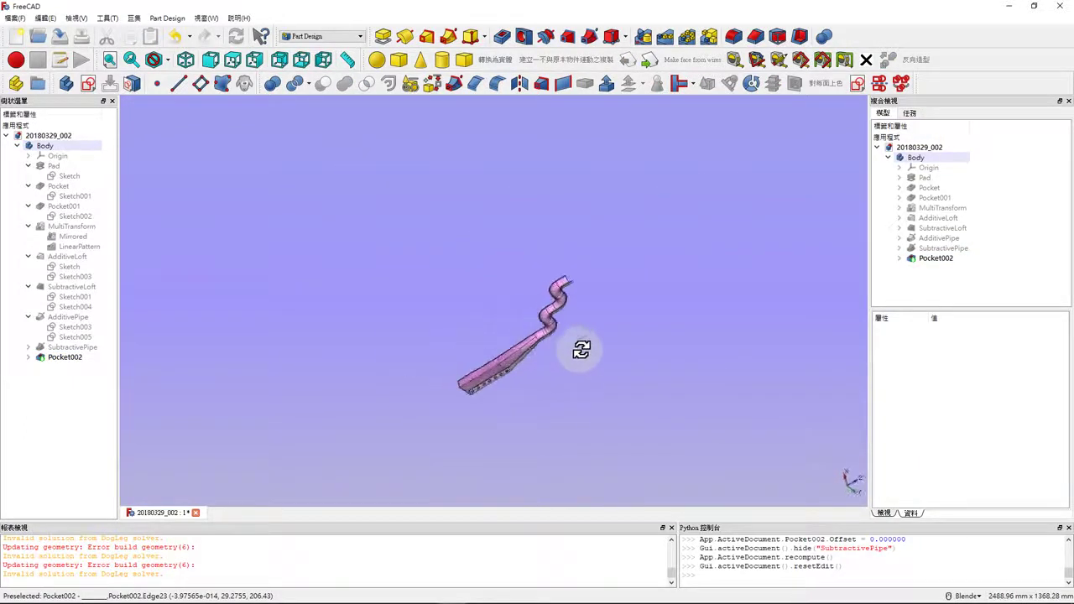
left_click(186, 60)
scroll(571, 276, "up", 3)
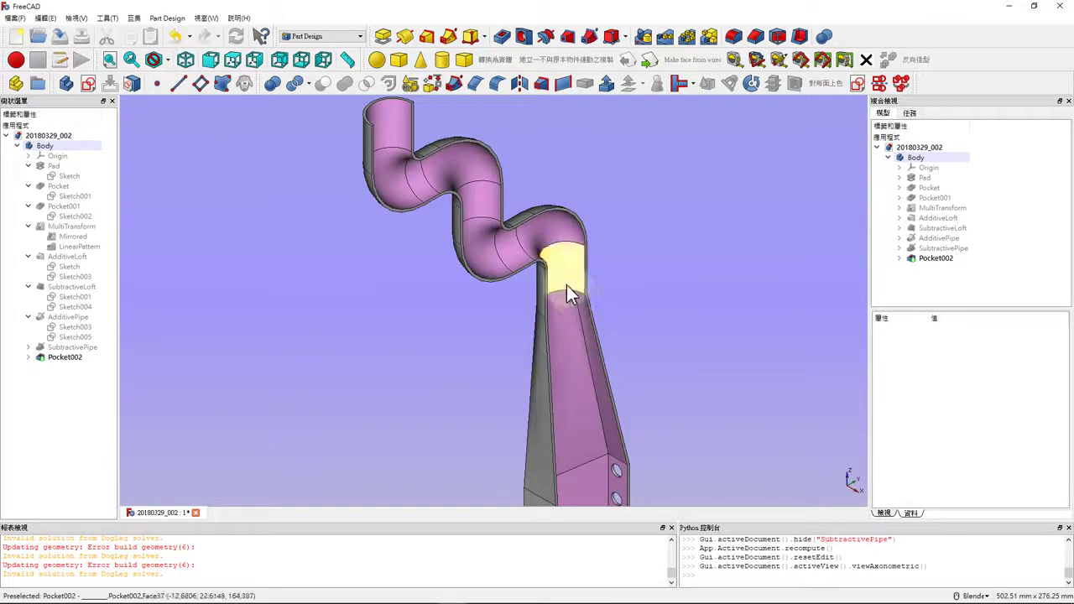
scroll(548, 272, "down", 1)
scroll(518, 271, "down", 2)
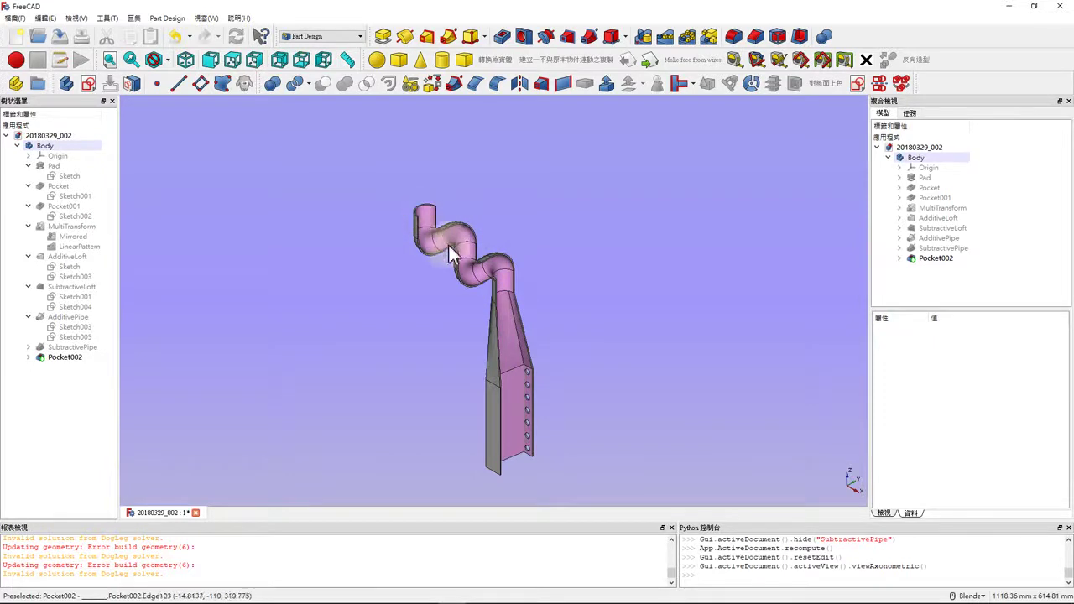
scroll(504, 296, "up", 2)
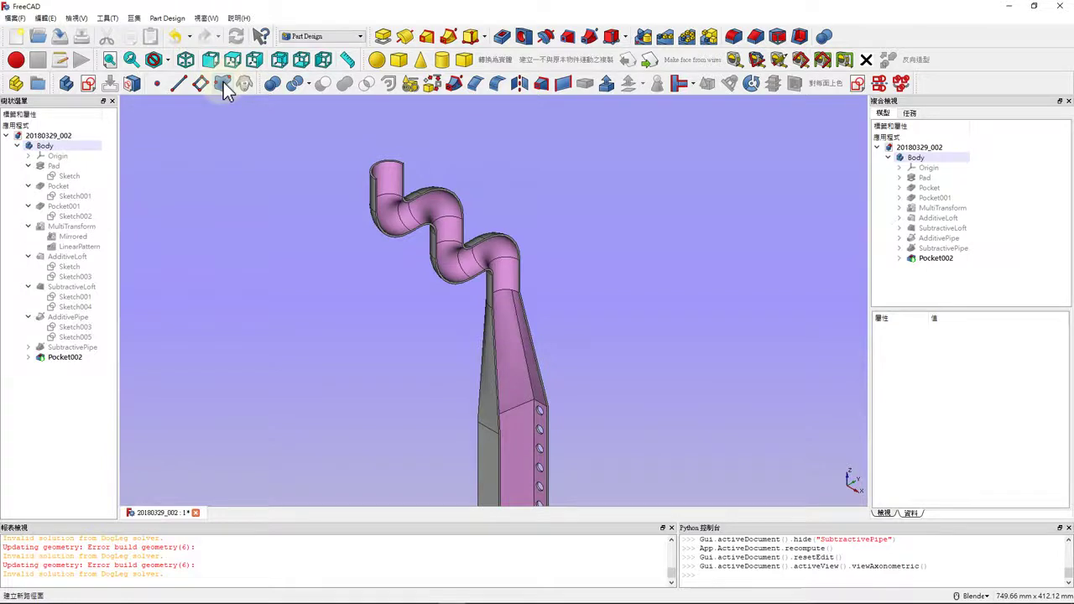
middle_click_drag(357, 159, 517, 352)
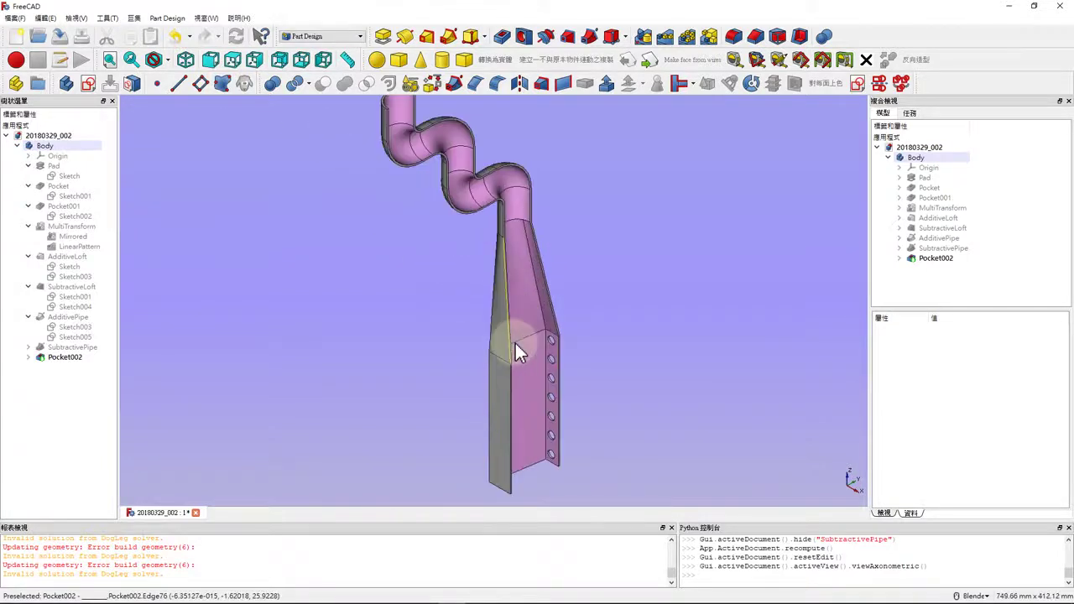
scroll(529, 243, "down", 3)
scroll(531, 243, "up", 2)
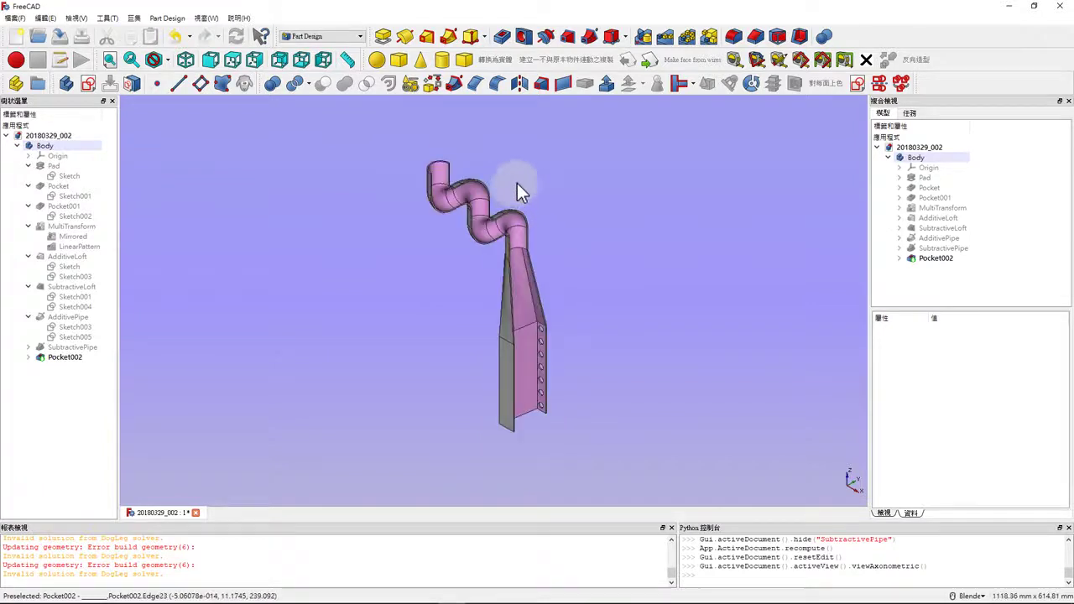
scroll(535, 193, "up", 2)
scroll(535, 193, "down", 2)
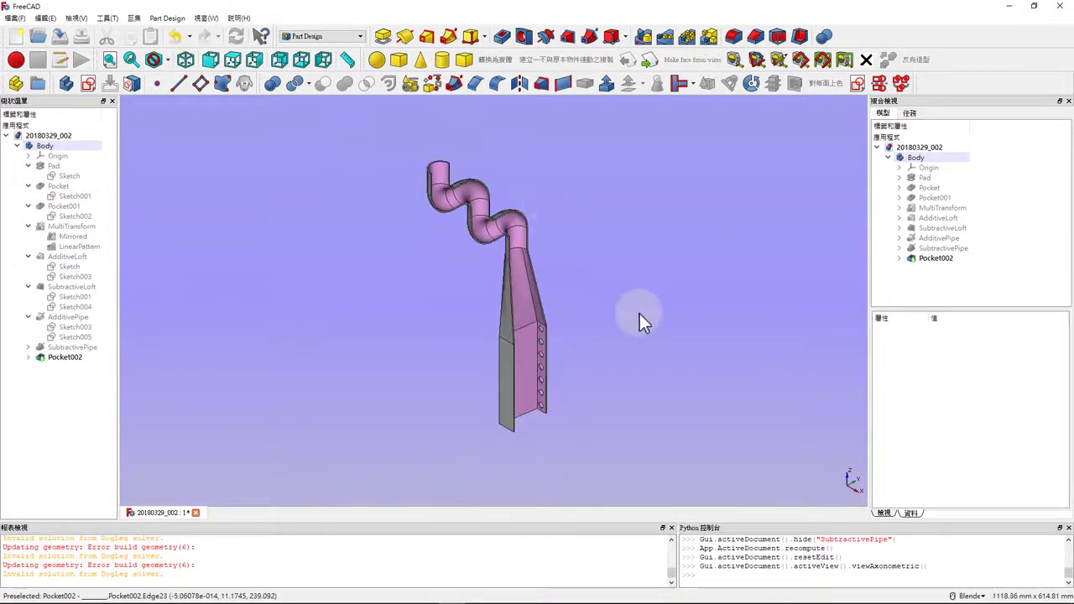